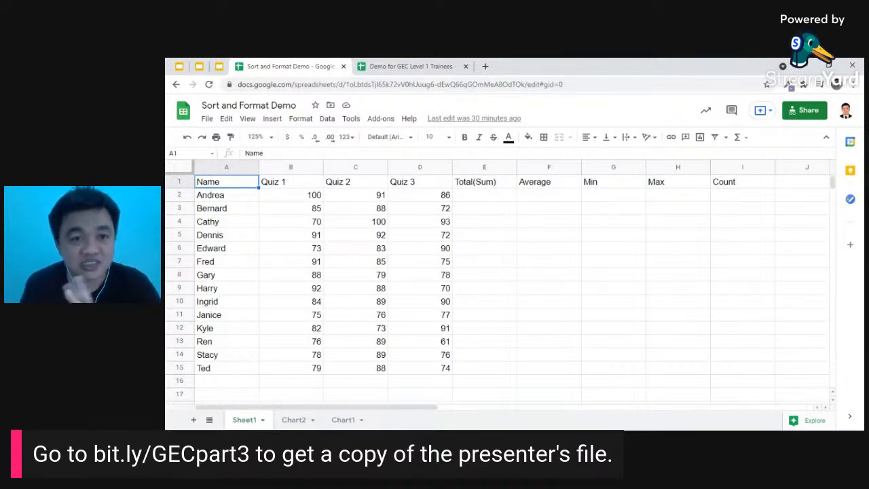
- Enter =SUM(B2:D2) in E2 so Andrea's total reads 277
left_click(480, 197)
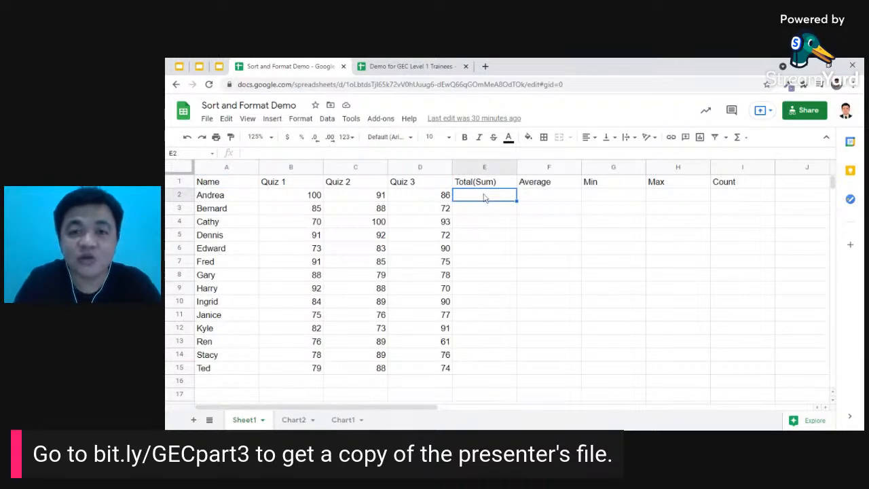
type("=")
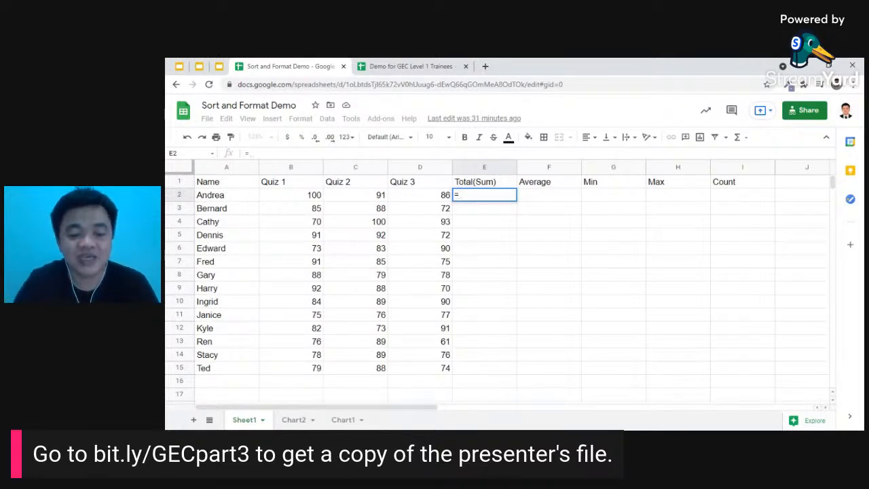
type("SUM")
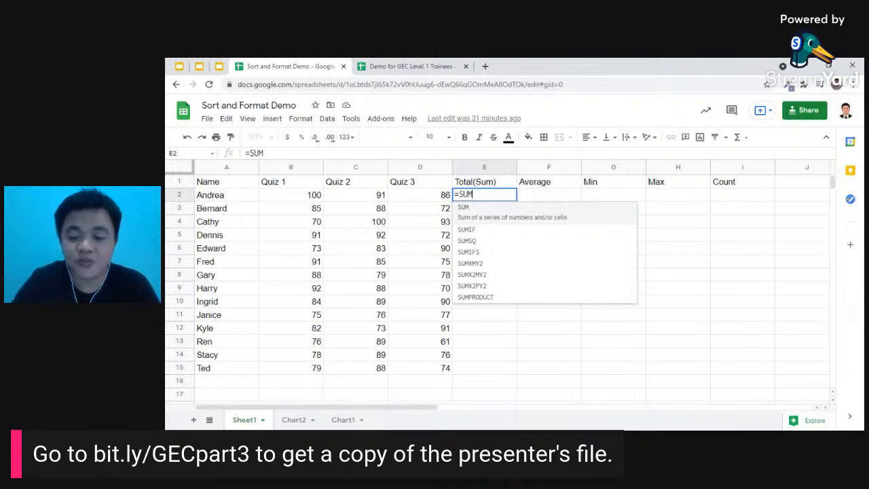
type("(")
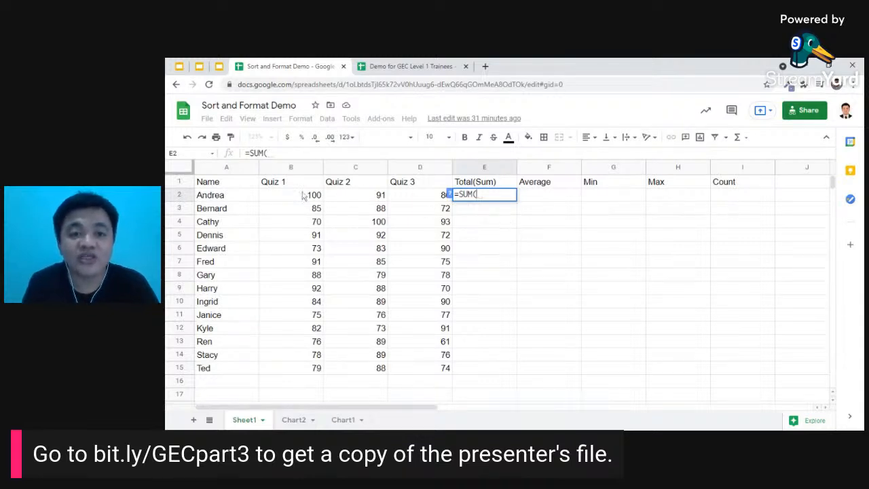
left_click_drag(290, 198, 431, 203)
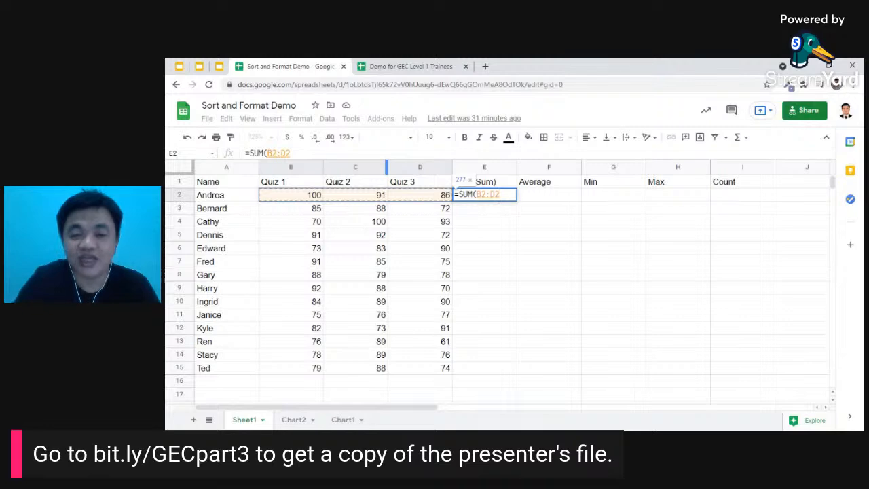
type(")")
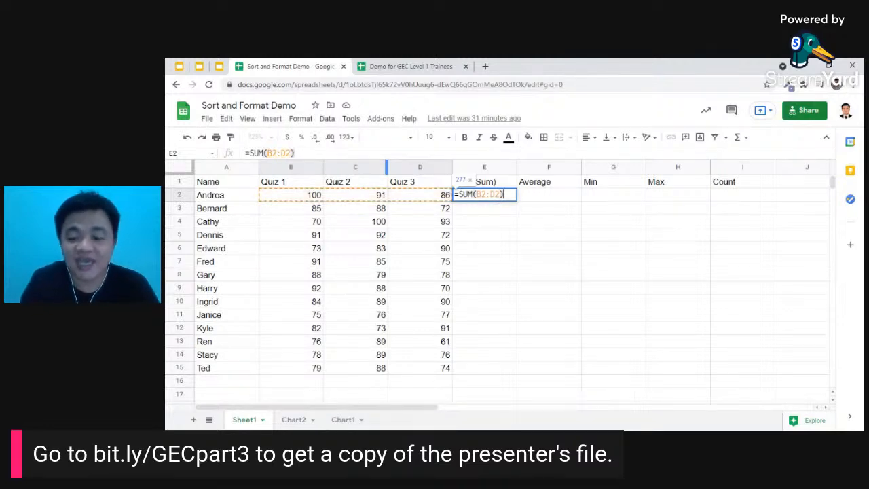
key("Return")
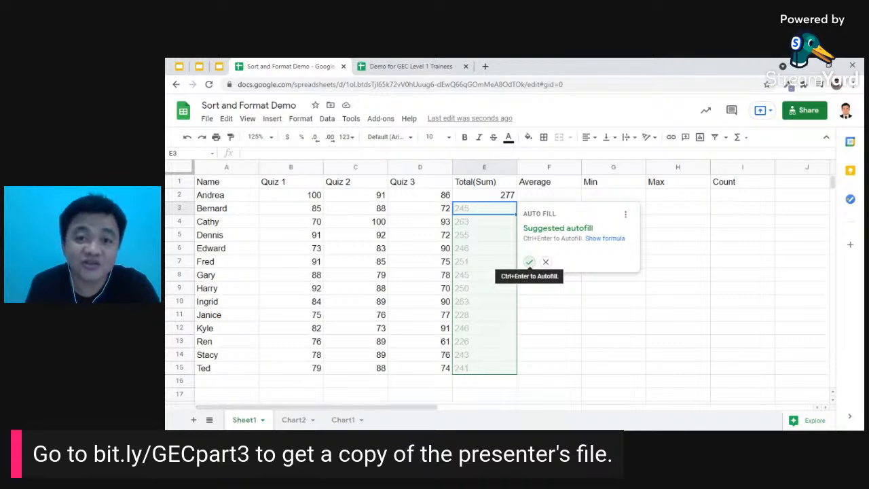
left_click(529, 262)
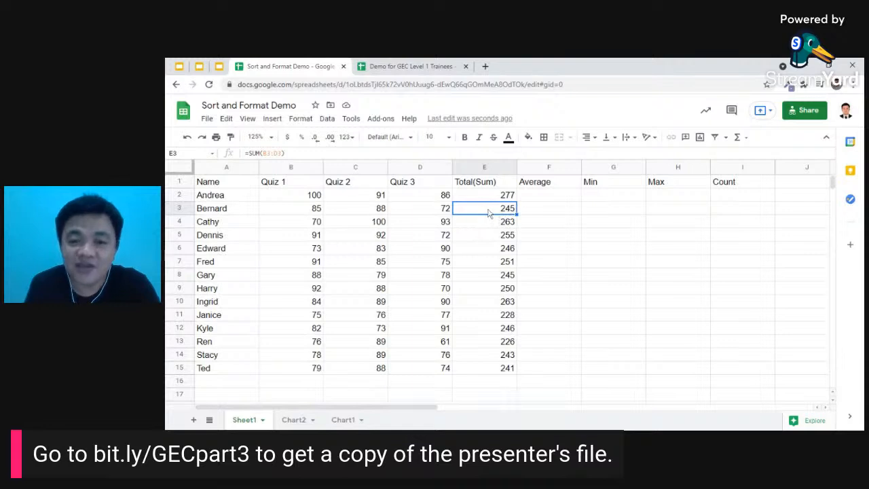
left_click_drag(489, 211, 496, 368)
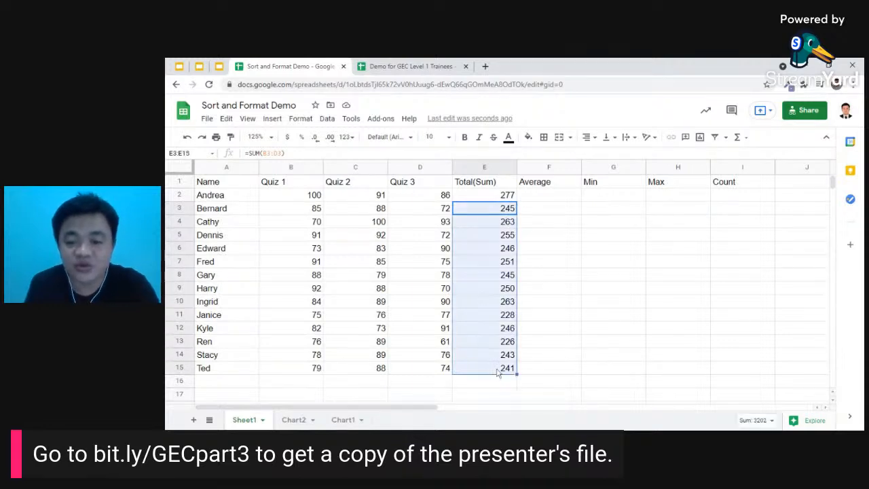
key("Delete")
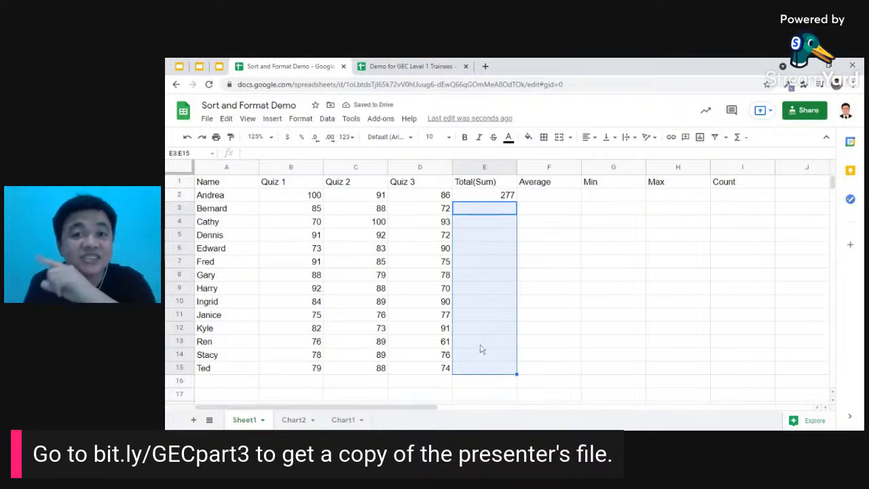
left_click(507, 200)
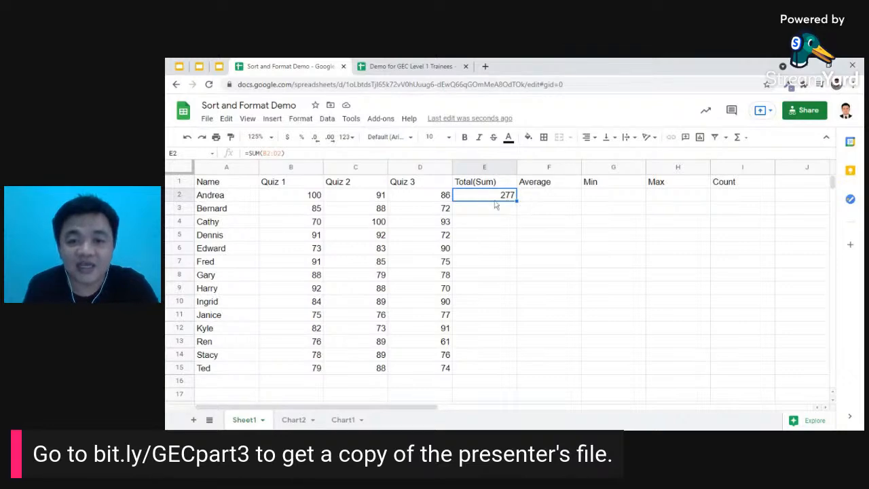
- Zoom to 150% and fill E2's SUM formula down column E for all students
left_click(258, 137)
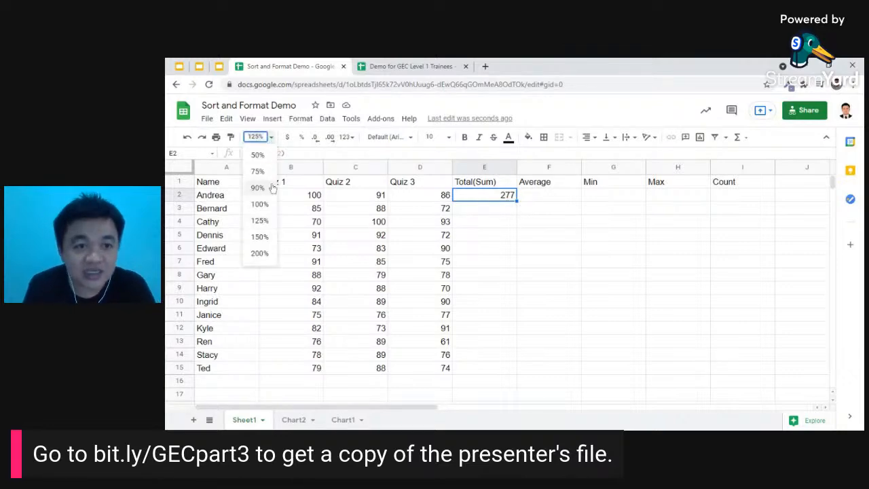
left_click(261, 237)
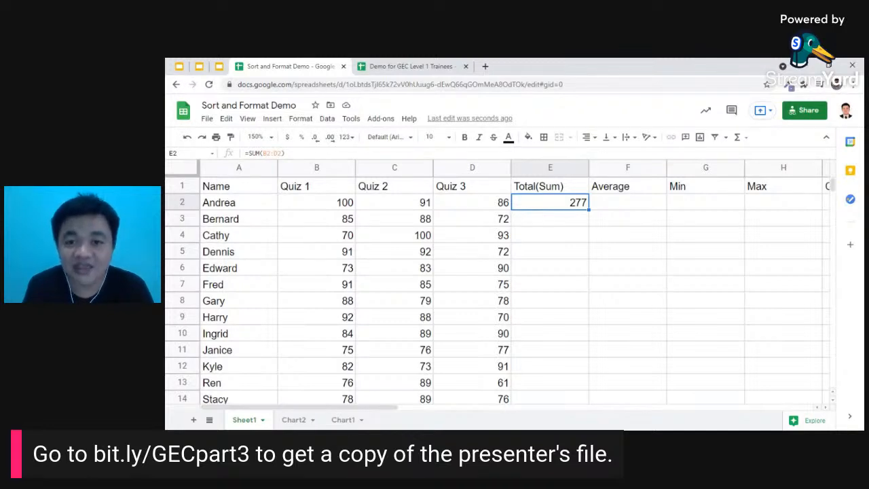
left_click_drag(588, 210, 574, 397)
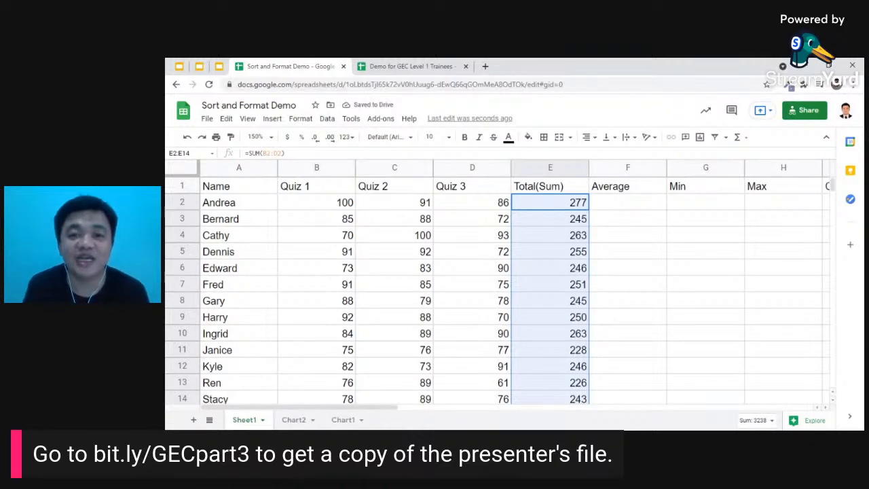
left_click(577, 239)
left_click(577, 257)
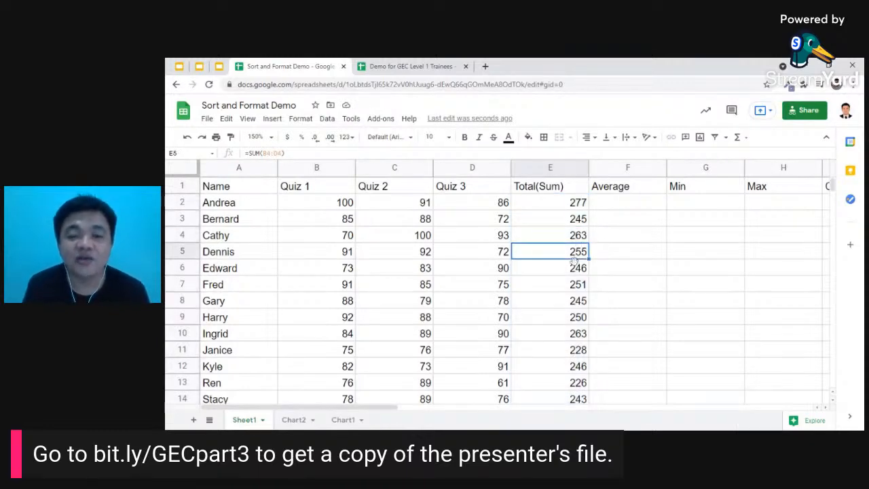
left_click(577, 272)
left_click(575, 288)
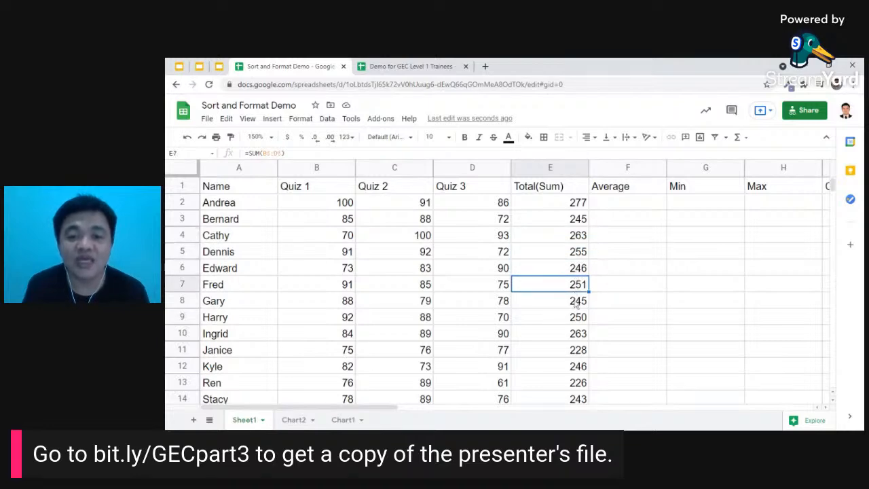
left_click(576, 304)
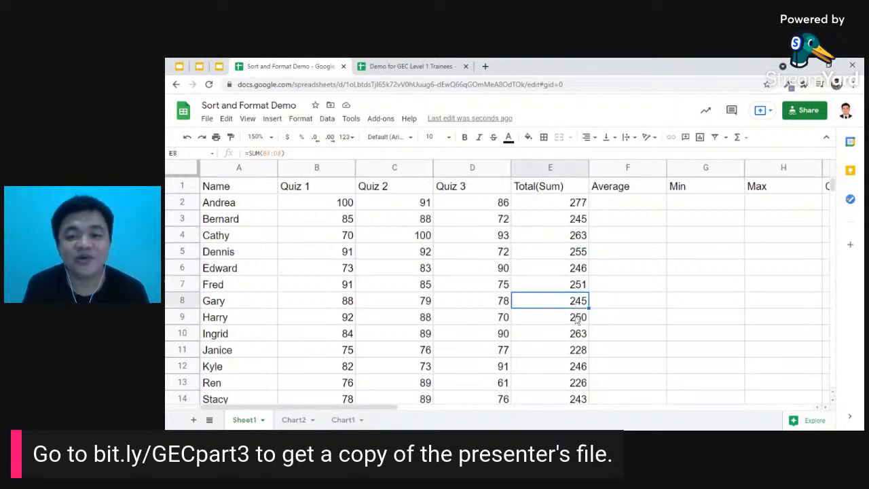
left_click(577, 320)
left_click(576, 335)
left_click(576, 352)
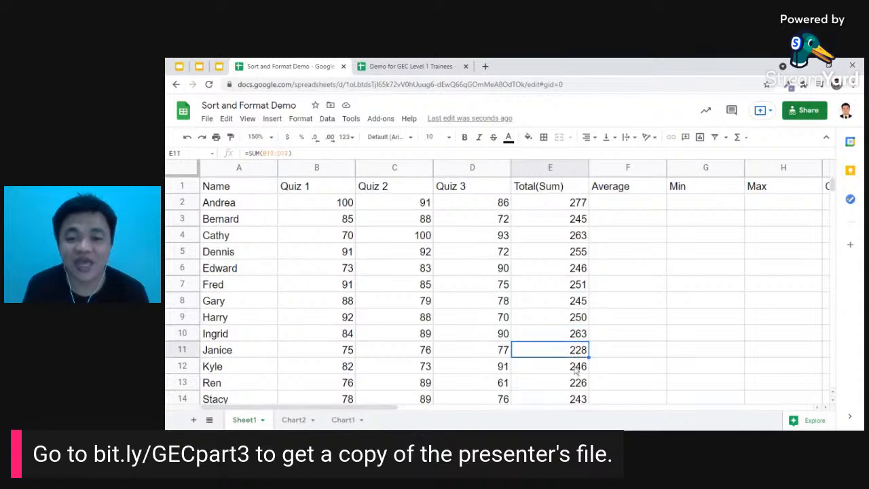
left_click(576, 370)
left_click(572, 385)
left_click(573, 400)
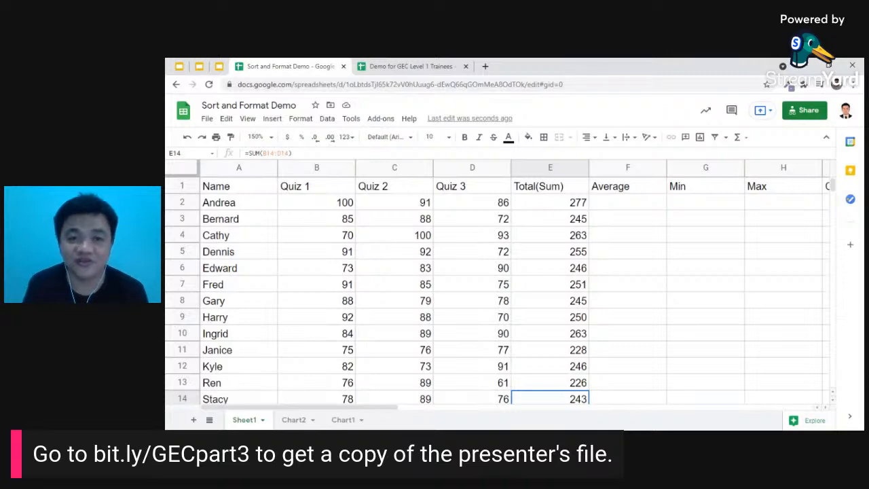
left_click(629, 208)
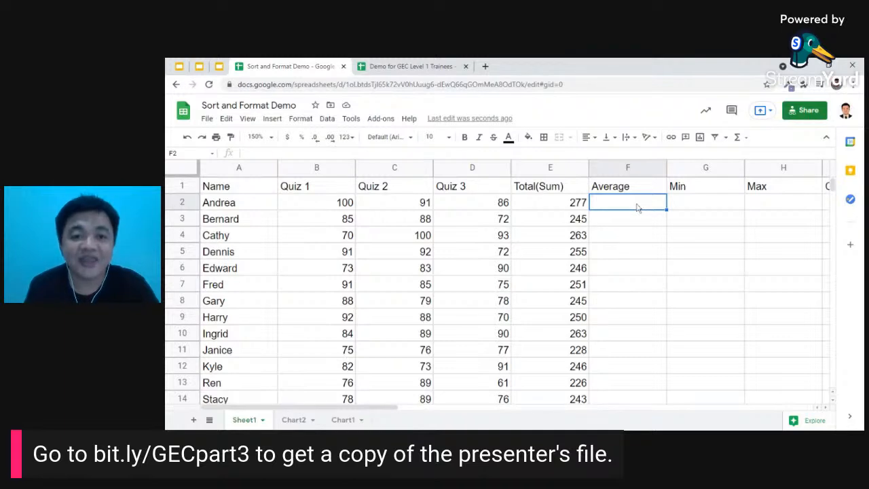
- Insert an empty AVERAGE function into F2 from Insert > Function
left_click(273, 119)
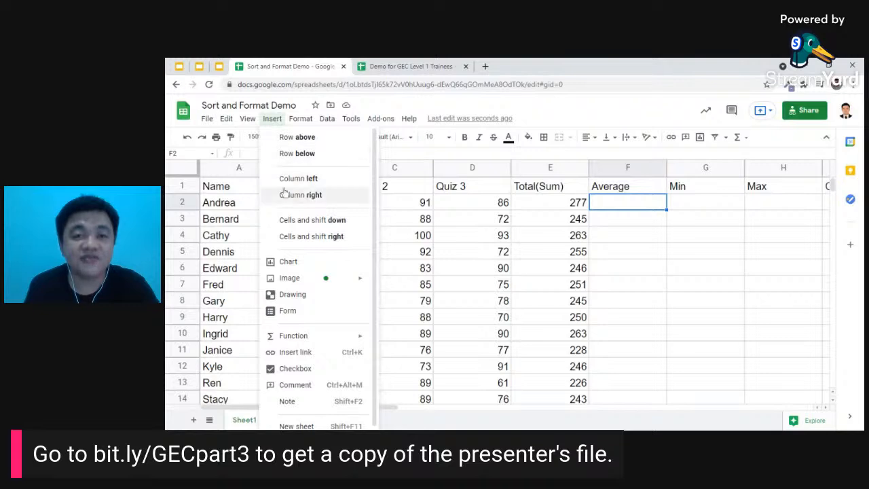
mouse_move(329, 337)
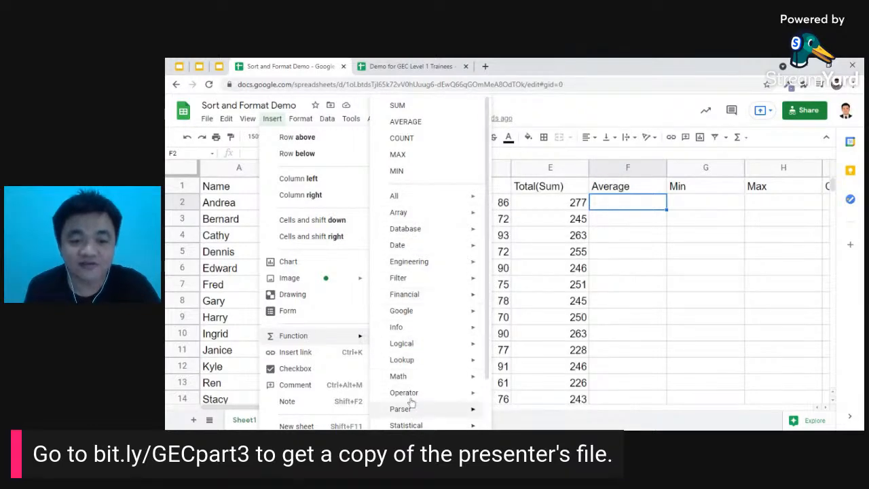
mouse_move(416, 197)
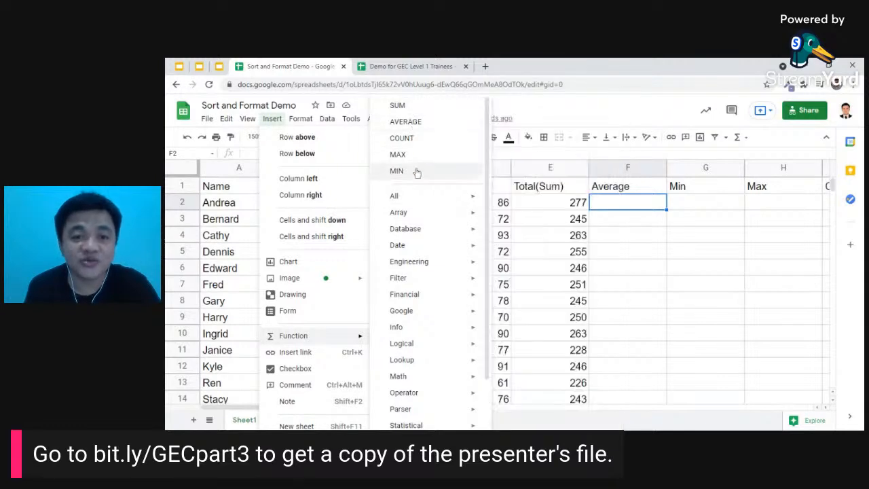
left_click(406, 125)
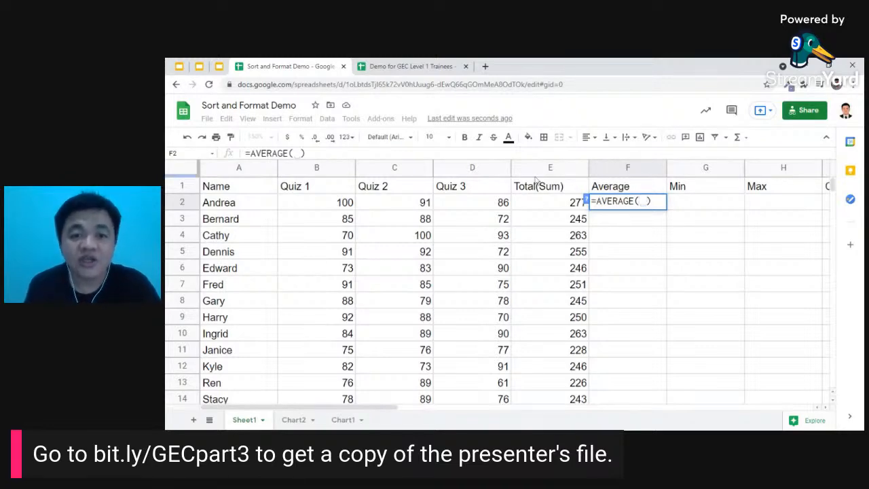
- Average B2:D2 in F2 (92.33333333) and accept the autofill for every student
left_click(333, 204)
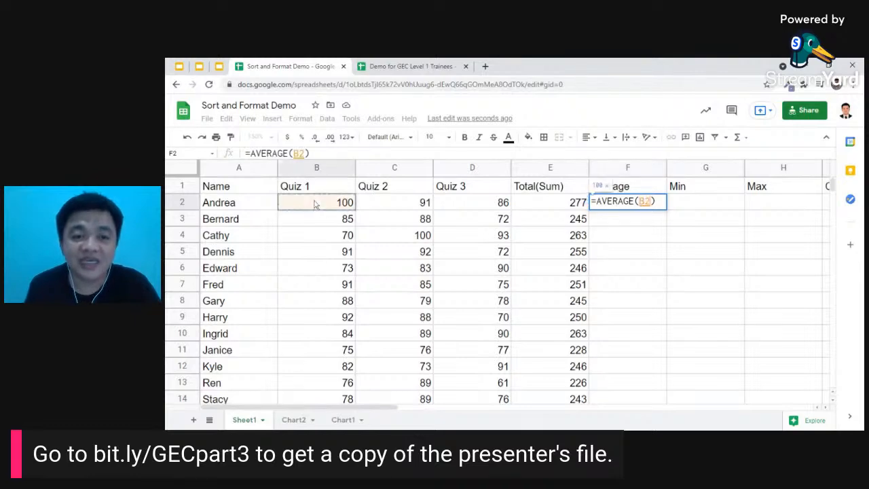
left_click_drag(332, 205, 480, 207)
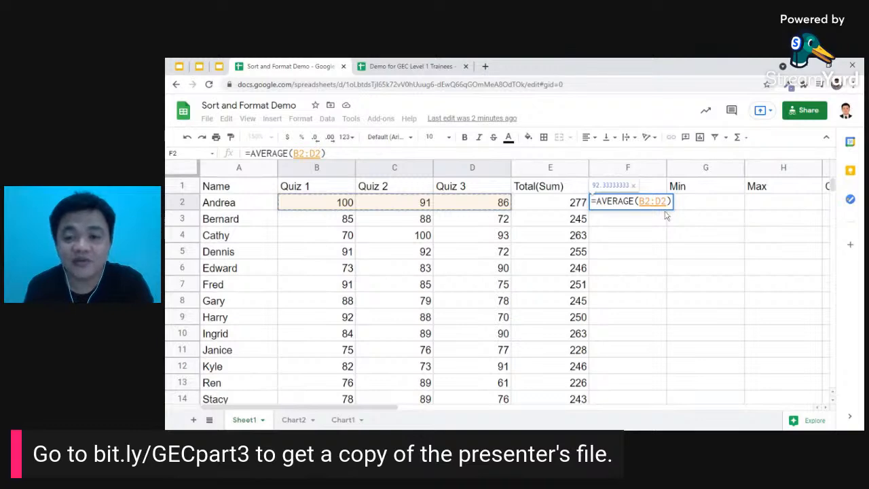
key("Return")
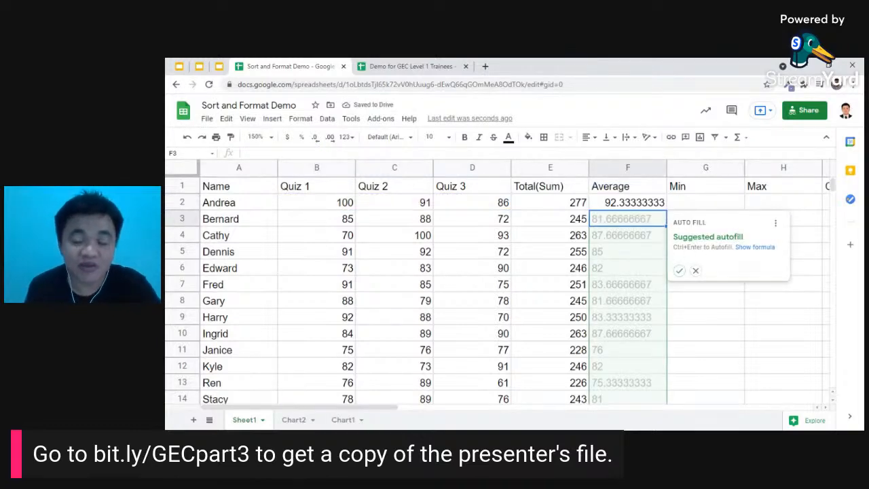
left_click(680, 272)
scroll(657, 241, "down", 1)
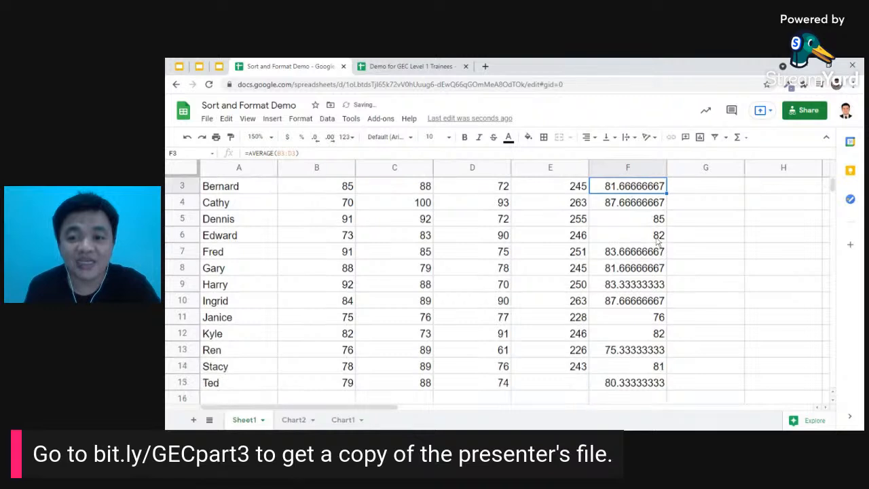
scroll(658, 242, "down", 1)
scroll(657, 242, "up", 2)
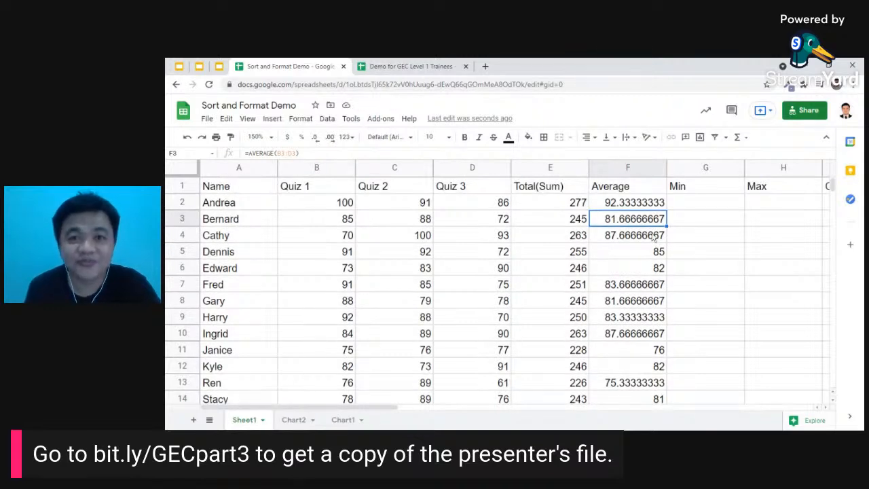
left_click(705, 206)
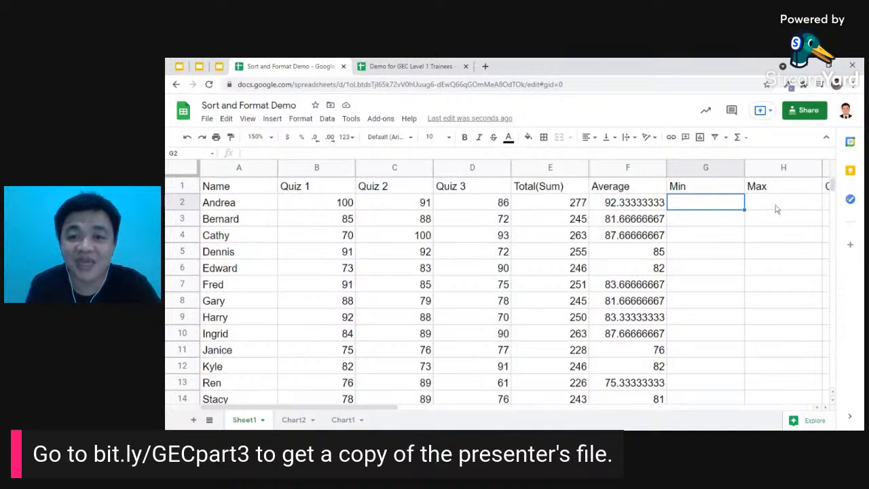
key("Right")
key("Right")
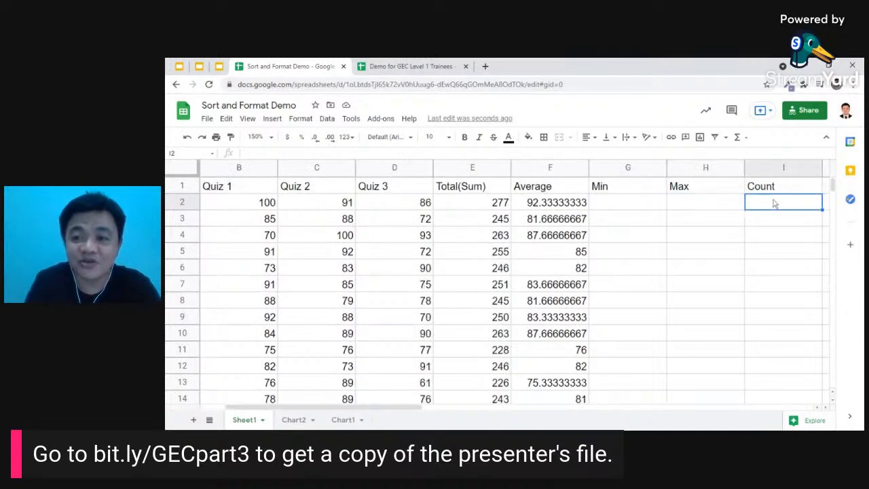
key("Left")
key("Left")
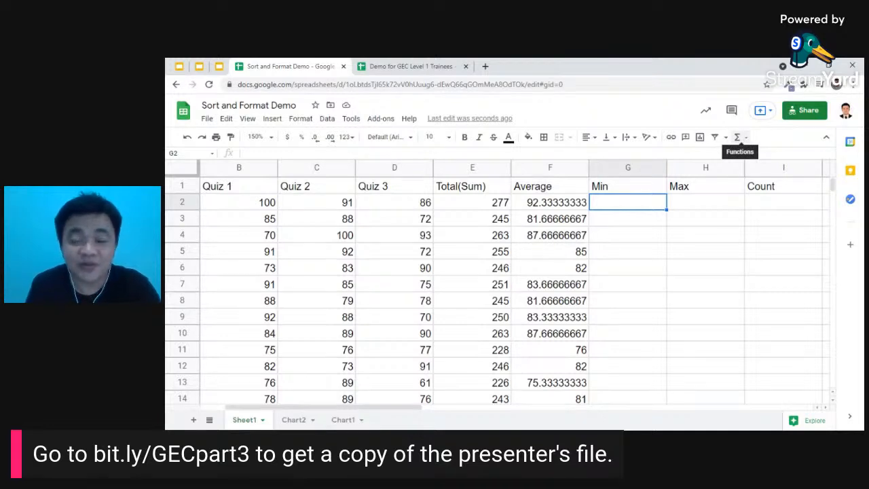
- Enter =MIN(B2:D2) in G2 and autofill the Min column, starting with Andrea's 86
left_click(741, 137)
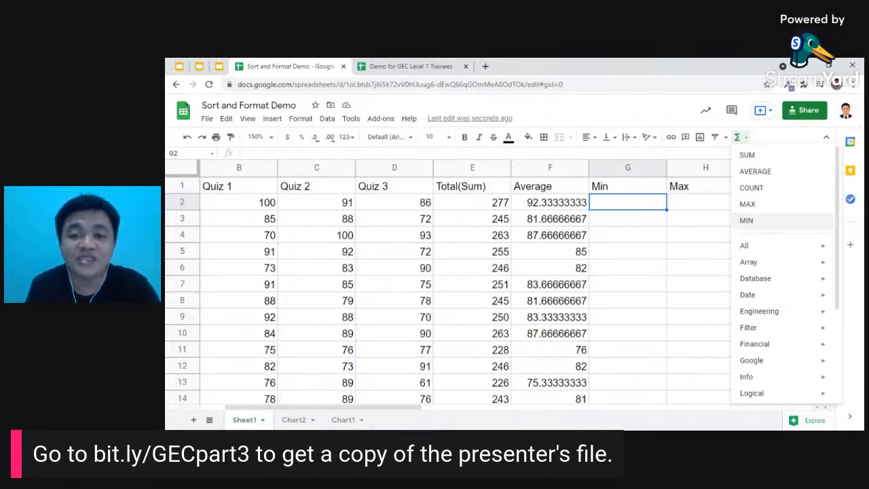
left_click(747, 220)
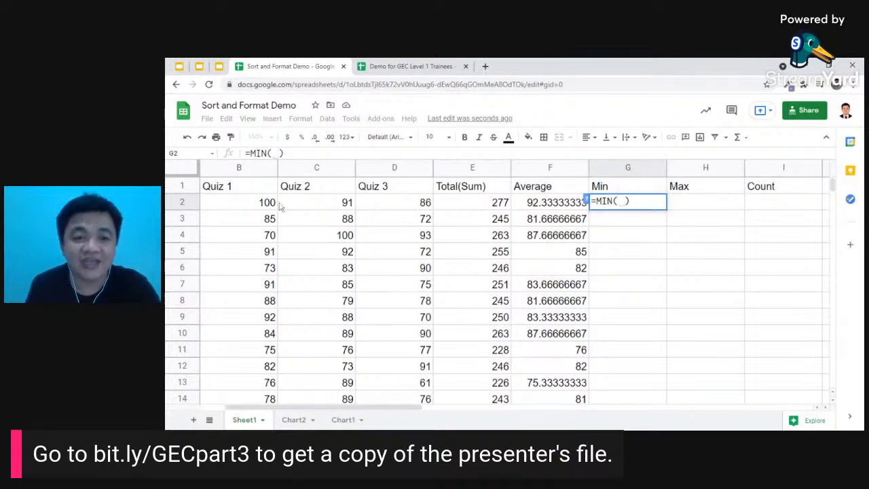
left_click_drag(248, 206, 397, 208)
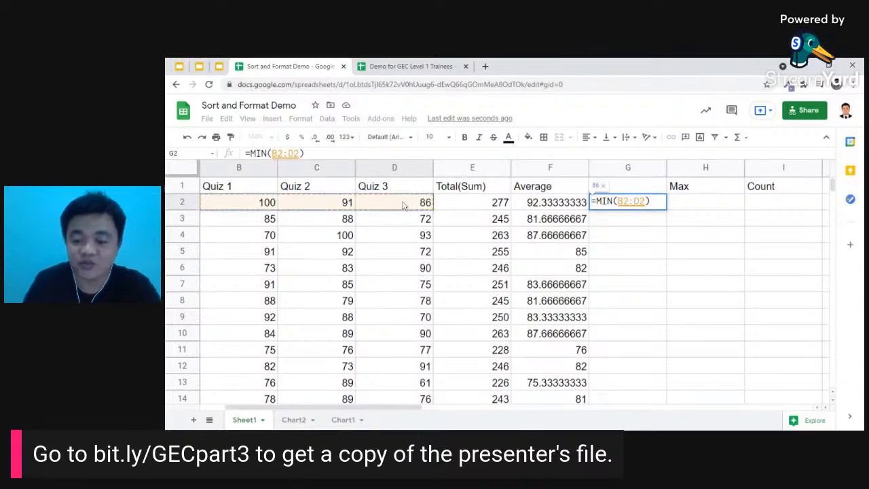
key("Return")
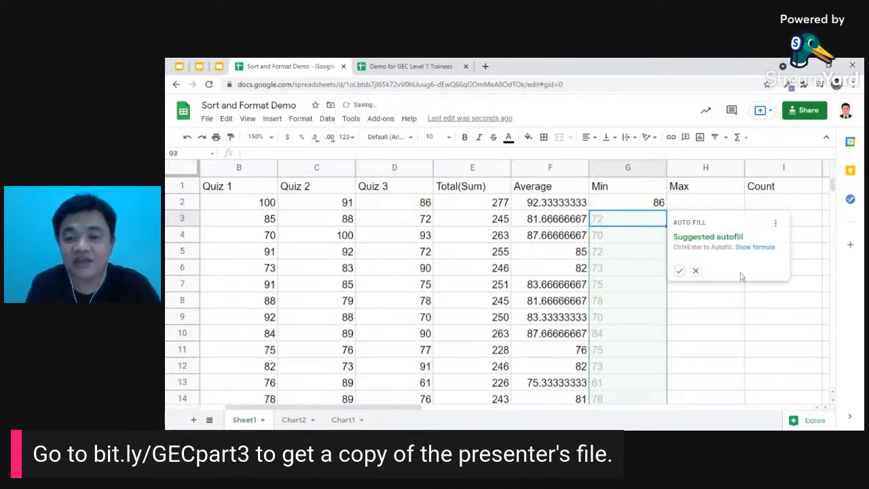
left_click(679, 270)
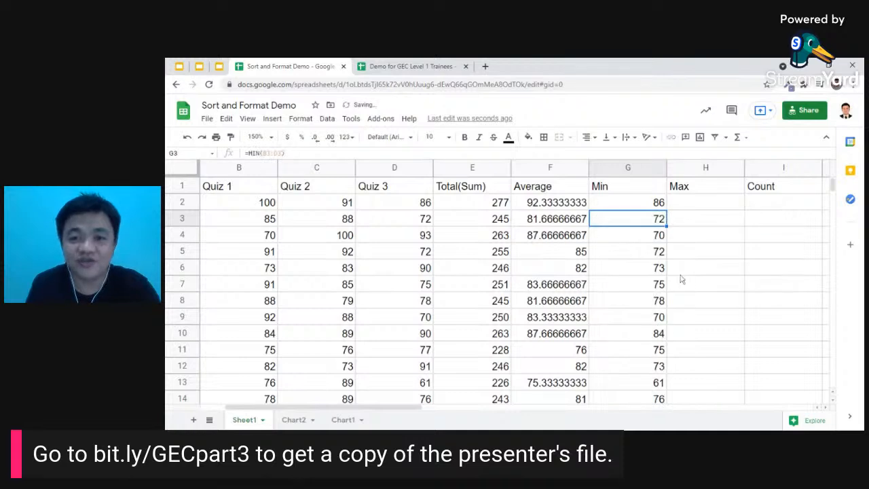
left_click(716, 205)
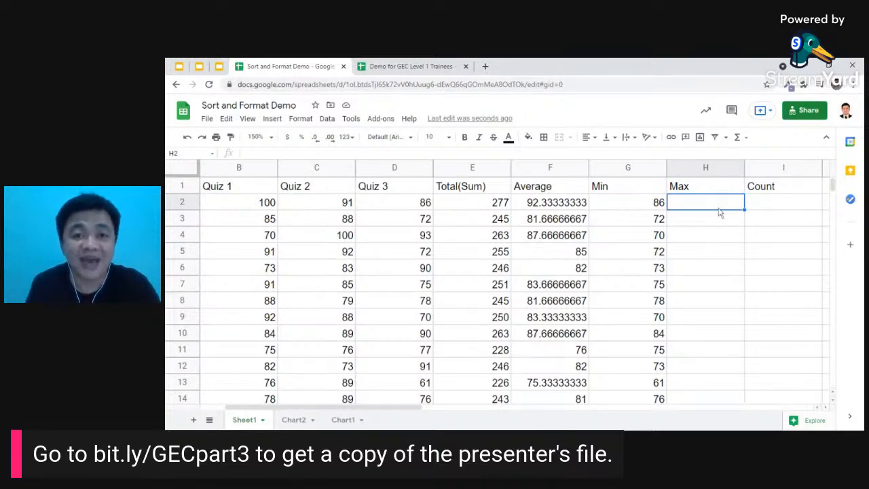
- Enter =MAX(B2:D2) in H2 and autofill the Max column, starting with Andrea's 100
left_click(775, 208)
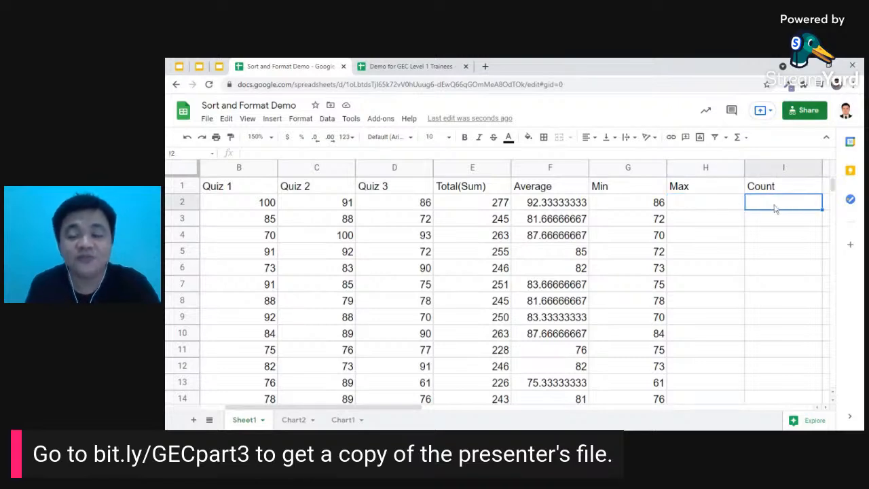
left_click(737, 137)
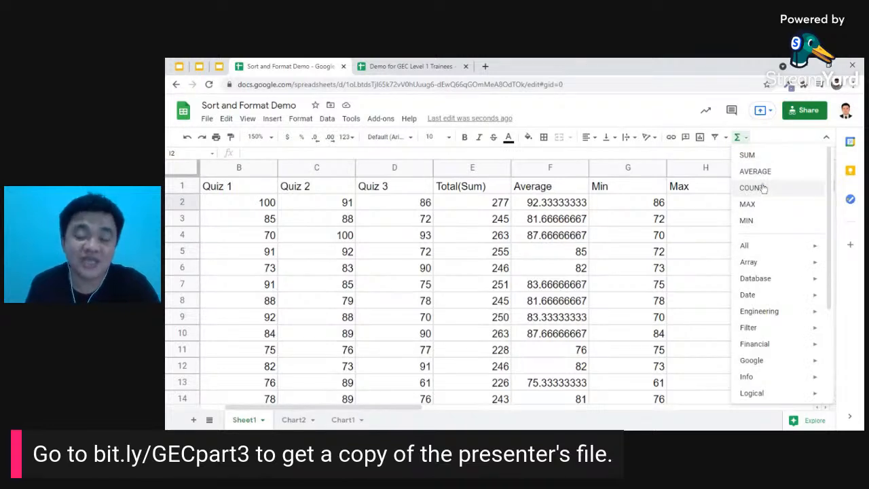
left_click(533, 255)
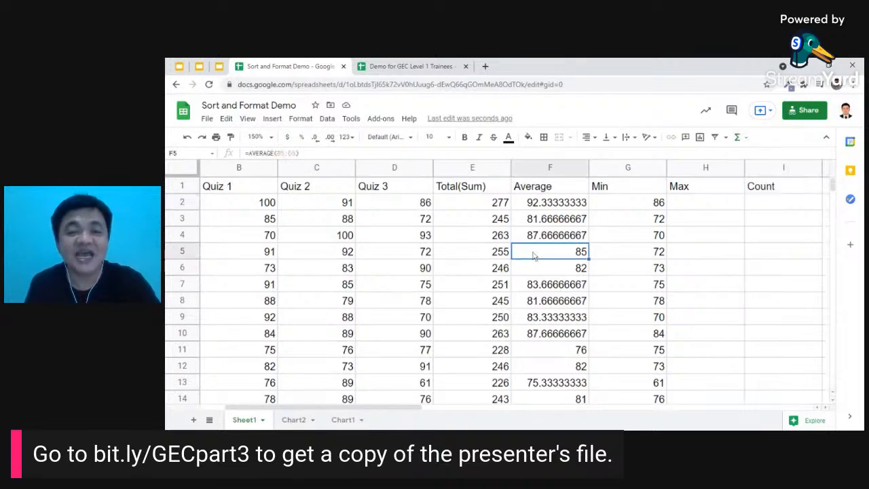
left_click(690, 203)
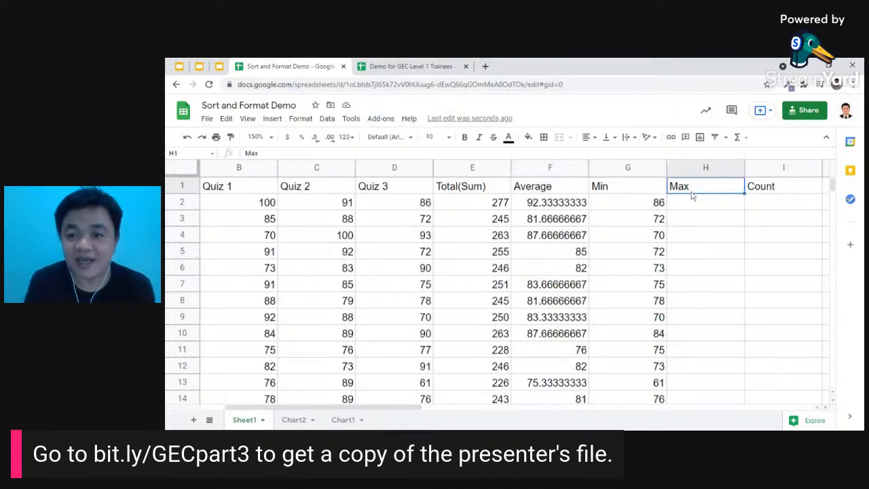
double_click(693, 202)
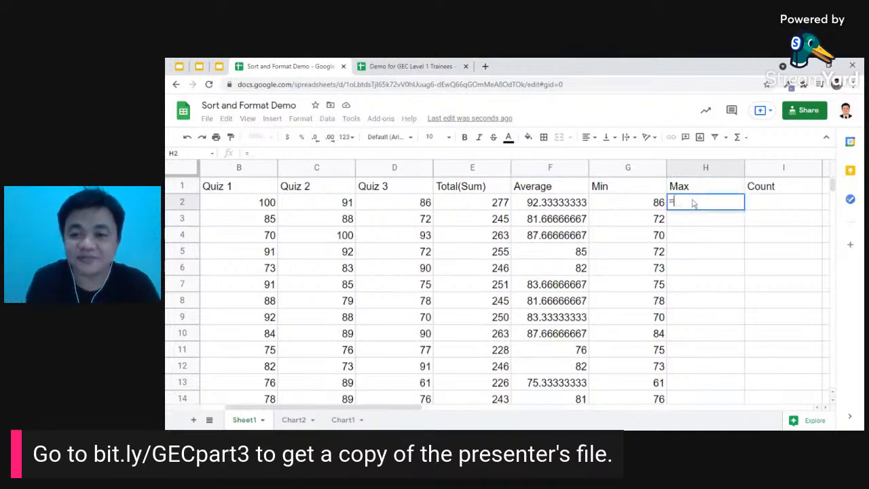
left_click(739, 138)
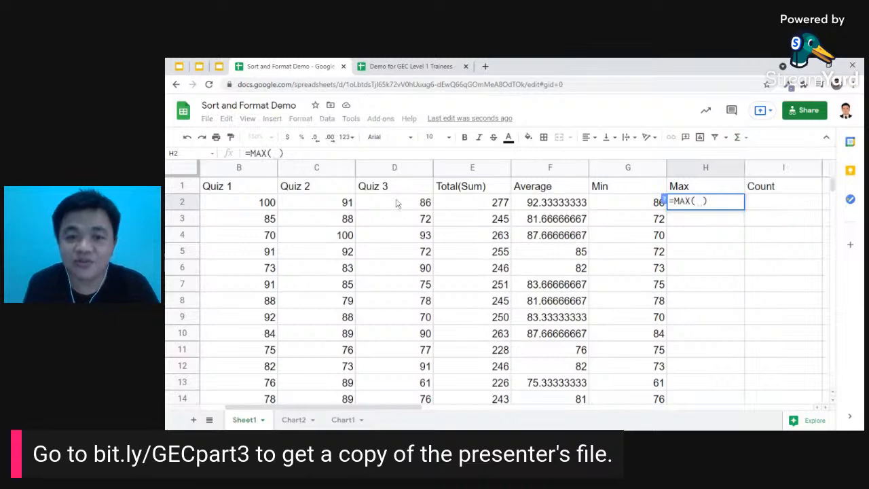
left_click_drag(271, 207, 399, 213)
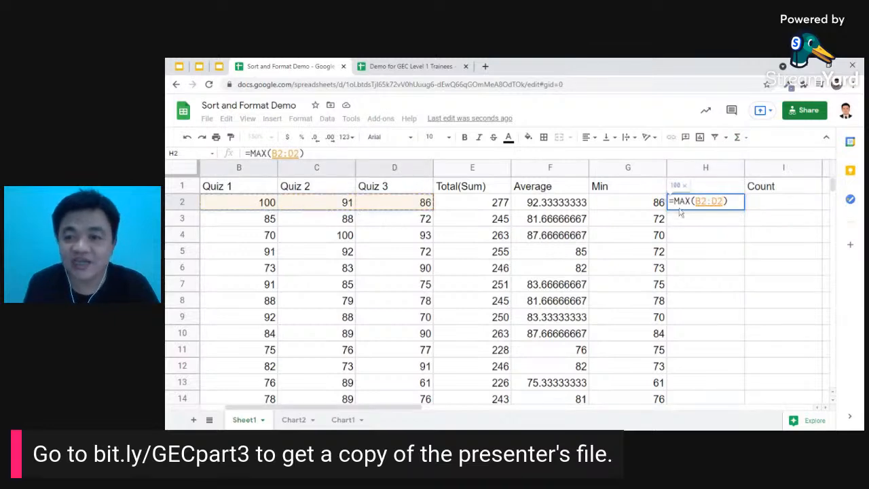
key("Return")
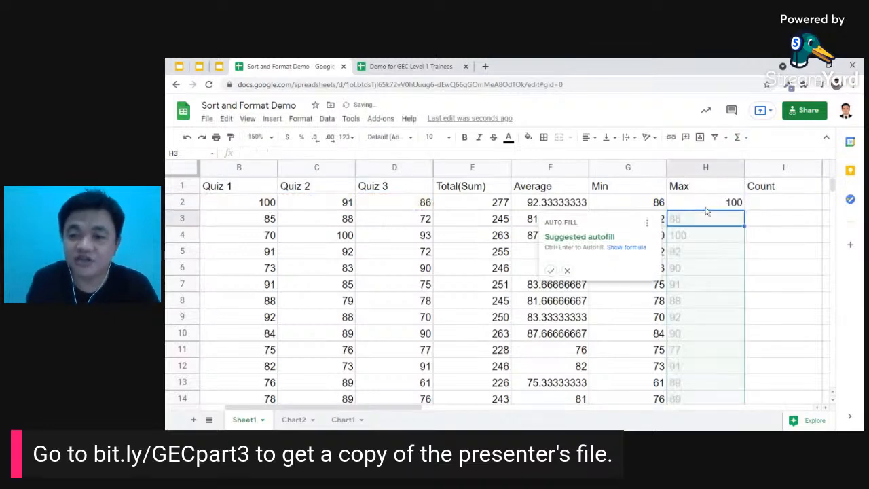
left_click(551, 270)
left_click(765, 192)
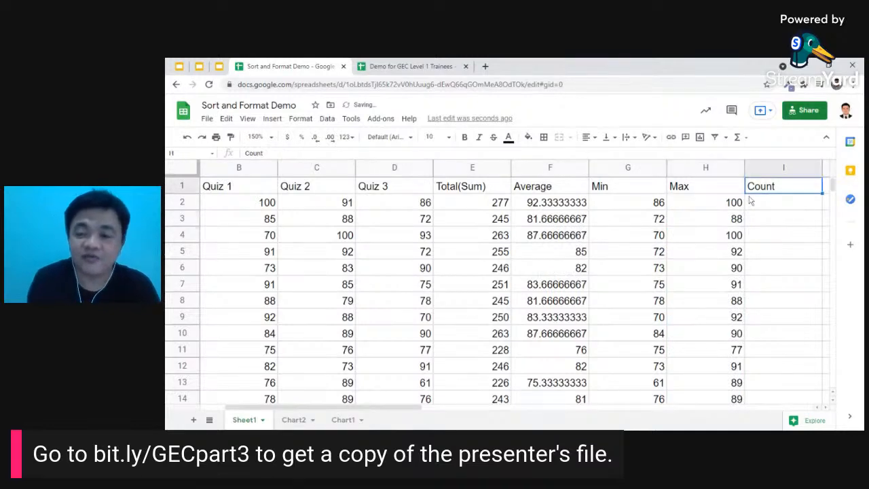
- Enter =COUNT(B2:D2) in I2 and fill it down to I14, each showing 3
left_click(778, 206)
left_click(740, 137)
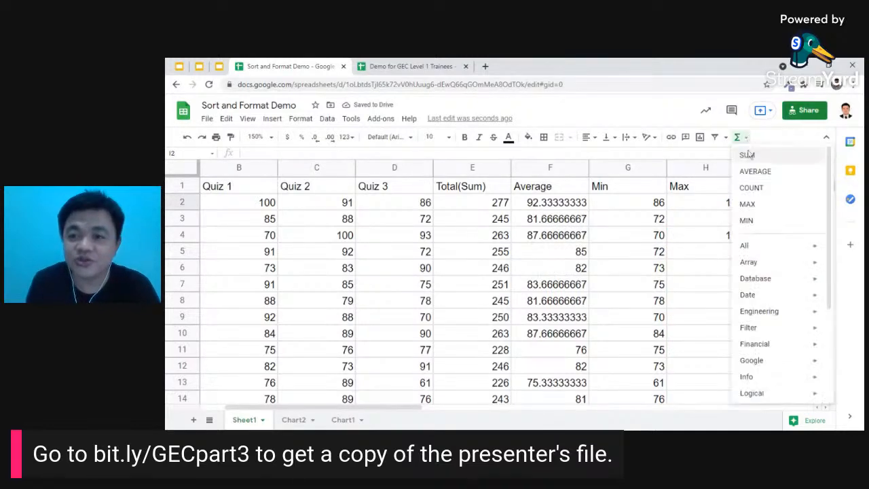
left_click(752, 187)
left_click_drag(272, 202, 394, 202)
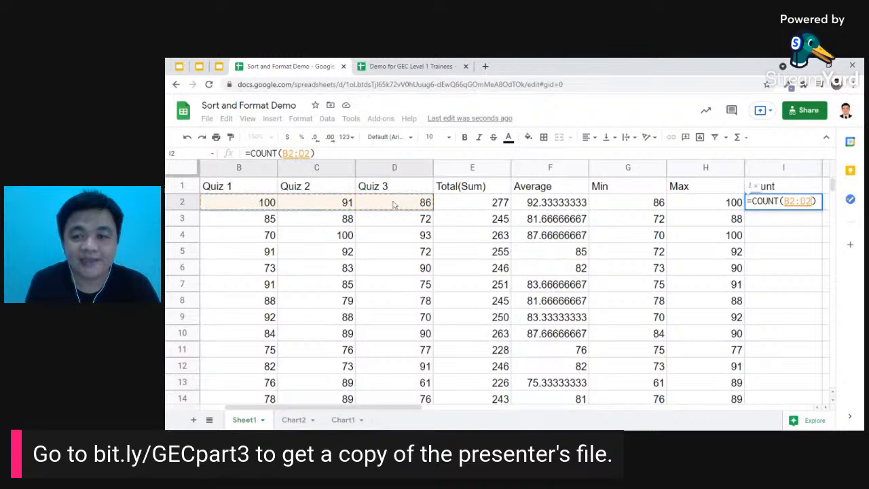
key("Return")
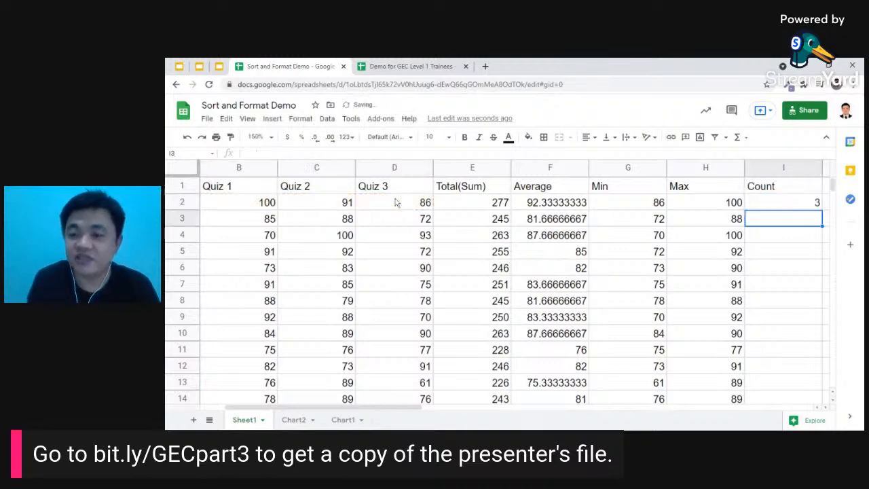
left_click(781, 204)
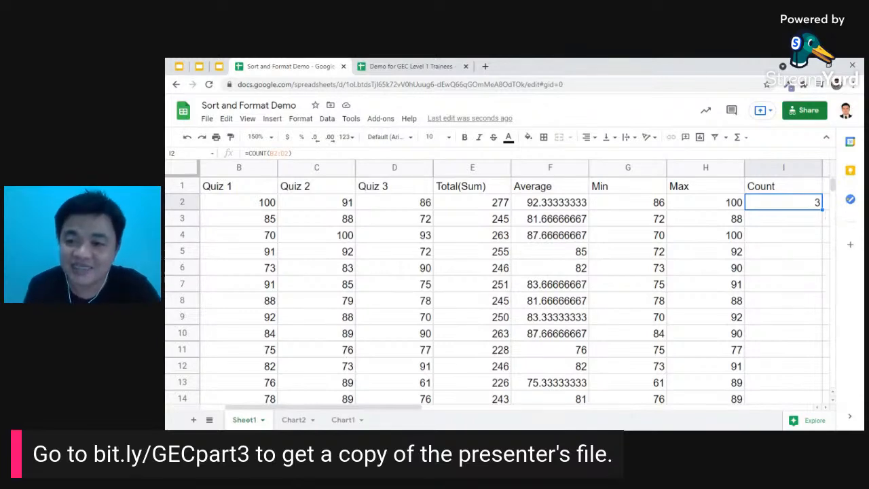
left_click_drag(823, 210, 815, 402)
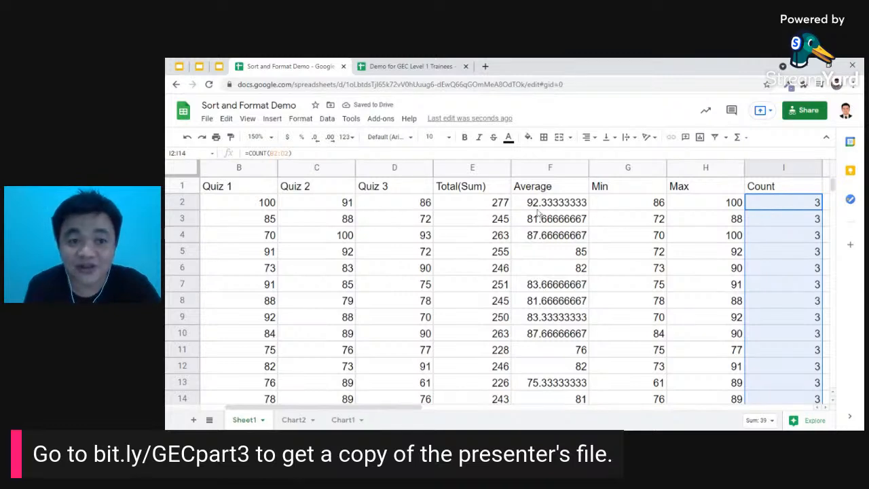
- Zoom to 125% and extend the COUNT formula from I14 into Ted's row I15
left_click(266, 137)
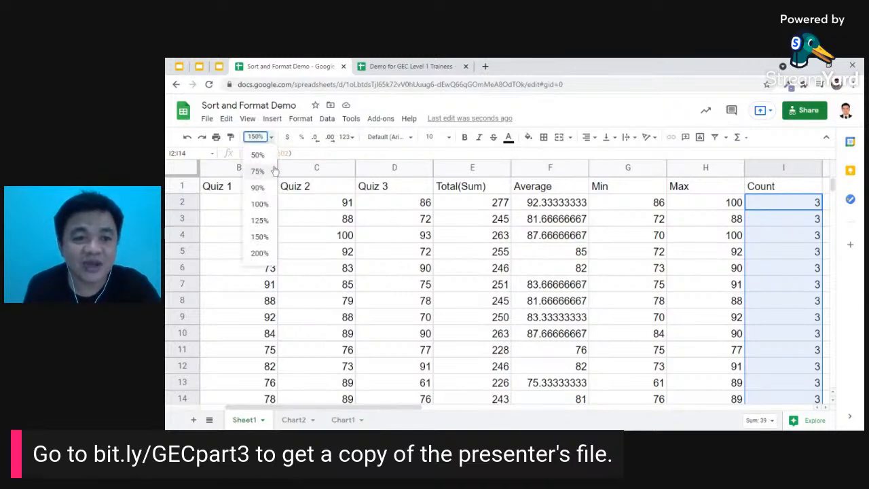
left_click(259, 221)
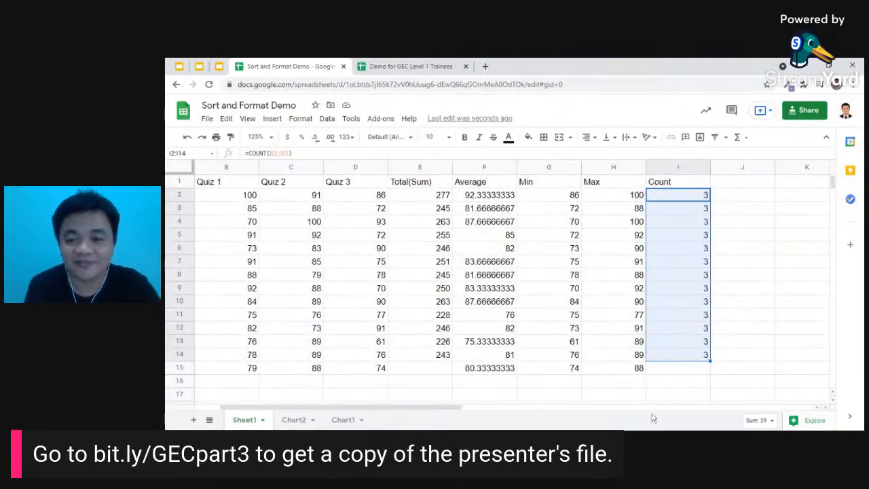
left_click_drag(309, 412, 283, 412)
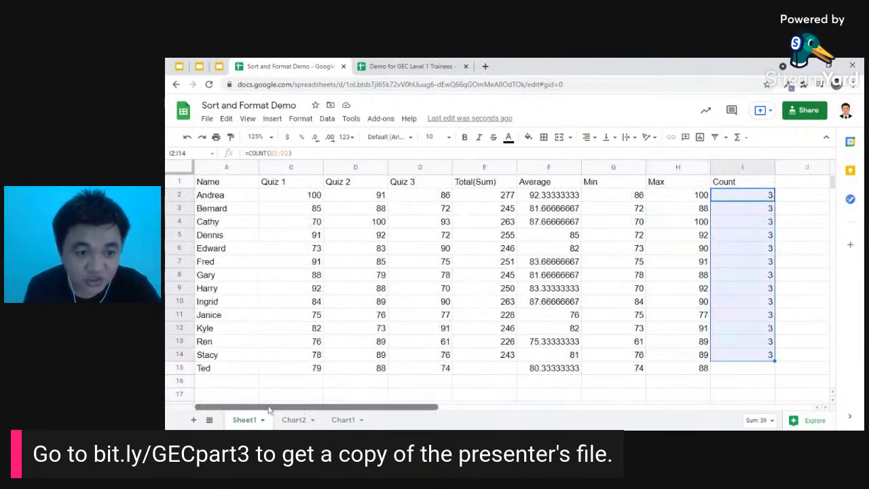
left_click(766, 355)
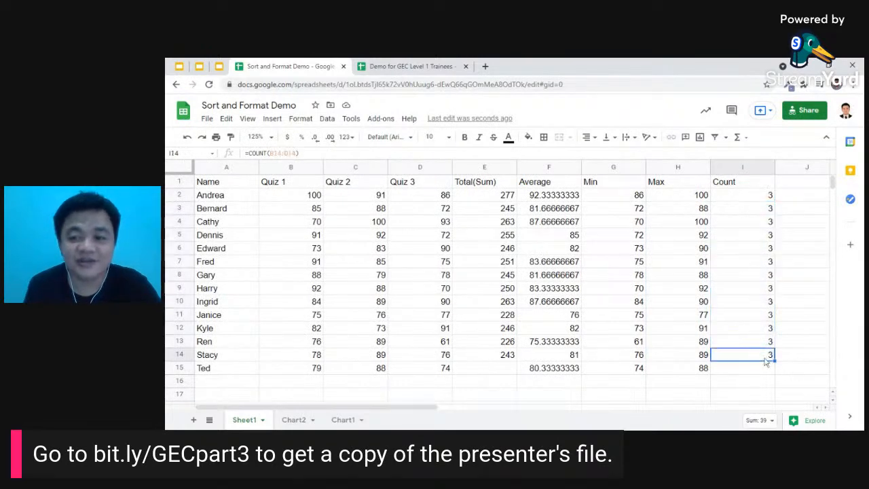
left_click_drag(775, 361, 761, 370)
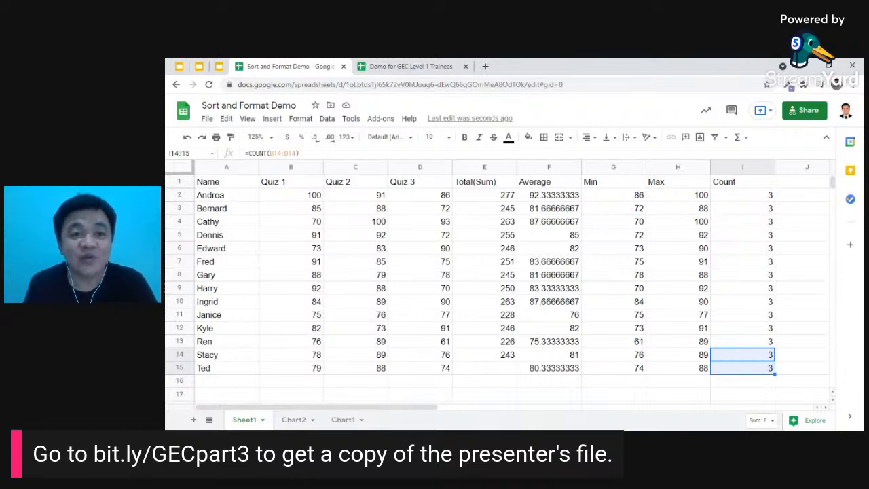
left_click(179, 65)
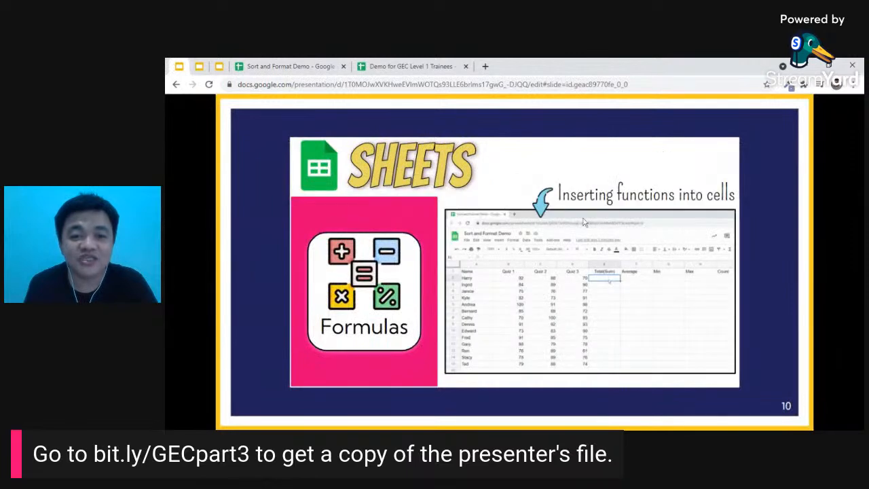
- Advance to the 'Sorting a range of data' slide, then return to the Sort and Format Demo sheet
key("Right")
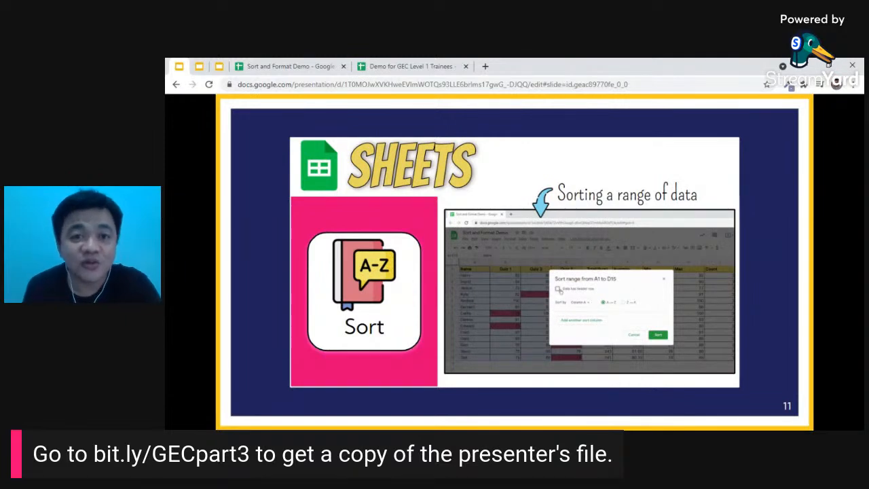
left_click(303, 64)
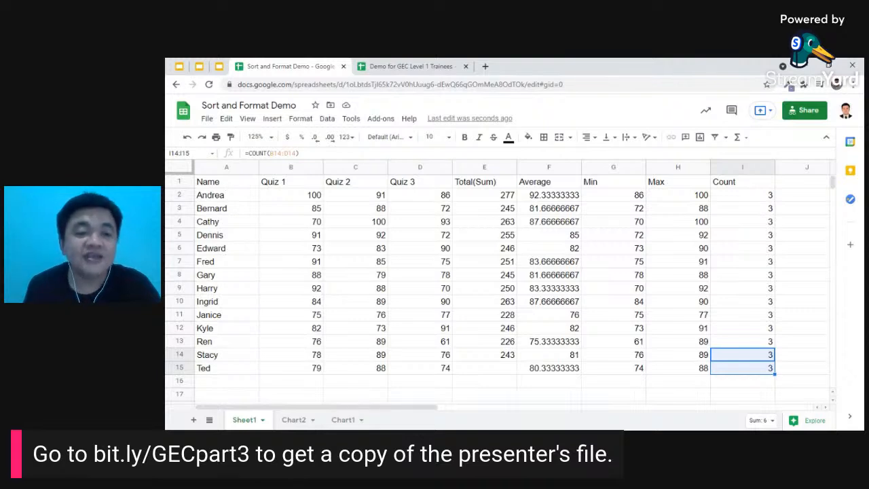
- Select A1:D15 and open the Data menu's sorting options
left_click_drag(226, 185, 445, 374)
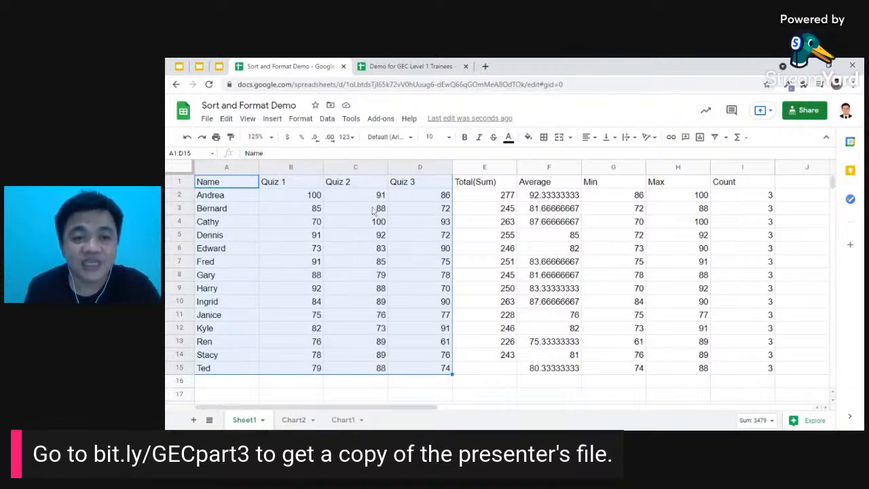
left_click(327, 119)
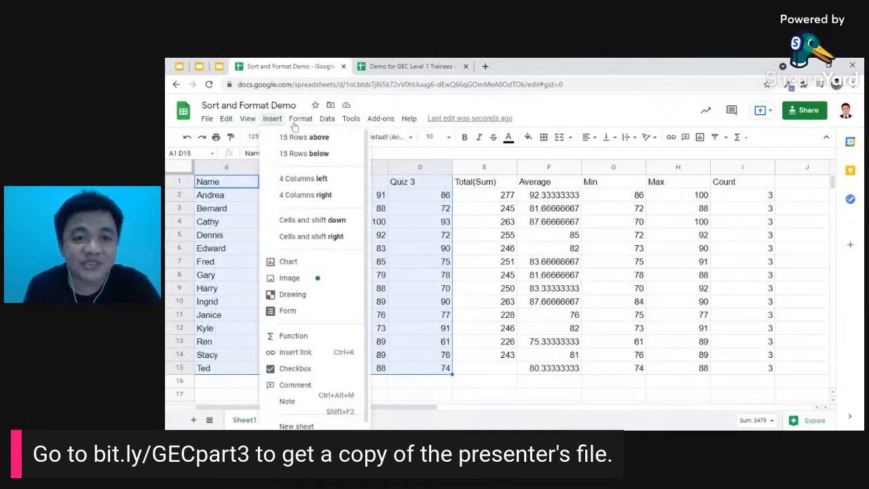
mouse_move(326, 119)
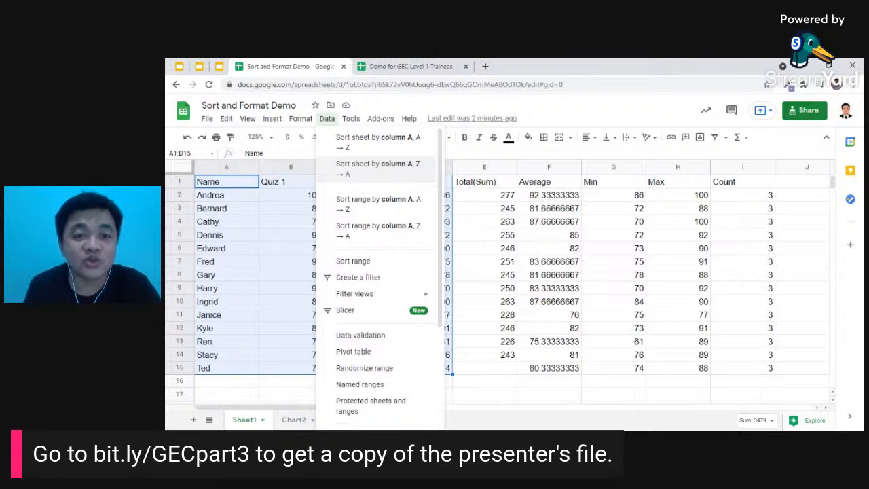
- Sort the whole sheet by column A Z→A, then undo it to restore the Andrea-to-Ted order
left_click(399, 179)
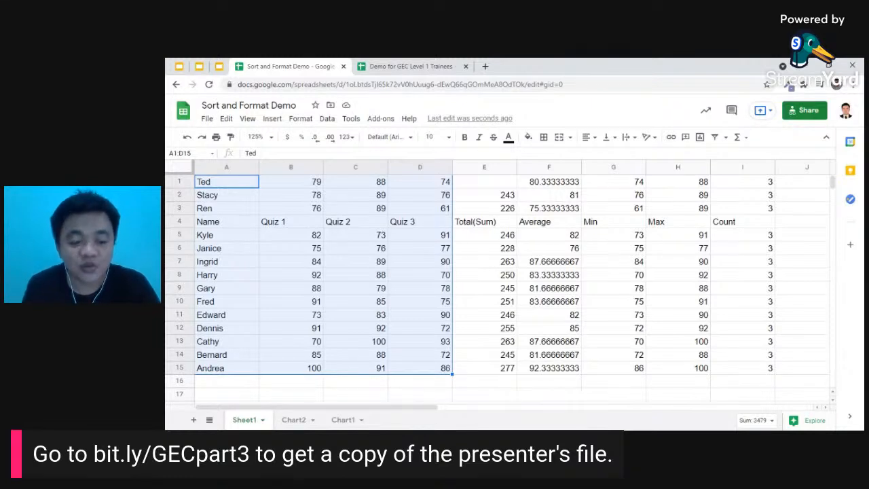
key("ctrl+z")
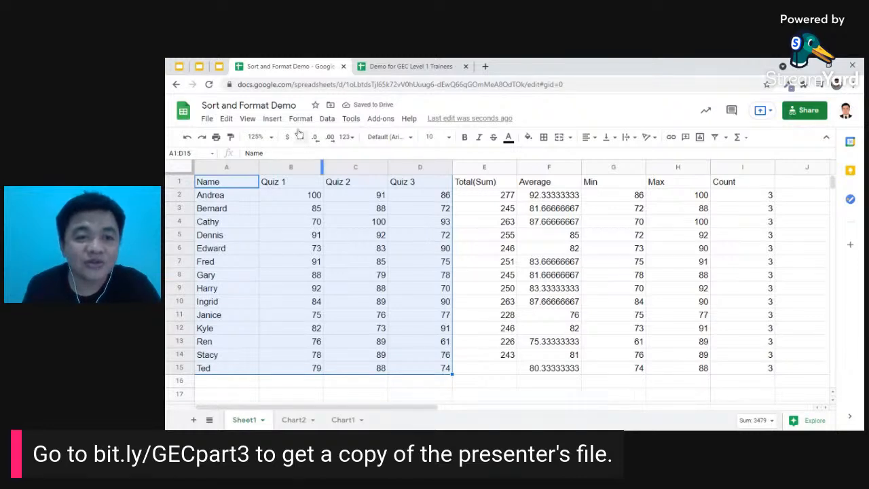
- Set up a Sort range on A1:D15 with a header row, sorting by Name Z→A
left_click(327, 120)
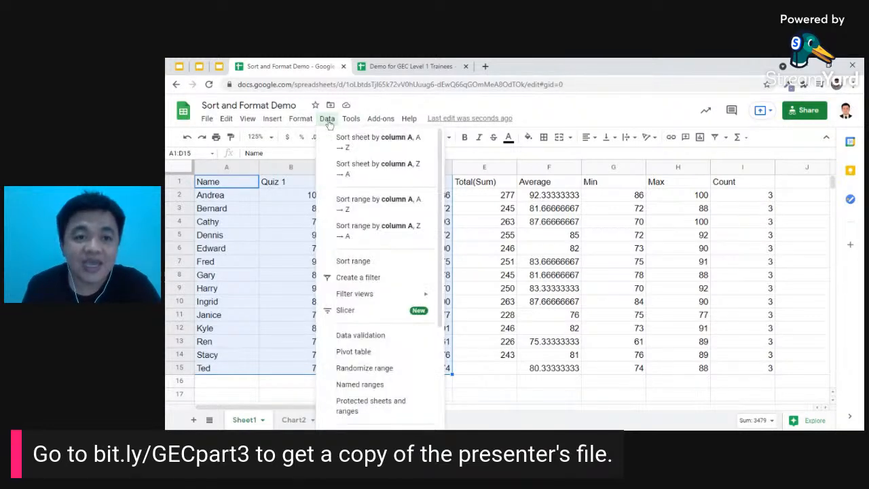
left_click(363, 268)
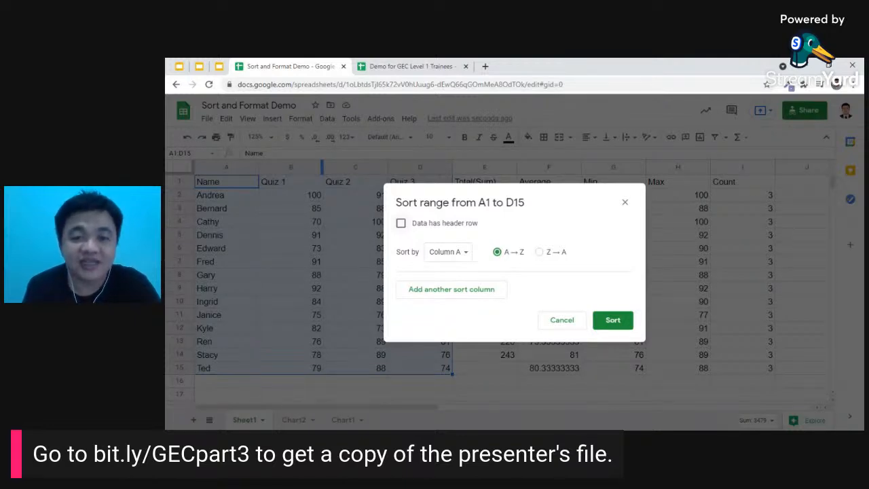
left_click(402, 224)
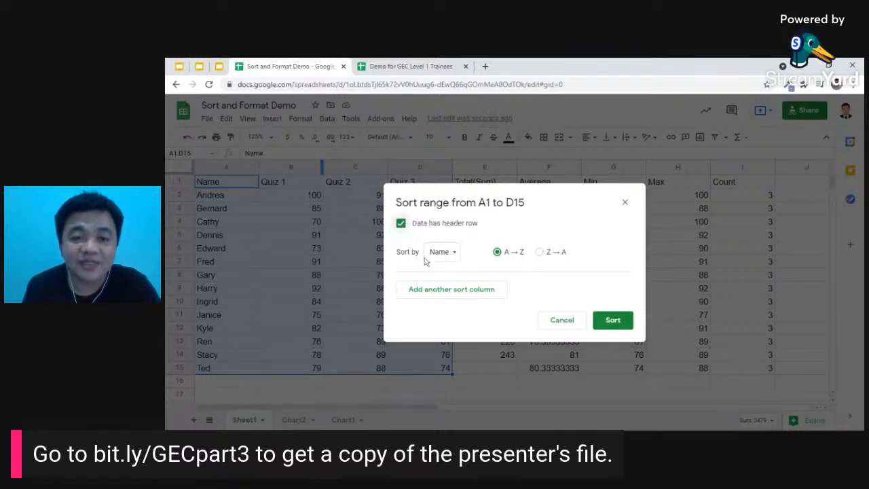
left_click(452, 255)
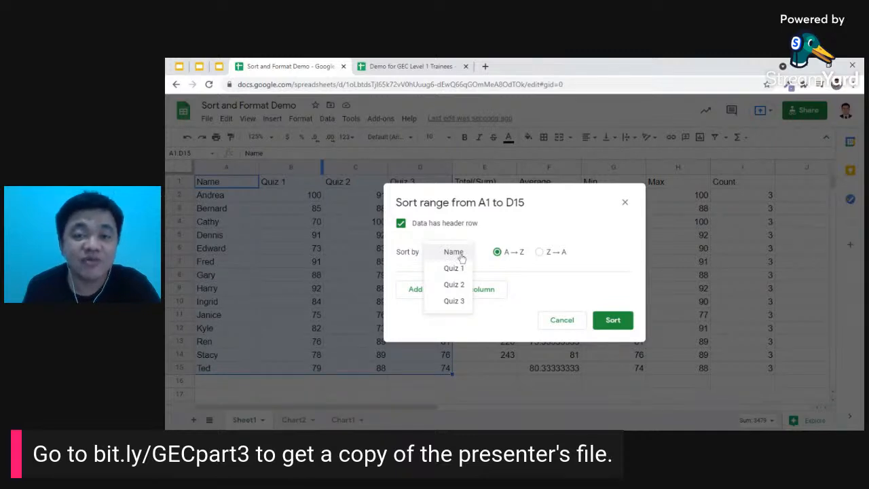
left_click(461, 255)
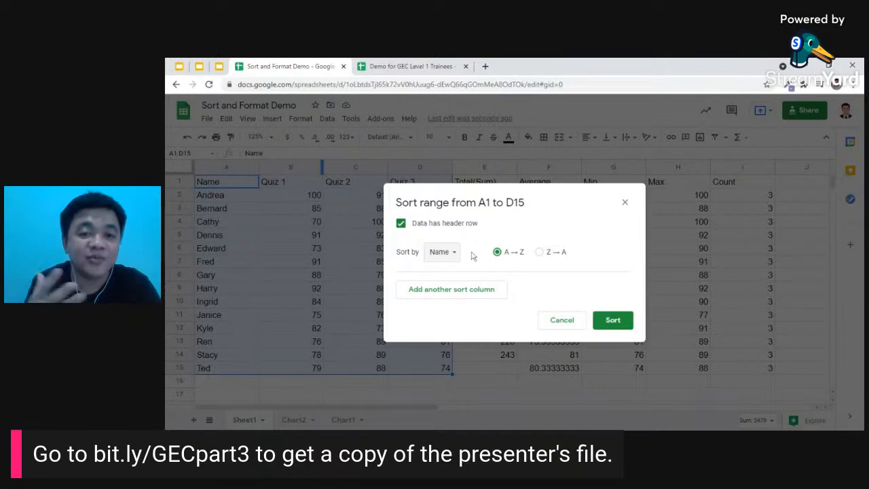
left_click(541, 256)
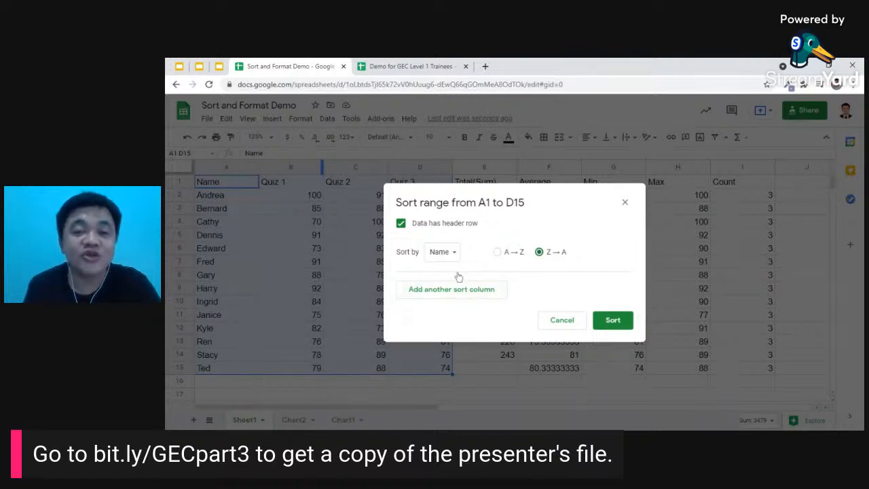
- Apply the Z→A Name sort to A1:D15 and return to the 'Sorting a range of data' slide
left_click(625, 324)
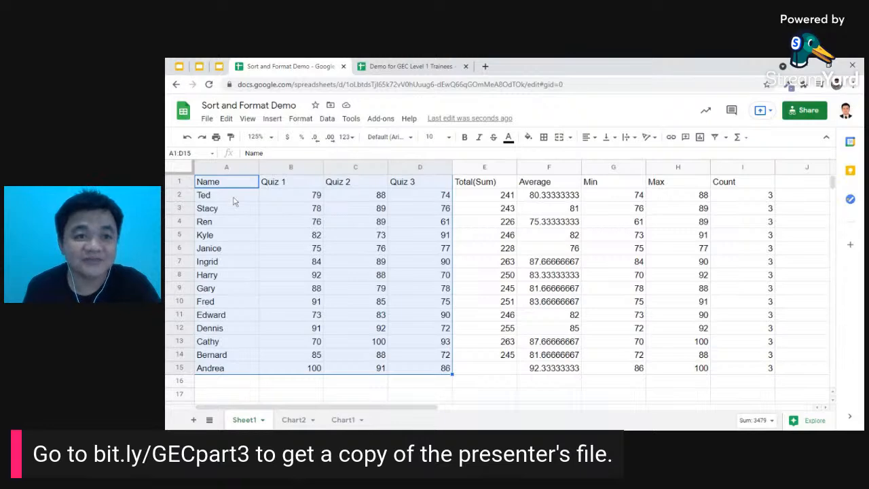
left_click(174, 65)
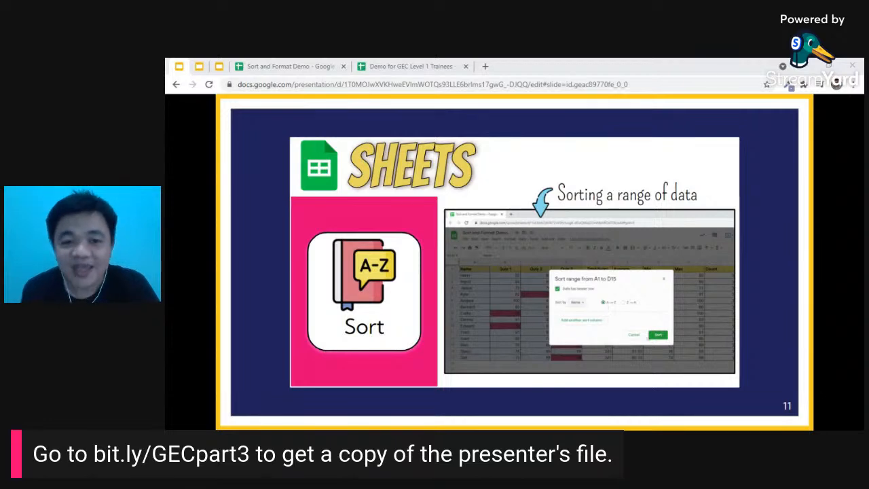
- Back in the Sort and Format Demo, undo the name sort and select the table A1:I15
left_click(417, 66)
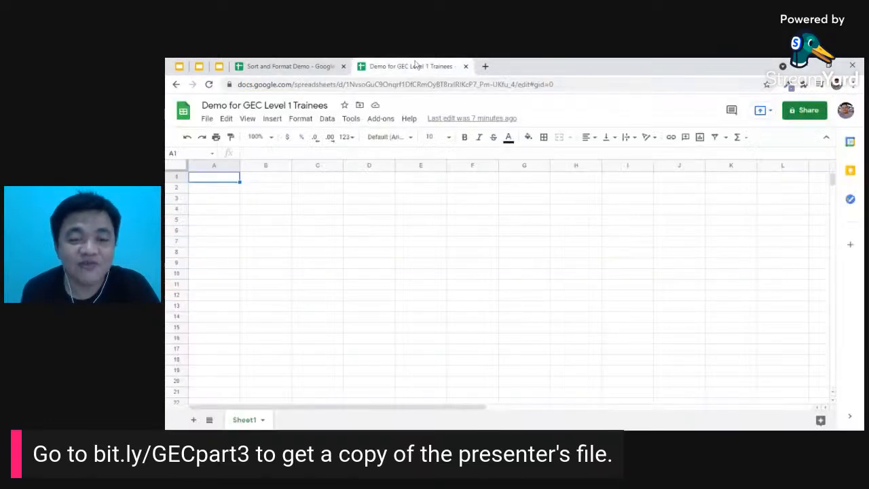
left_click(289, 66)
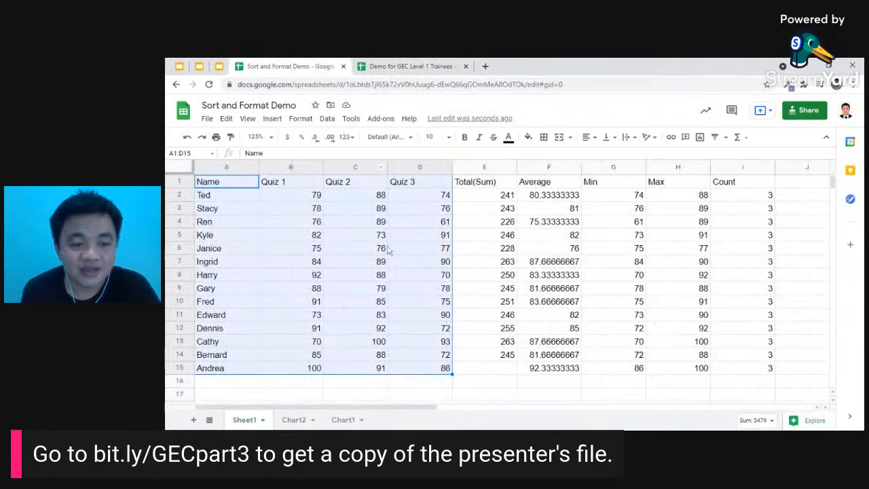
key("ctrl+z")
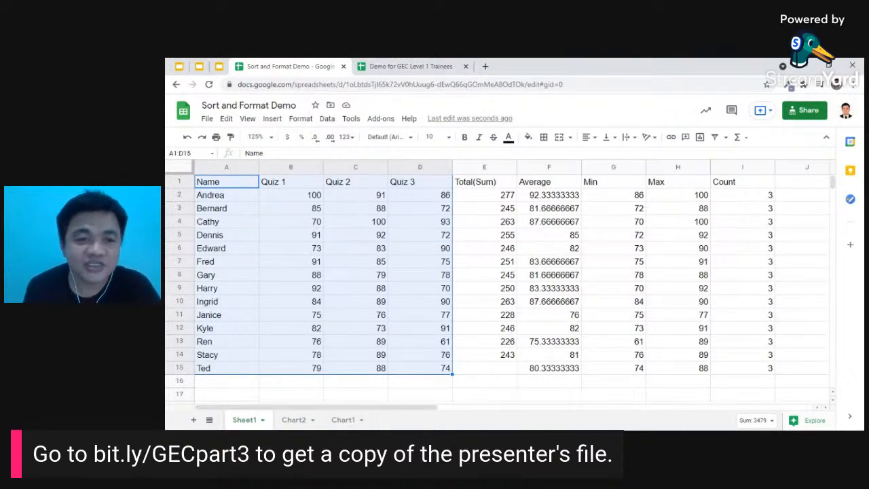
left_click(295, 208)
left_click_drag(231, 182, 766, 378)
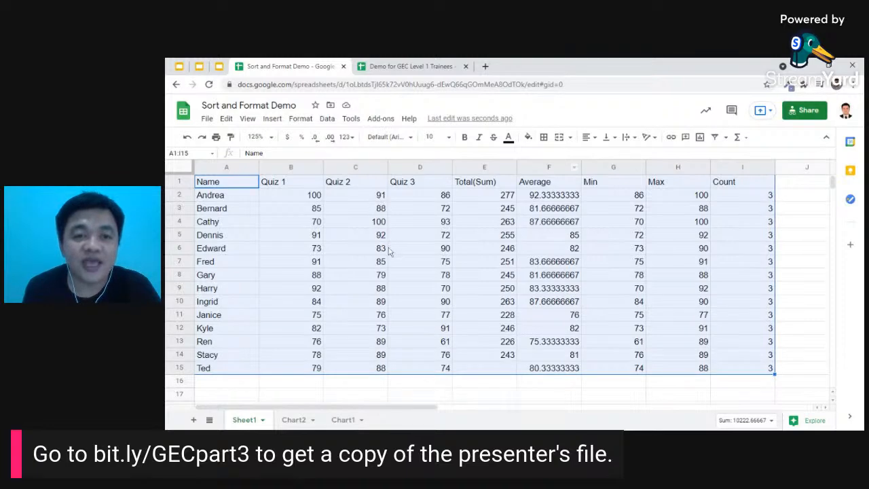
- Sort A1:I15 by Name Z→A with a header row so it runs Ted to Andrea, then return to the slide
left_click(328, 120)
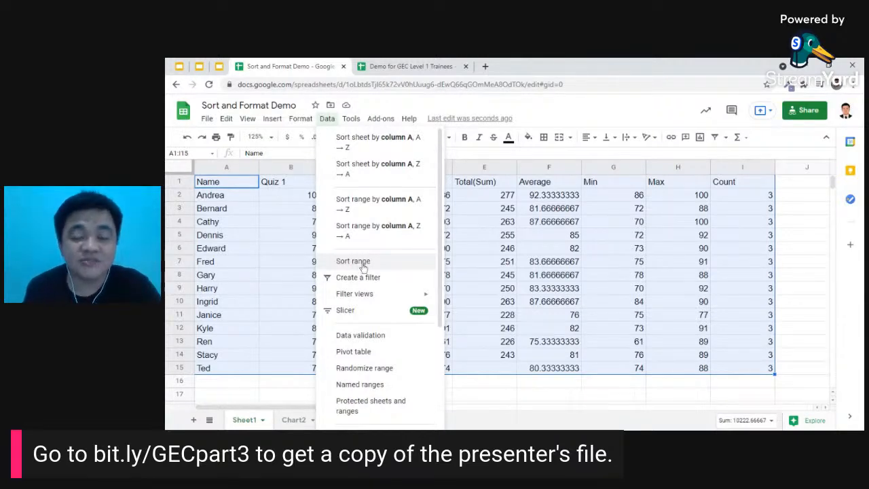
left_click(363, 267)
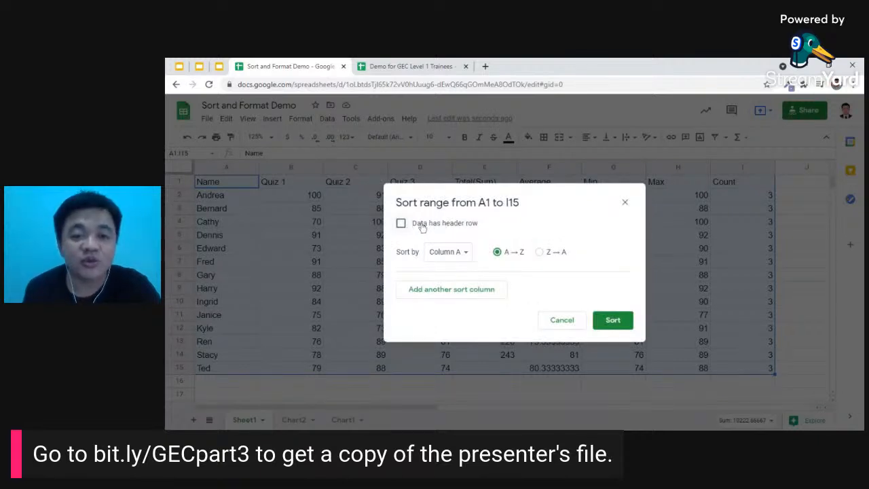
left_click(421, 227)
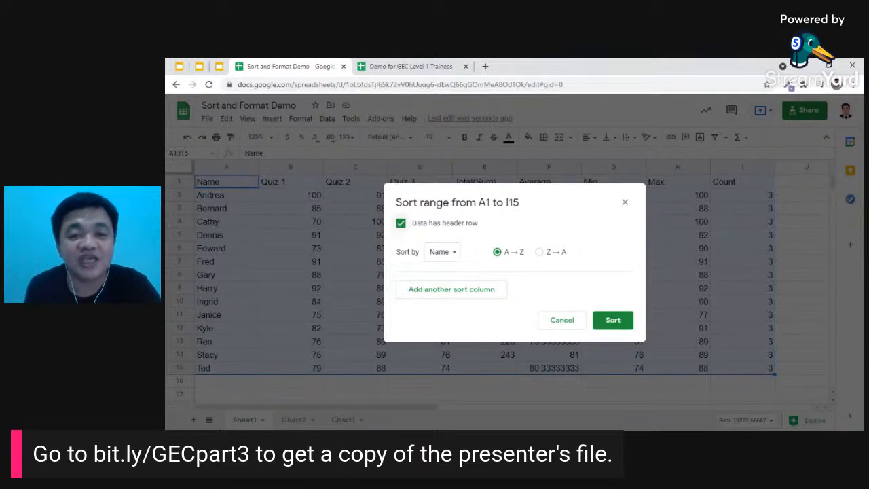
left_click(455, 257)
left_click(458, 259)
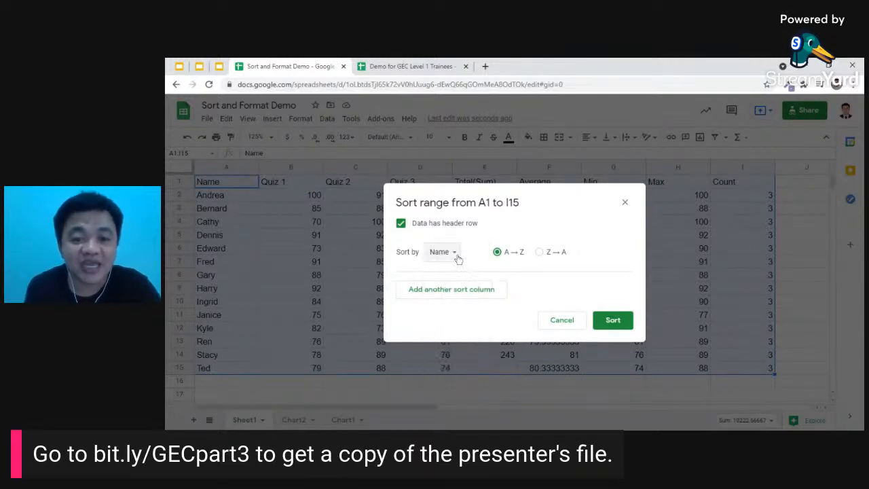
left_click(540, 254)
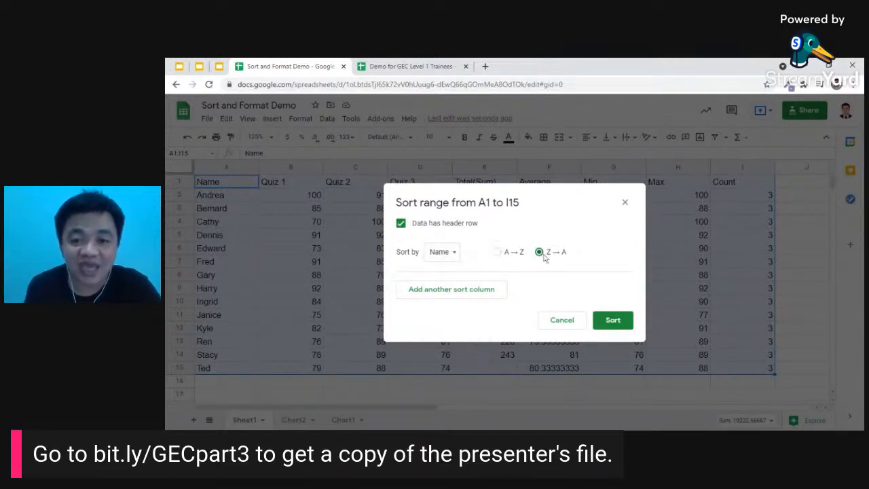
left_click(618, 320)
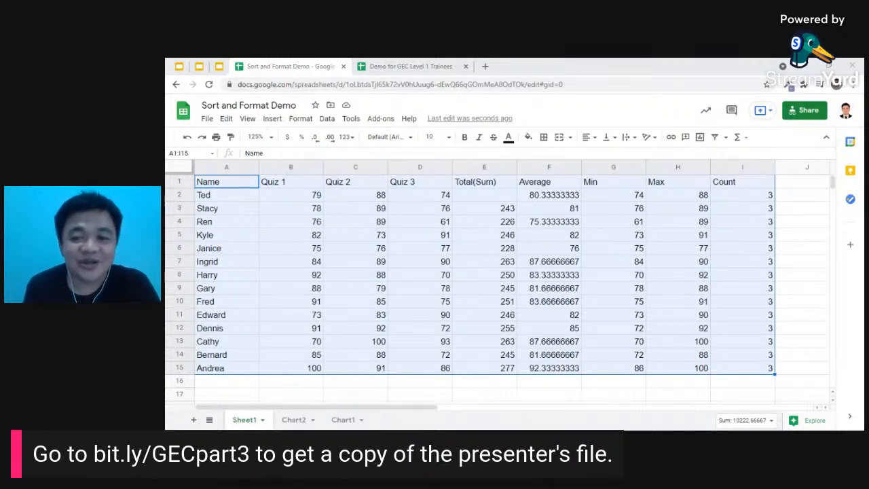
left_click(178, 66)
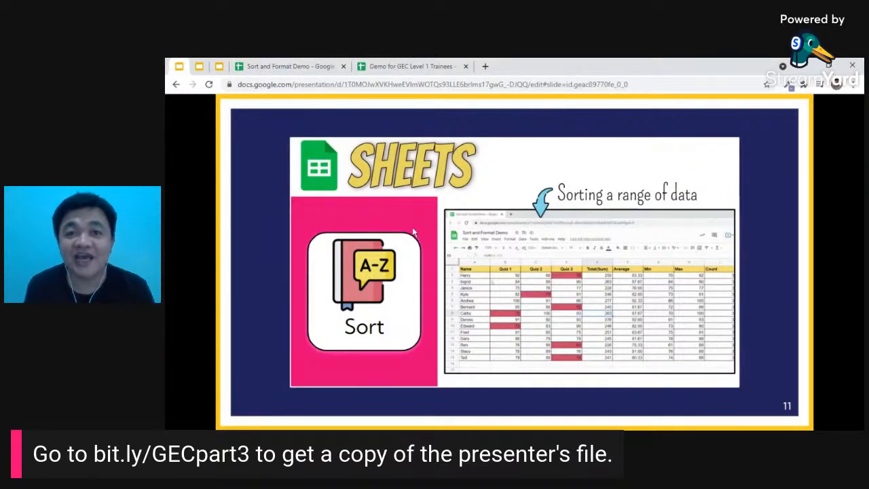
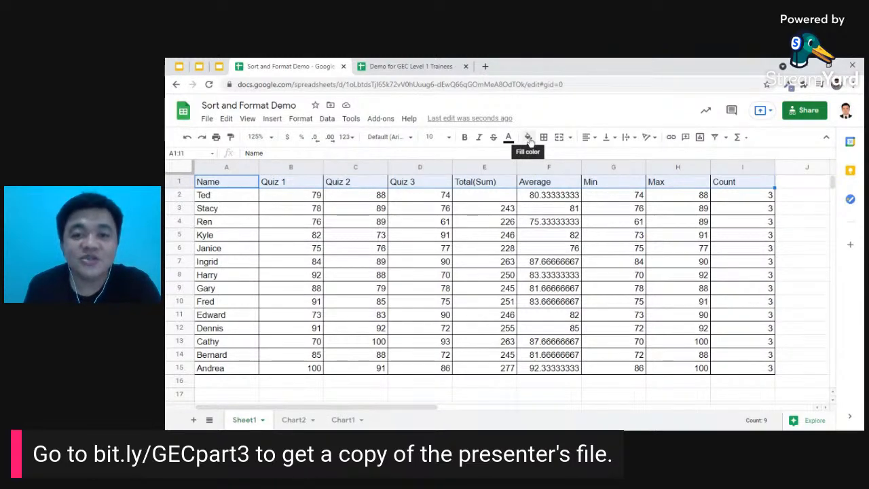
- Fill the header row A1:I1 blue and set its text colour, trying yellow first
left_click(529, 139)
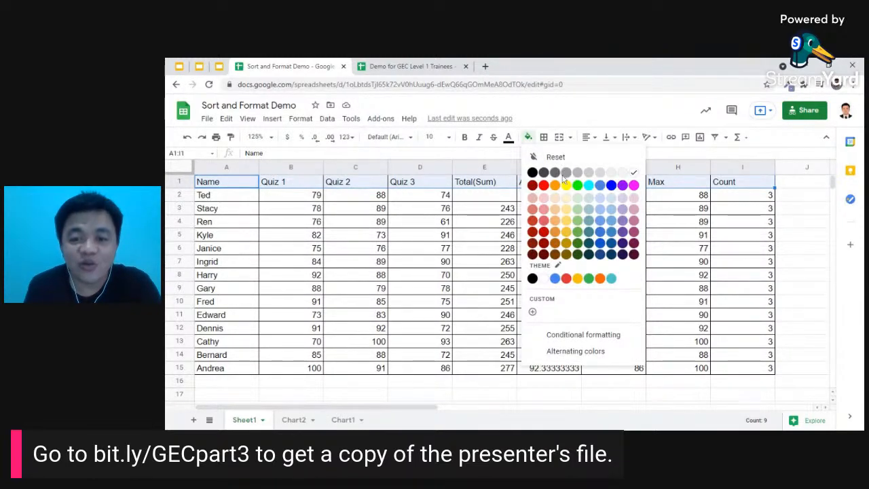
left_click(556, 278)
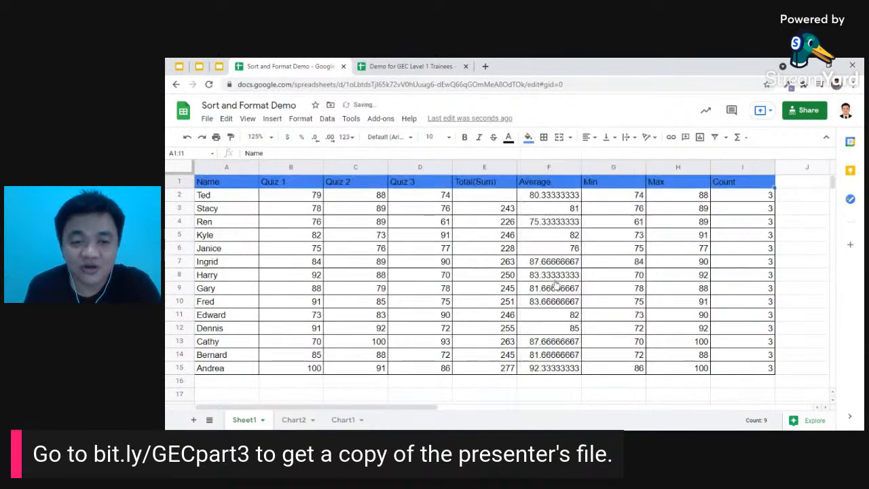
left_click(512, 141)
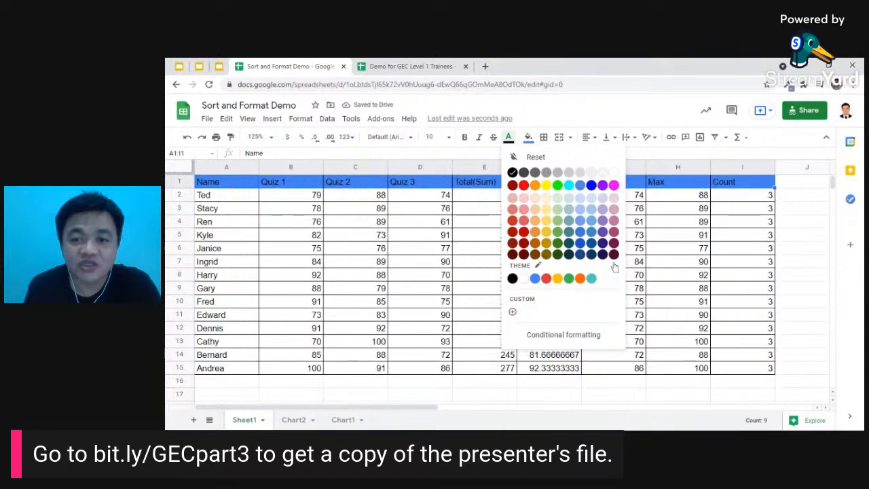
left_click(558, 278)
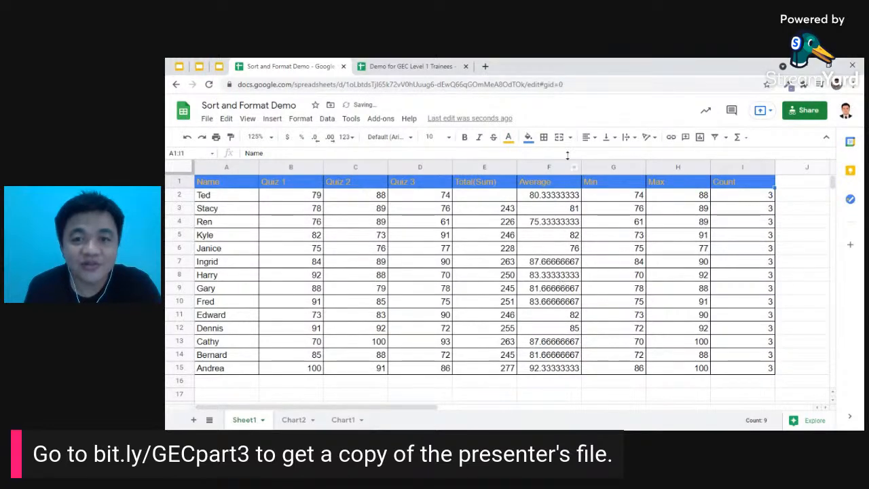
left_click(509, 138)
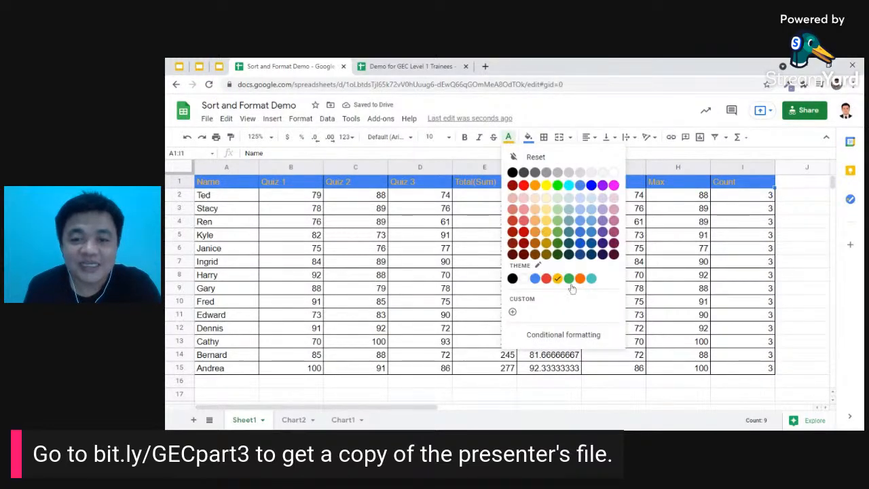
left_click(512, 278)
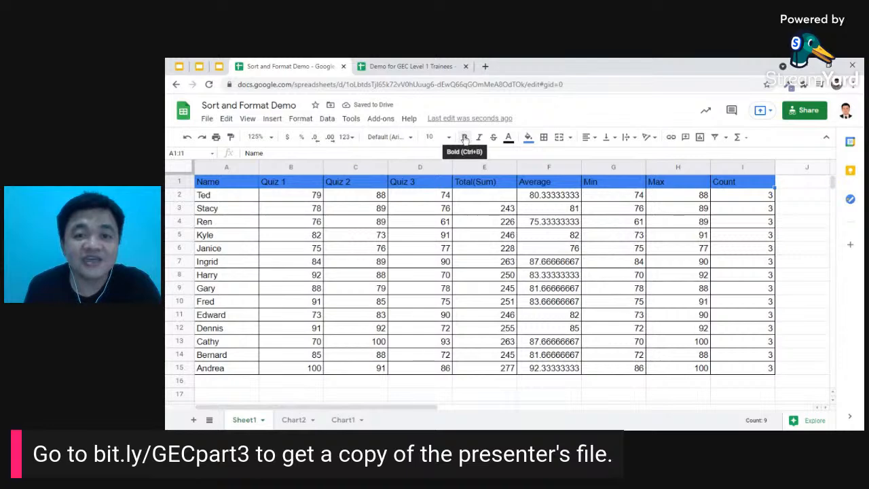
- Make the header labels bold and centre them horizontally
left_click(465, 139)
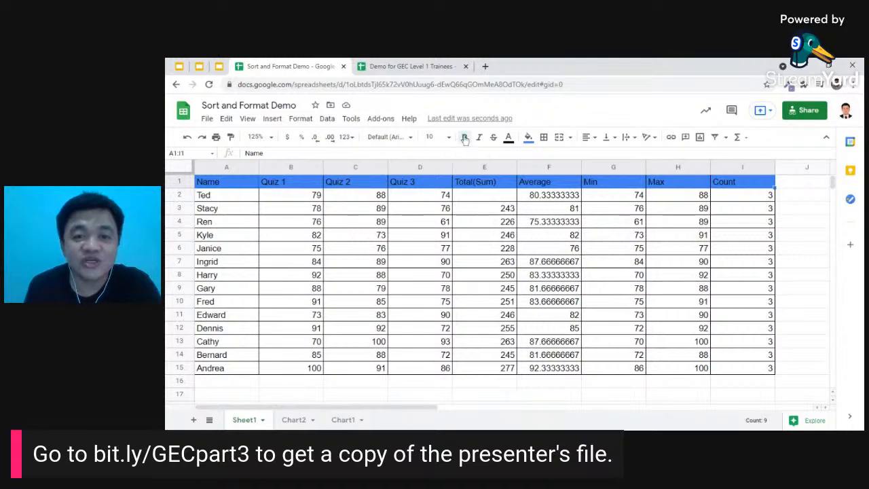
left_click(588, 138)
left_click(601, 155)
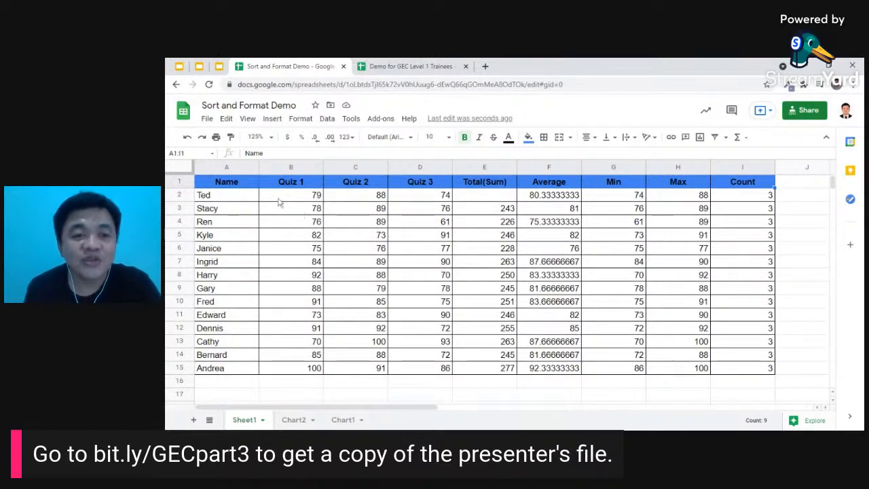
- Select the quiz scores B2:D15 and open a new conditional formatting rule for them
left_click_drag(284, 197, 438, 378)
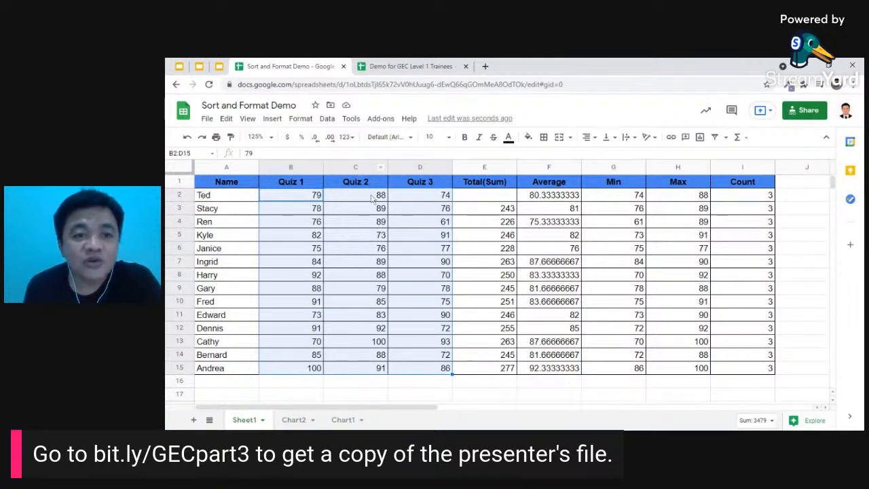
left_click(301, 119)
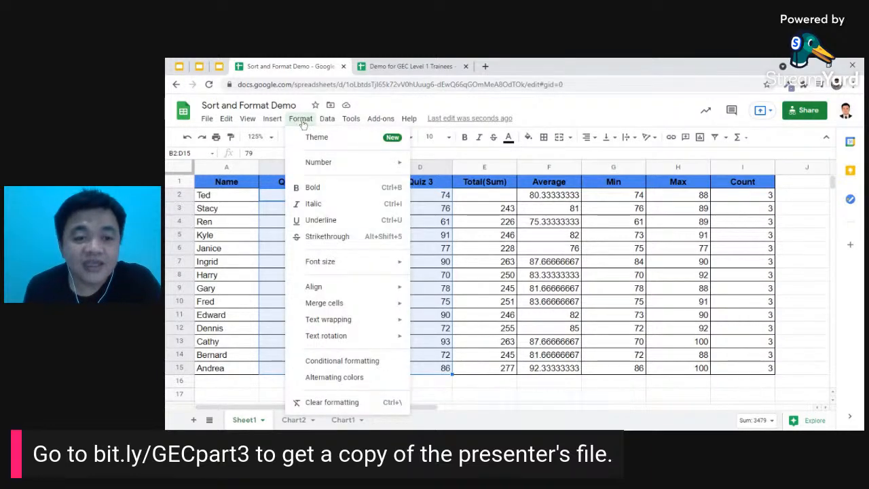
left_click(352, 363)
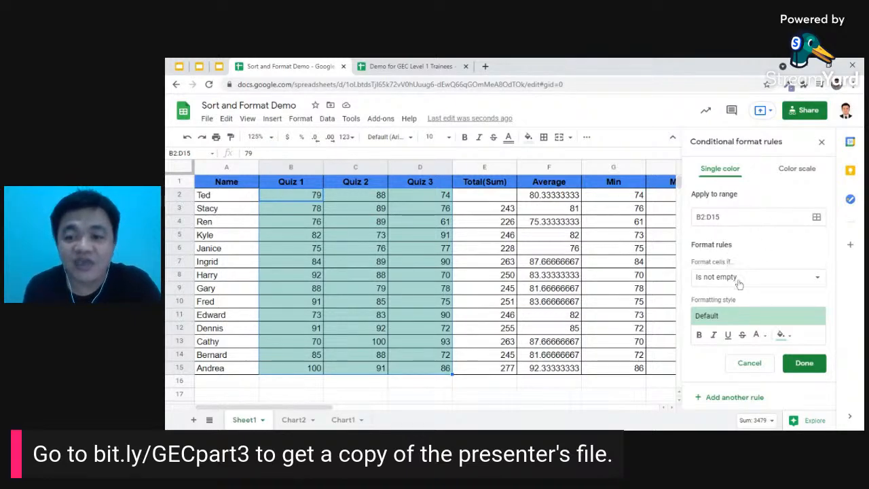
- Set the rule condition to 'Less than' with the value 75
left_click(818, 284)
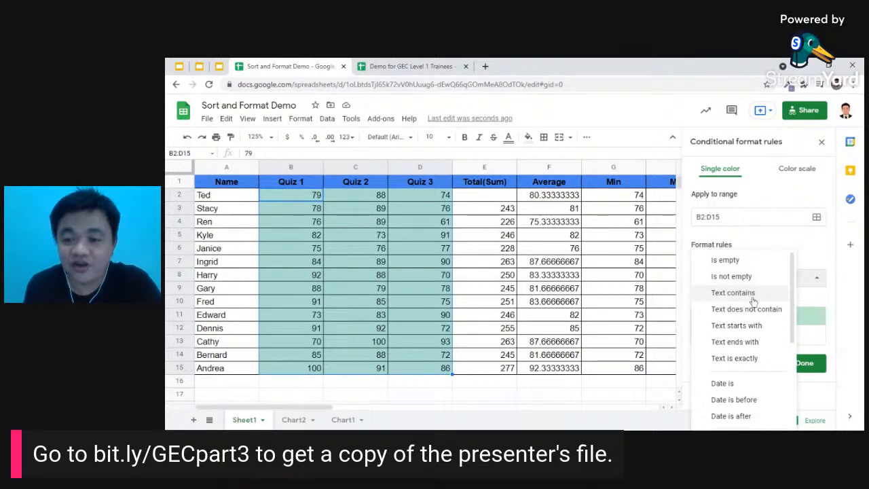
scroll(755, 311, "down", 2)
scroll(756, 311, "down", 2)
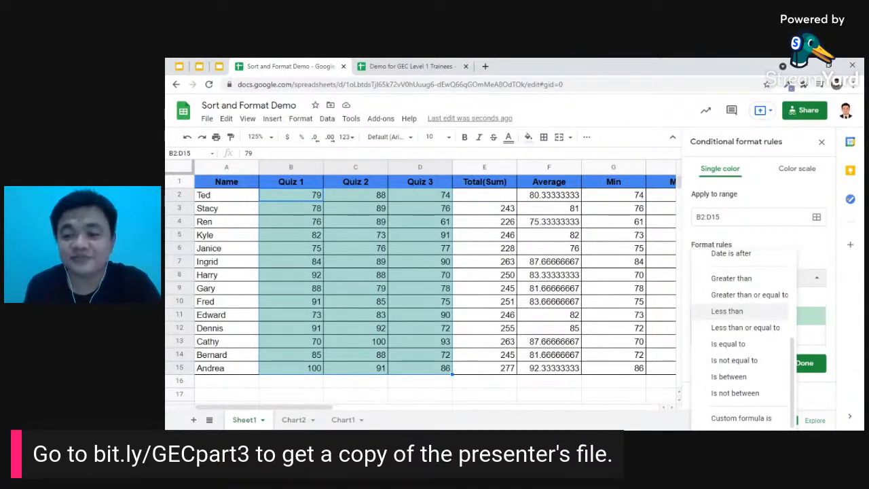
left_click(733, 311)
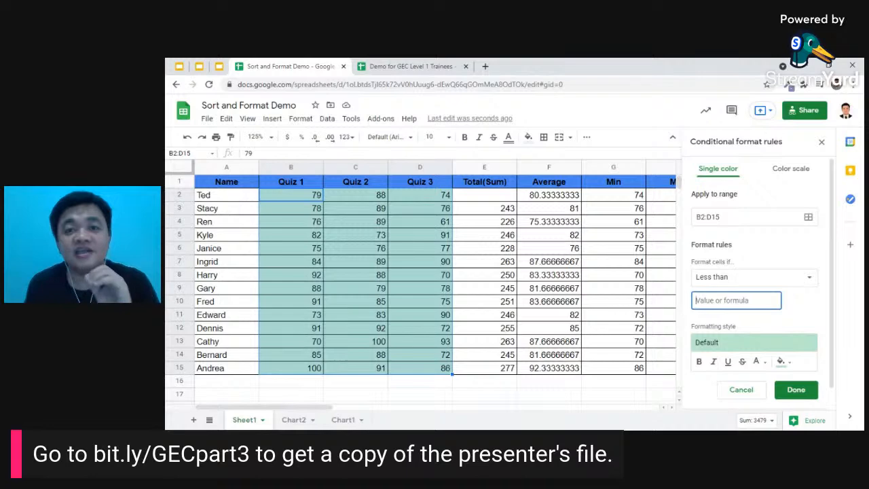
type("75")
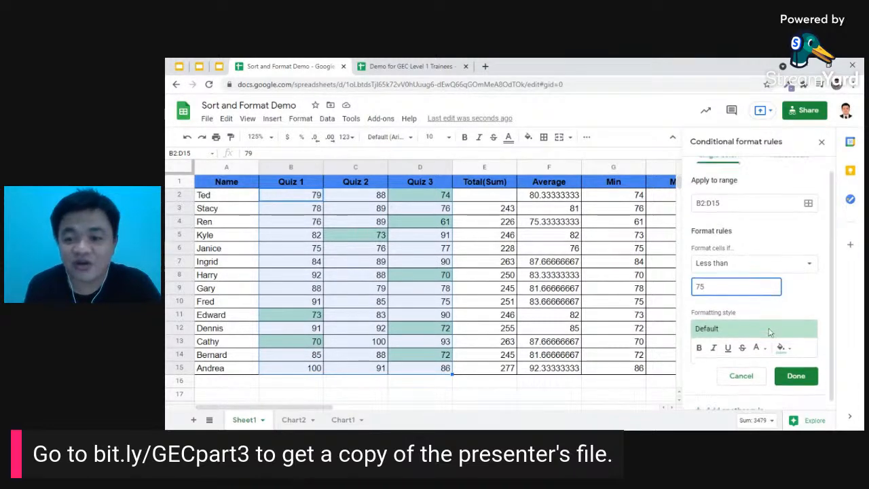
- Style matching scores with dark green fill and white text, save the rule, and close the sidebar
scroll(781, 340, "down", 1)
left_click(784, 342)
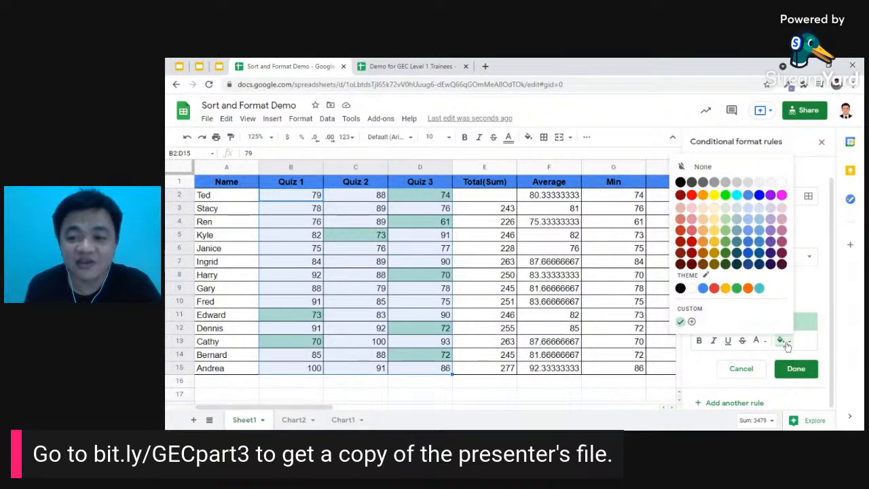
left_click(727, 255)
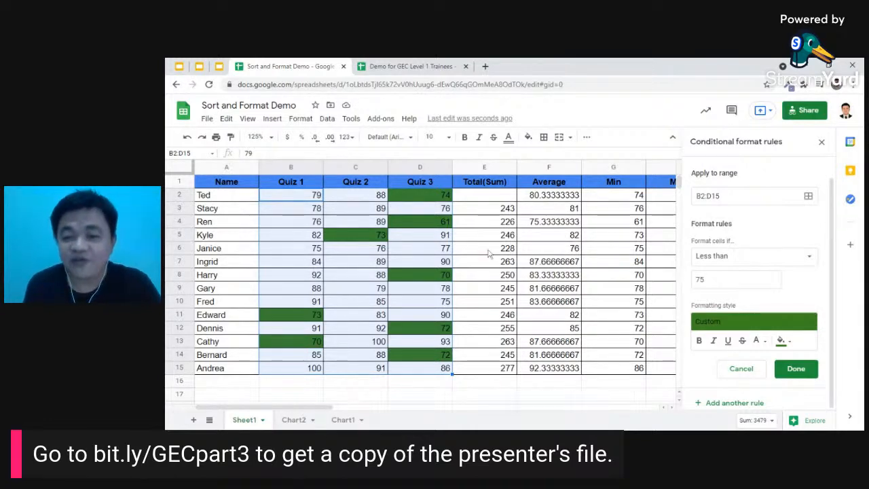
left_click(759, 343)
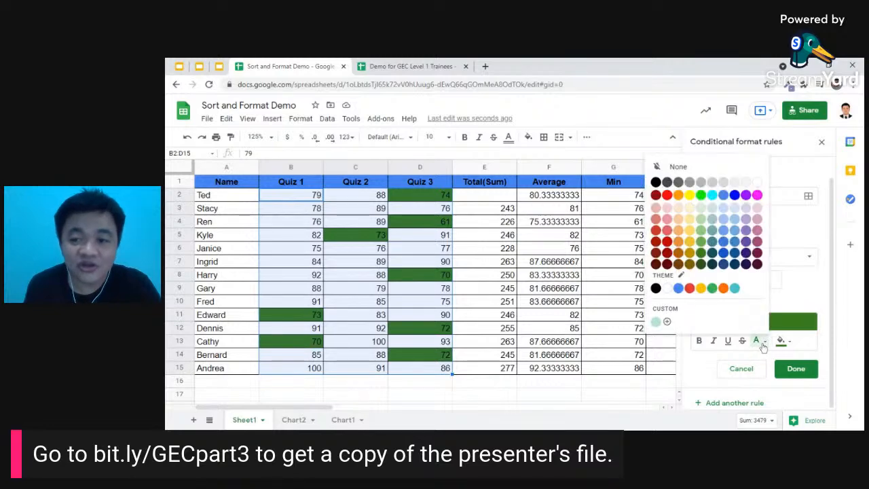
left_click(668, 289)
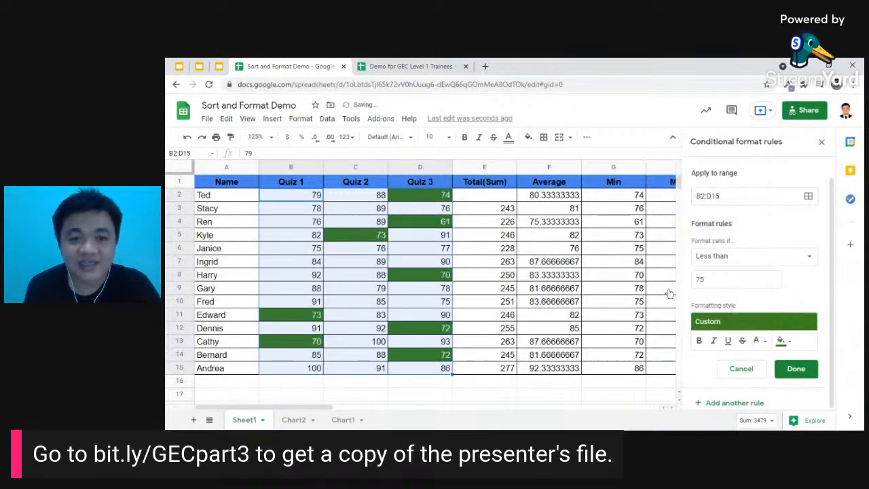
left_click(796, 369)
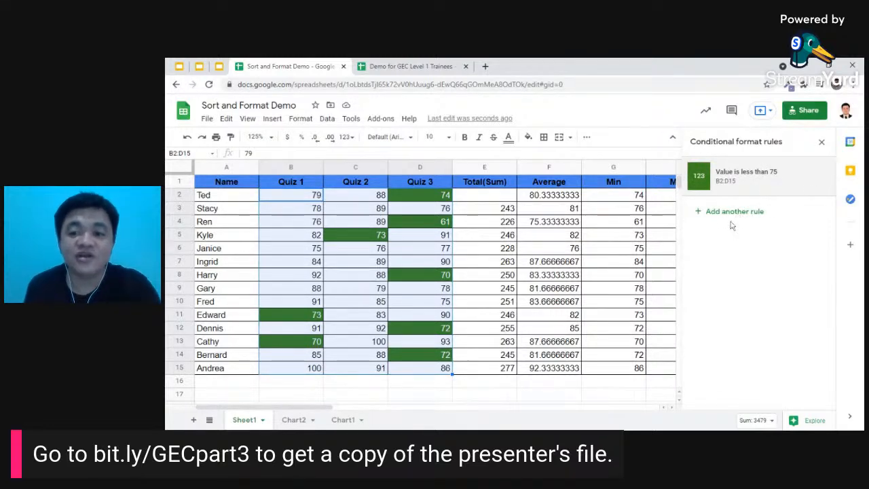
left_click(822, 144)
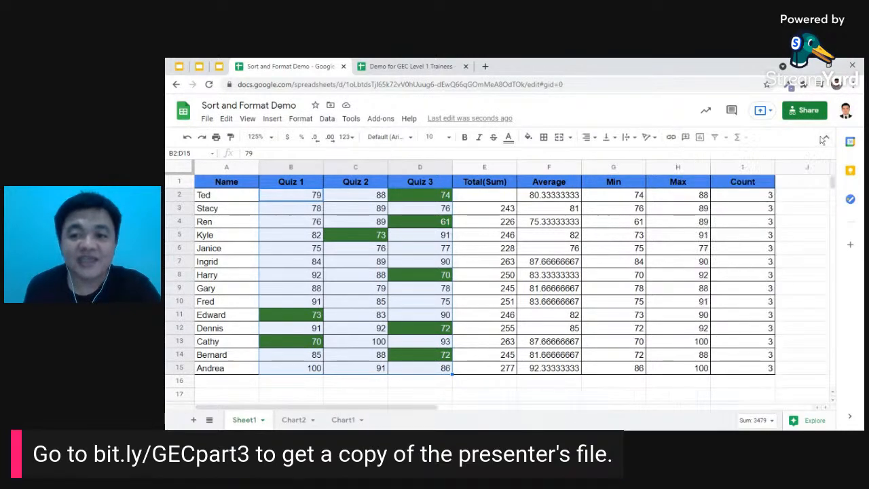
- Change the Quiz 1 score in B2 to 73 so it turns green
left_click(306, 210)
left_click(298, 197)
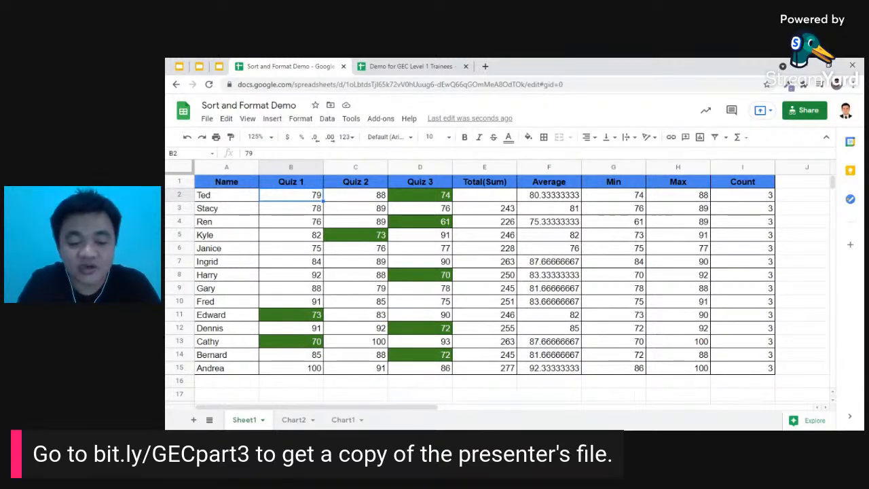
type("73")
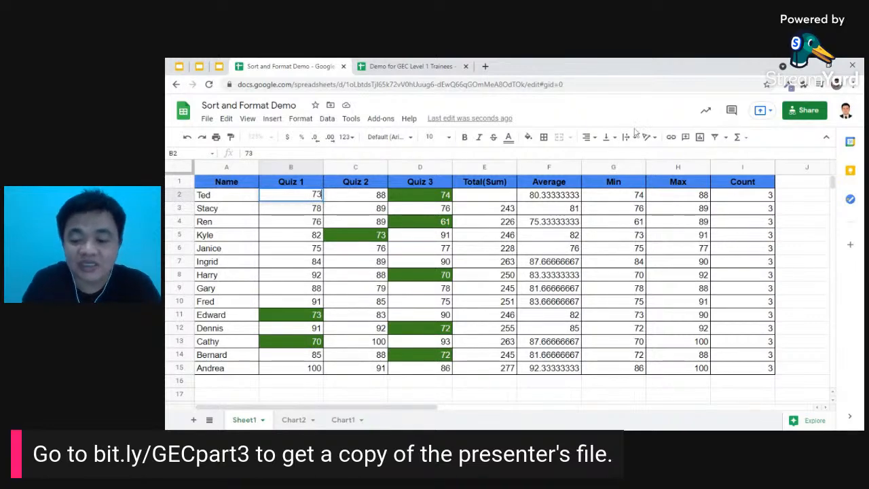
key("Return")
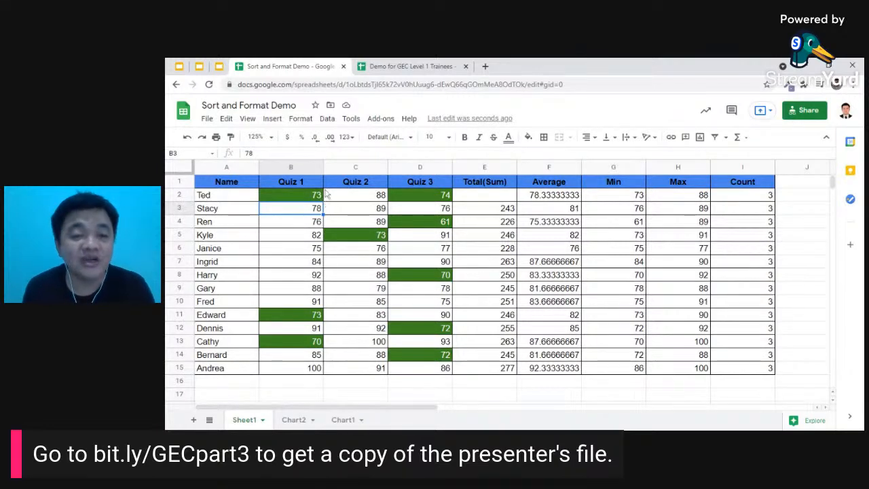
- Reselect the scores B2:D15 and briefly open the Format menu before dismissing it
mouse_move(303, 198)
left_mouse_down()
mouse_move(366, 201)
mouse_move(425, 376)
left_mouse_up()
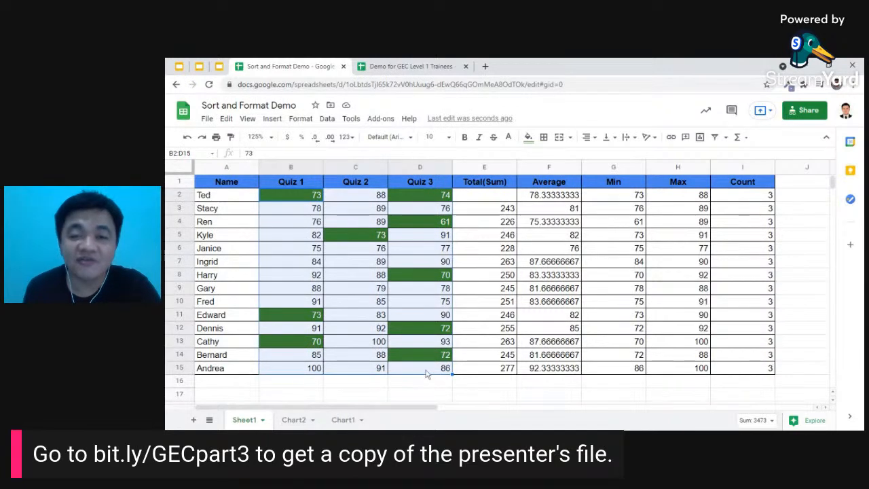
left_click(297, 116)
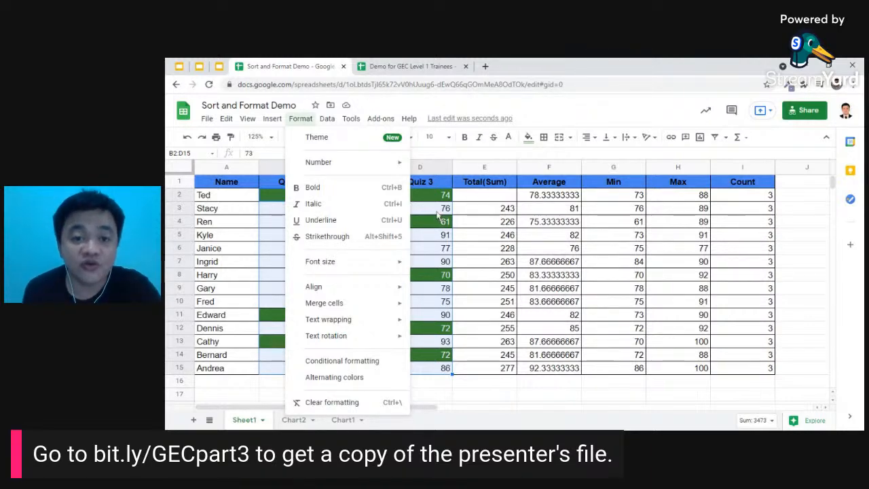
left_click(438, 213)
- Advance the presentation to slide 13 about charts, then go back to the Sort and Format Demo
left_click(179, 66)
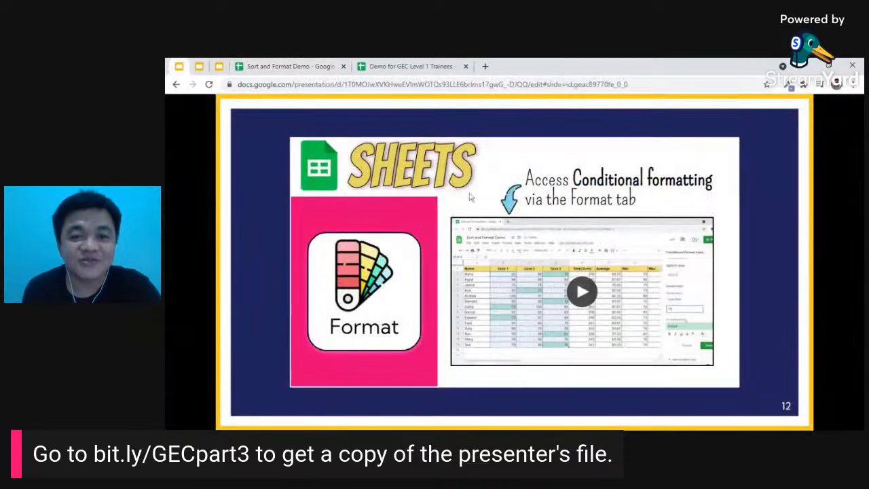
left_click(443, 182)
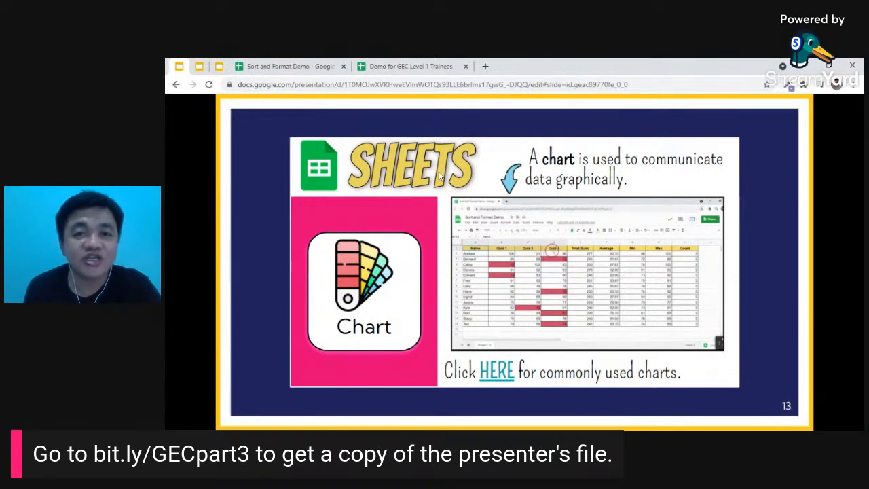
left_click(292, 66)
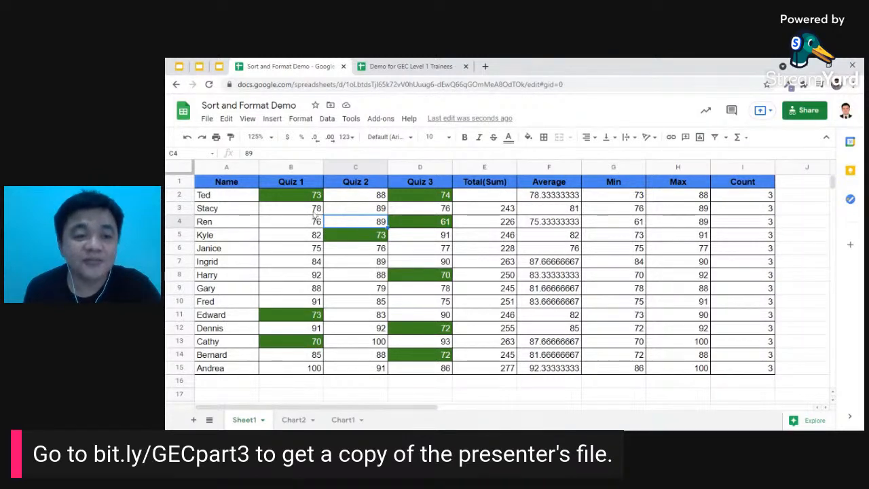
- Insert a column chart of the names and quiz scores in A1:D15
left_click_drag(230, 187, 440, 378)
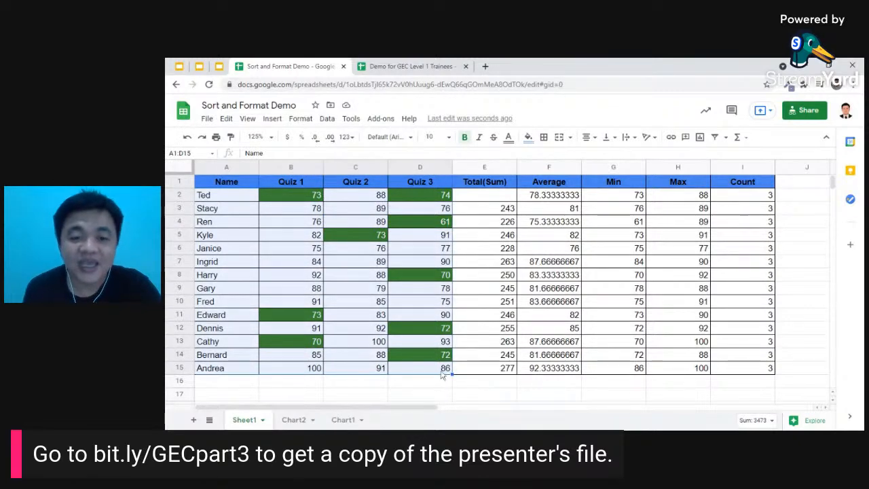
left_click(273, 119)
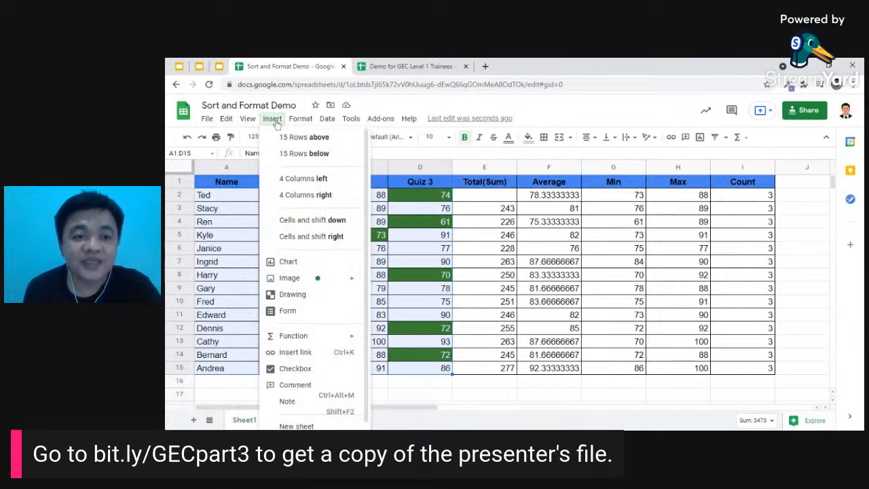
left_click(297, 264)
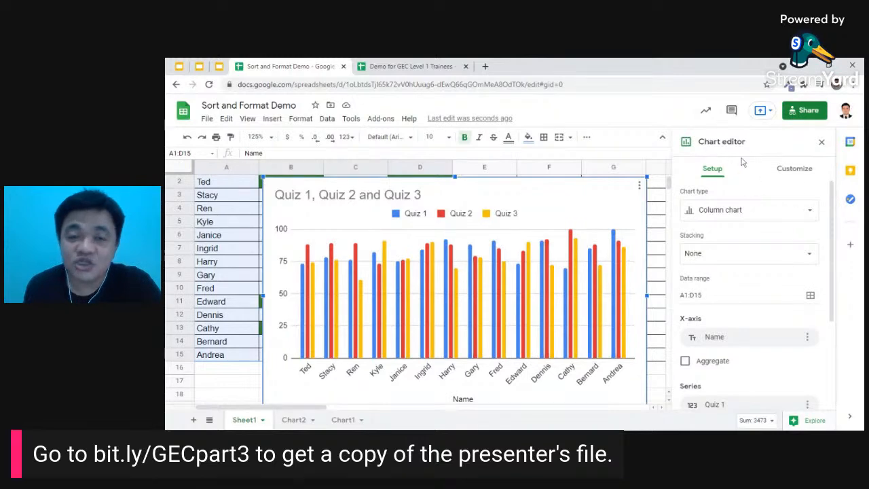
left_click(812, 217)
scroll(788, 302, "down", 5)
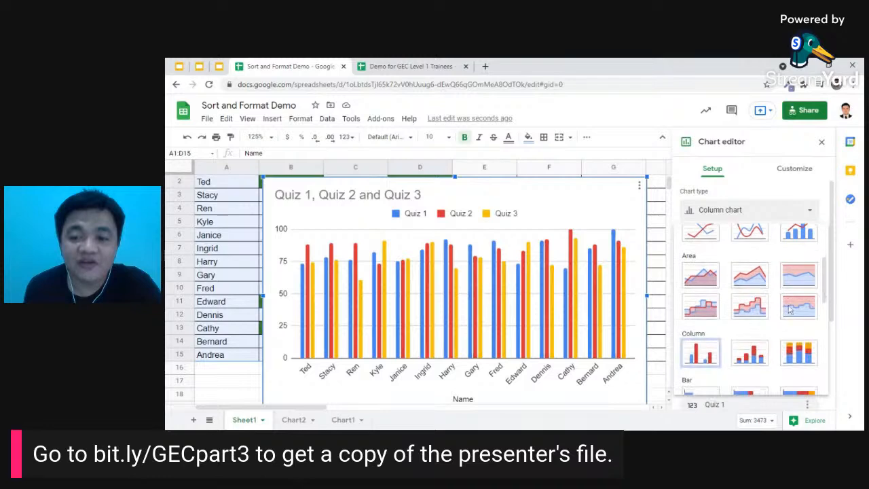
scroll(788, 309, "down", 2)
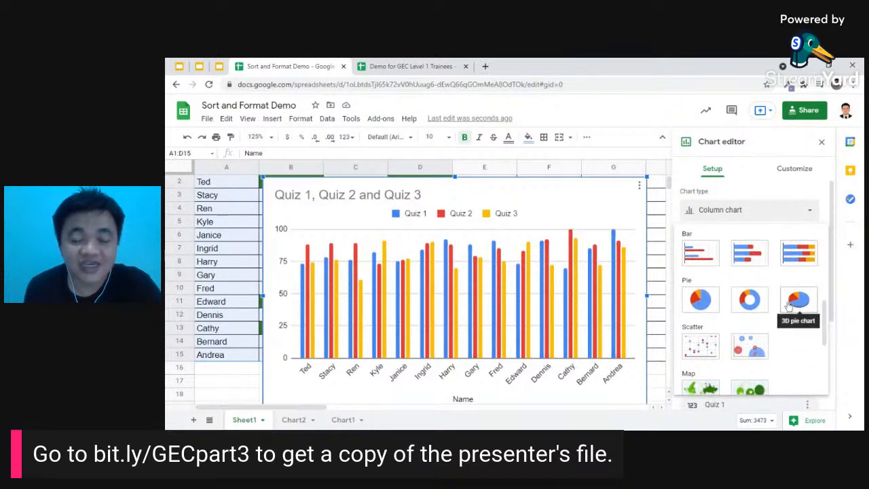
scroll(788, 304, "down", 1)
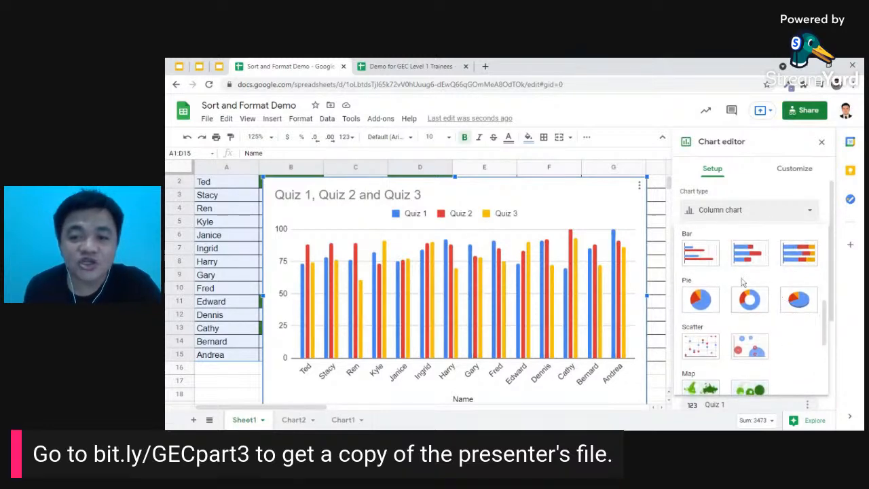
left_click(701, 254)
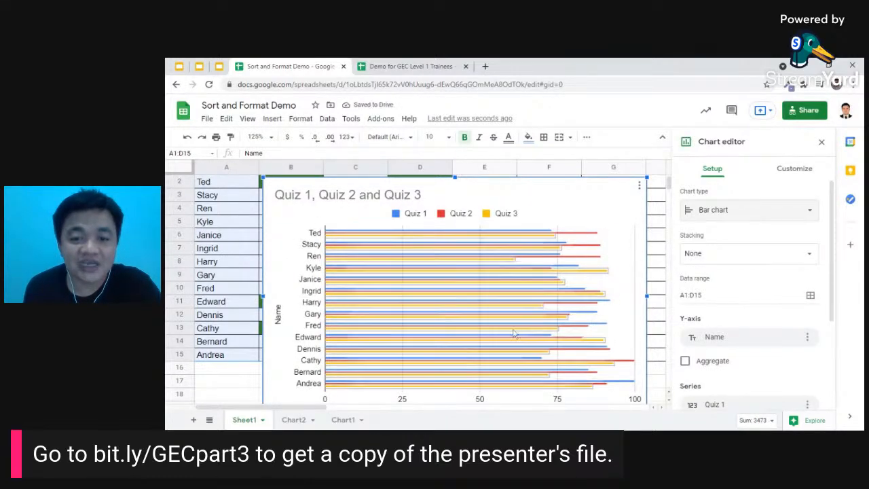
scroll(397, 228, "down", 1)
scroll(489, 277, "up", 1)
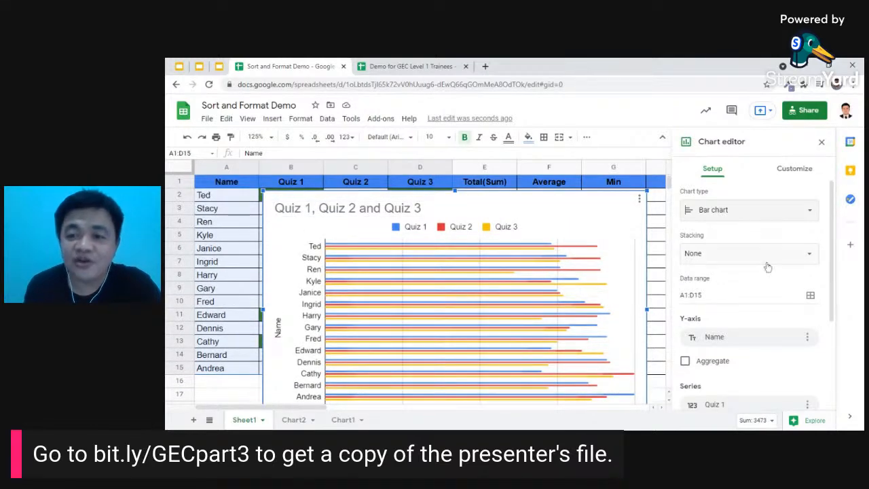
left_click(798, 212)
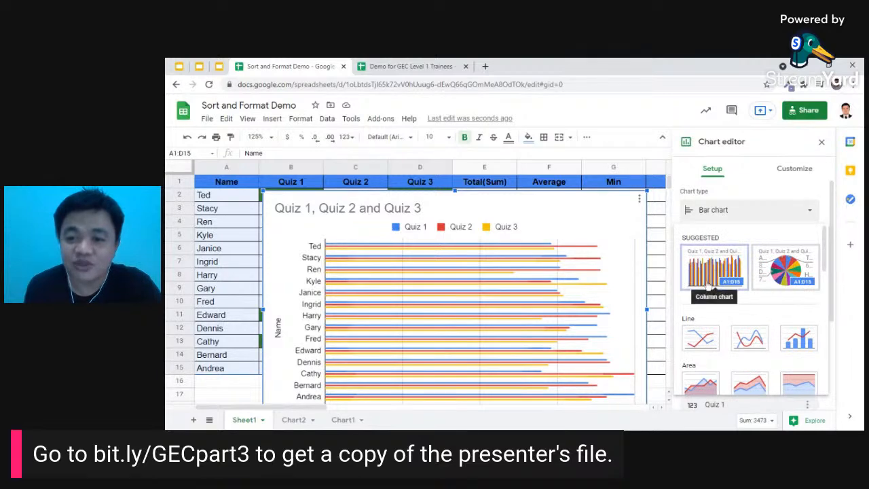
scroll(707, 287, "down", 3)
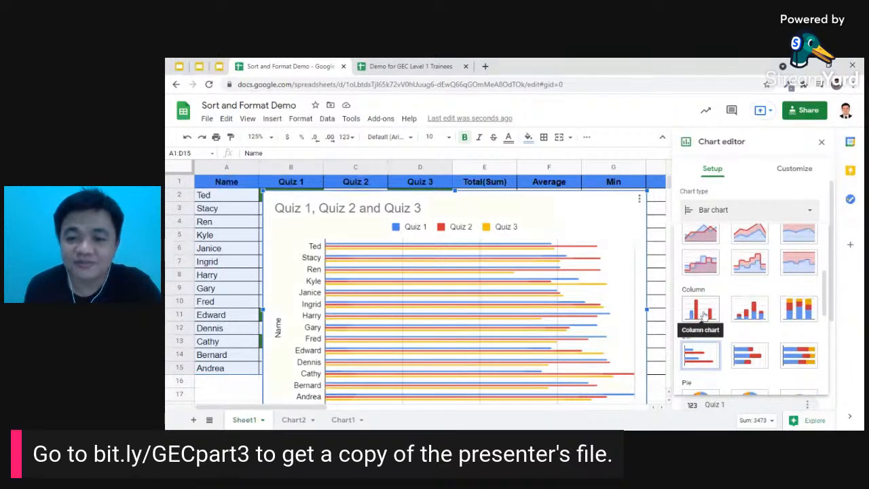
left_click(702, 311)
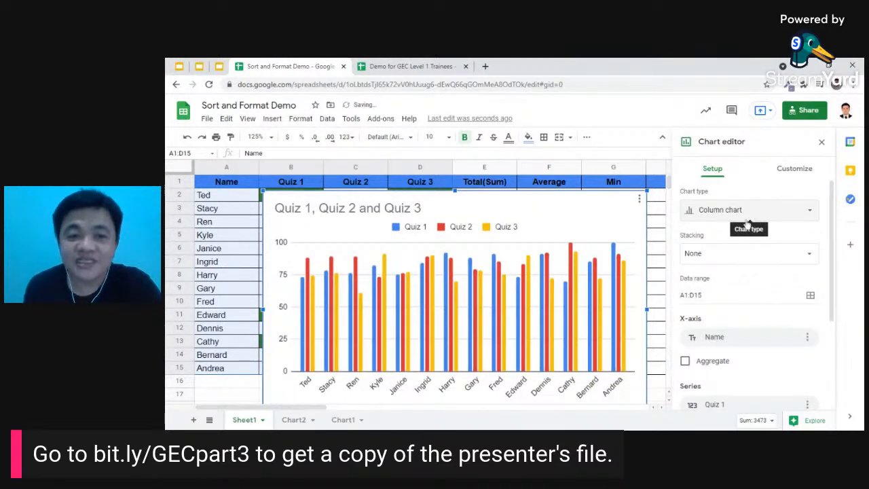
left_click(823, 143)
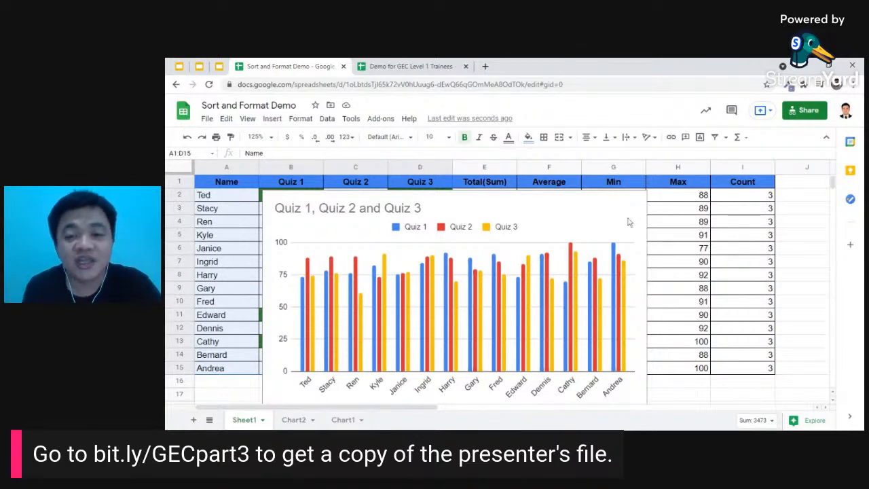
left_click(551, 210)
scroll(551, 209, "down", 1)
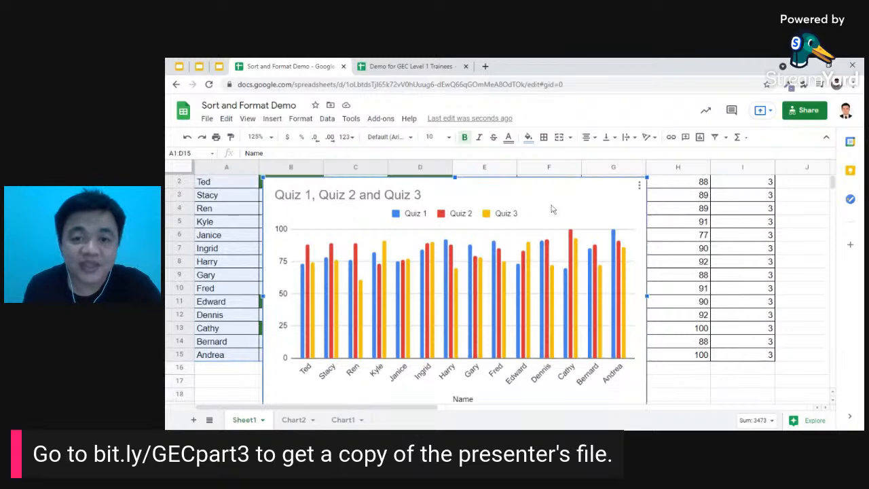
left_click(639, 188)
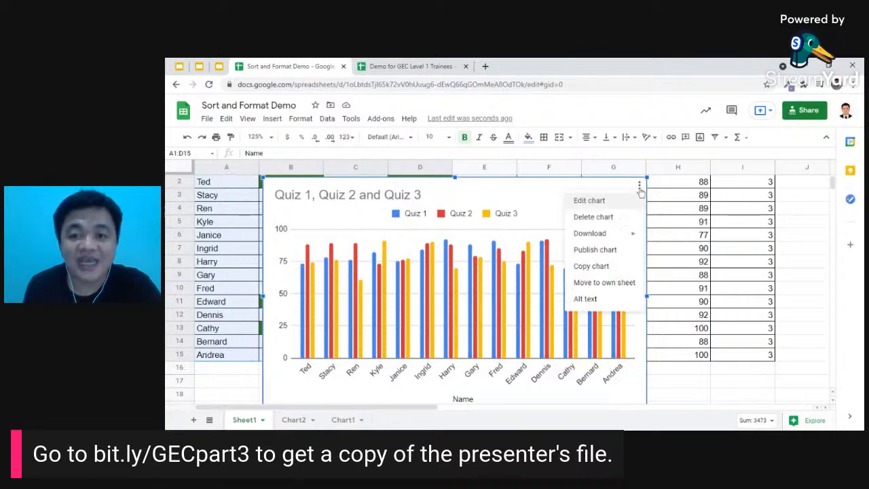
left_click(589, 201)
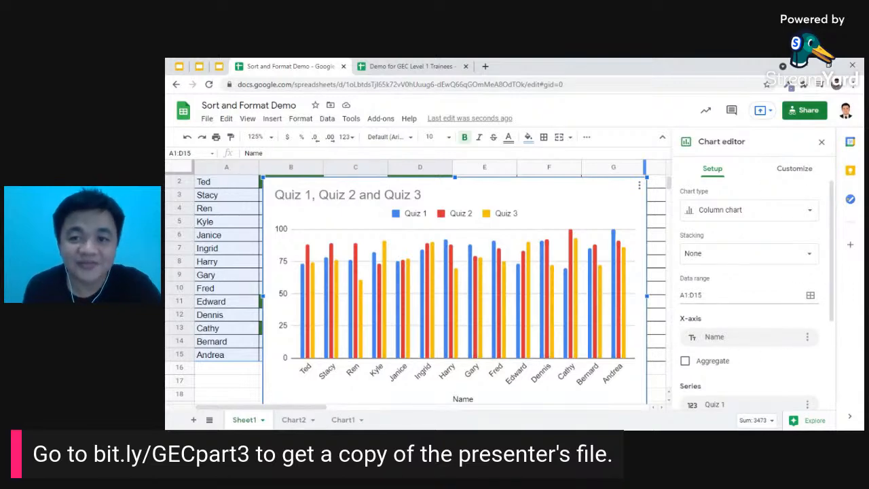
left_click(788, 211)
scroll(751, 327, "down", 1)
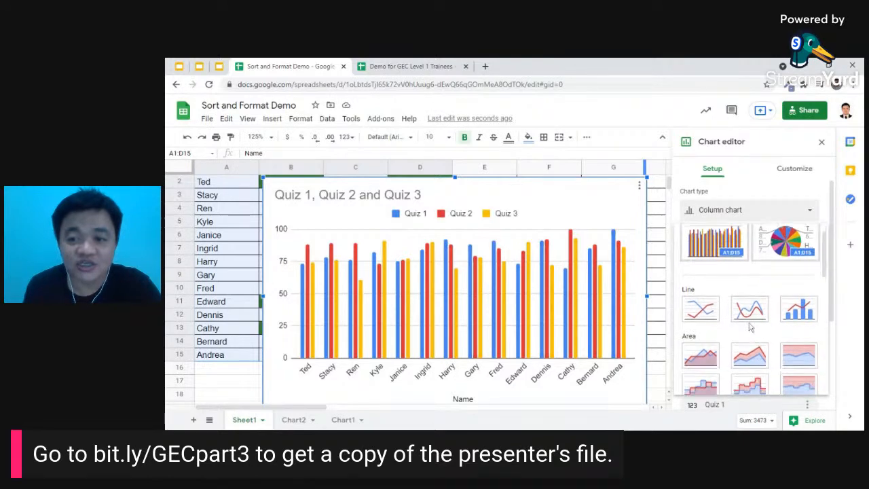
scroll(751, 327, "down", 3)
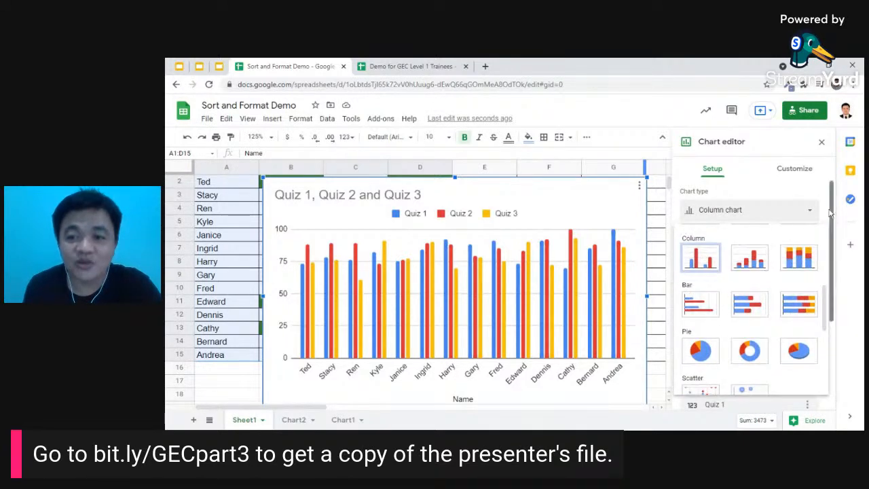
left_click(812, 212)
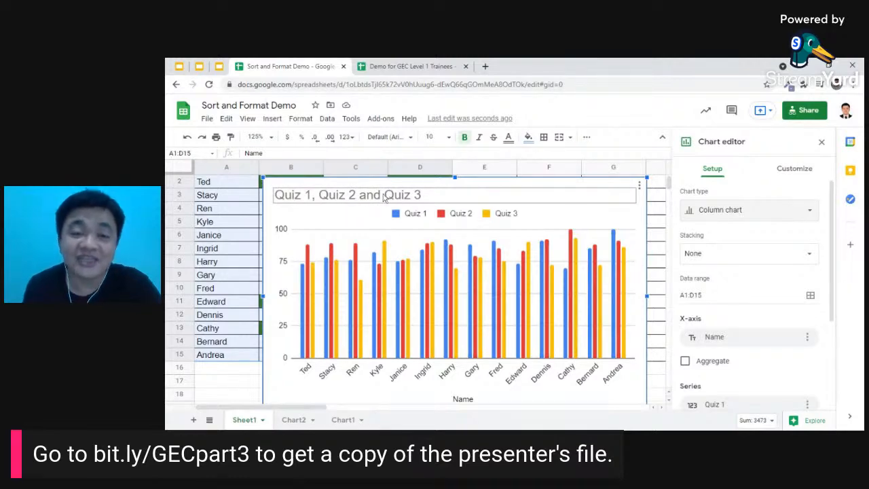
- Change the chart title to 'Scores of My Students'
double_click(327, 197)
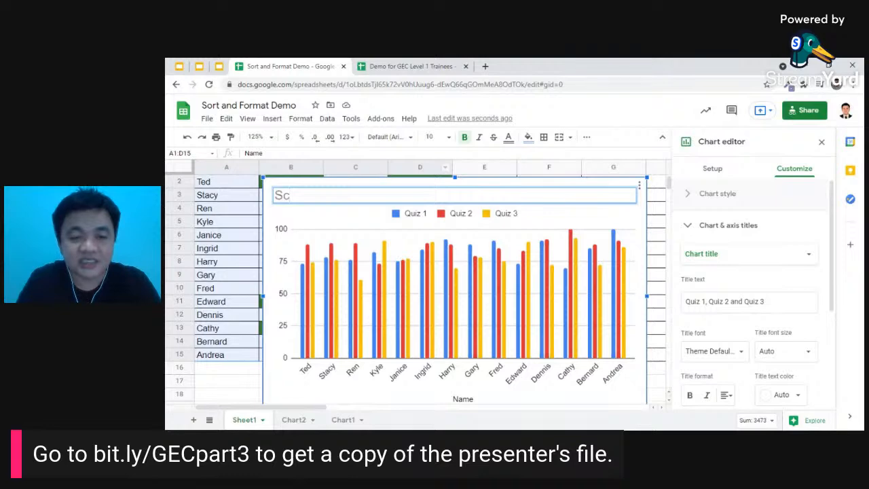
type("es of St")
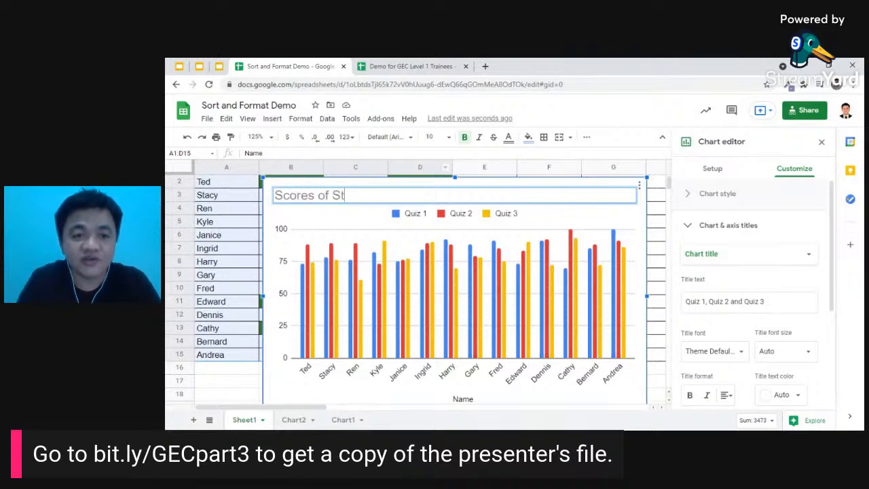
key("BackSpace")
key("BackSpace")
type("My Students")
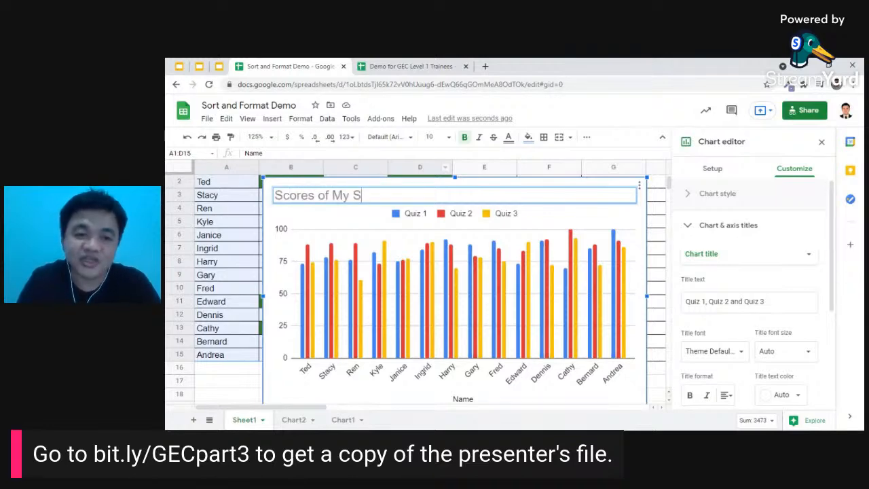
left_click(349, 220)
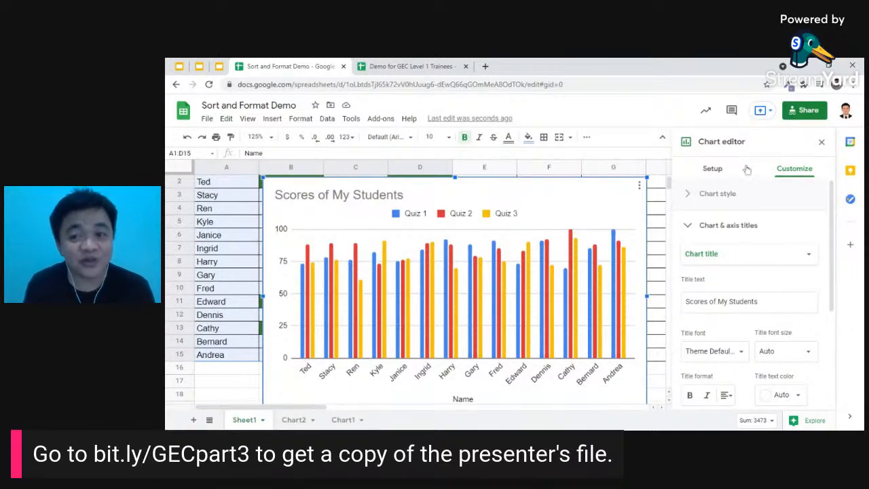
- Close the chart editor and nudge the chart right and up so the Quiz 1 values show
left_click(822, 141)
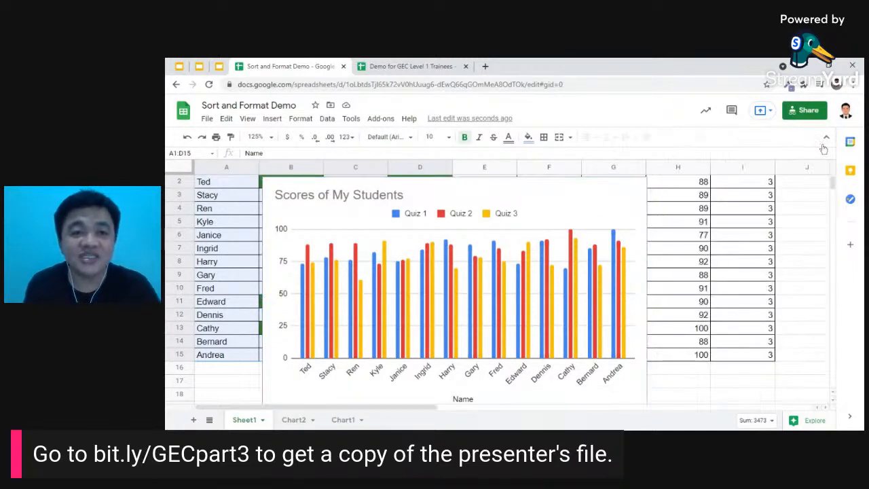
left_click(591, 204)
left_click_drag(581, 195, 641, 234)
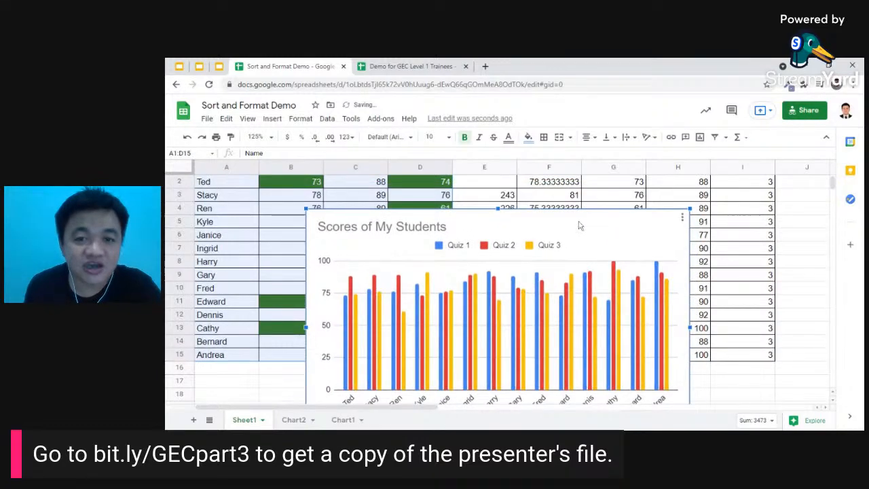
left_click_drag(603, 246, 596, 215)
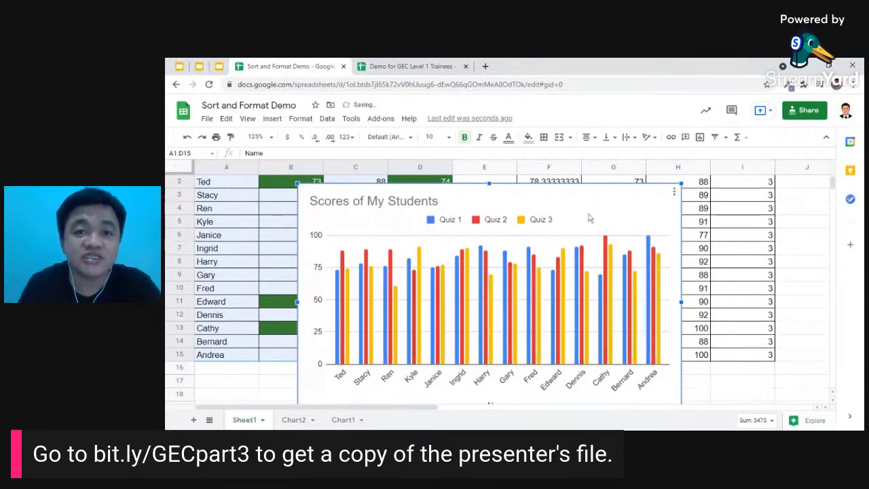
left_click(675, 195)
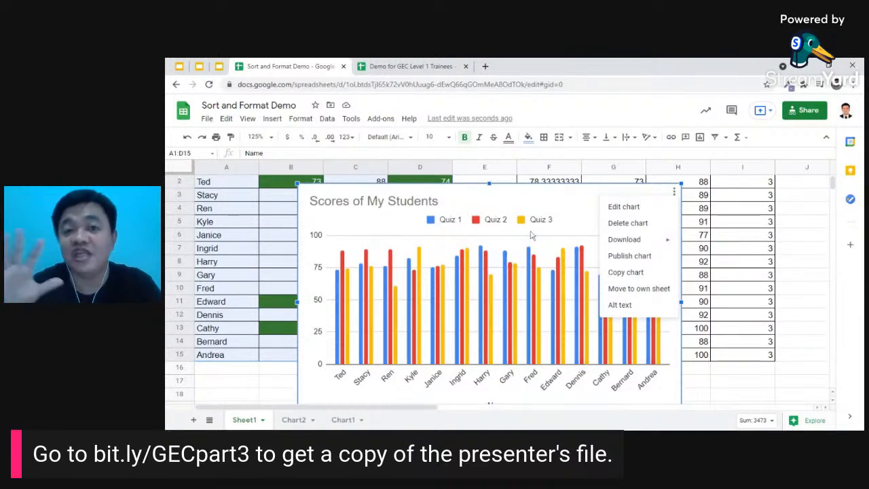
- Move the 'Scores of My Students' chart to its own sheet, Chart3, and check both Sheet1 and Chart3
left_click(639, 289)
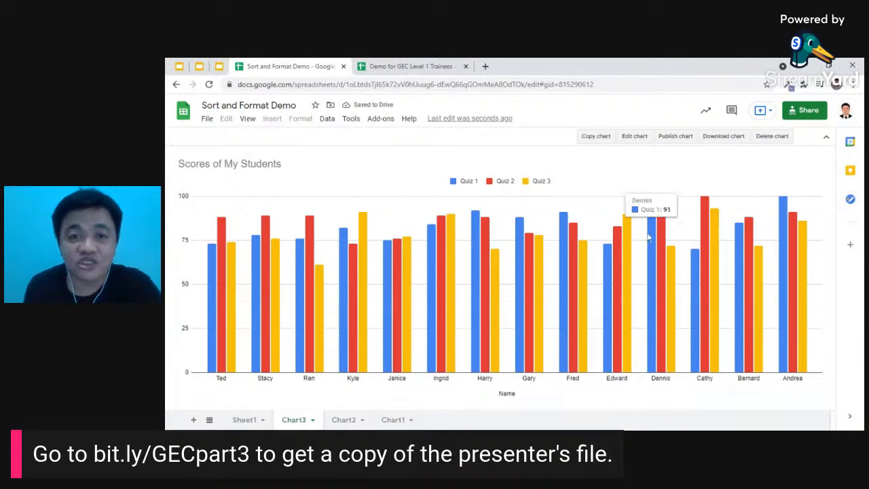
left_click(245, 420)
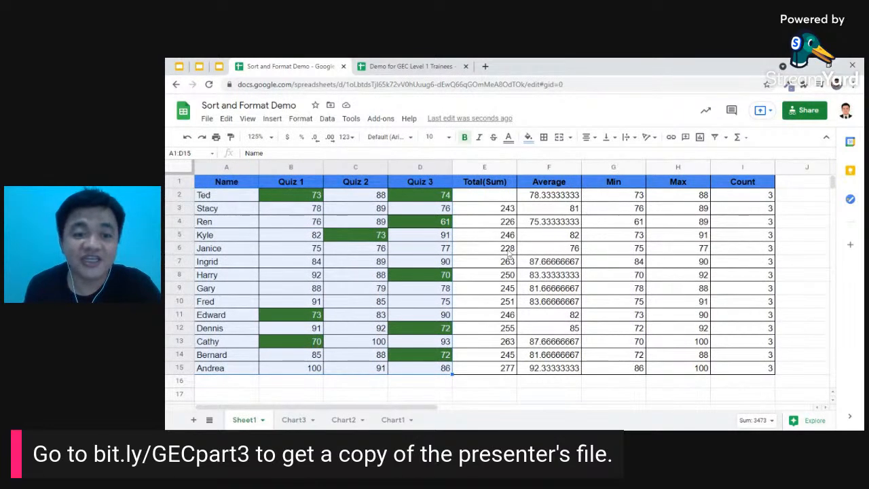
left_click(293, 420)
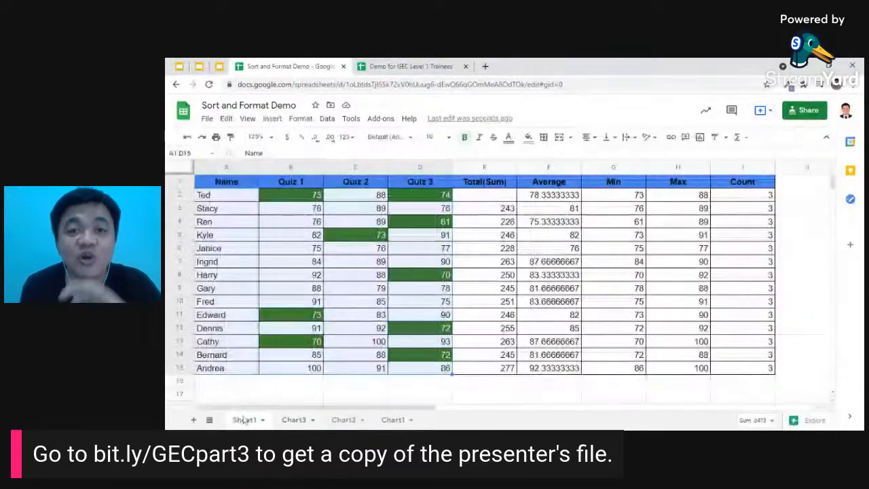
- Return to Sheet1's score table, then switch to the Google Slides deck at slide 13
left_click(244, 420)
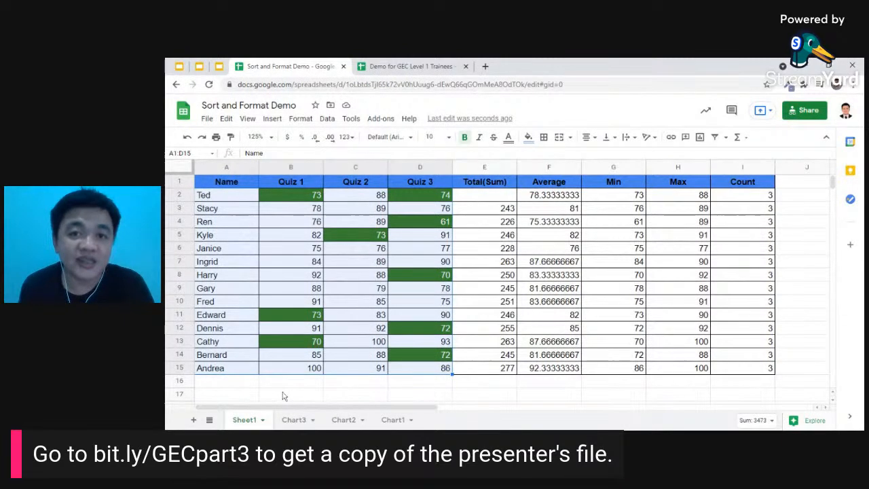
left_click(272, 119)
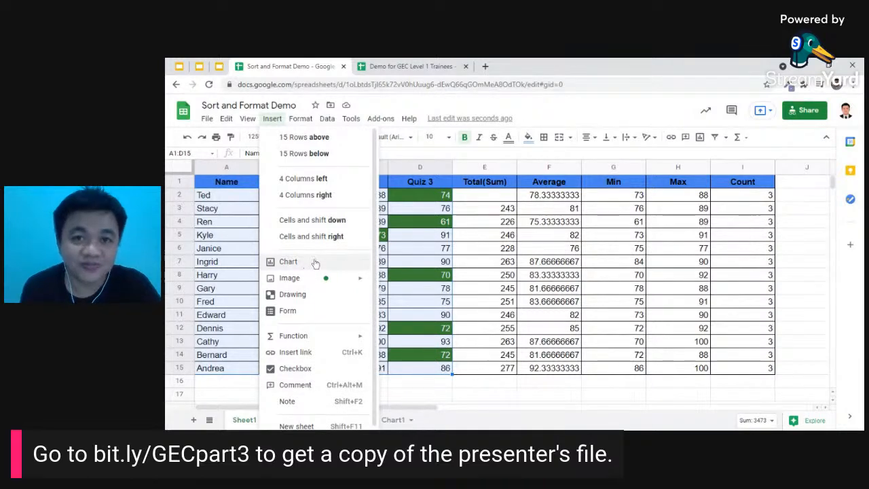
left_click(469, 211)
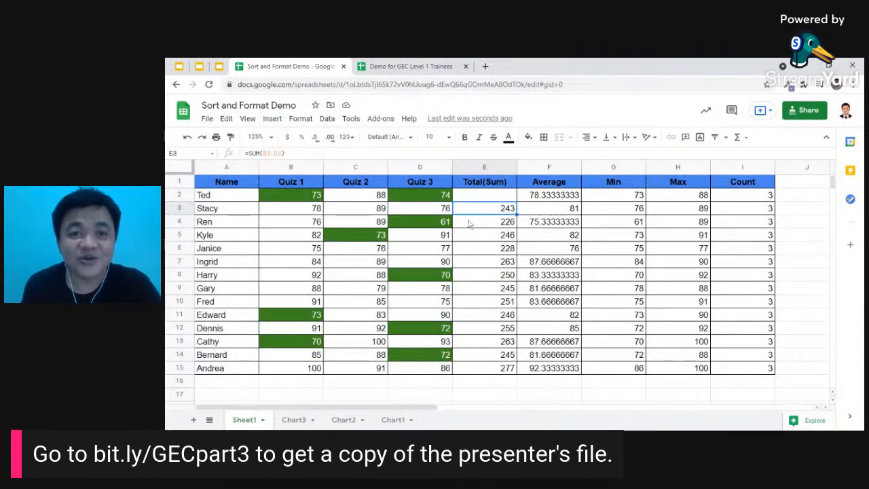
left_click(168, 62)
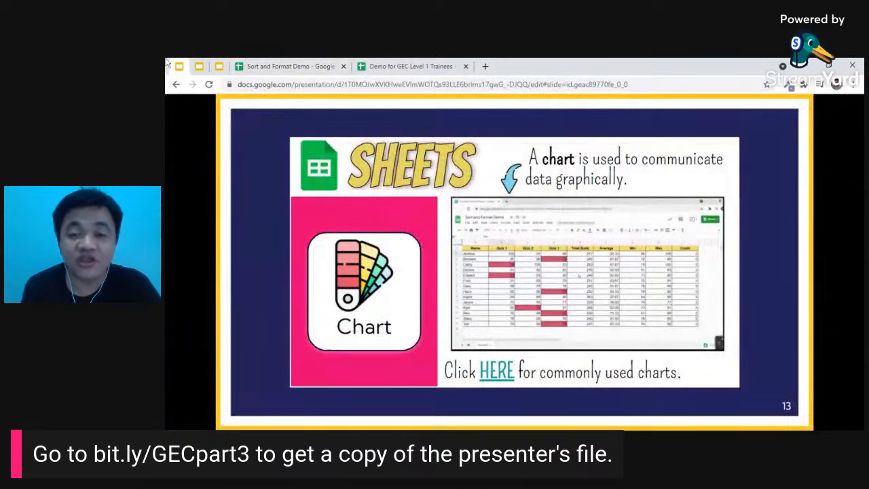
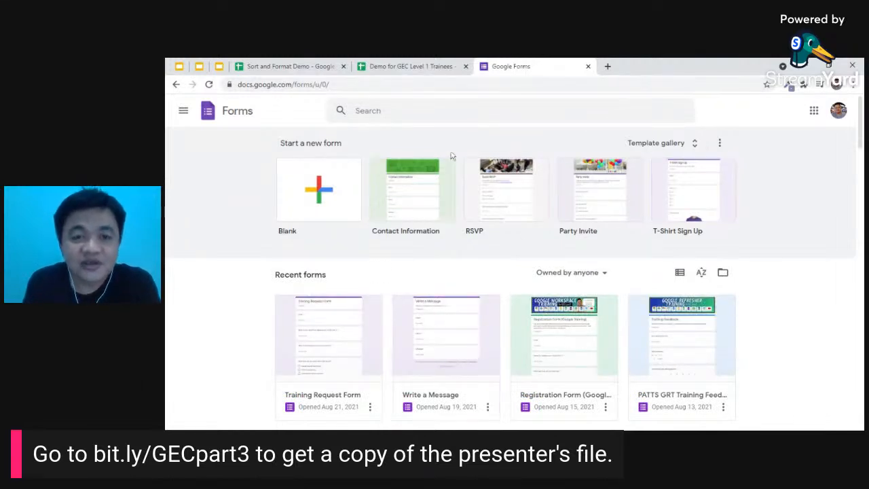
- Start a blank form, title it 'Survey Form', and select its first question
left_click(327, 207)
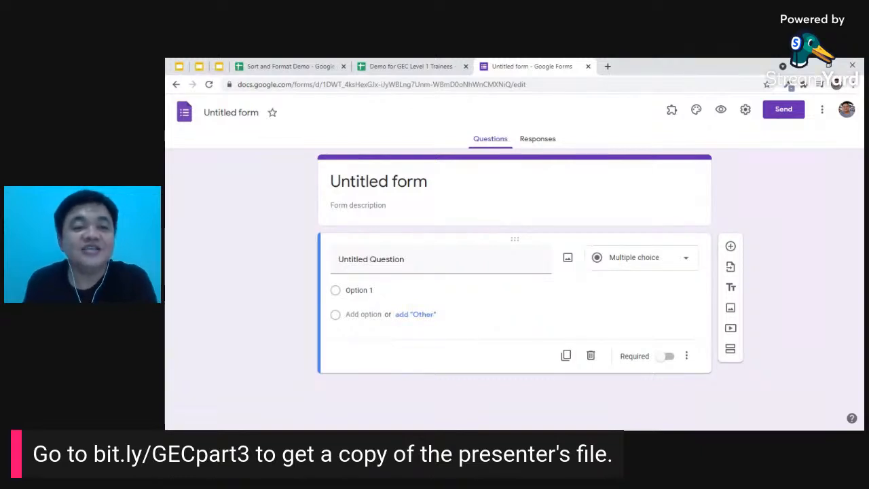
left_click(231, 113)
type("S")
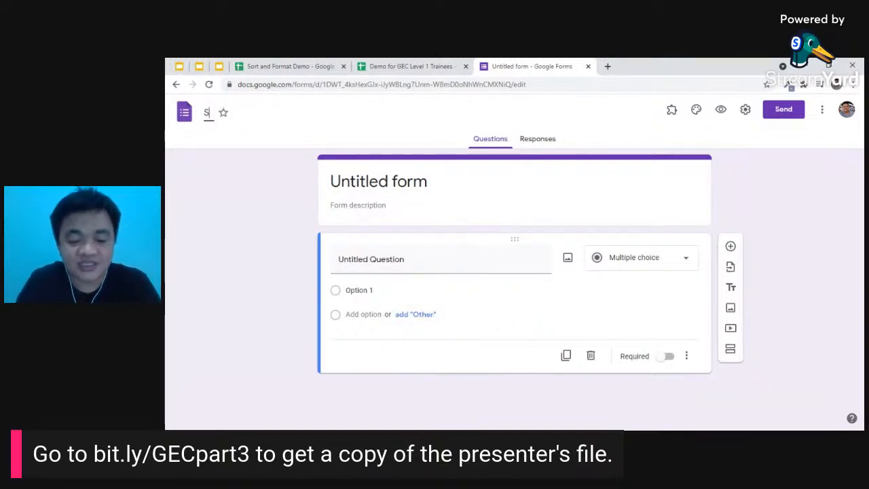
type("urvey Form")
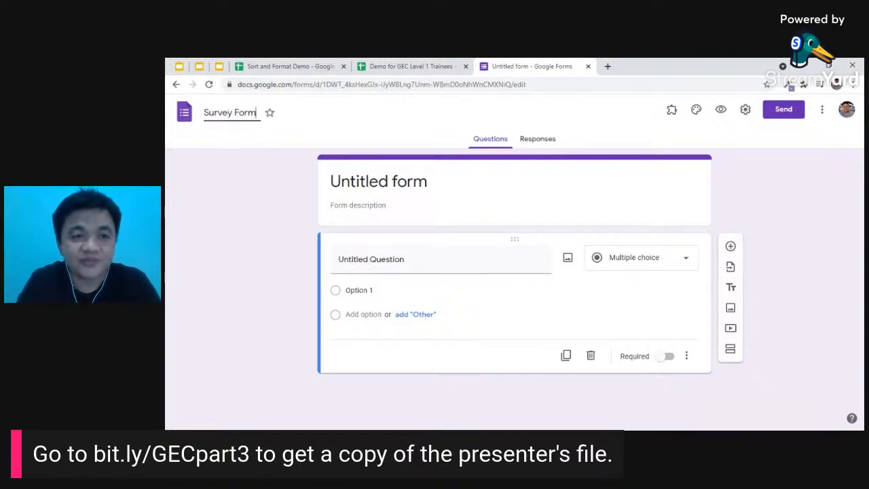
key("Return")
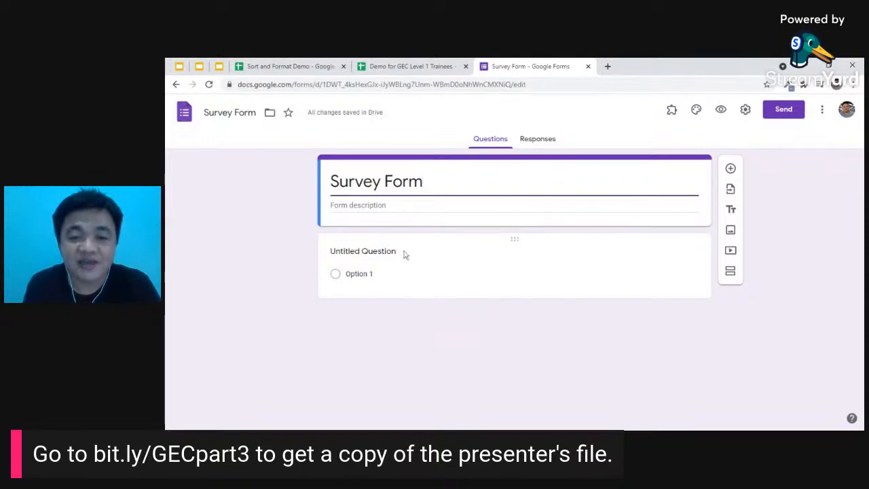
left_click(375, 252)
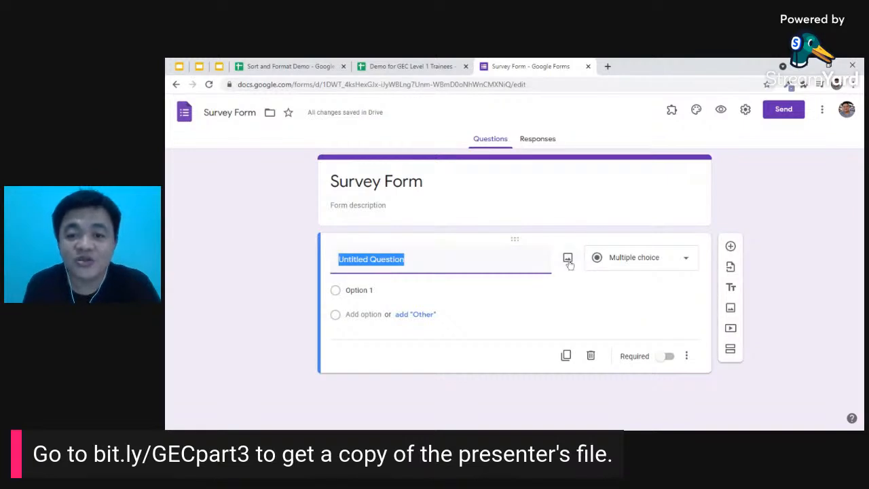
- Switch on Required for the untitled multiple-choice question, leaving its type unchanged
left_click(688, 262)
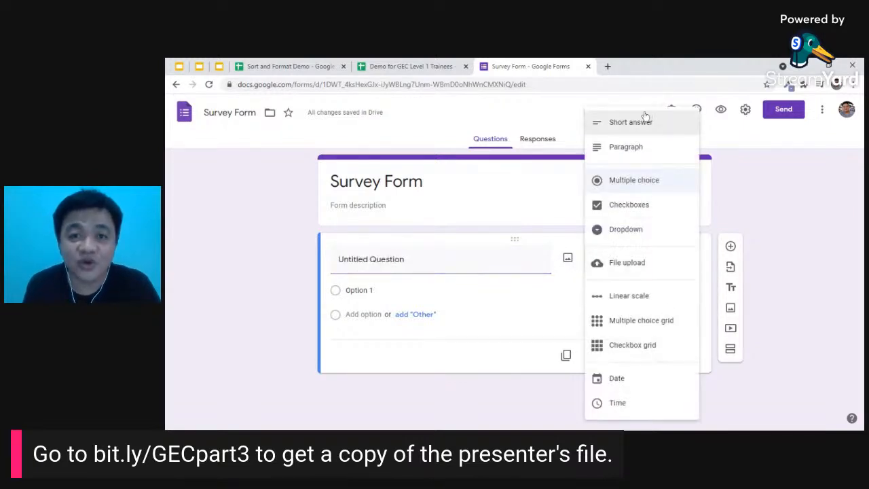
left_click(771, 215)
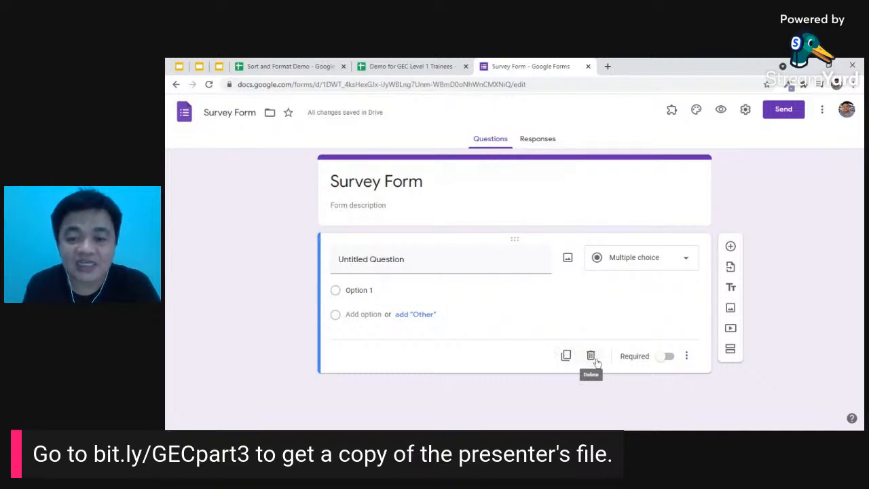
left_click(670, 360)
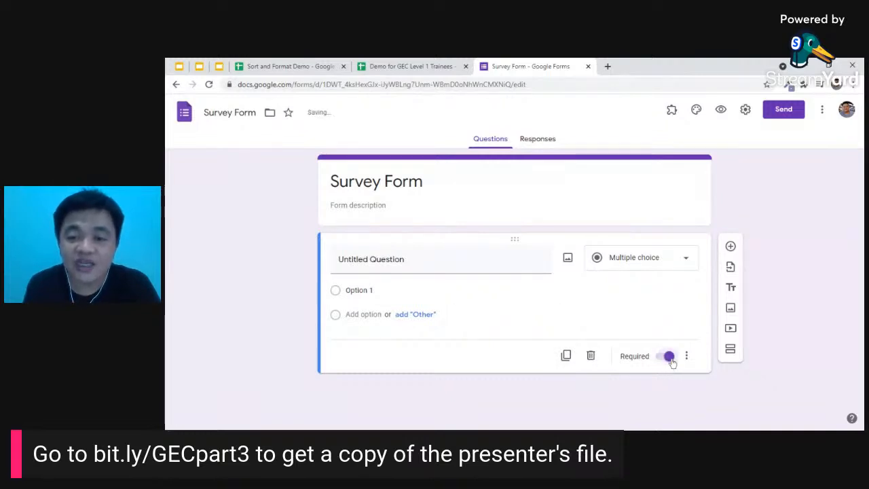
left_click(688, 356)
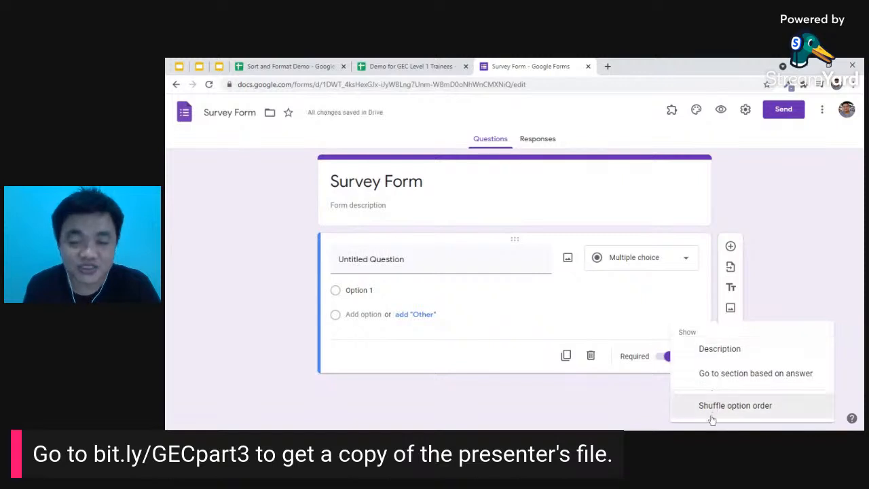
left_click(698, 290)
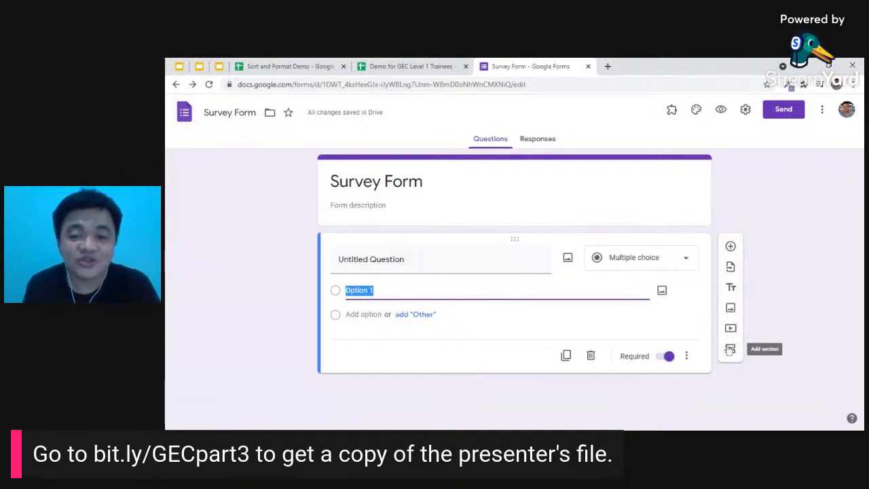
- Title the first question 'What's your name?' and make it a Short answer question
left_click(408, 260)
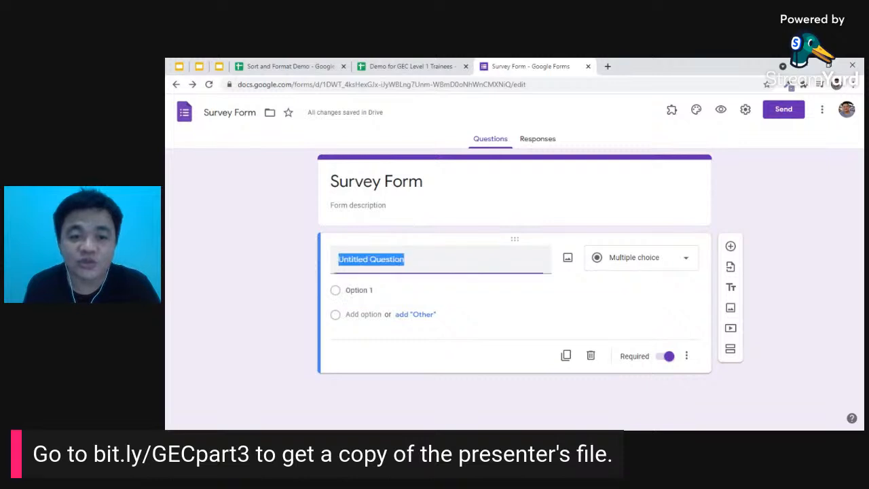
type("What's")
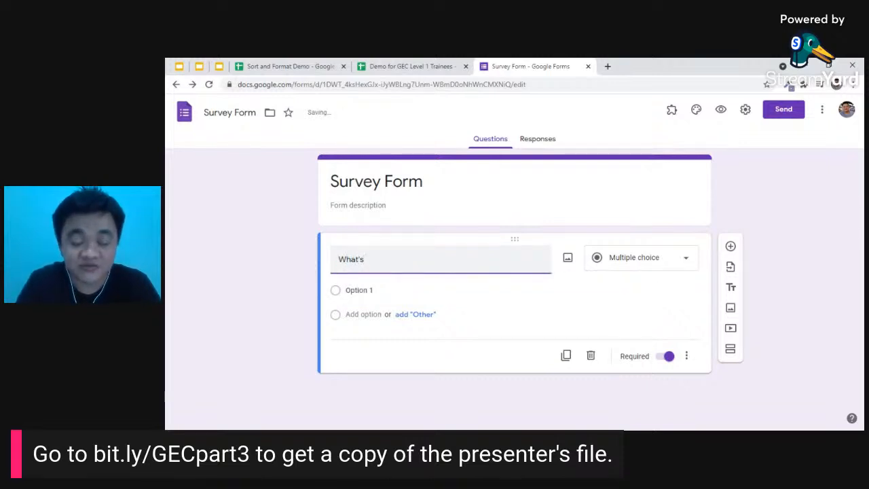
type(" your name?")
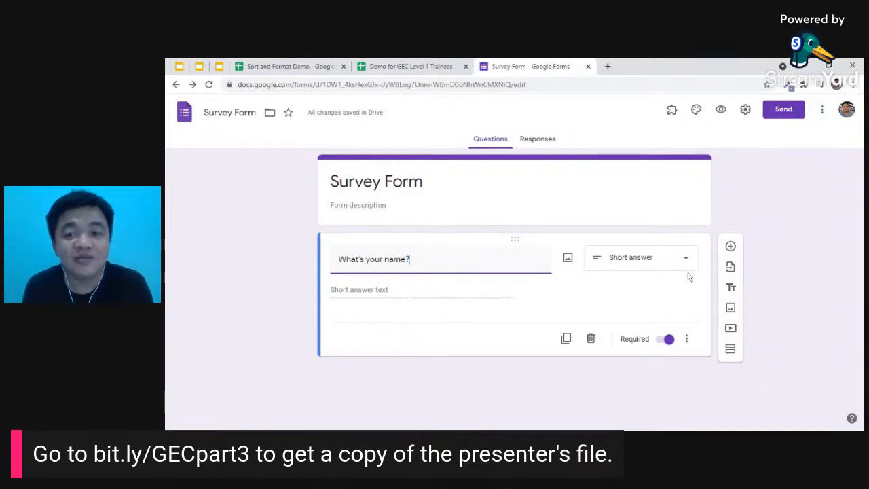
left_click(686, 259)
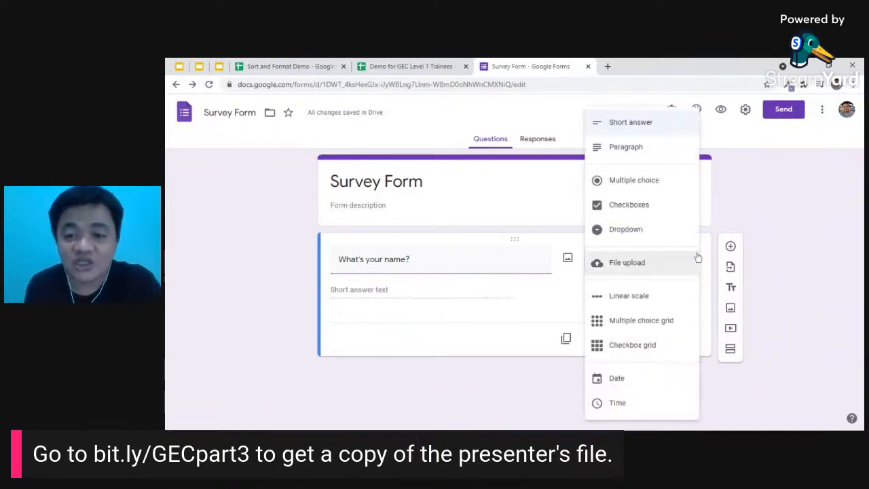
left_click(553, 231)
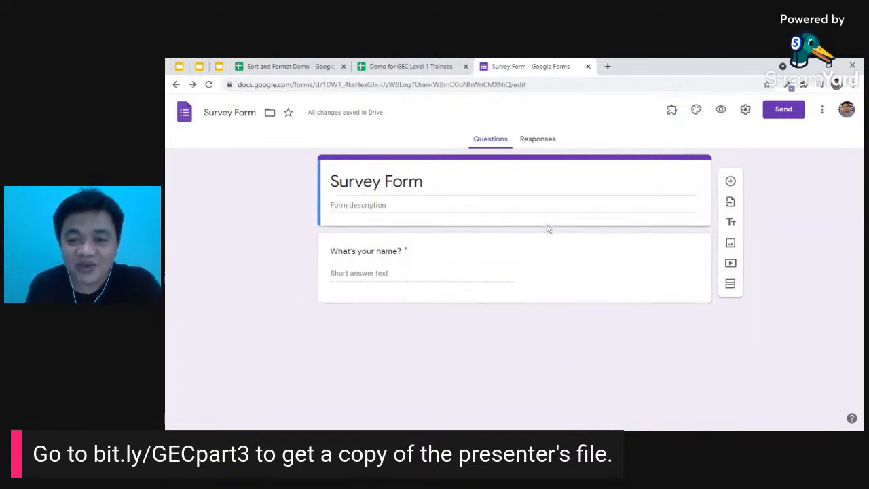
left_click(405, 278)
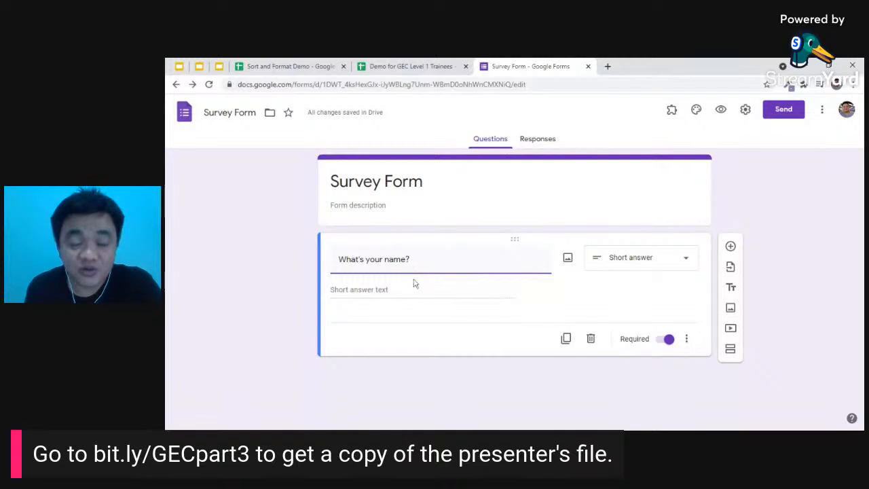
- Add a second question 'What's your age?' and make it Multiple choice
left_click(731, 249)
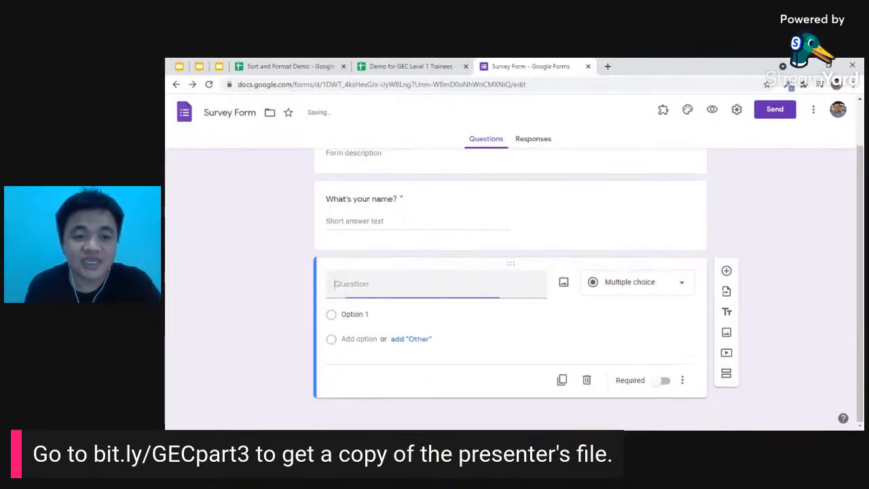
type("Wht's your")
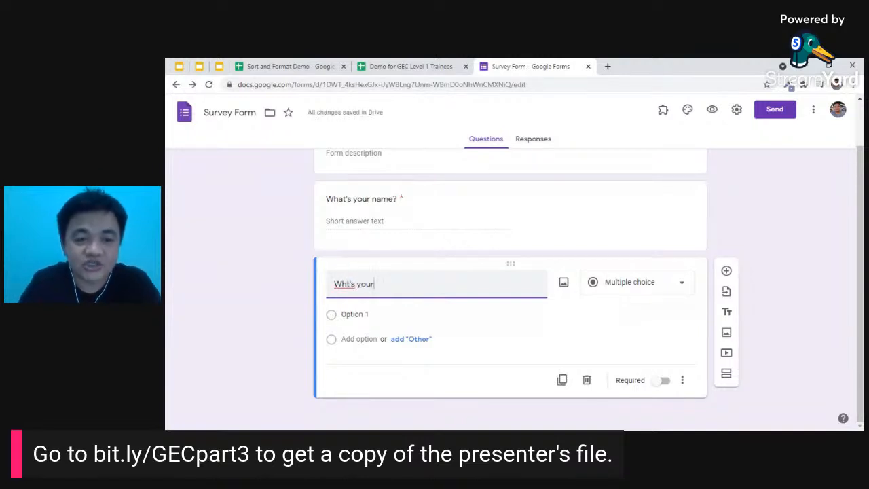
key("Left")
key("Left")
type("a")
key("End")
type("age")
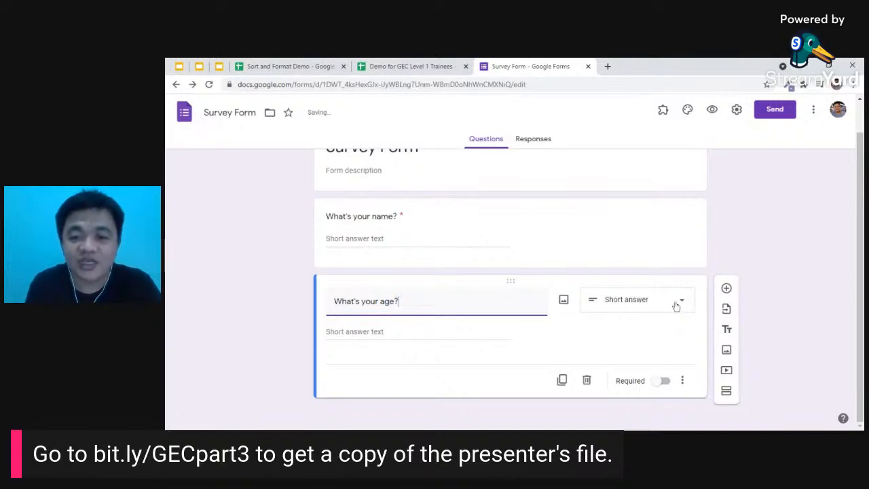
left_click(677, 306)
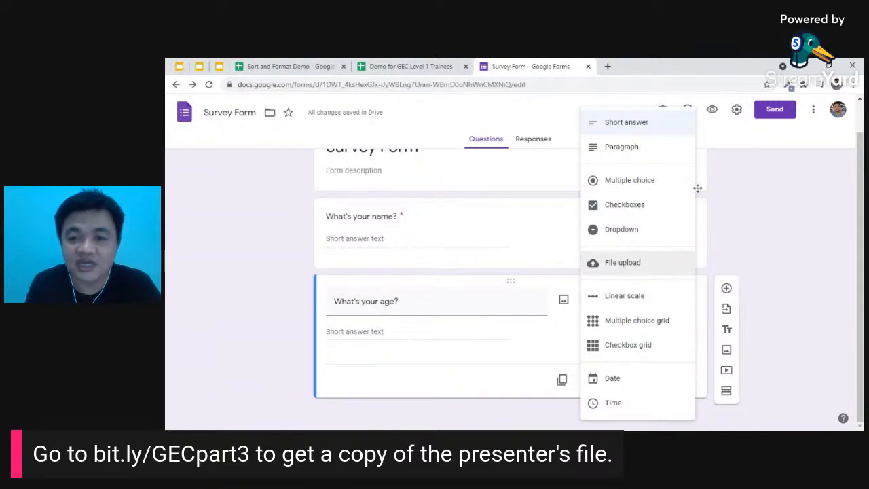
left_click(639, 182)
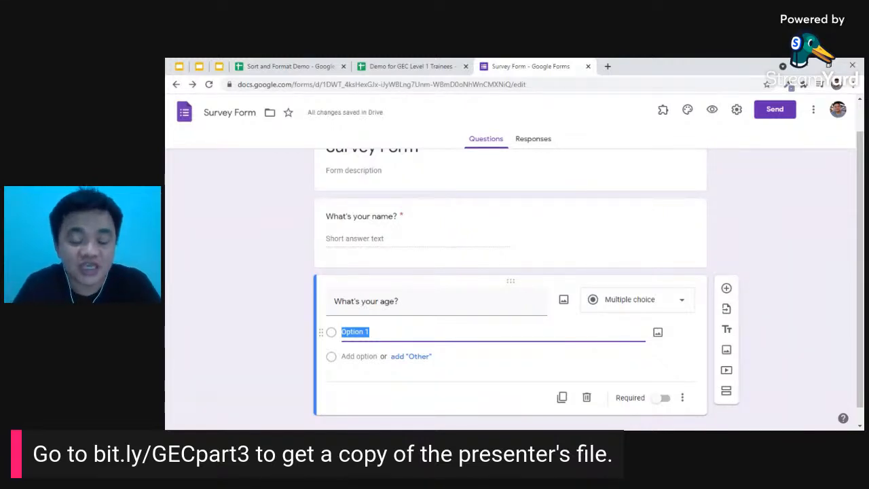
- Give the age question the choices 0-10, 11-20, 21-30 and an Other option
type("1")
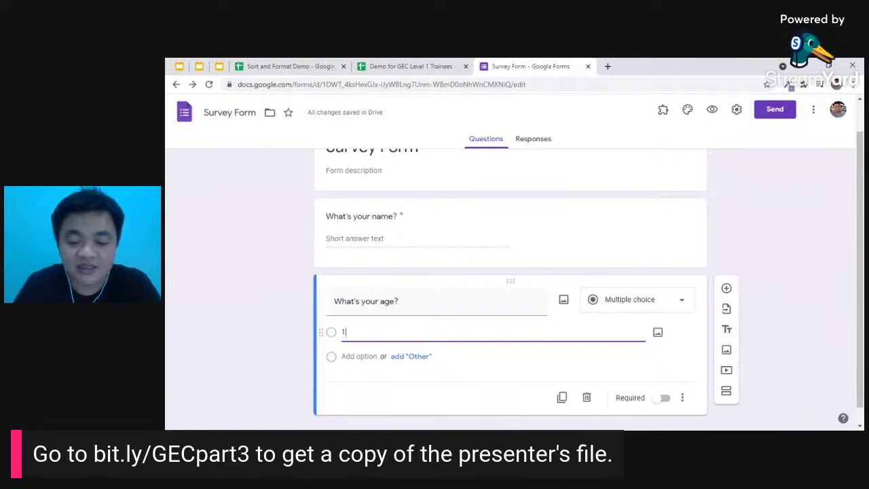
key("BackSpace")
type("0-10")
key("Return")
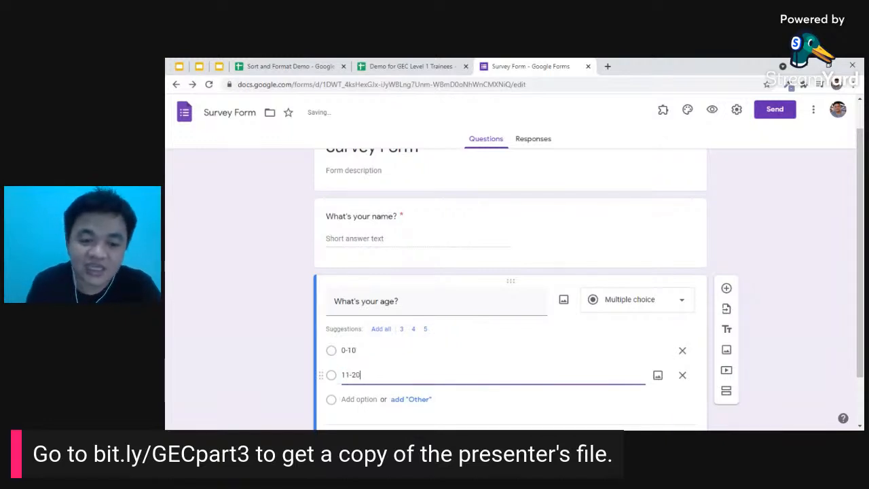
key("Return")
type("21-30")
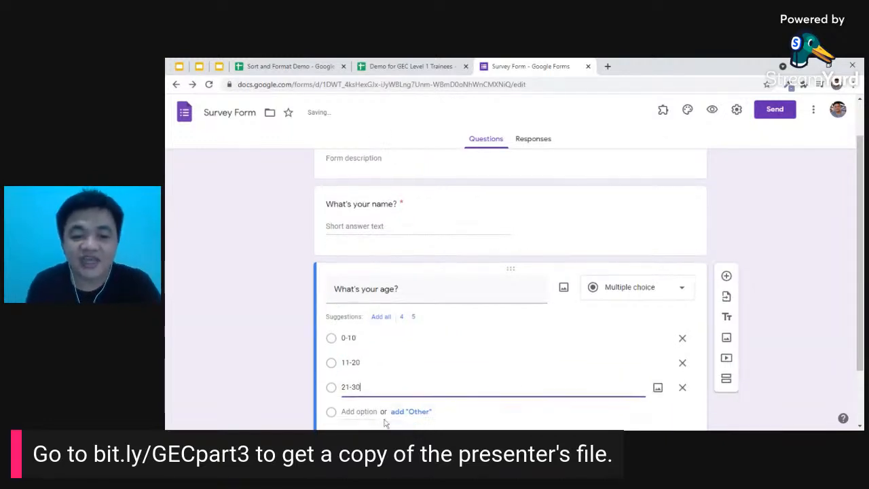
scroll(415, 421, "down", 1)
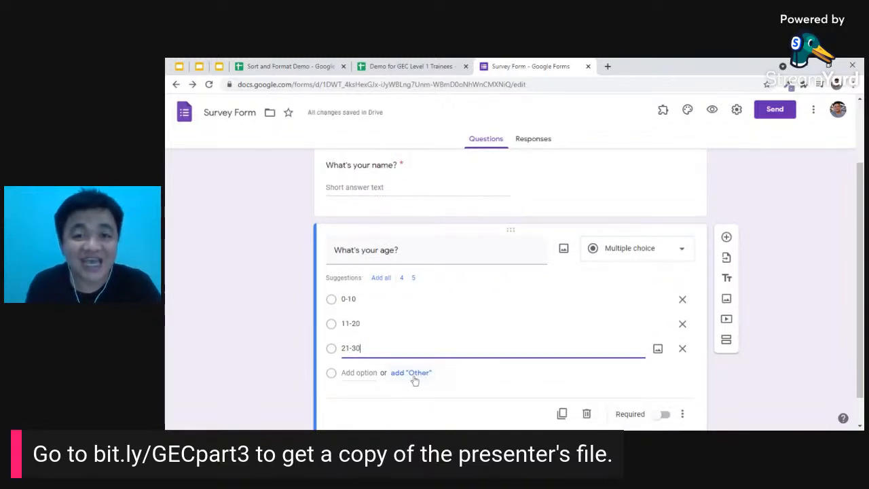
left_click(414, 377)
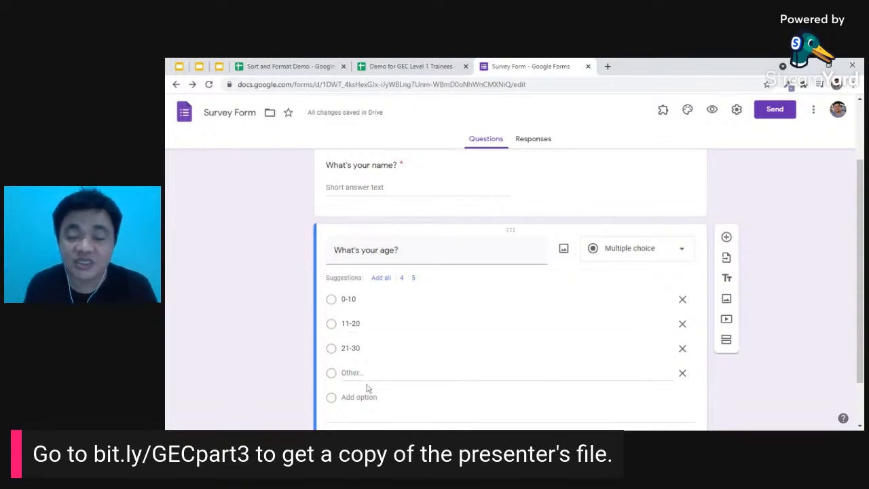
scroll(390, 363, "down", 1)
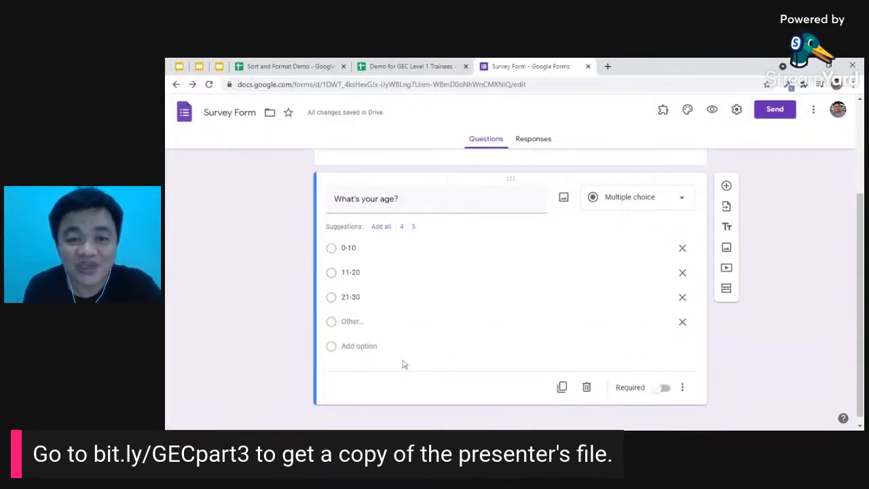
scroll(408, 359, "up", 3)
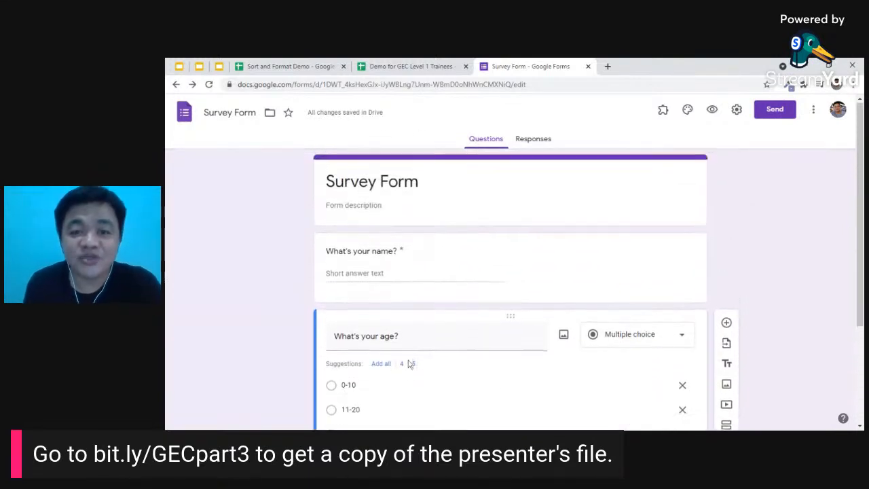
scroll(411, 373, "down", 2)
scroll(412, 376, "down", 1)
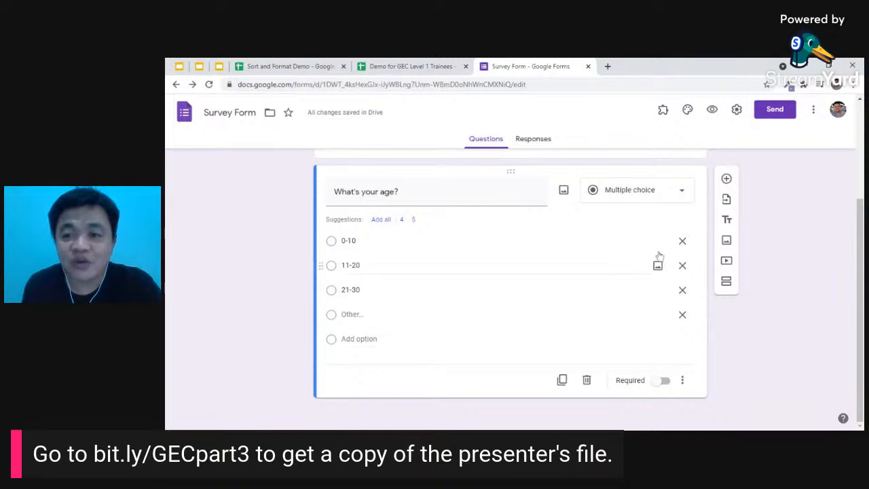
- Add a second section and title it 'Continuation of Survey Form'
left_click(727, 286)
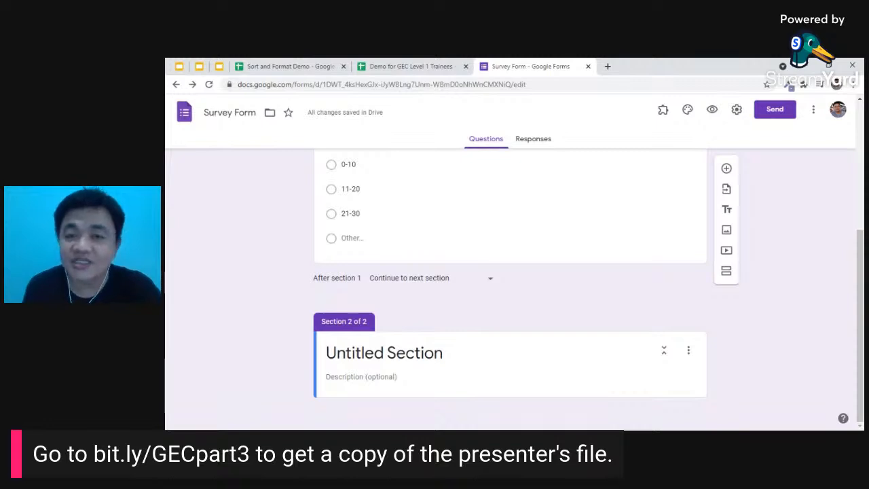
left_click(408, 353)
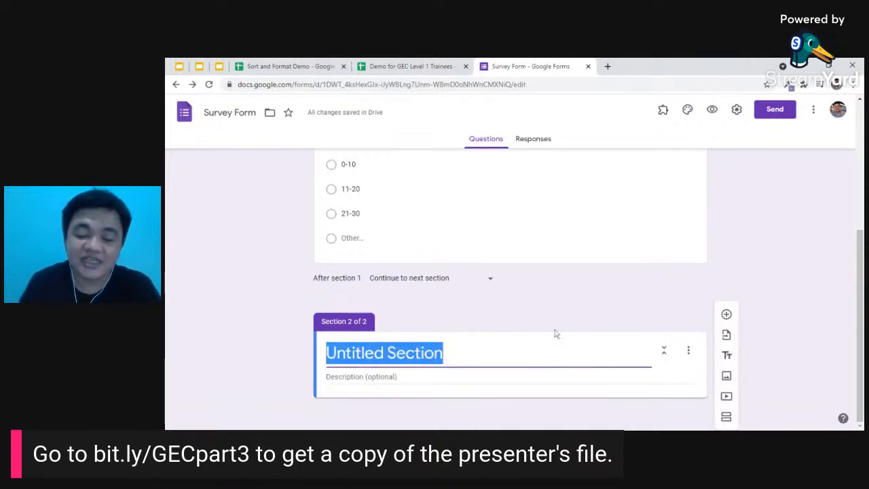
type("Continu")
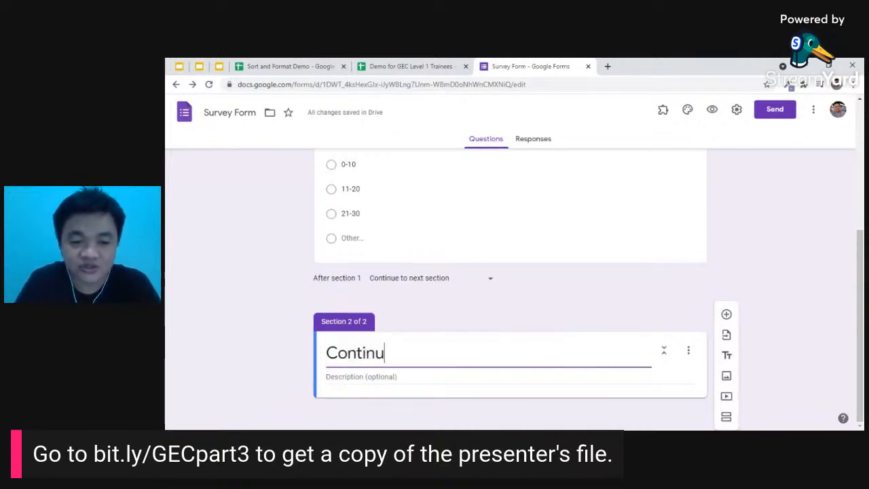
type("ation")
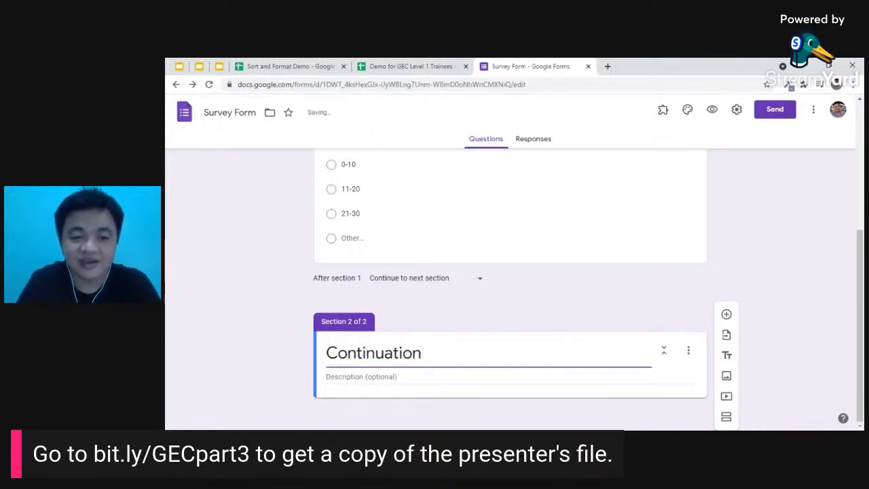
type(" of Surbe")
key("BackSpace")
key("BackSpace")
type("very For")
key("BackSpace")
key("BackSpace")
key("BackSpace")
key("BackSpace")
key("BackSpace")
key("BackSpace")
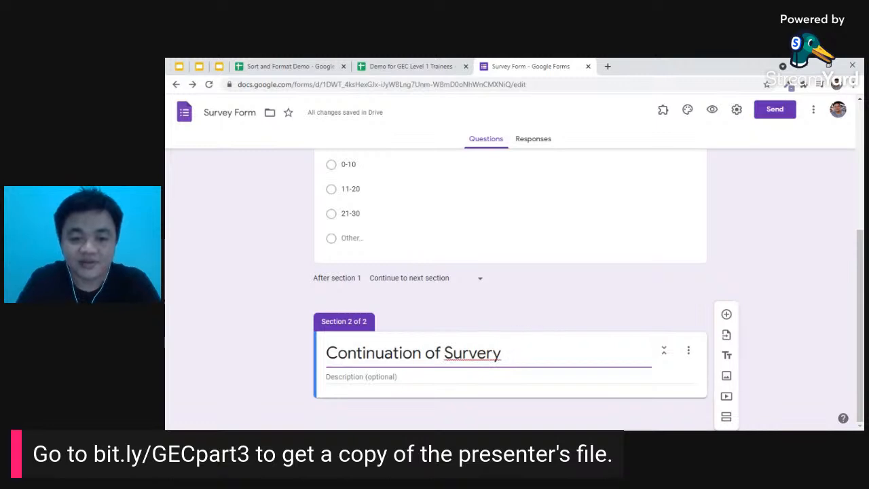
type("y Form")
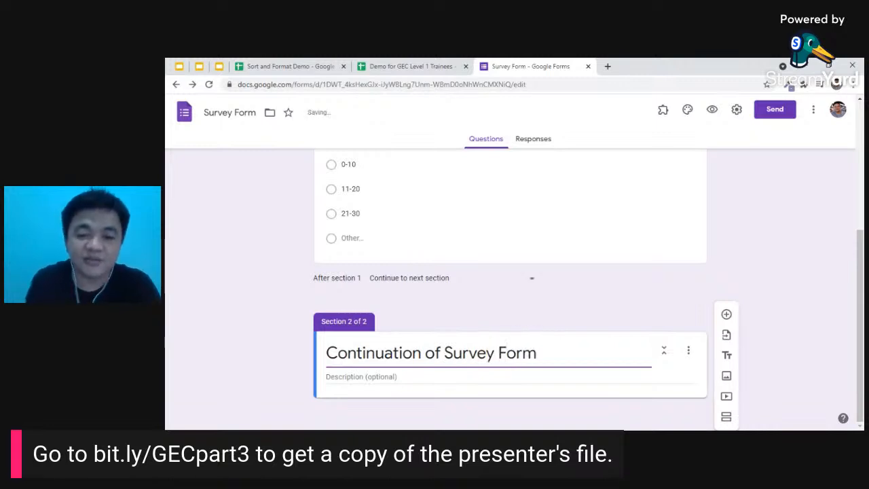
- Add a required short-answer question 'Where are you from?' to section 2
left_click(727, 315)
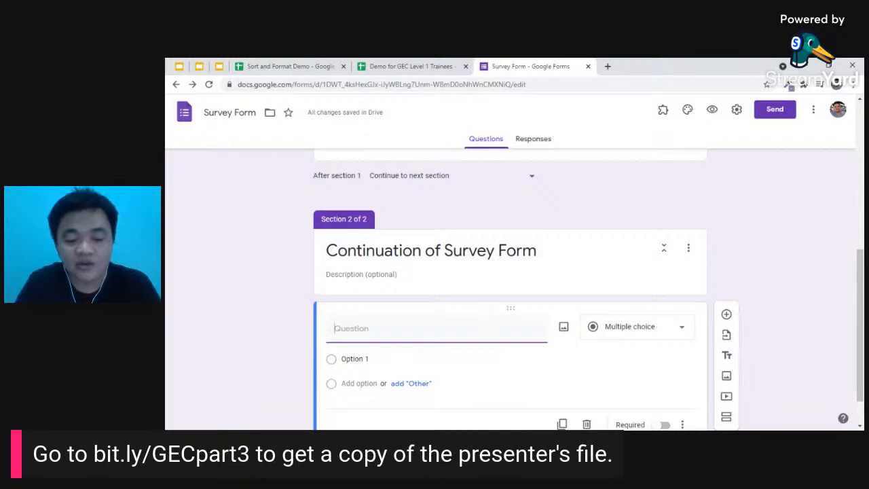
type("Where are y")
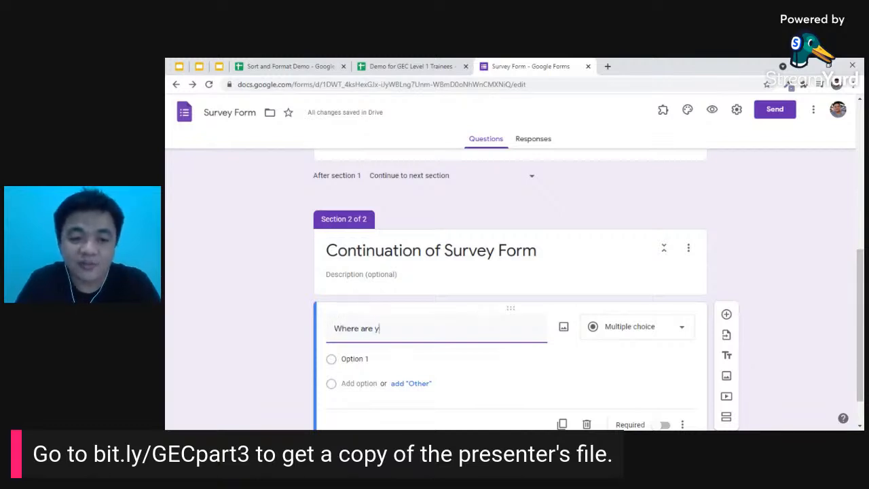
type("ou from?")
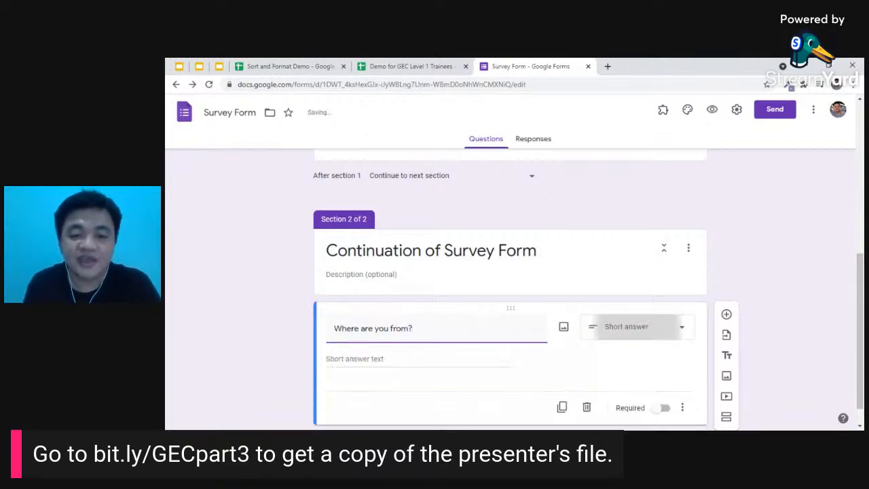
scroll(660, 335, "down", 1)
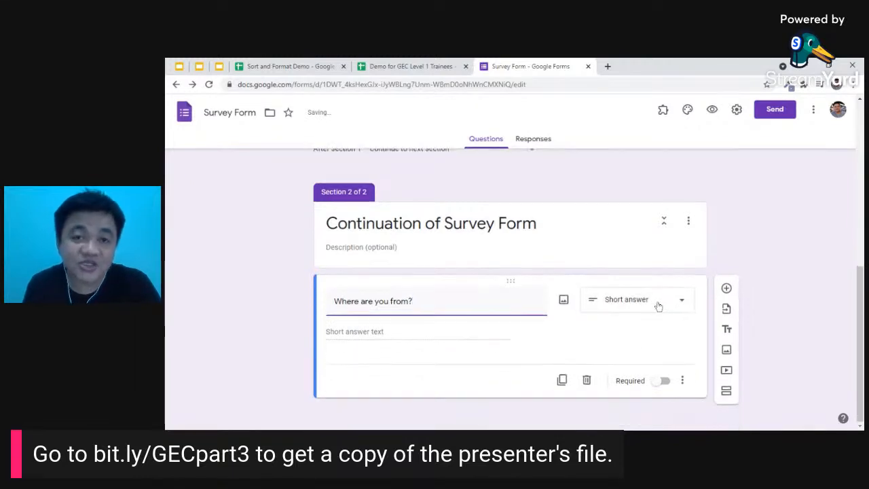
left_click(664, 382)
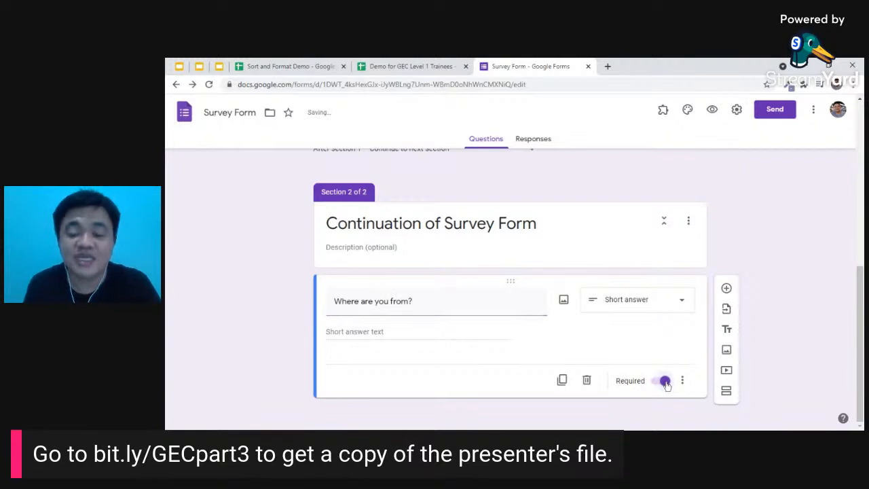
- Add a Paragraph question 'What do you want us to know?' below it
left_click(726, 290)
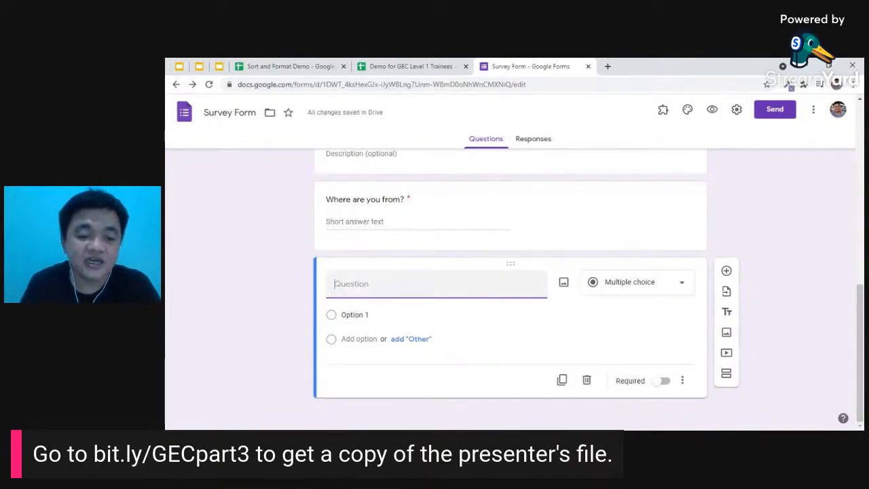
type("What do")
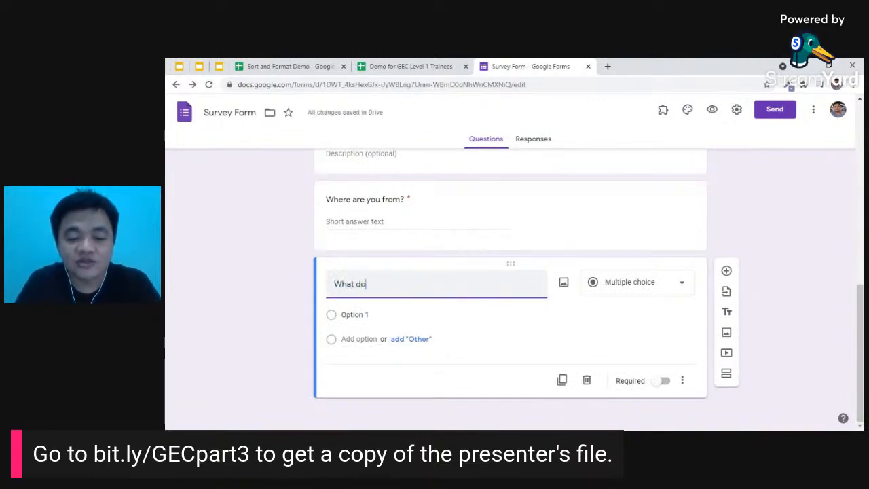
type(" you want us ")
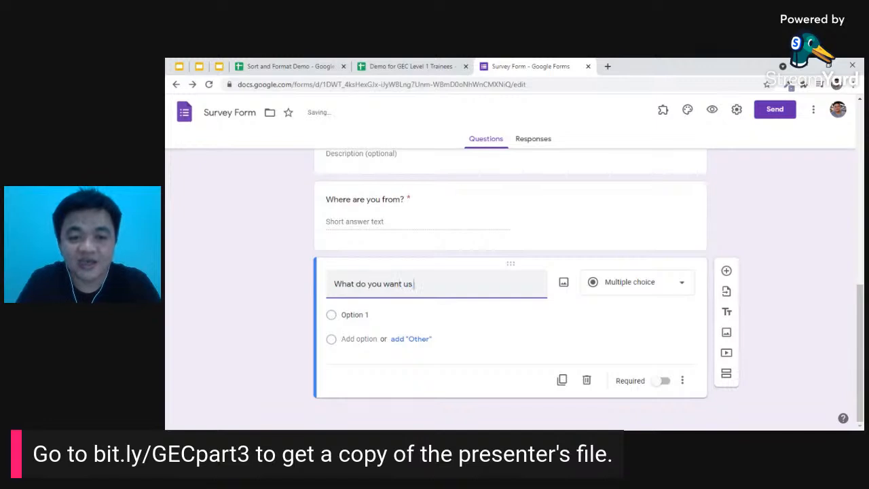
type("to know?")
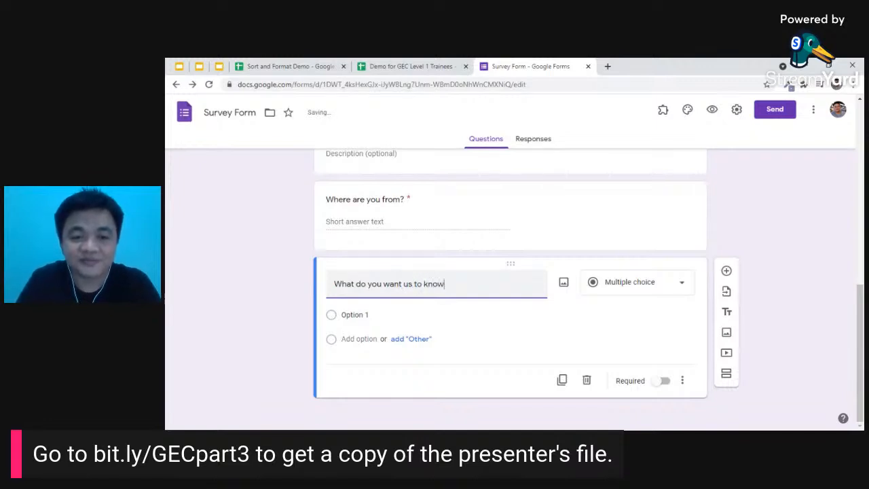
left_click(643, 290)
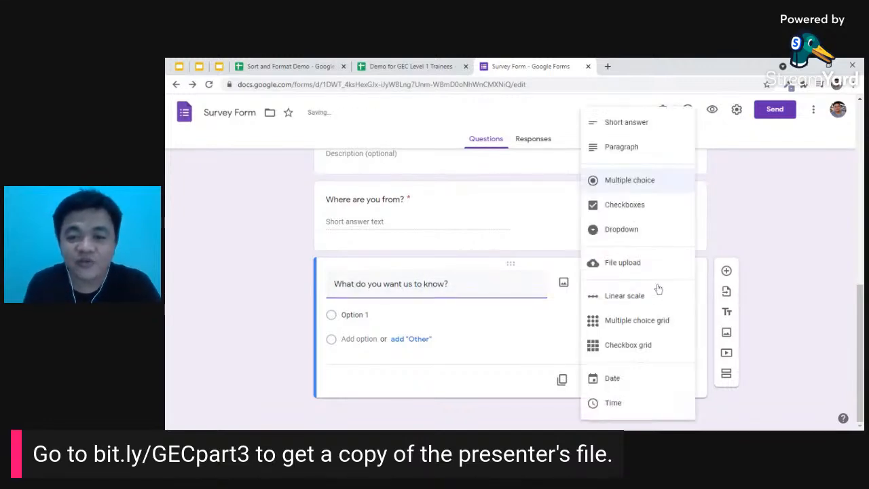
left_click(616, 151)
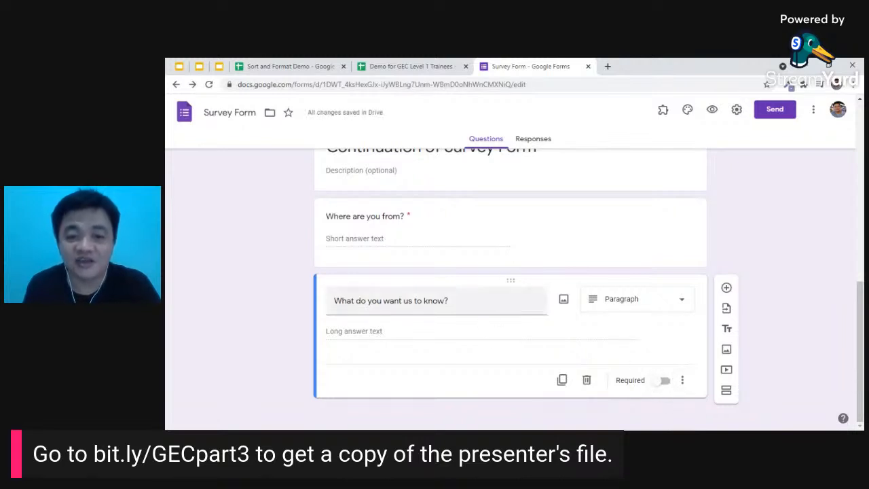
scroll(516, 332, "up", 1)
scroll(517, 331, "up", 10)
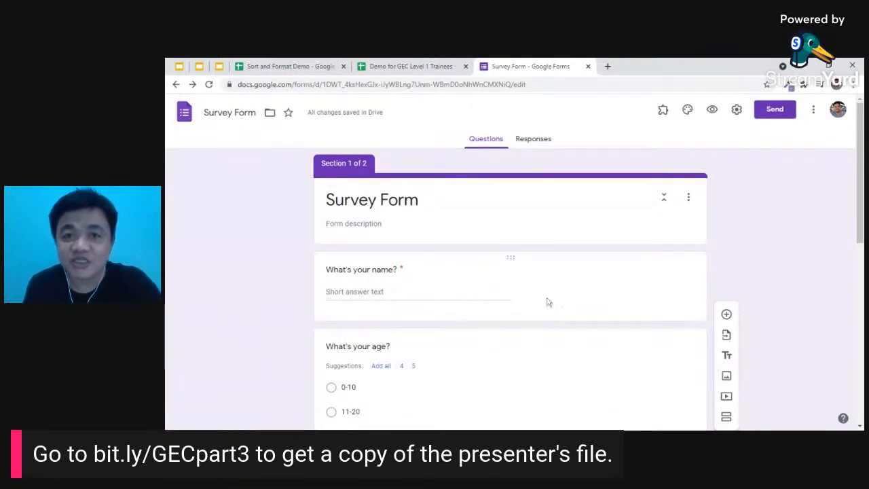
- In Settings, limit to 1 response, collect emails, and set response receipts to Always
left_click(738, 111)
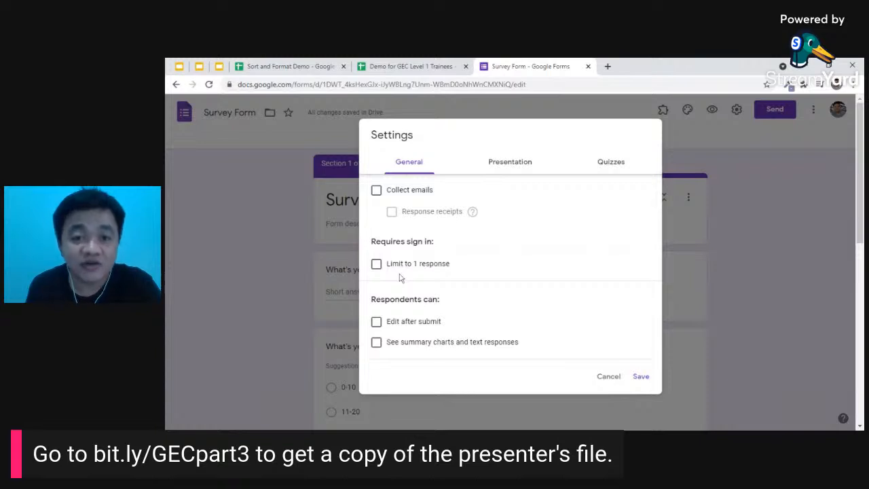
left_click(378, 265)
left_click(379, 263)
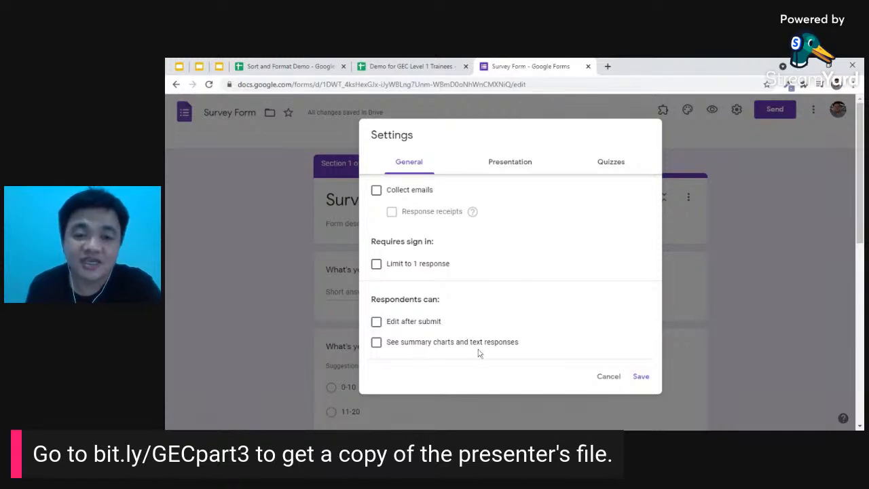
left_click(377, 265)
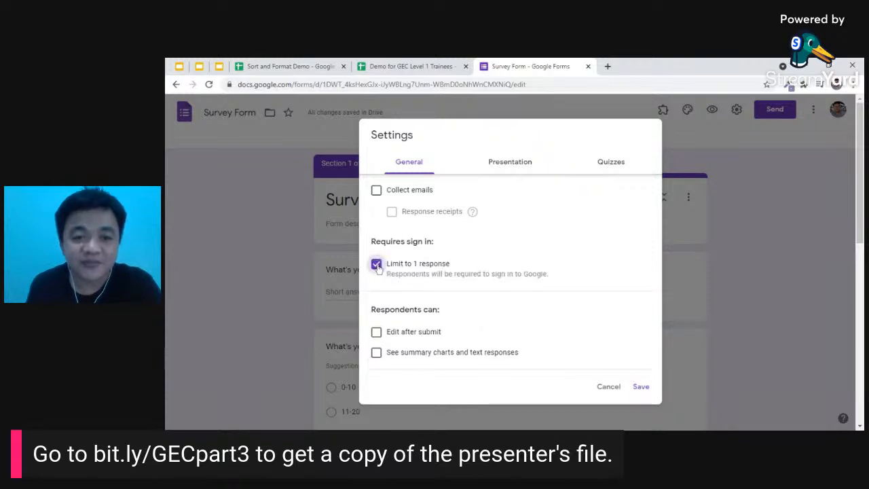
left_click(377, 190)
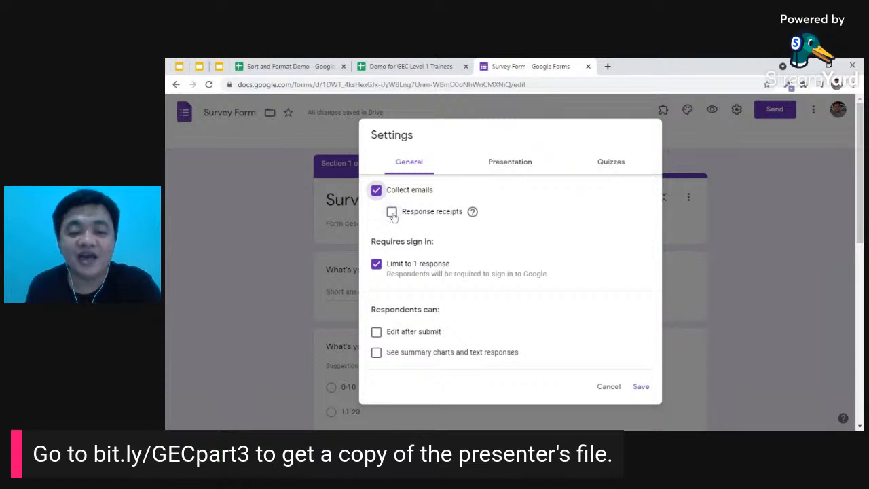
left_click(391, 213)
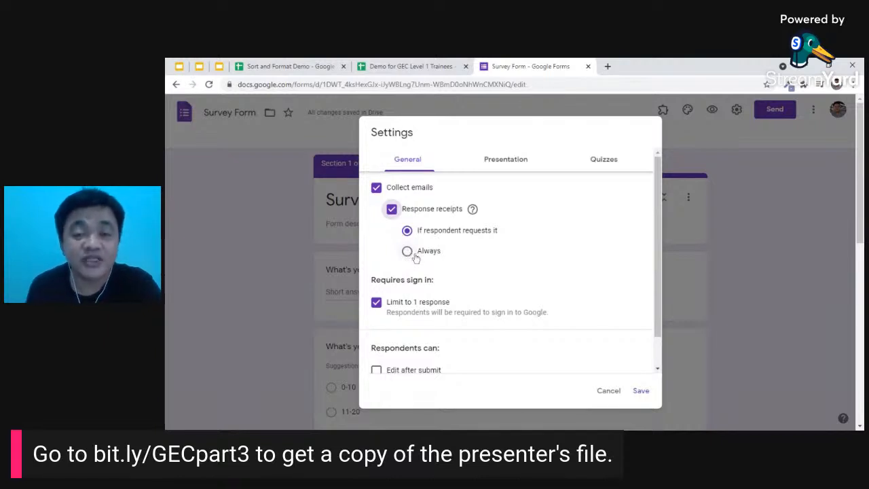
left_click(410, 252)
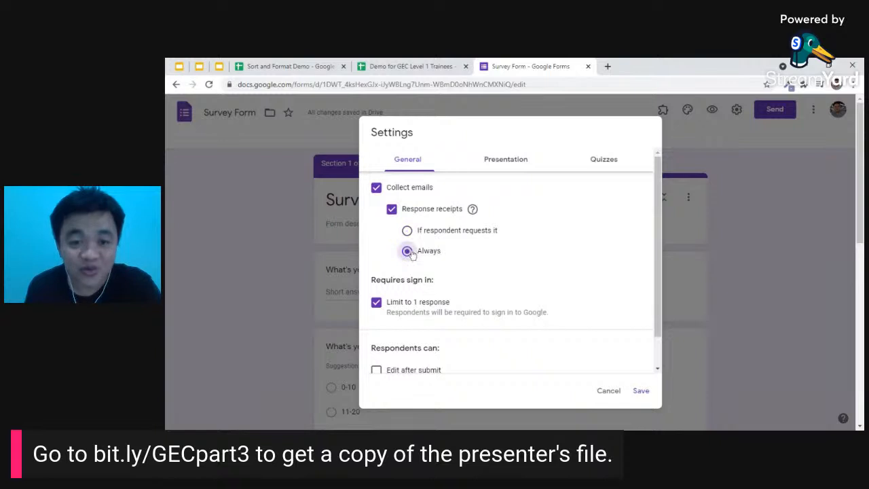
left_click(505, 163)
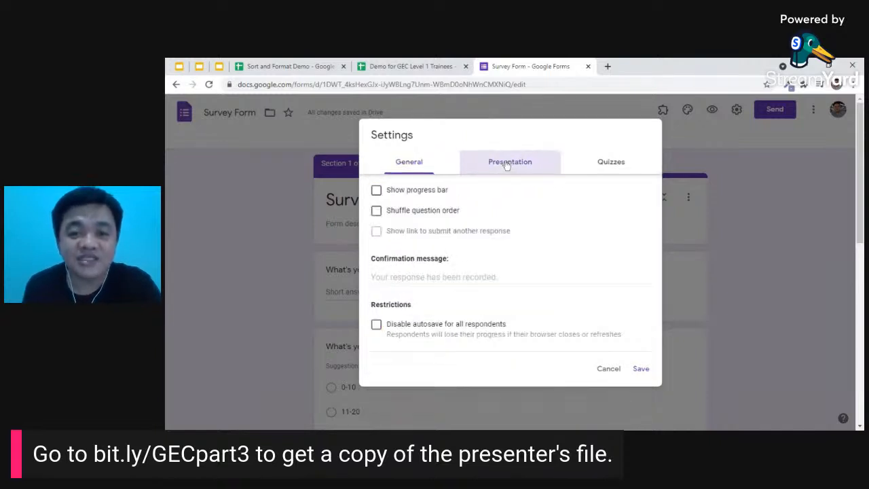
- Enable shuffle question order and progress bar; set confirmation to 'Thank you for answering this form.'
left_click(422, 213)
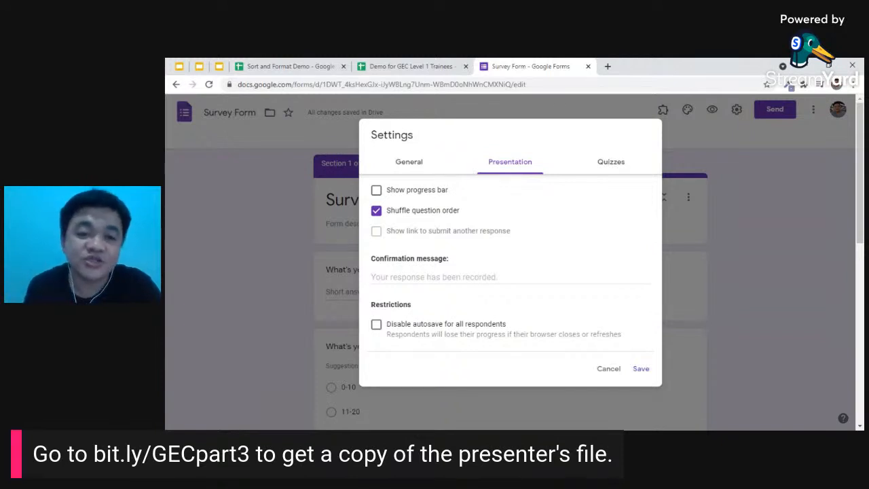
left_click(418, 195)
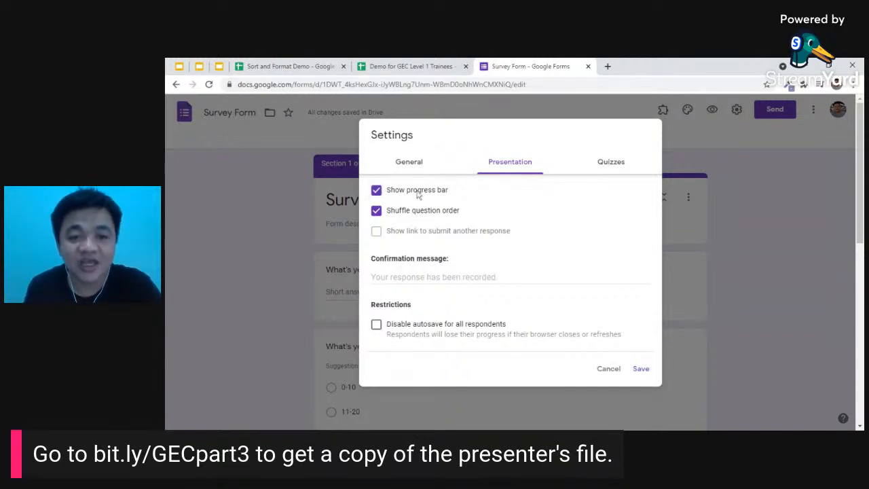
left_click(436, 277)
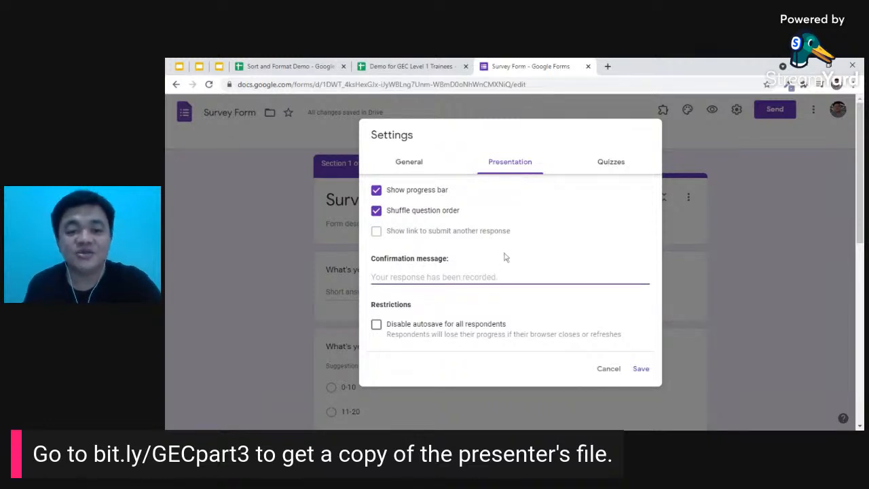
type("Thank yo")
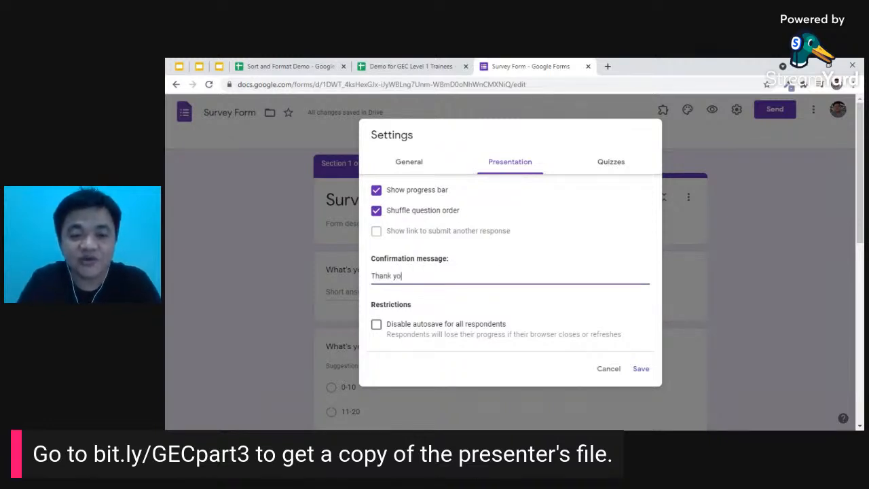
type("u for answering this")
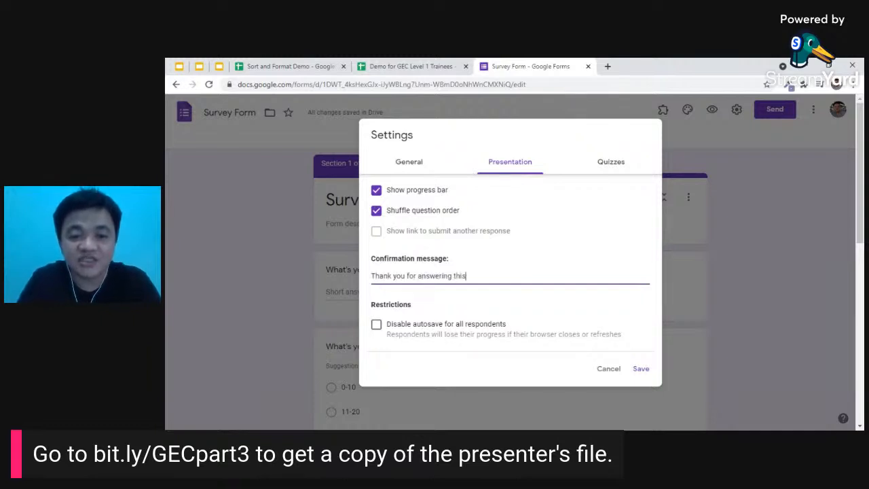
type(" form.")
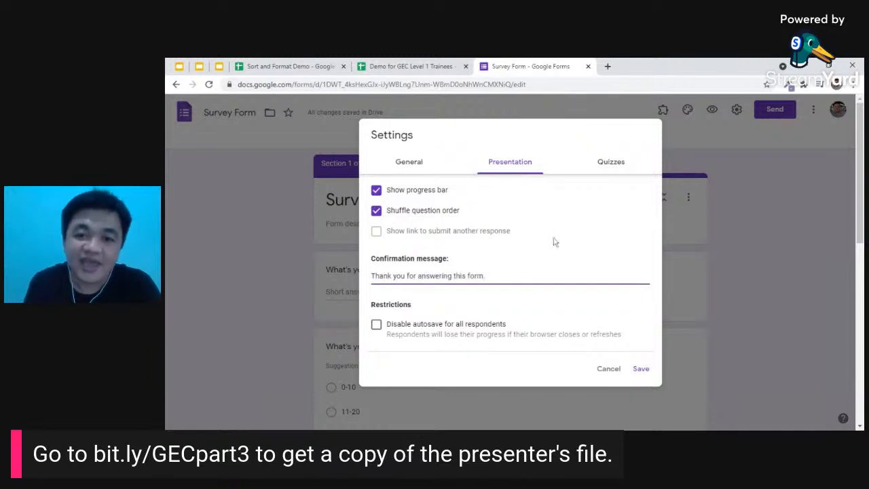
- Review the Quizzes options, leave quiz mode off, and save the settings
left_click(611, 166)
scroll(601, 250, "down", 2)
scroll(412, 217, "up", 2)
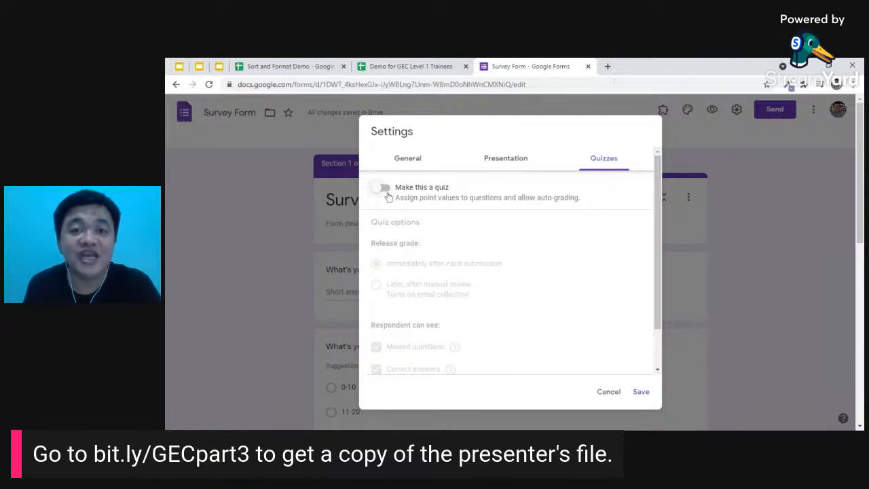
left_click(641, 397)
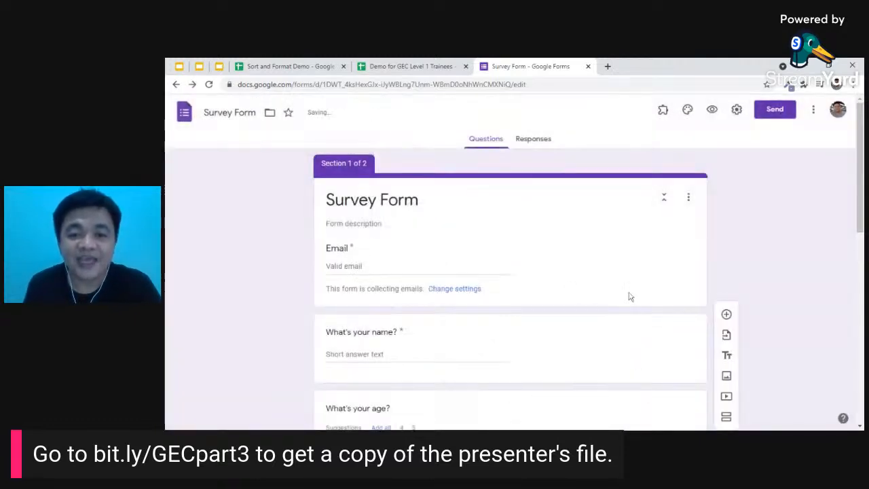
- Scroll through the form's questions and open the respondent preview
scroll(630, 293, "down", 3)
scroll(628, 293, "down", 3)
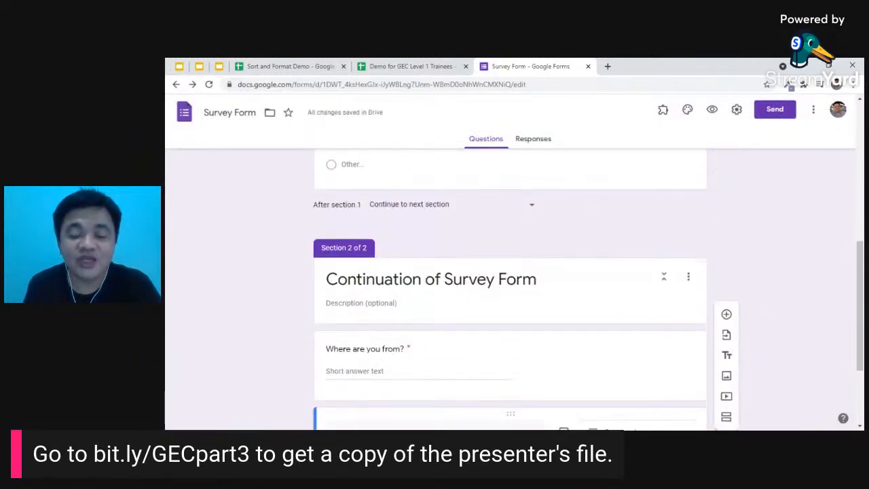
scroll(626, 290, "down", 2)
scroll(621, 287, "up", 2)
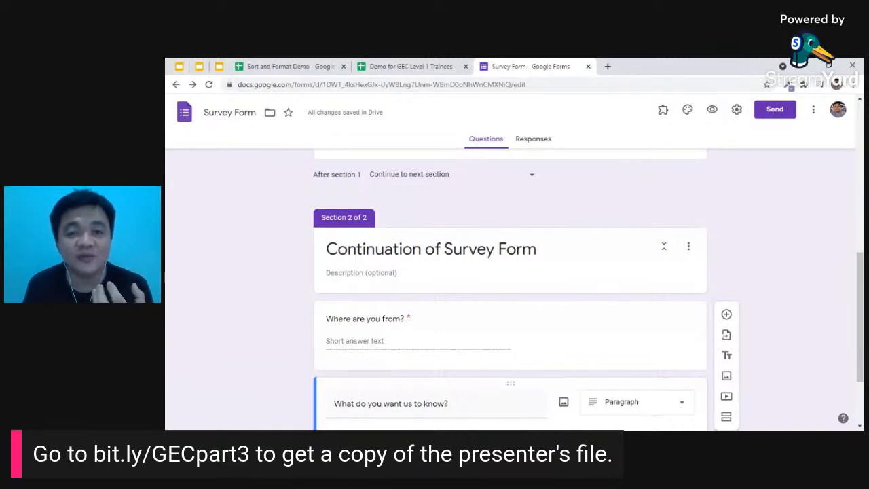
left_click(712, 111)
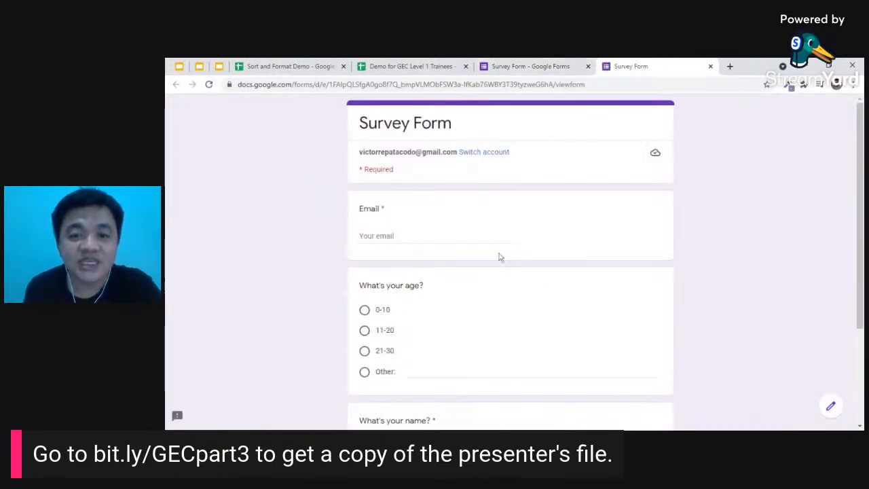
- In the preview, enter the respondent's email and answer the age question with Other: 35
scroll(524, 233, "down", 1)
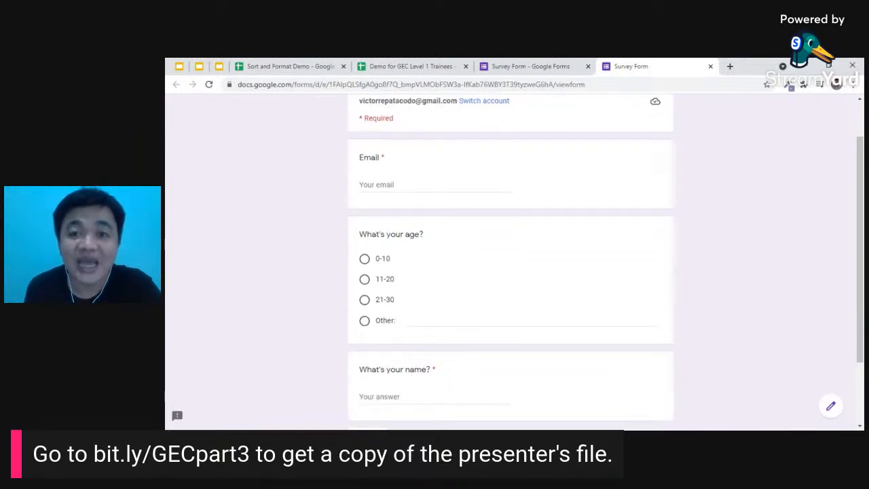
scroll(527, 233, "up", 1)
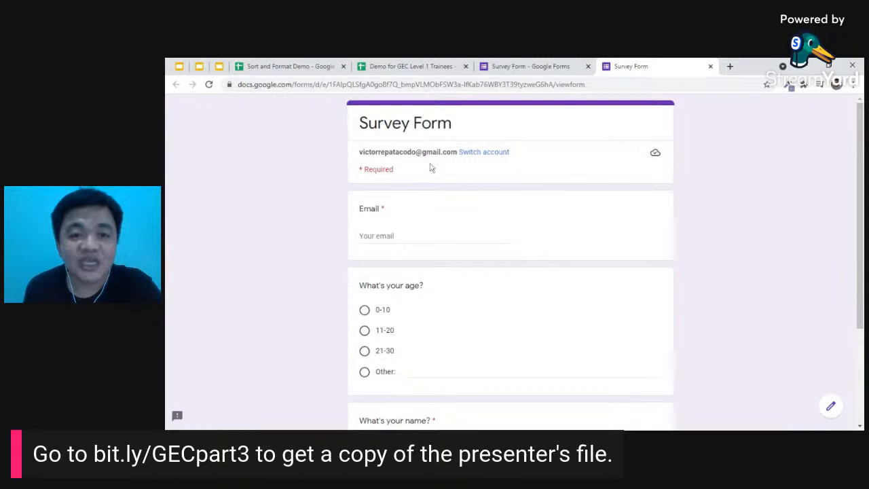
scroll(419, 162, "down", 1)
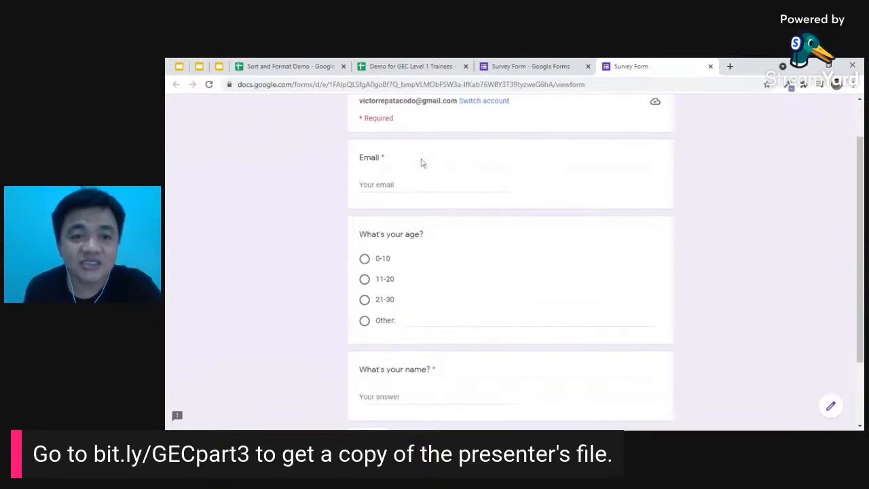
left_click(408, 193)
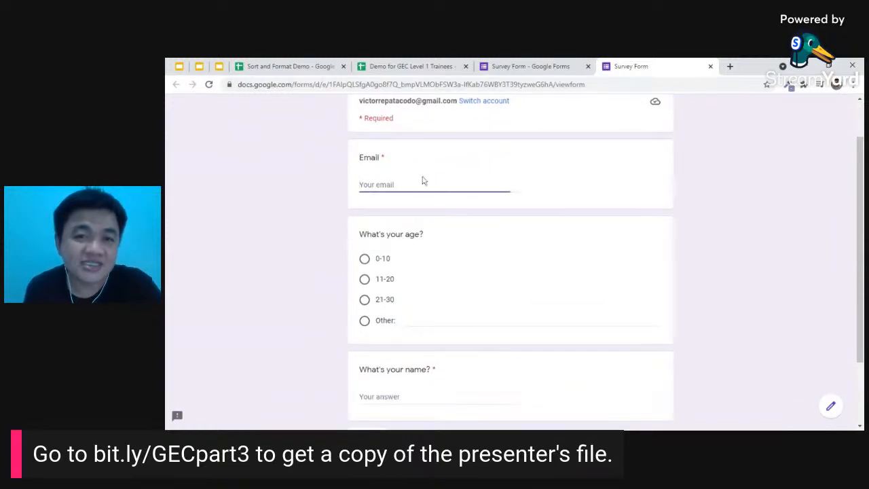
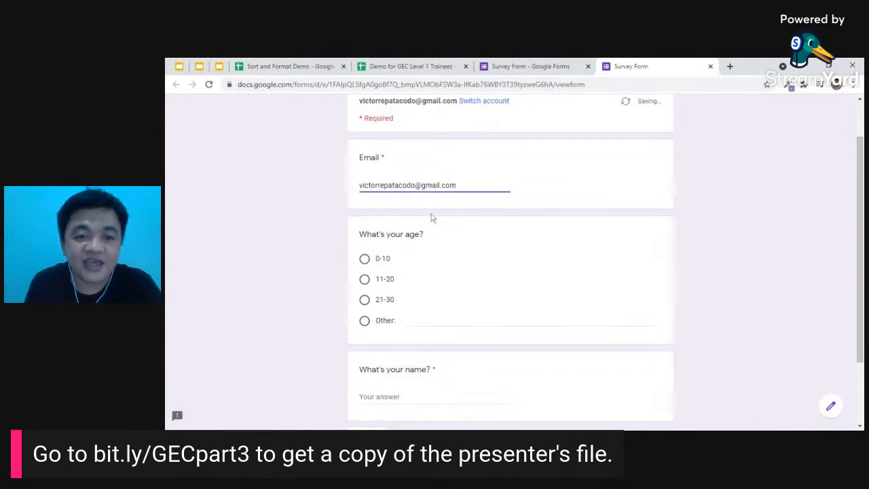
scroll(421, 214, "down", 3)
scroll(434, 163, "up", 3)
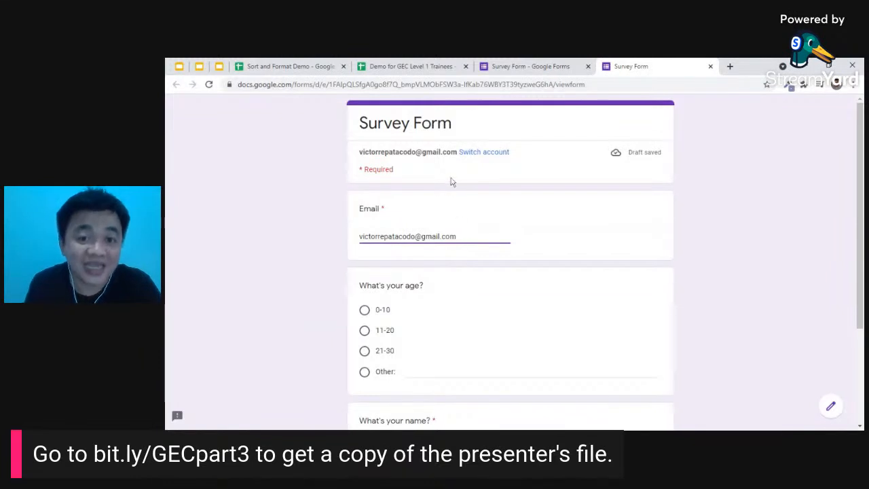
scroll(451, 184, "down", 1)
scroll(431, 196, "down", 1)
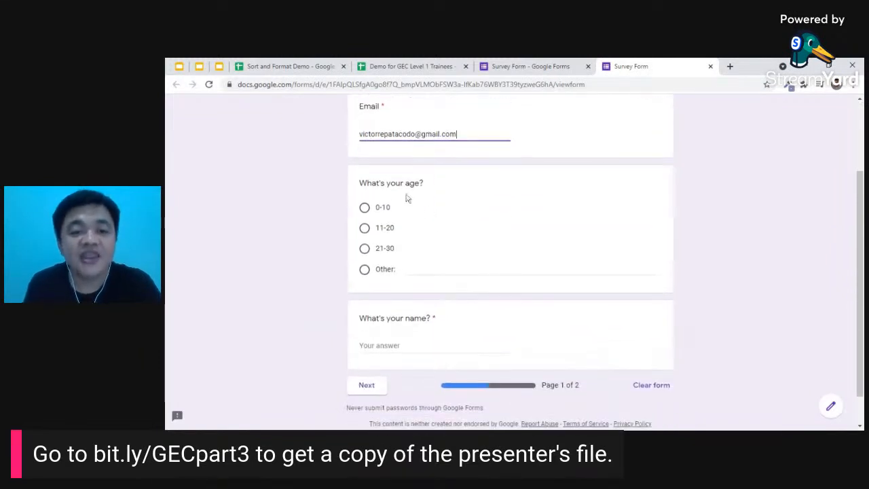
left_click(382, 273)
type("35")
- Enter the respondent's full name and continue to page 2
scroll(378, 297, "down", 1)
left_click(380, 307)
type("Repatacodo, ")
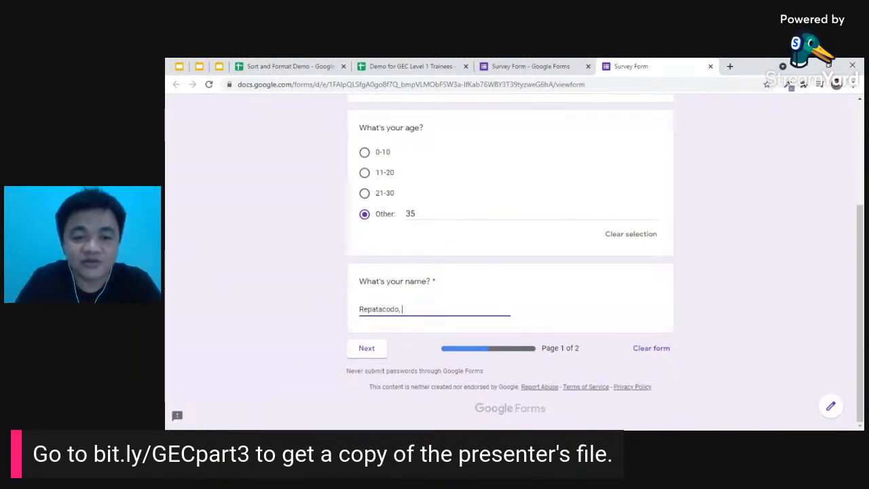
type("Victor Nilo T.")
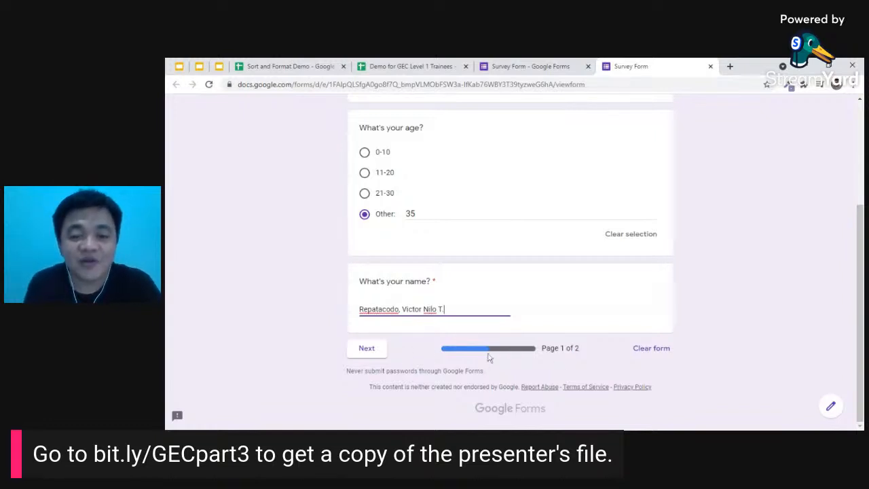
left_click(586, 285)
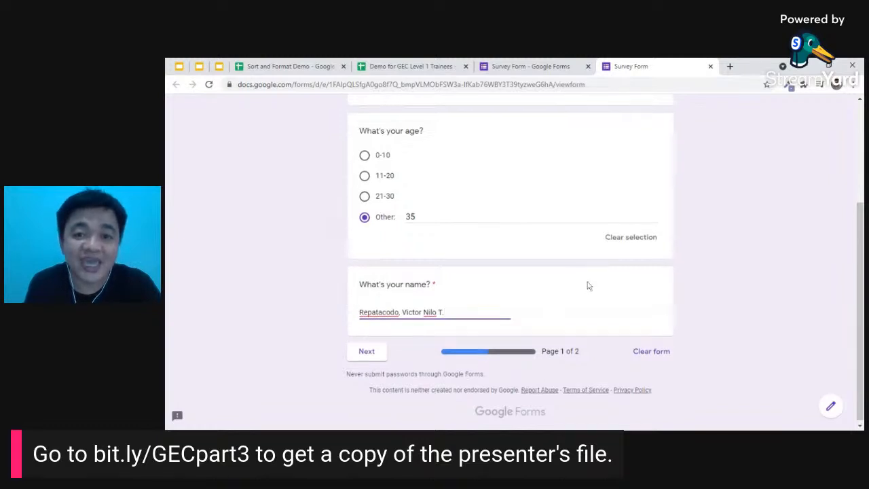
scroll(600, 306, "up", 3)
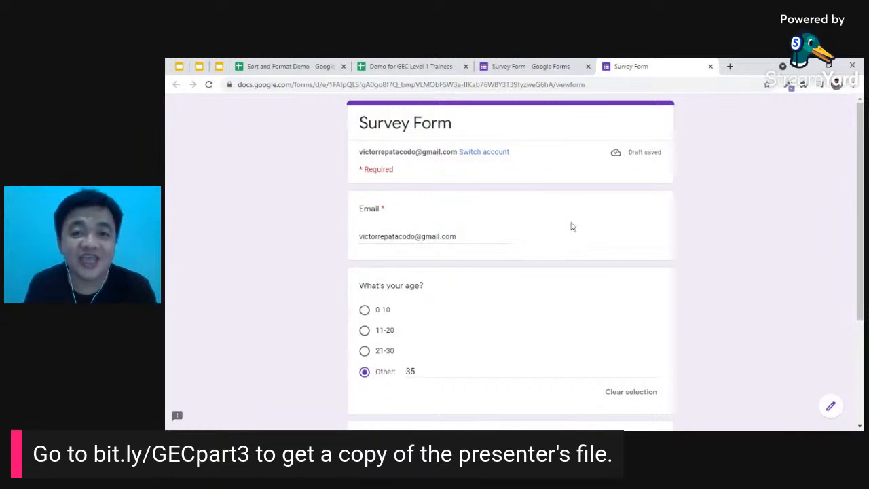
scroll(572, 225, "down", 3)
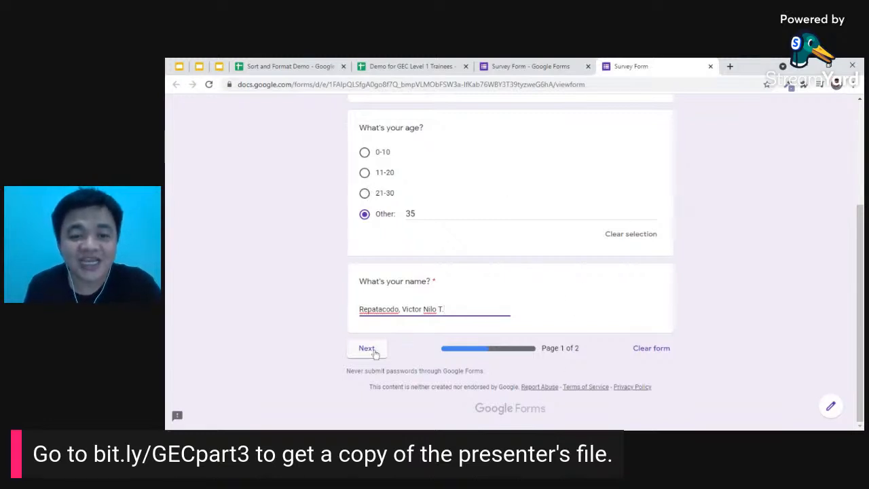
left_click(368, 349)
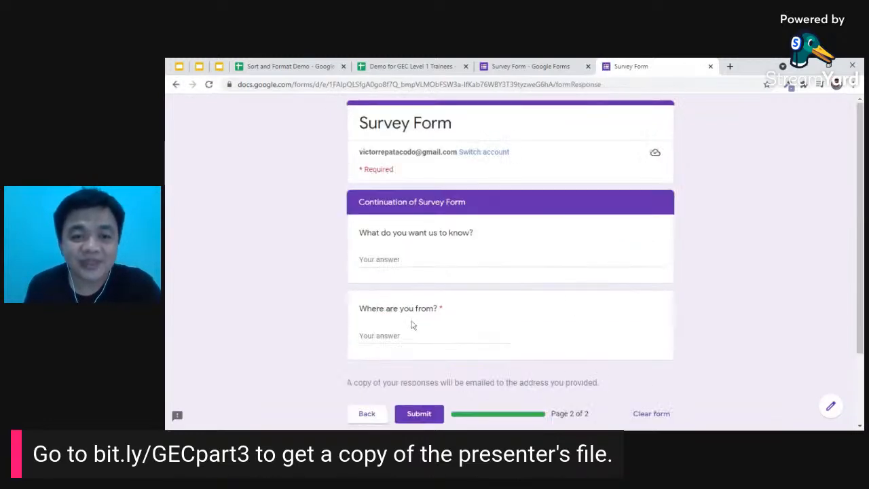
- Answer page two: ask for more course details and give the respondent's hometown
scroll(421, 279, "down", 2)
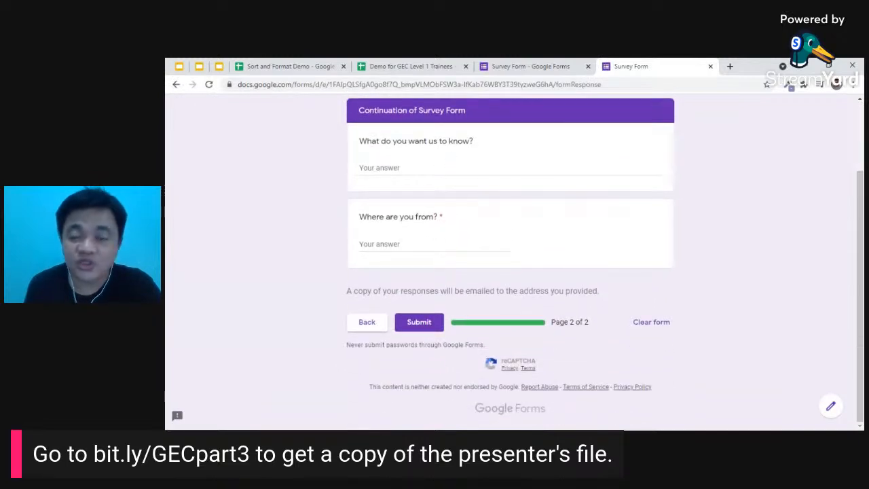
left_click(394, 168)
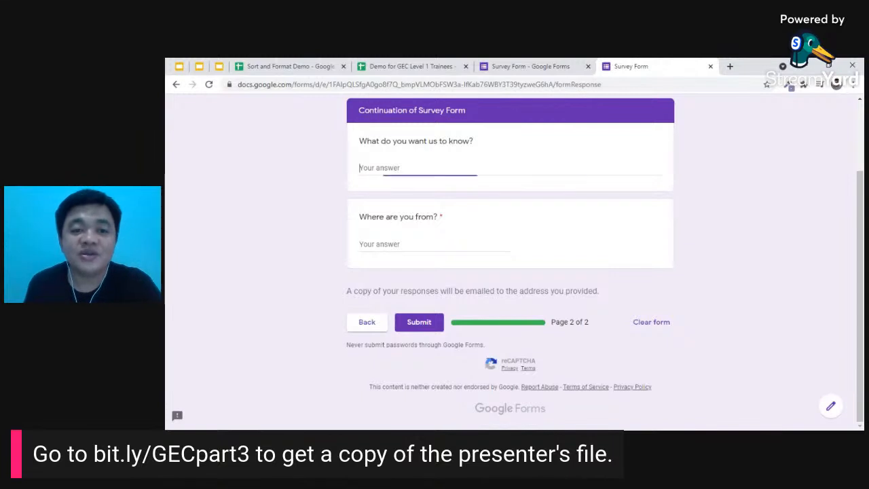
type("I would like to know more about th")
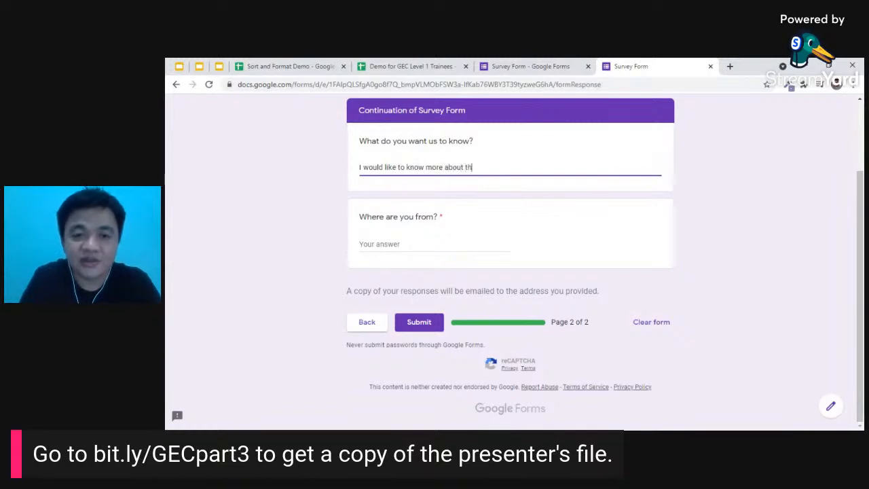
type("e course. ")
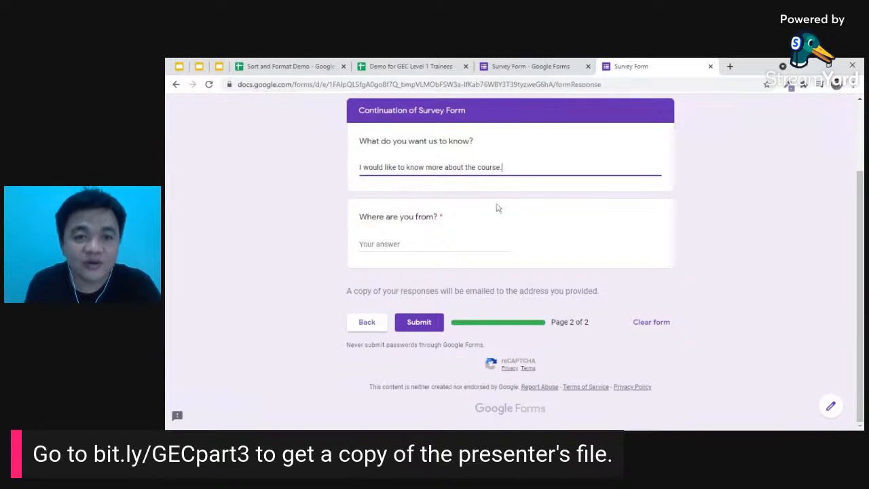
type("Can you send details.")
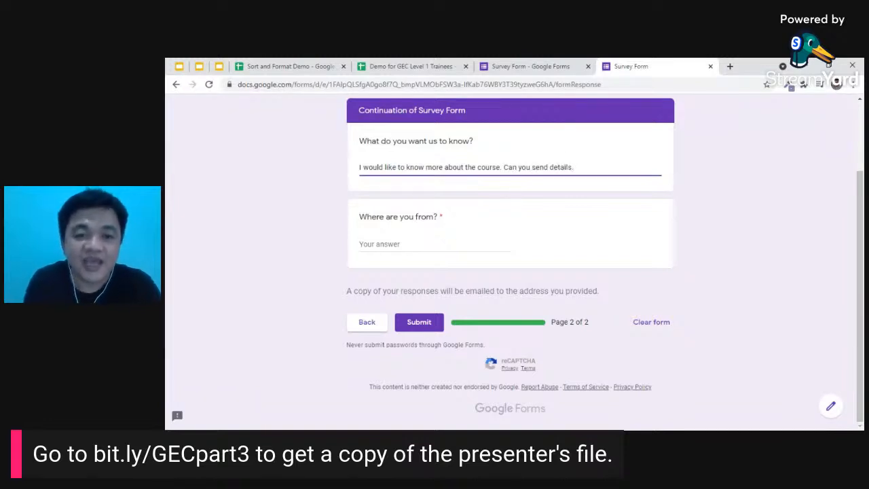
left_click(424, 242)
type("Bo")
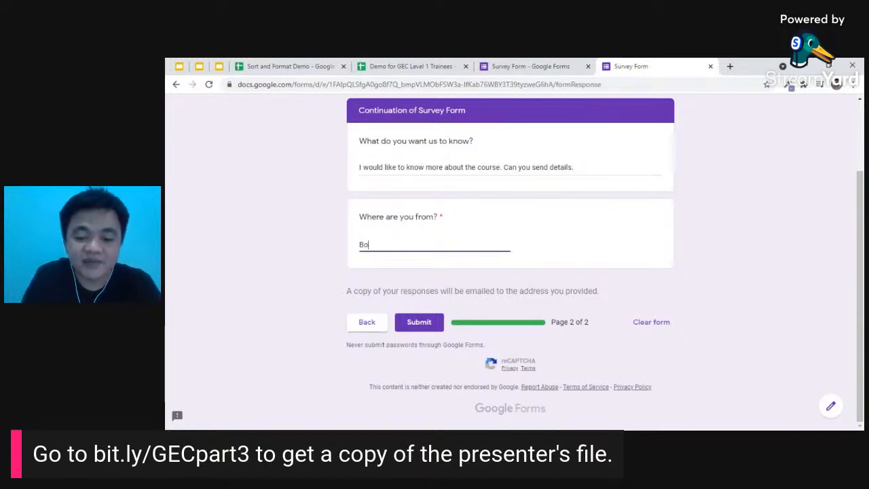
type("ni, Mandaluyong")
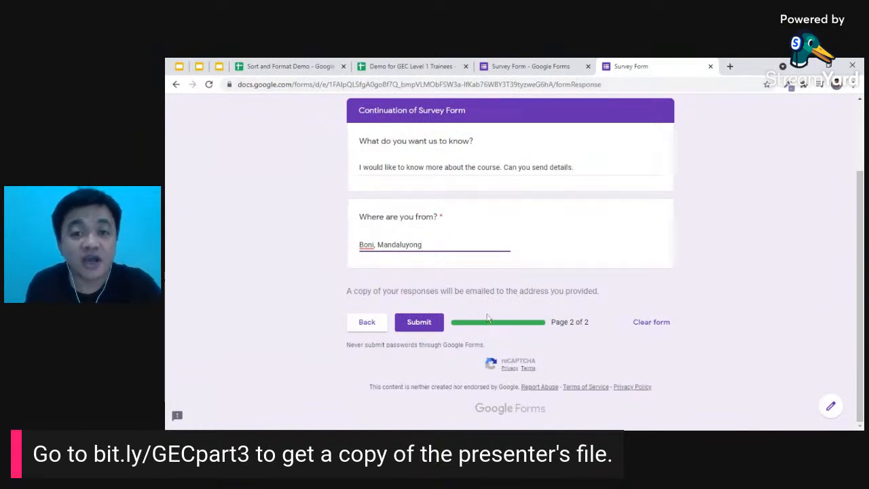
- Submit the test response, then advance the FORMS presentation to slide 20
left_click(435, 329)
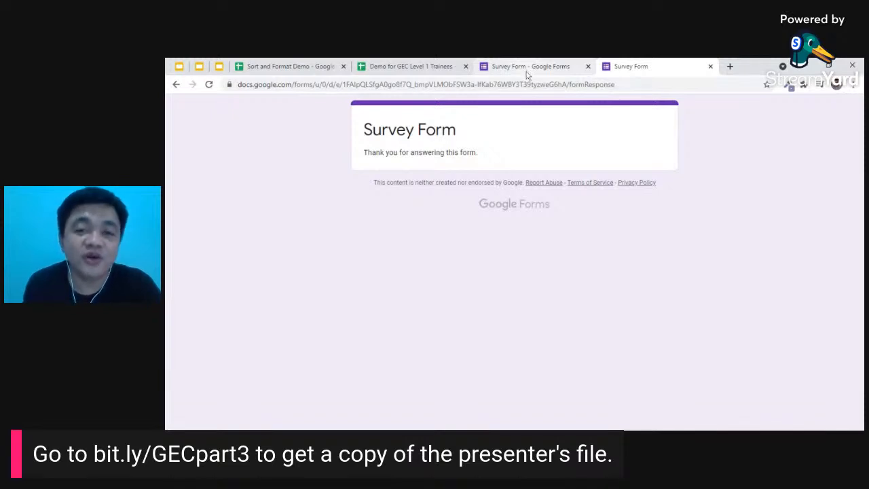
left_click(178, 66)
left_click(443, 217)
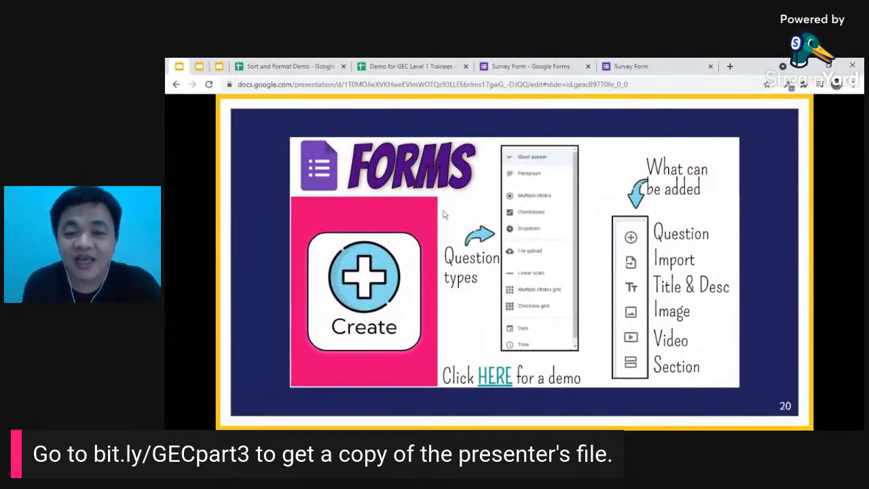
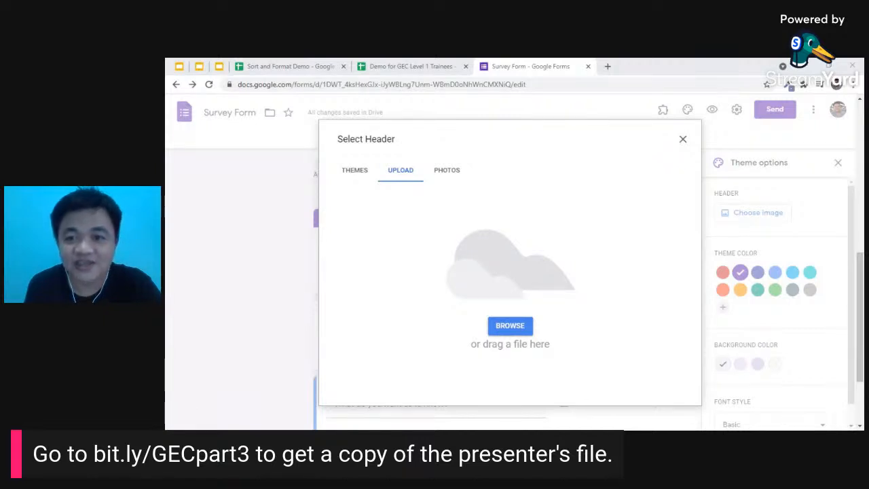
- Set the uploaded GOOGLE REFRESHER TRAINING image as the Survey Form's header banner
key("Return")
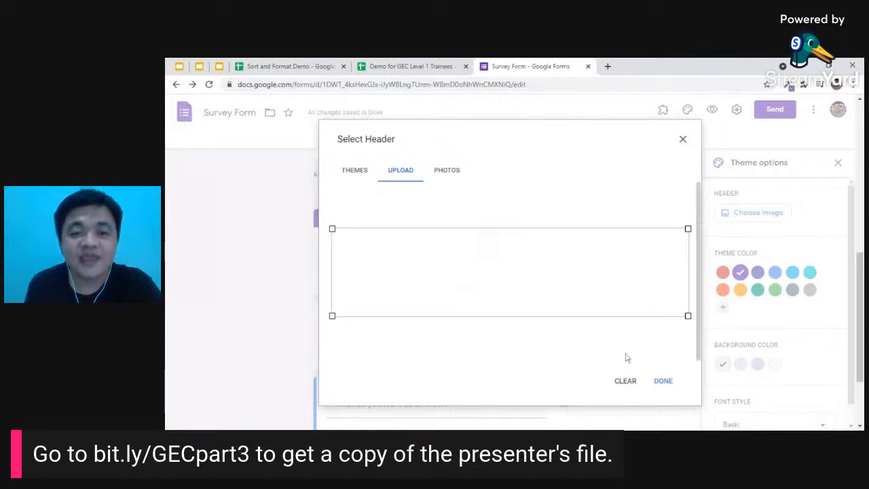
left_click(664, 381)
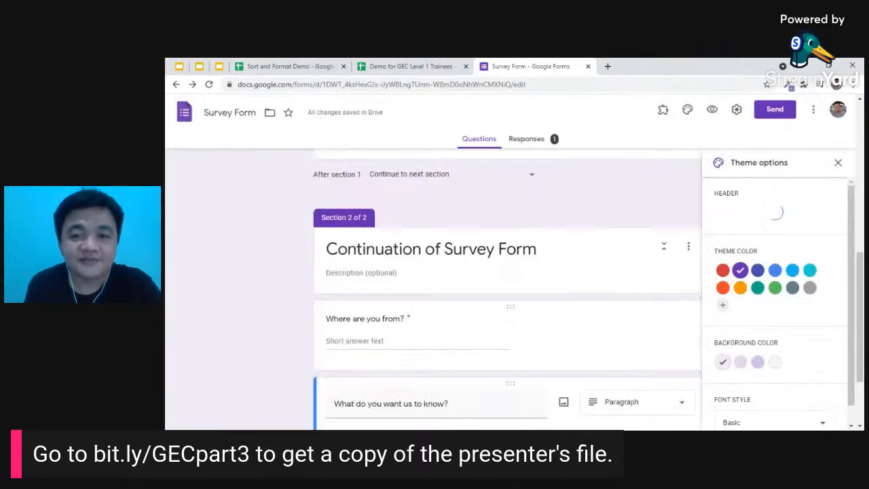
scroll(530, 223, "up", 8)
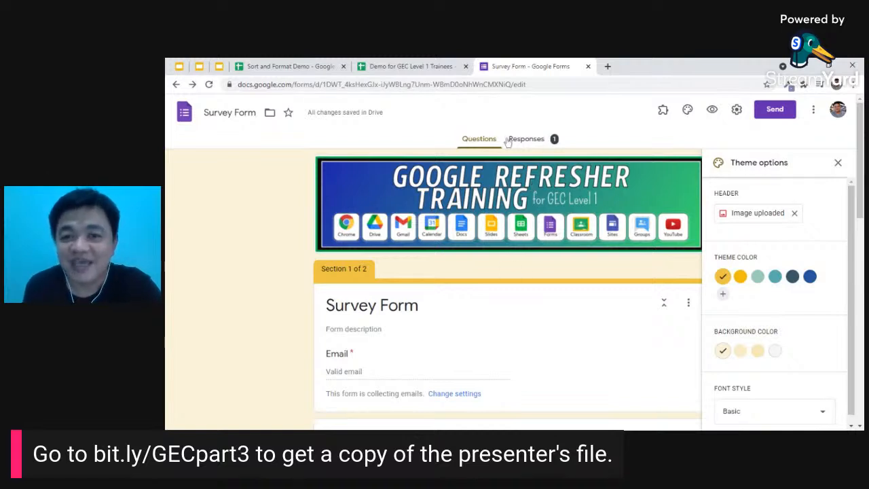
- Close the theme options with the gold theme applied and bring up the Send form options
scroll(804, 278, "down", 1)
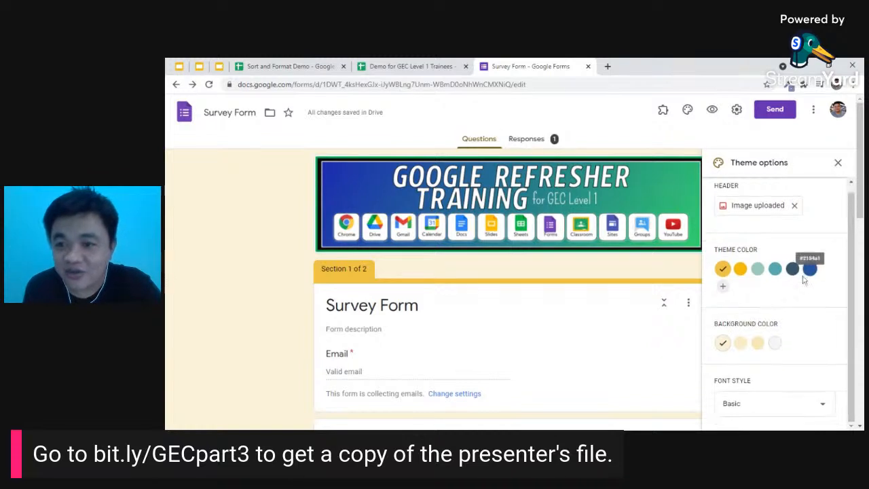
scroll(804, 278, "up", 1)
left_click(839, 163)
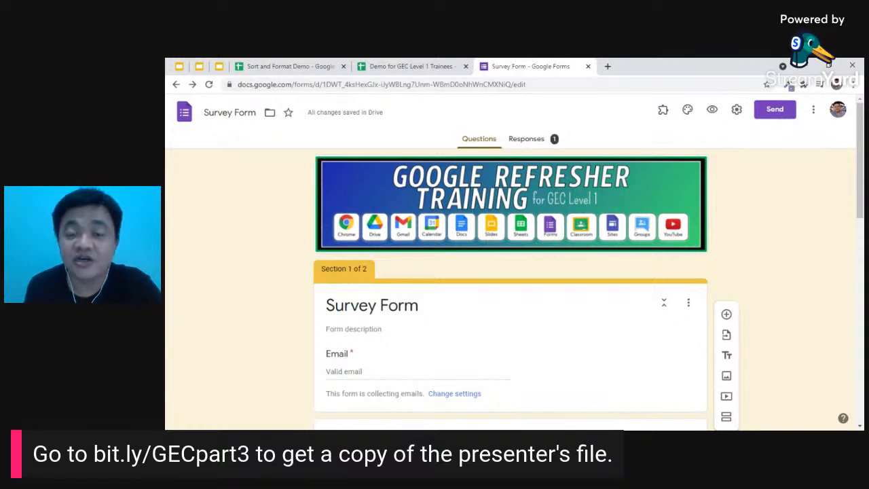
left_click(775, 109)
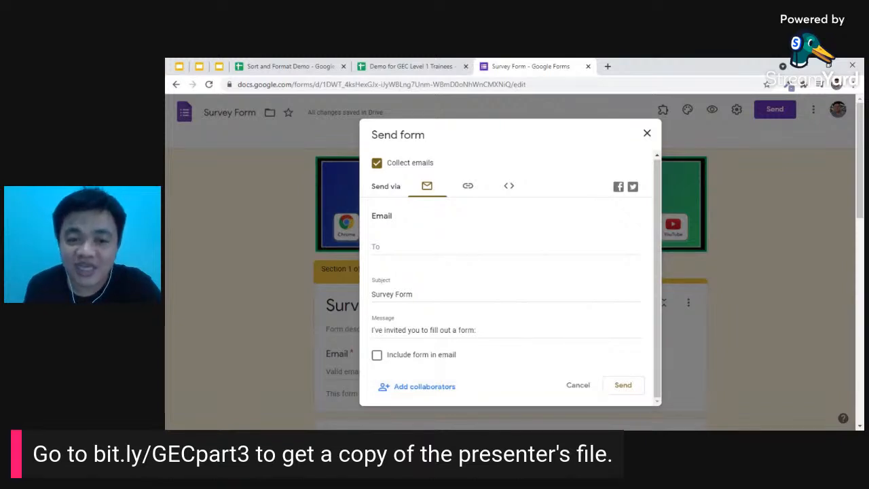
- Invite a collaborator by e-mail address with the Editor role on the Survey Form
left_click(506, 247)
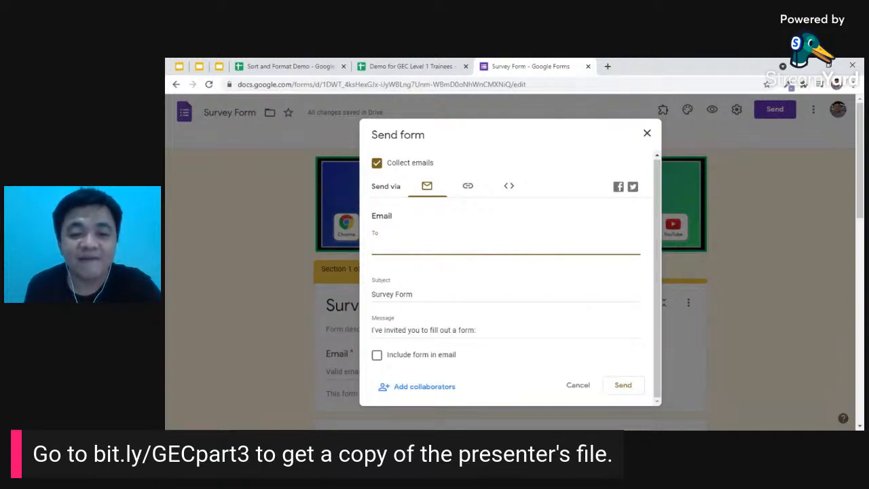
left_click(425, 389)
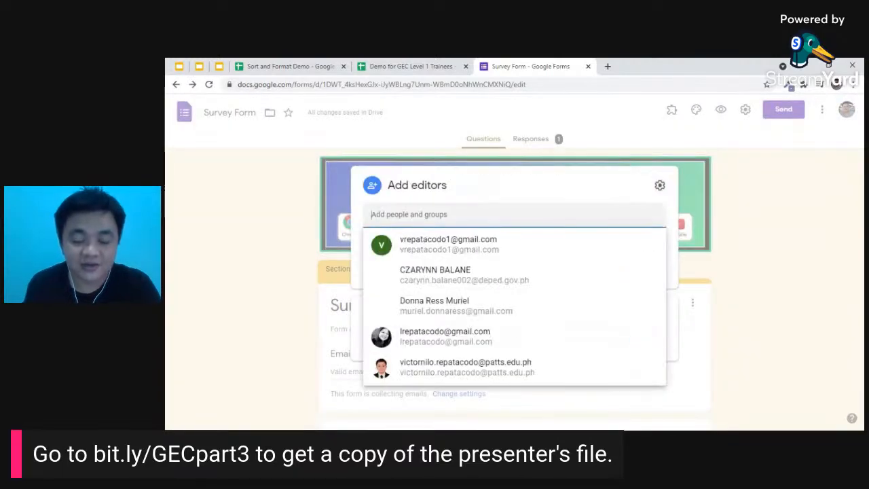
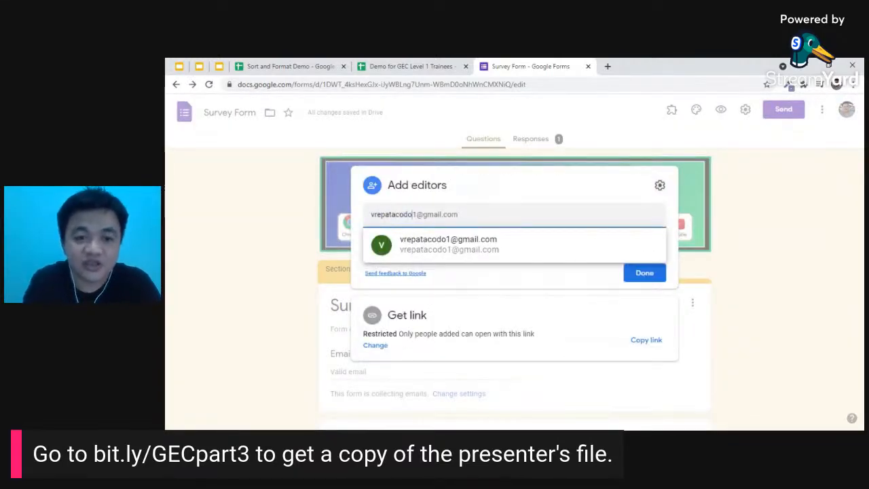
left_click(448, 244)
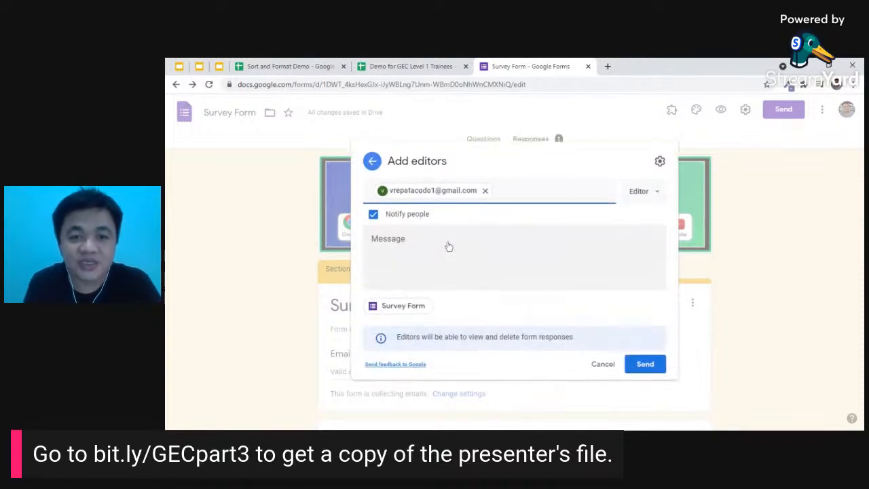
left_click(643, 191)
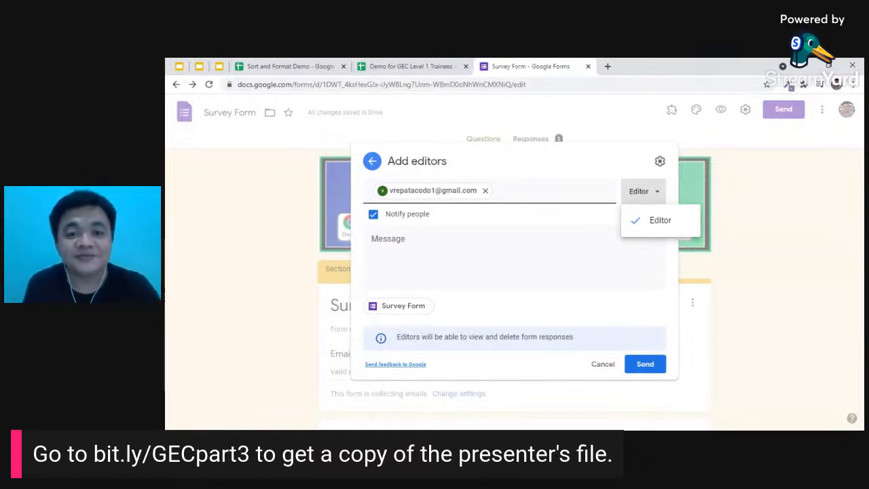
left_click(655, 194)
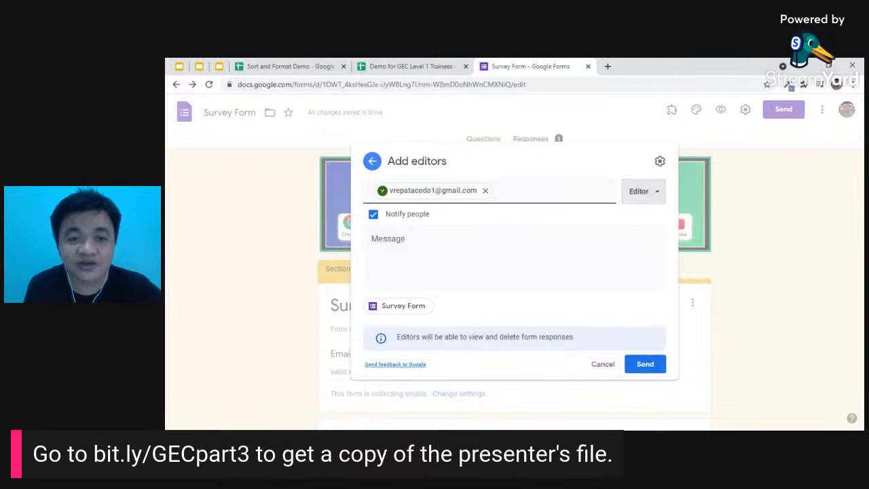
left_click(652, 366)
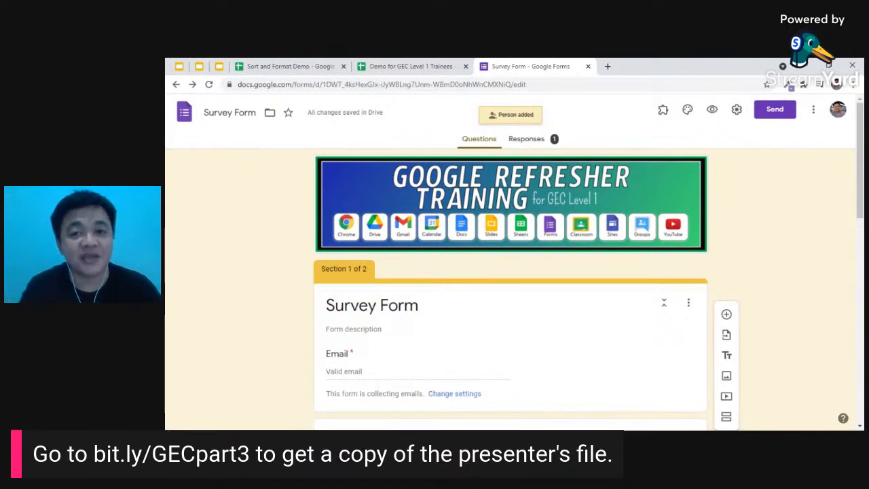
- Copy the form's shortened forms.gle link, then close the Send form dialog
left_click(780, 110)
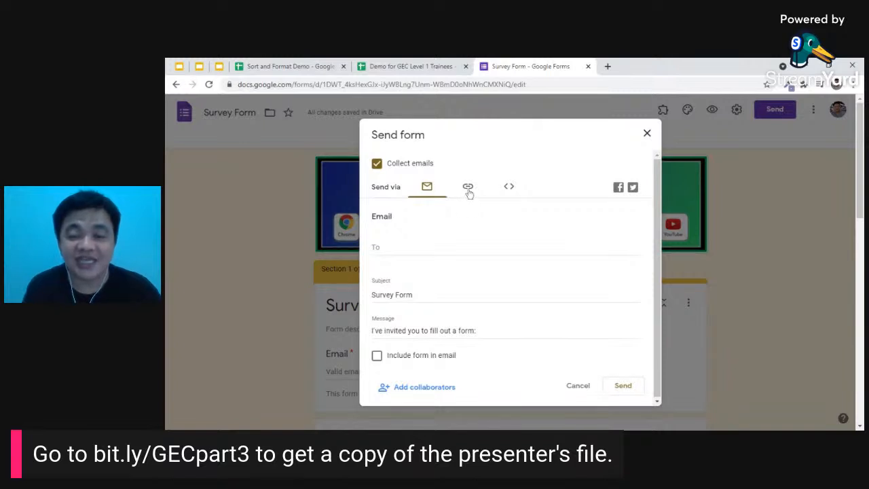
left_click(466, 192)
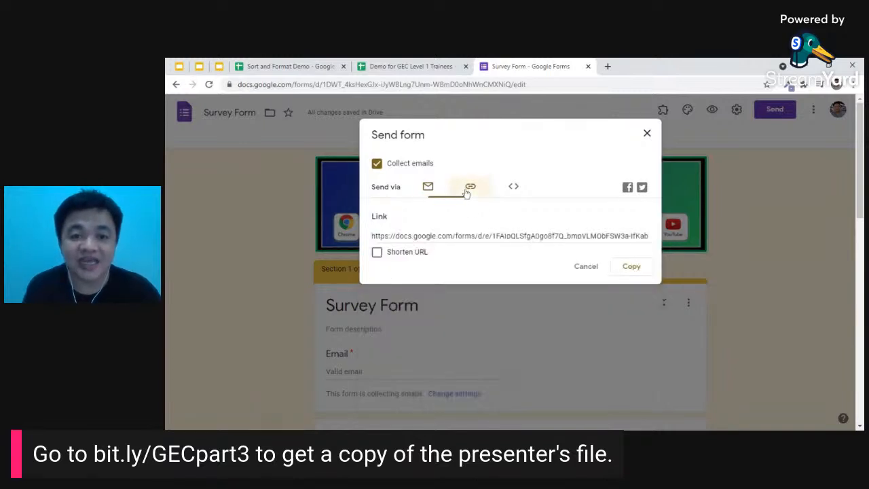
left_click(470, 235)
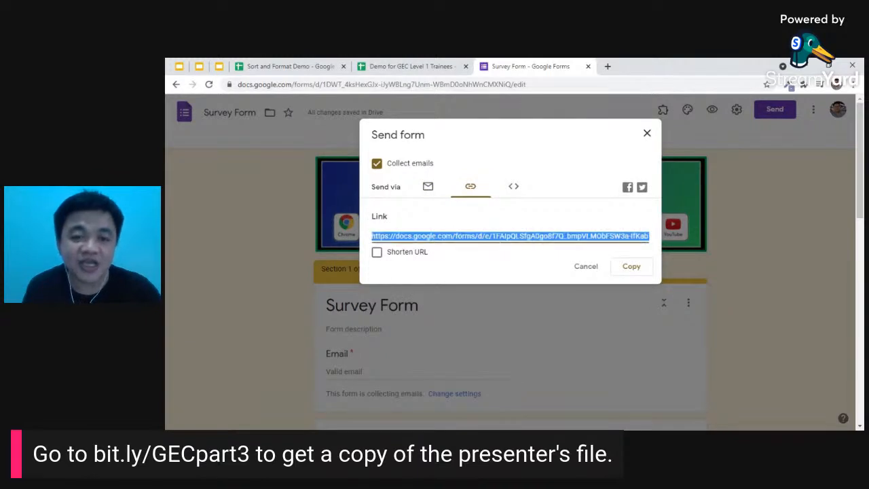
left_click(377, 252)
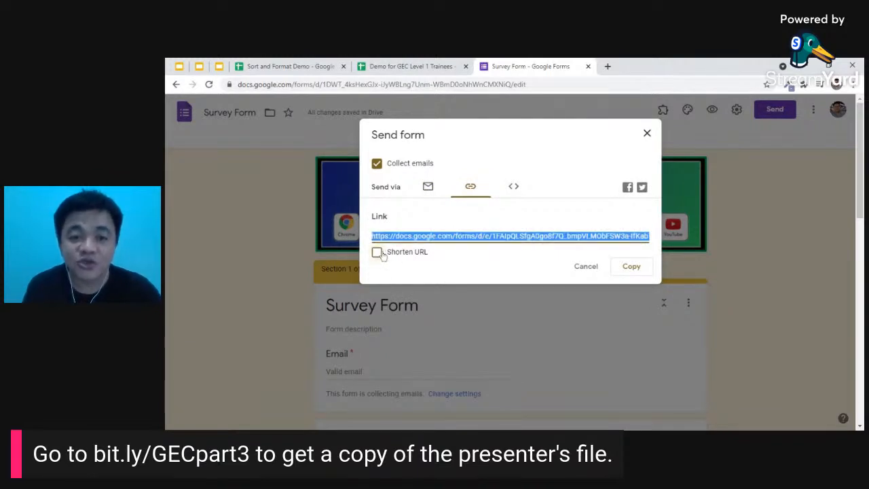
left_click(632, 267)
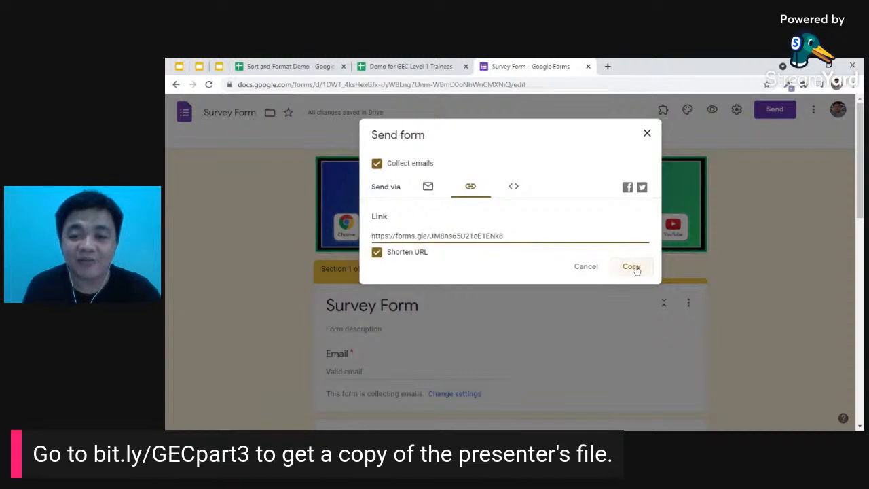
left_click(511, 276)
left_click(647, 132)
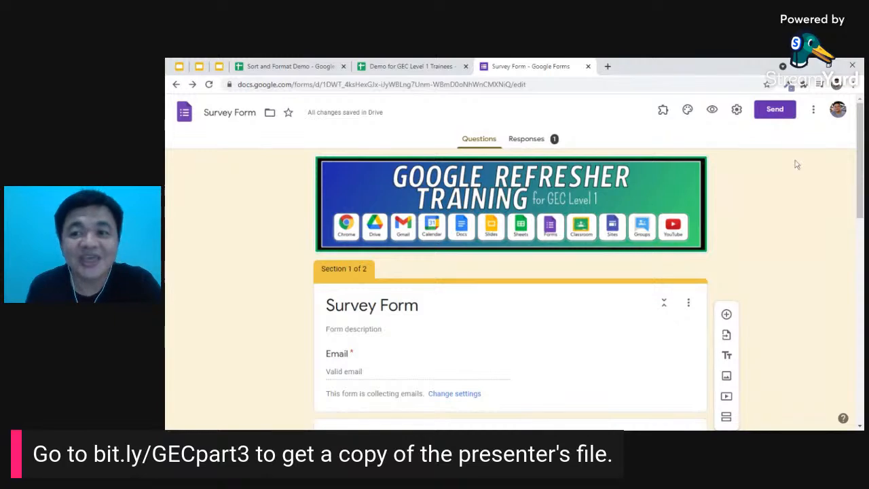
- Return to the Google Slides deck showing slide 21 on sharing a form
left_click(175, 64)
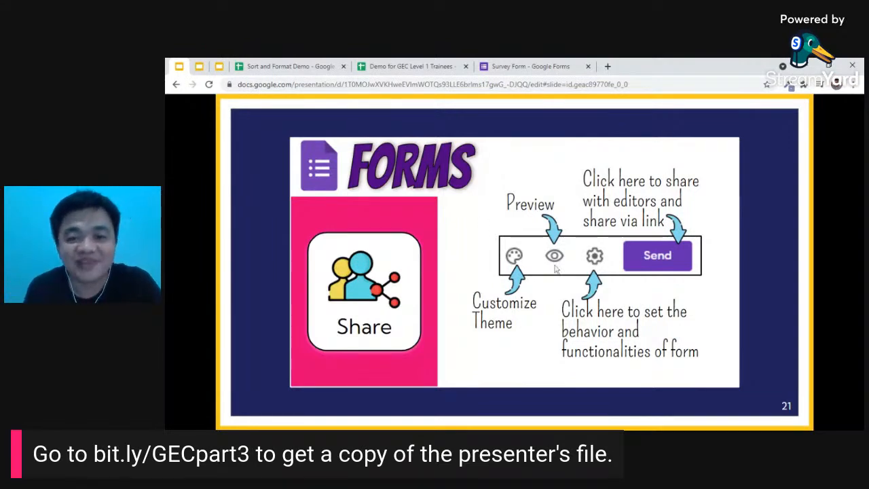
- Step through slides 22 and 23, then go back to the Survey Form editor
left_click(467, 270)
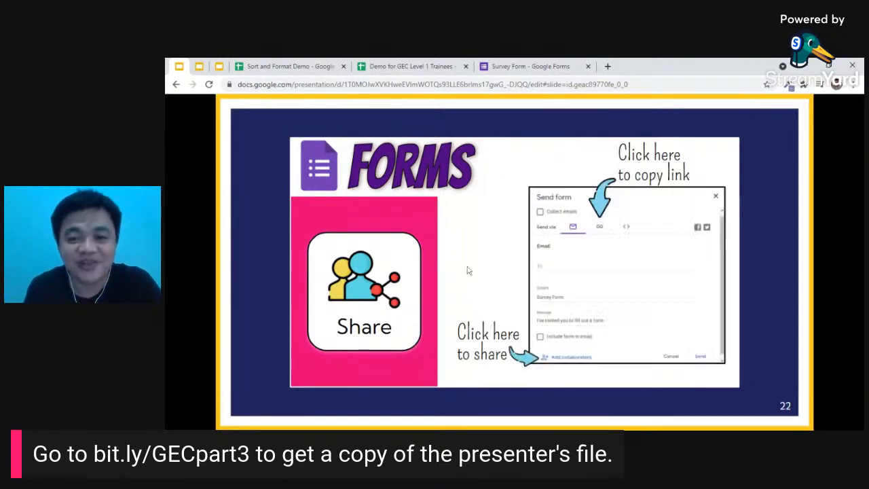
left_click(520, 239)
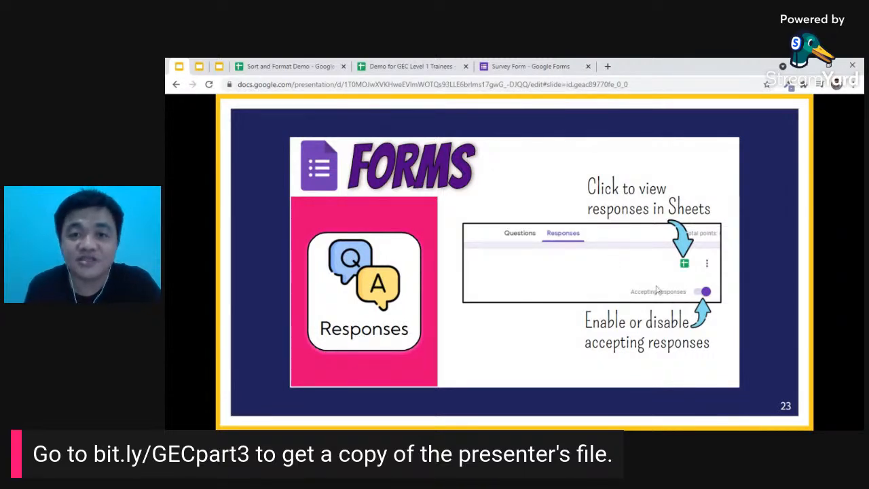
left_click(536, 62)
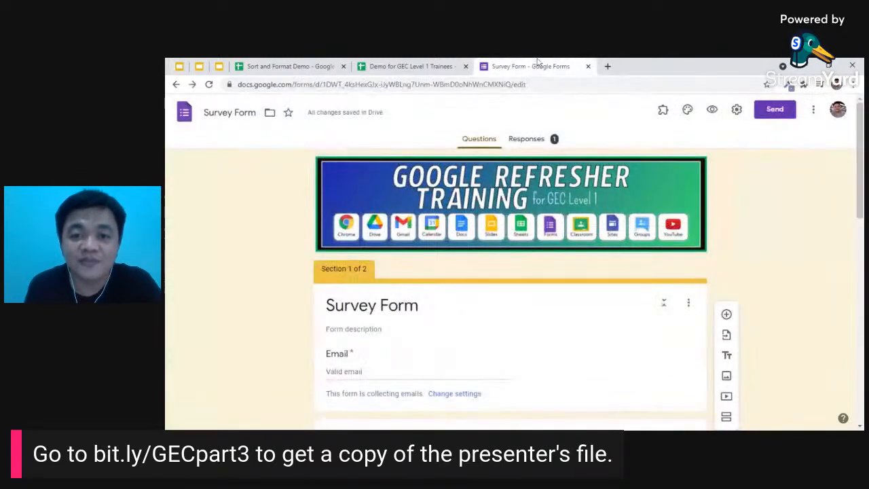
- View the Survey Form's 1 response and switch off Accepting responses
left_click(532, 140)
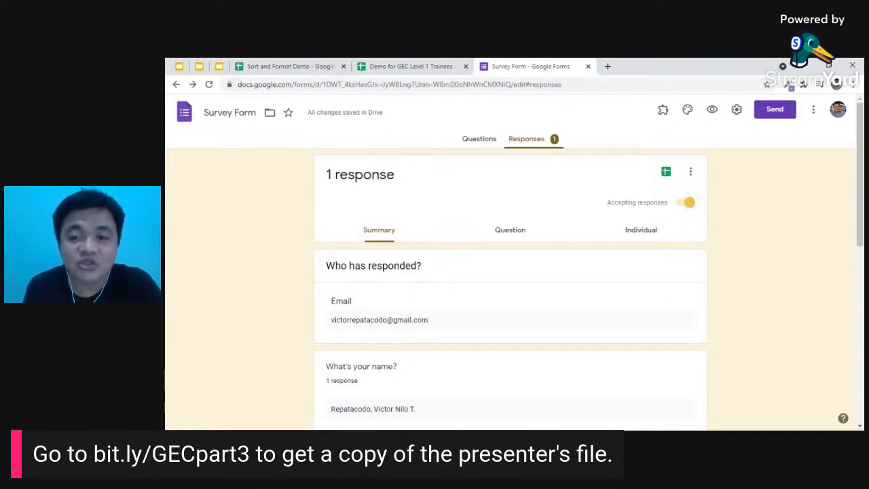
left_click(683, 204)
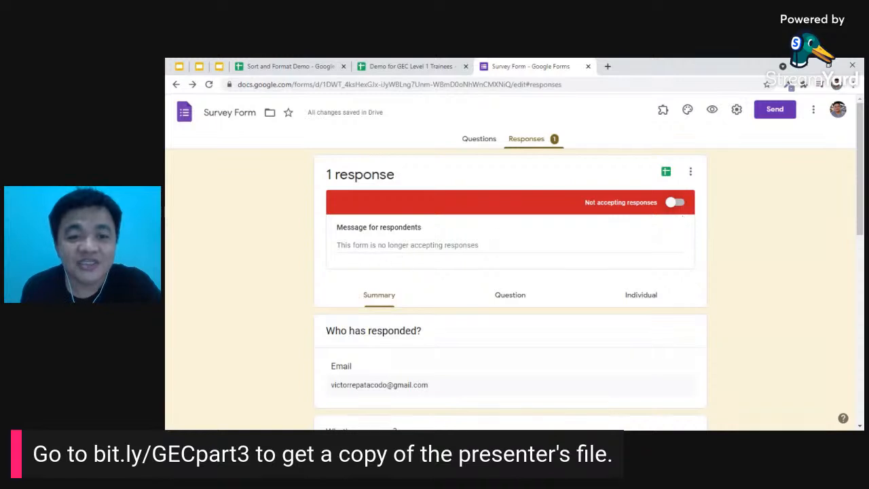
left_click(510, 246)
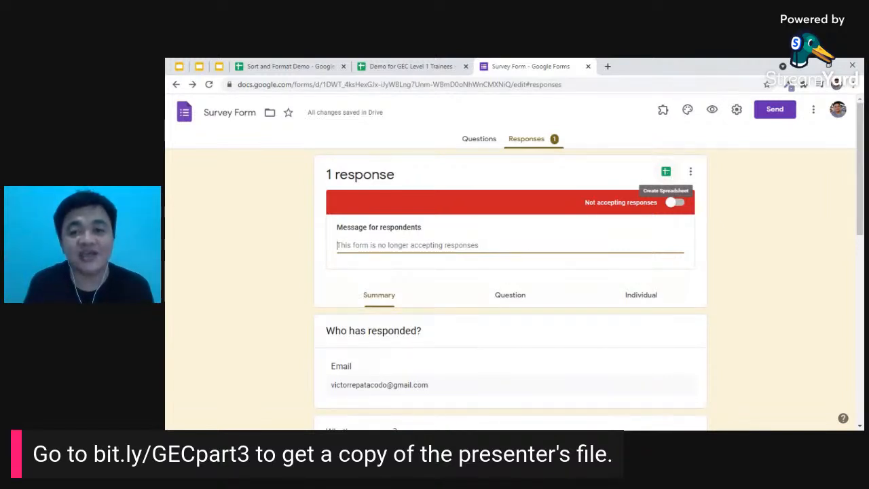
- Link responses to a new Survey Form (Responses) spreadsheet, then advance the deck to the Challenge slide
left_click(666, 172)
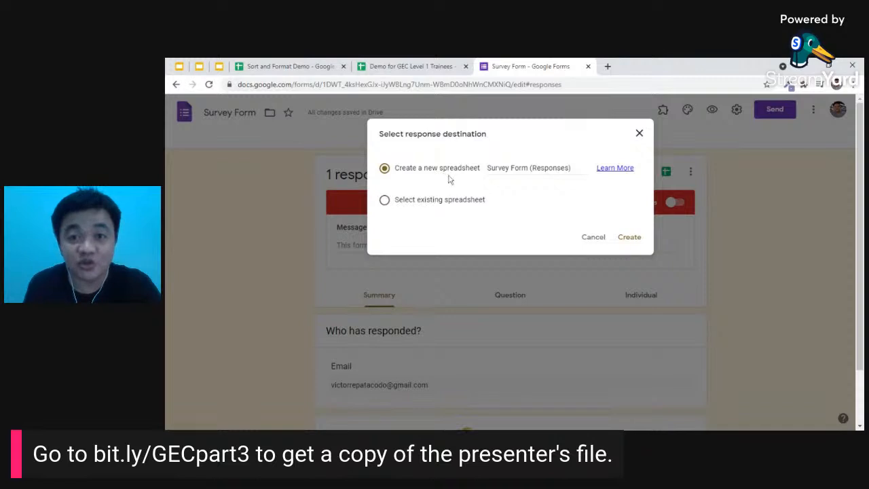
left_click(629, 237)
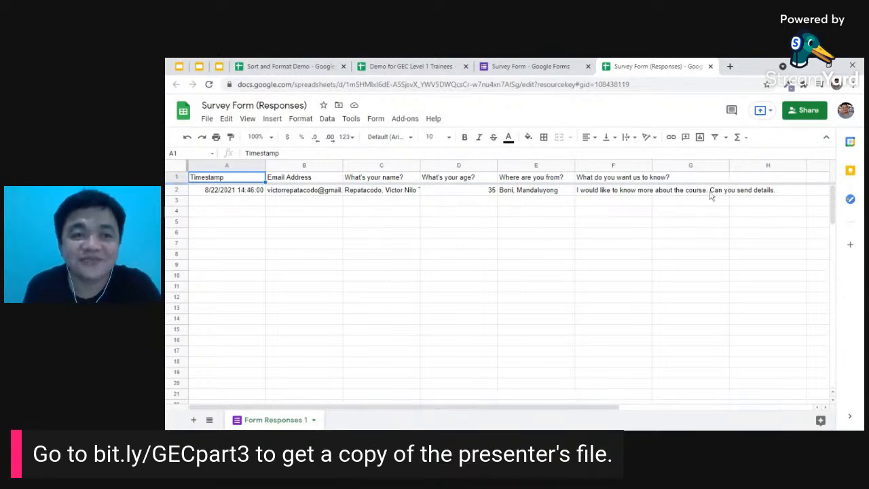
left_click(178, 66)
key("Right")
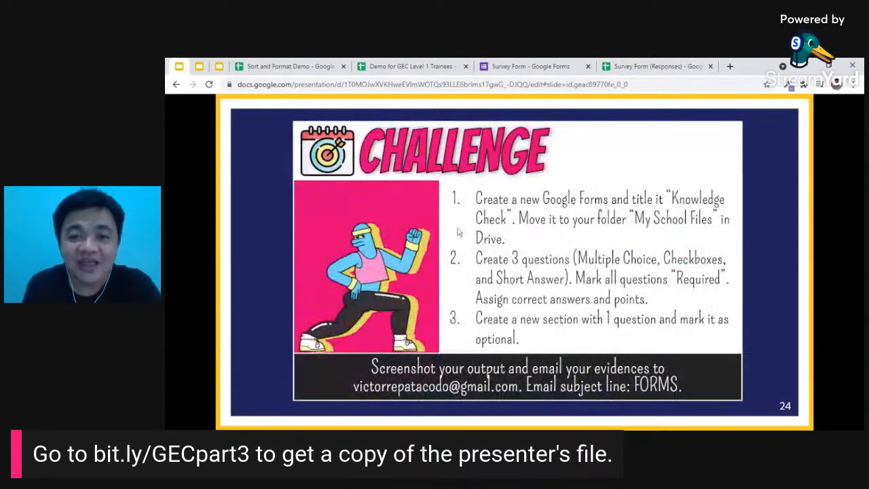
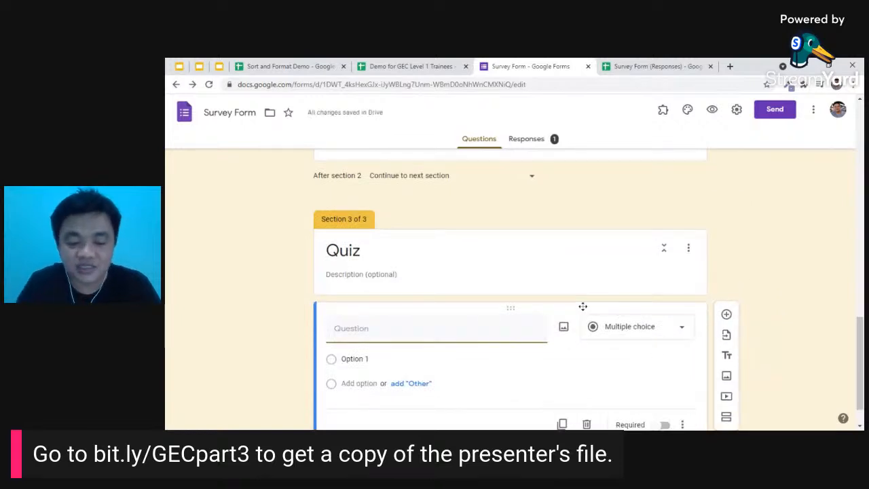
- Enter the question 'How many months in a year?' with first choices 12, 10 and 6
type("How many months in a year?")
left_click(355, 360)
type("12")
left_click(364, 390)
type("10")
left_click(371, 402)
type("6")
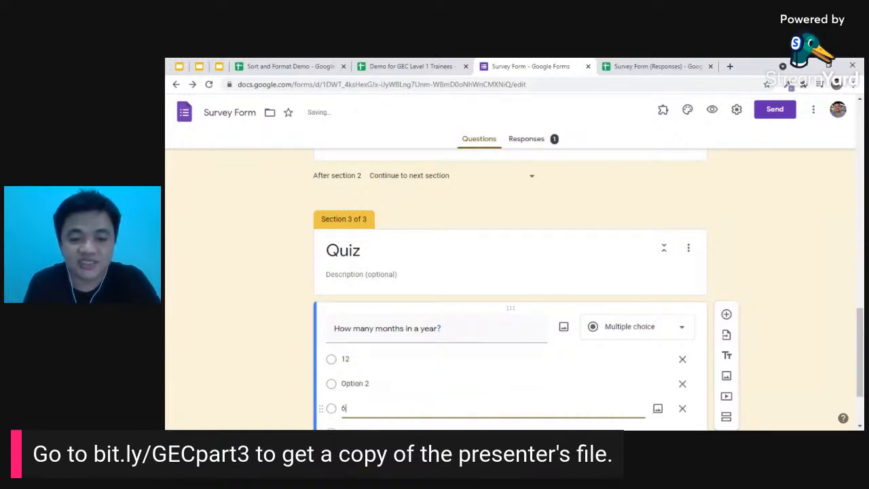
- Correct the second choice to 13 and add 24 as the fourth choice
scroll(368, 403, "down", 2)
left_click(367, 290)
type("13")
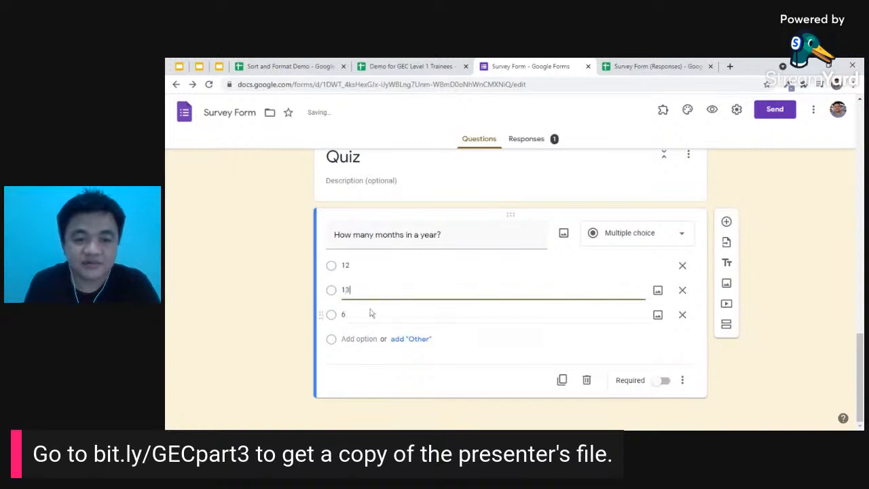
left_click(359, 338)
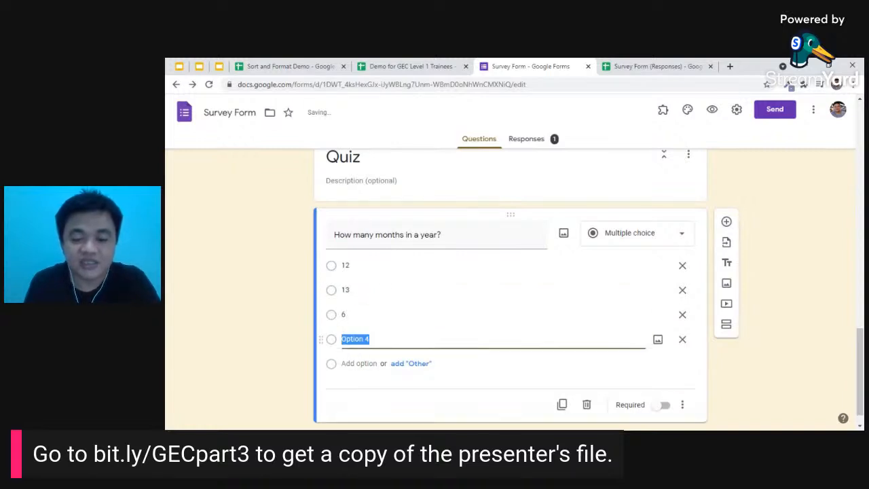
type("24")
left_click(445, 406)
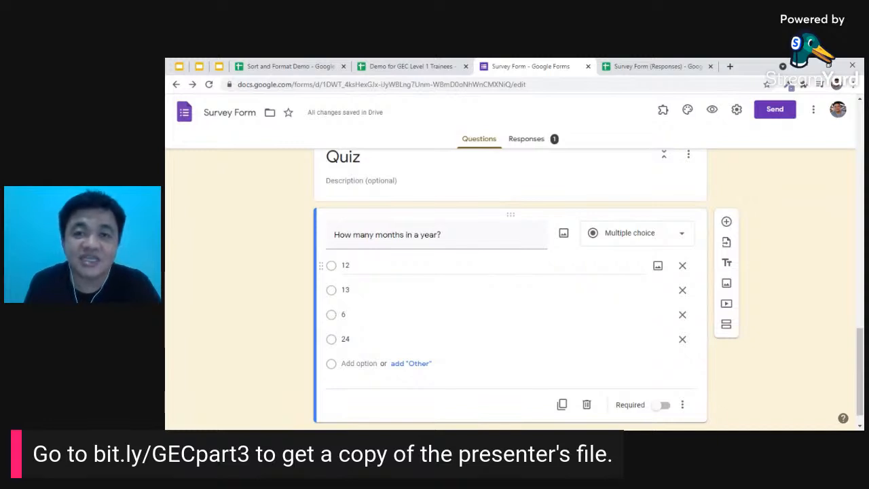
scroll(536, 264, "up", 3)
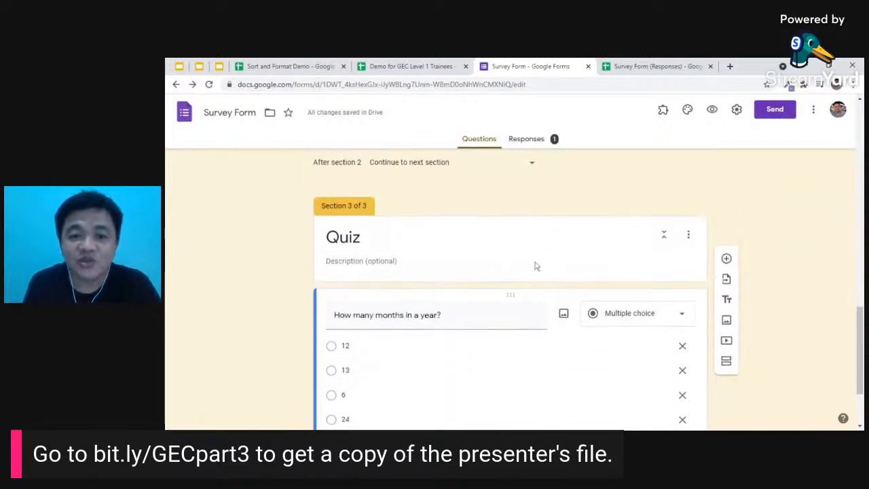
scroll(536, 265, "down", 3)
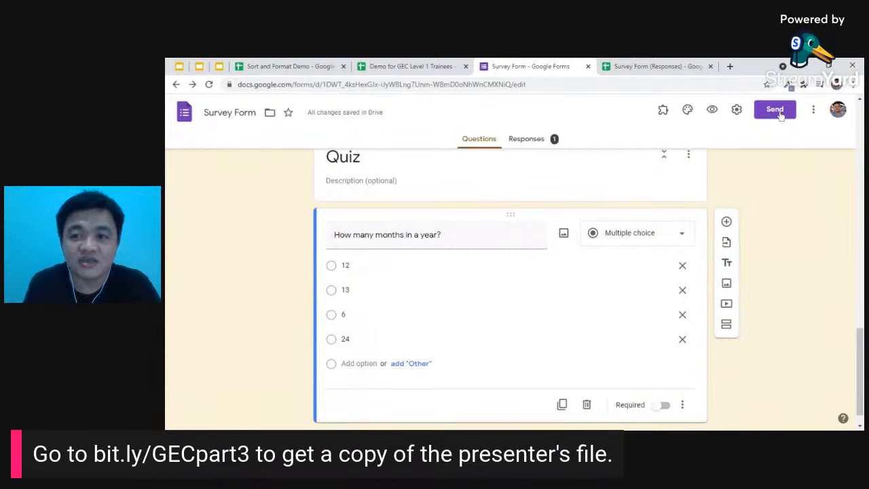
- Turn on Make this a quiz in the form's Quizzes settings and save
left_click(738, 112)
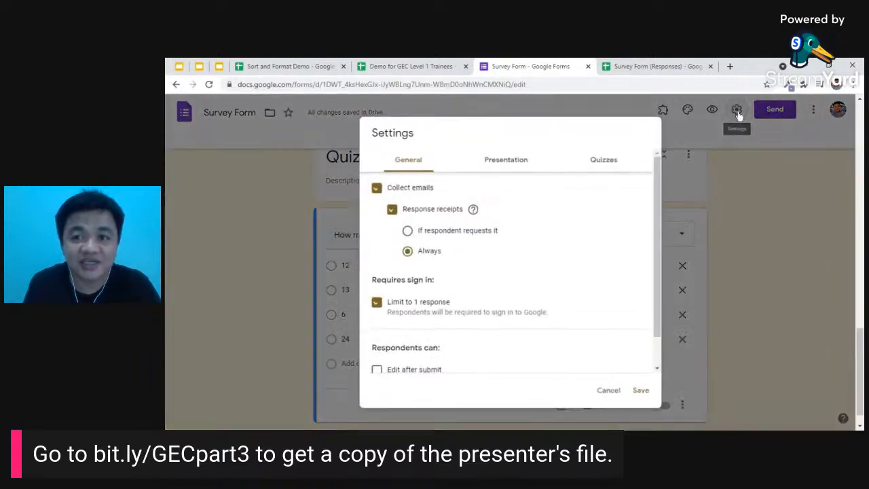
left_click(609, 165)
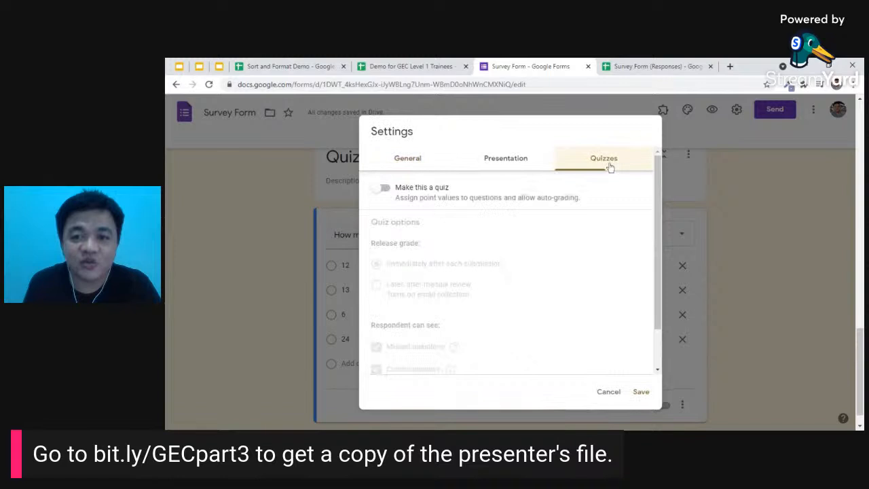
left_click(386, 189)
scroll(394, 200, "down", 1)
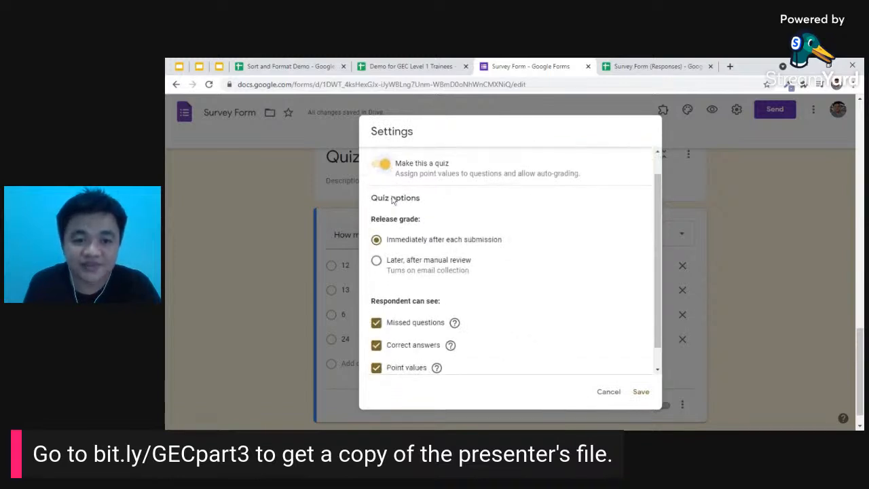
left_click(641, 393)
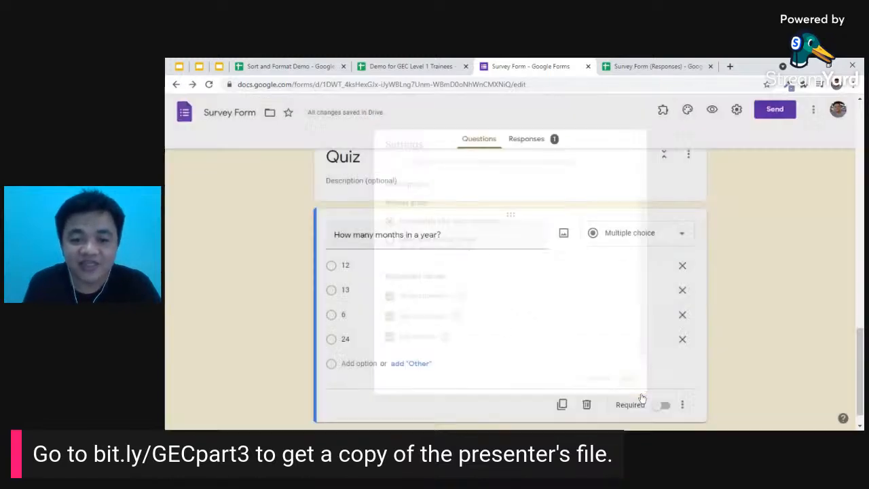
scroll(635, 322, "down", 1)
scroll(604, 315, "up", 4)
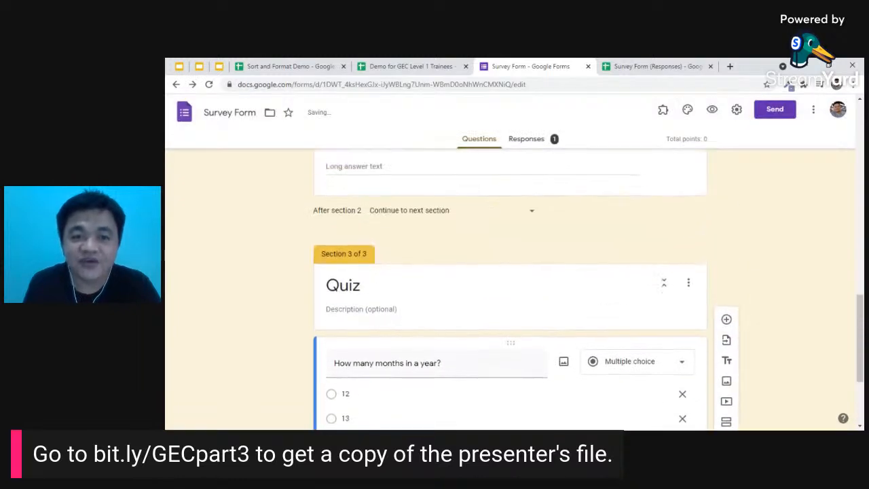
scroll(602, 326, "down", 4)
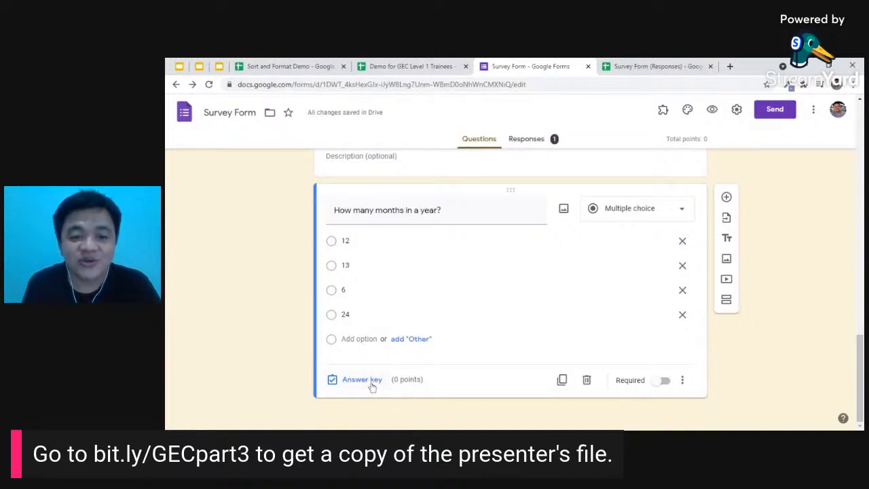
- Set the answer key to 12 as the correct answer, worth 1 point
left_click(371, 383)
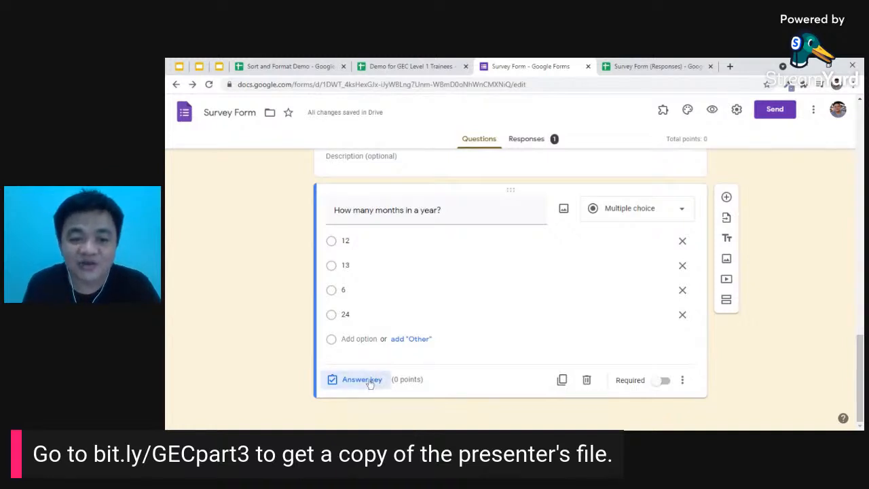
left_click(336, 264)
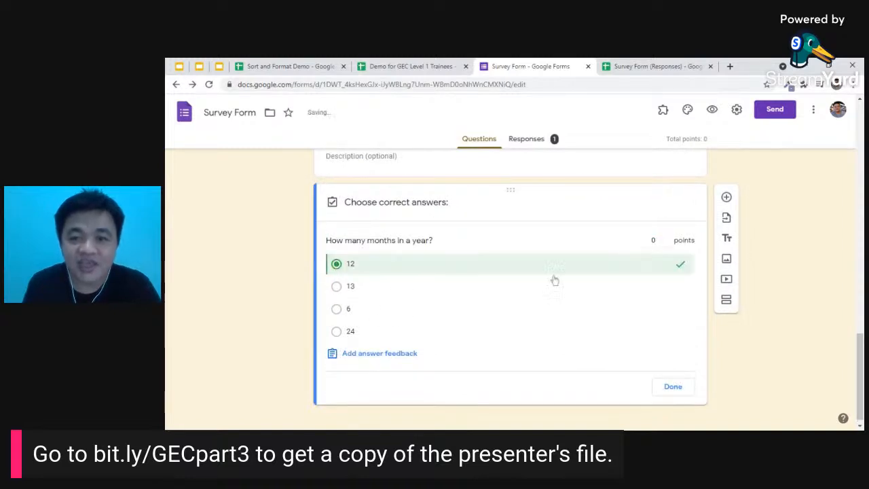
left_click(654, 241)
type("1")
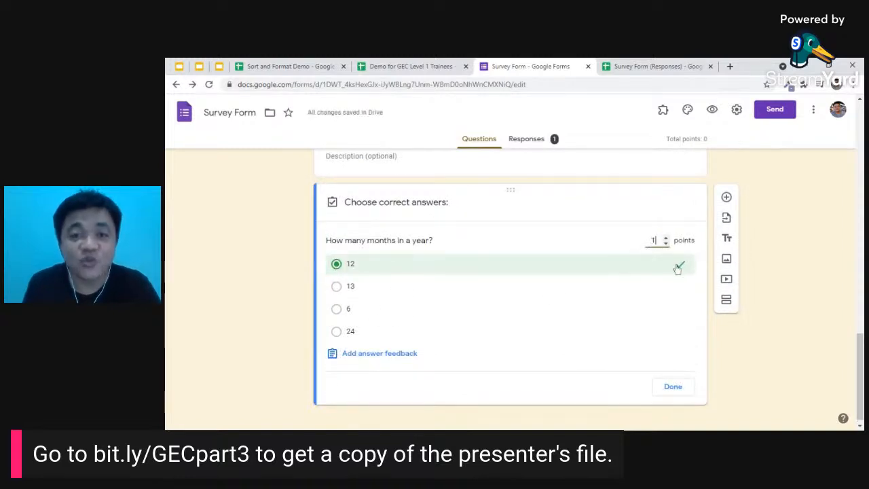
left_click(673, 388)
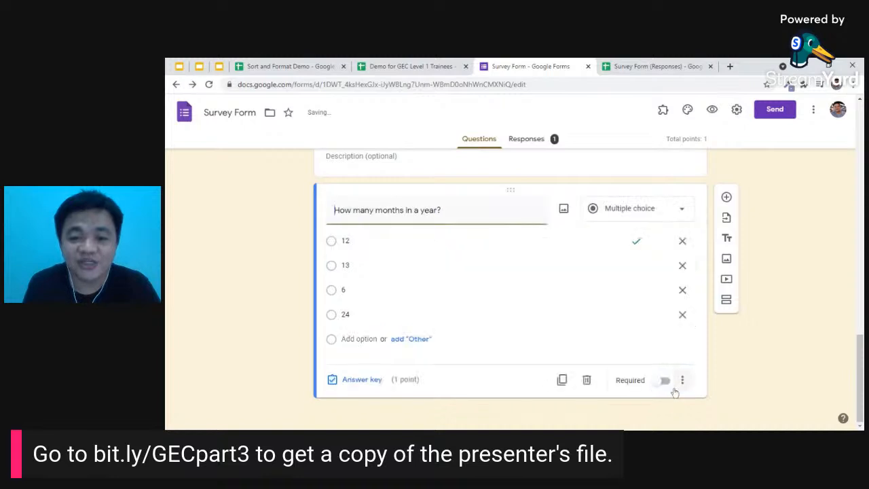
- Make the months question required and shuffle its option order
left_click(664, 382)
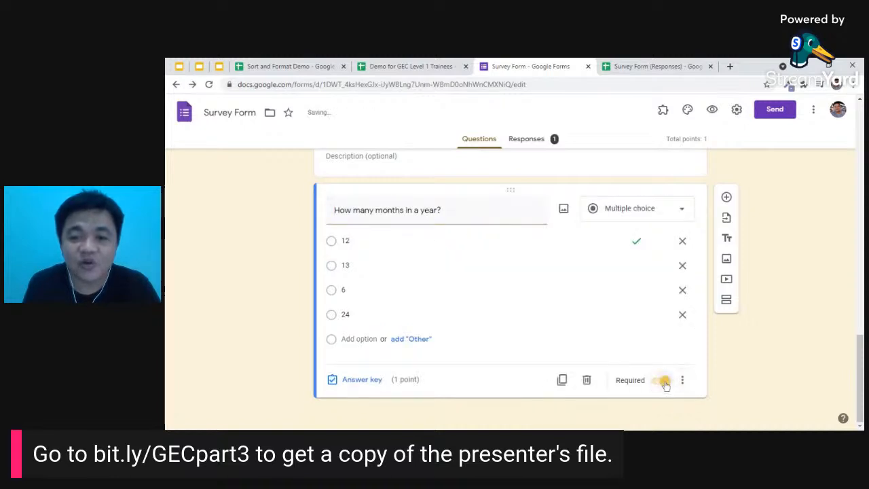
left_click(682, 380)
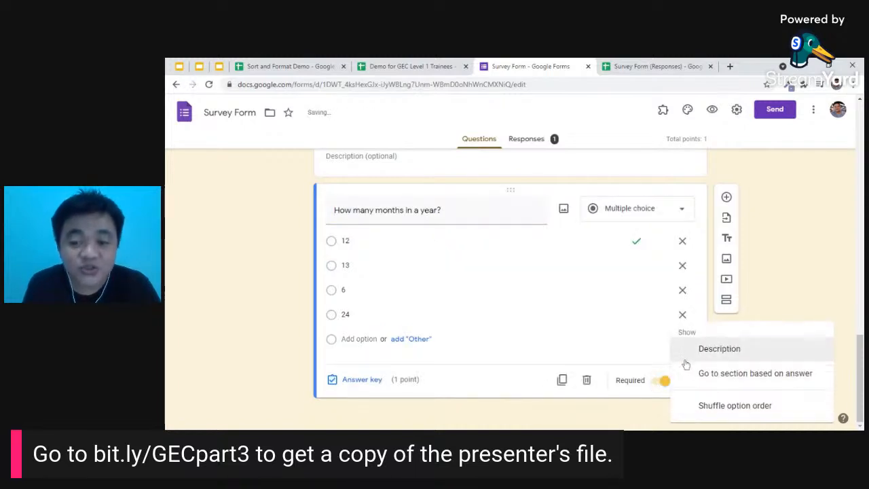
left_click(731, 406)
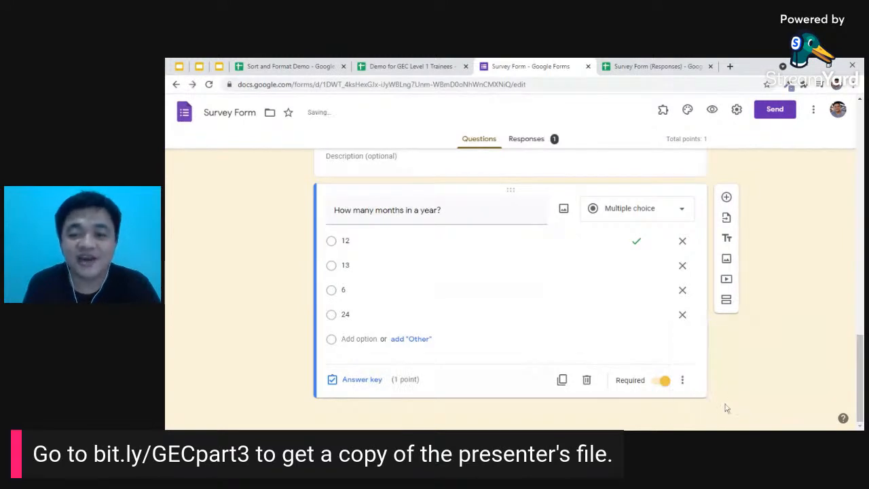
scroll(553, 282, "up", 2)
scroll(555, 292, "up", 5)
left_click_drag(863, 285, 859, 391)
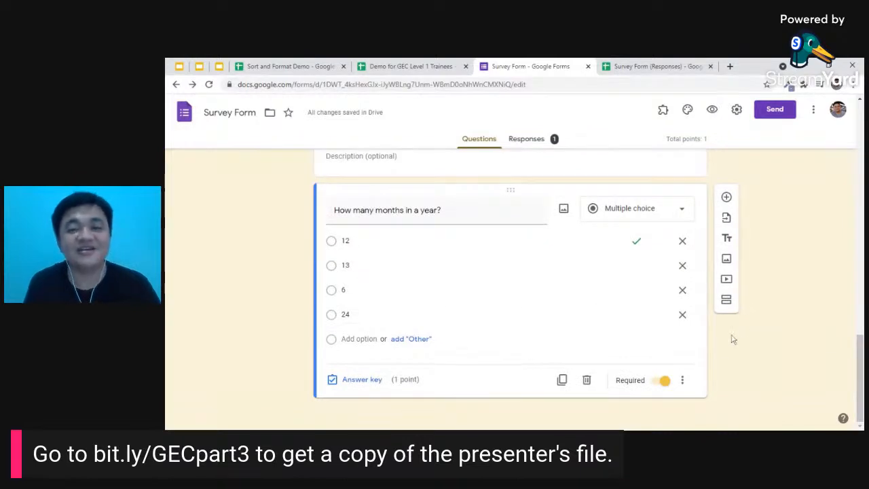
scroll(751, 316, "up", 1)
- Resume accepting responses on the Survey Form
left_click(712, 111)
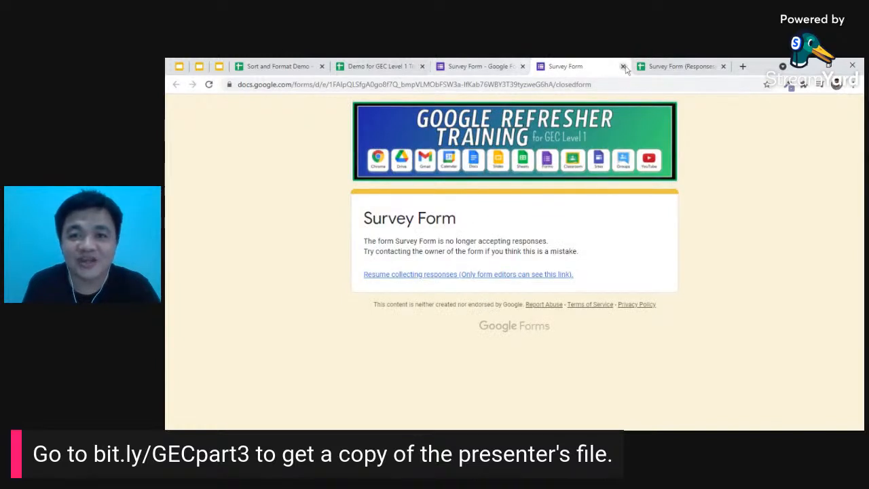
left_click(521, 274)
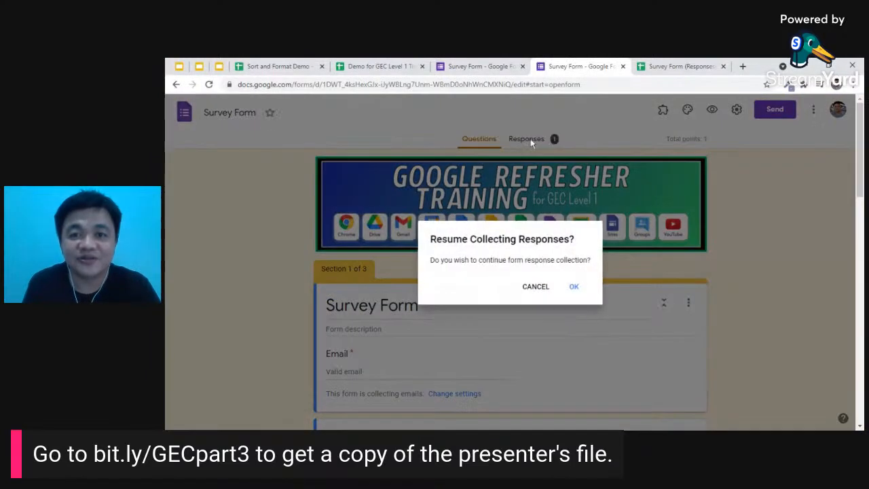
left_click(573, 287)
- Delete the single test response from the Individual view and return to the Questions editor
left_click(526, 138)
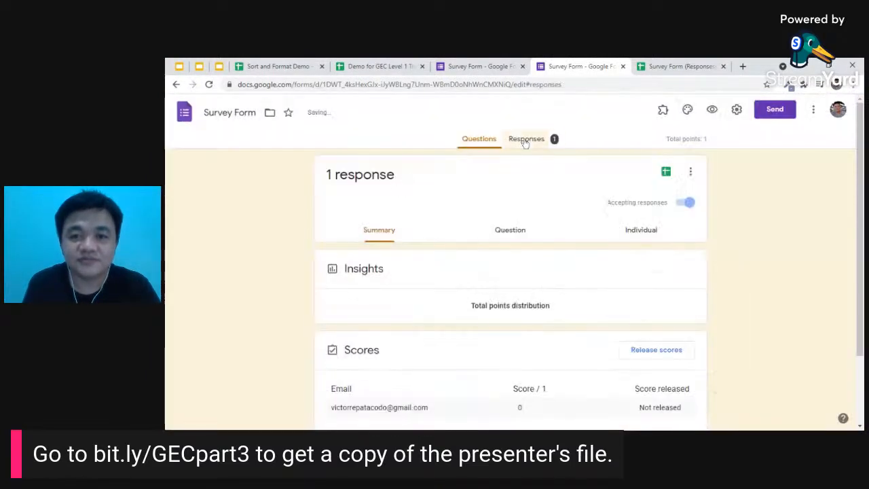
left_click(635, 231)
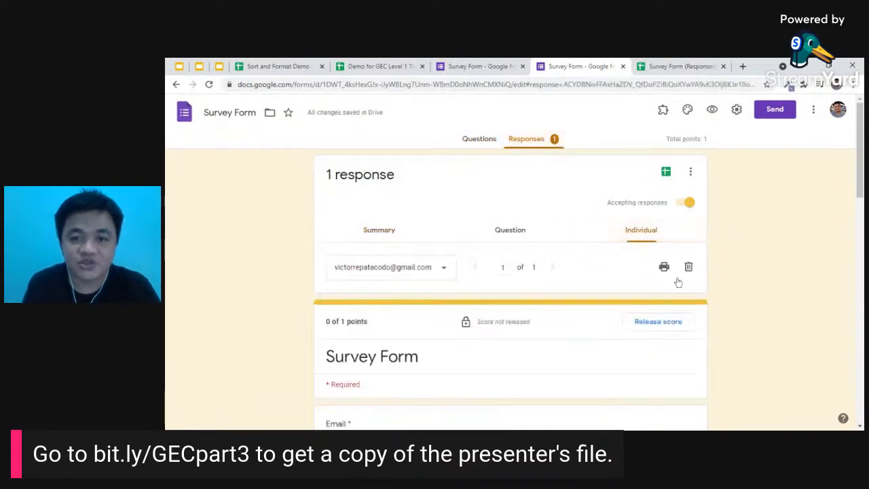
left_click(689, 266)
left_click(595, 292)
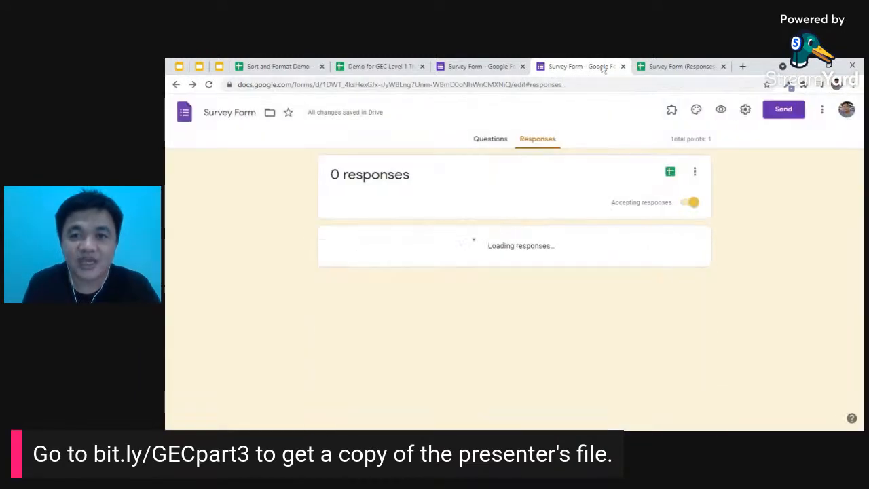
left_click(464, 66)
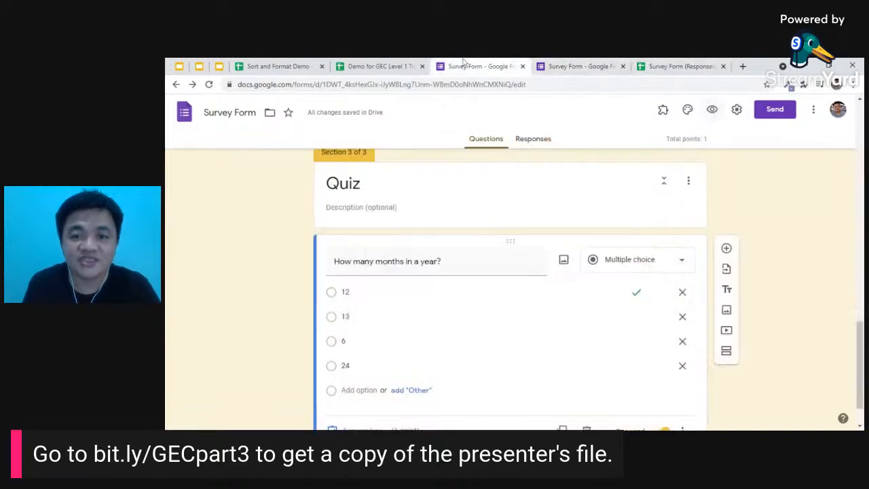
scroll(514, 228, "up", 10)
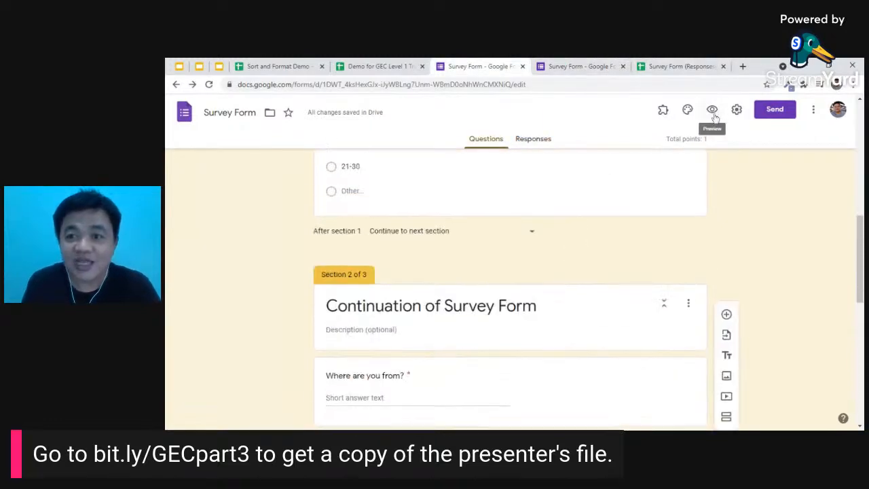
- In the preview, fill page 1 with an email, age Other 35 and a name
left_click(713, 112)
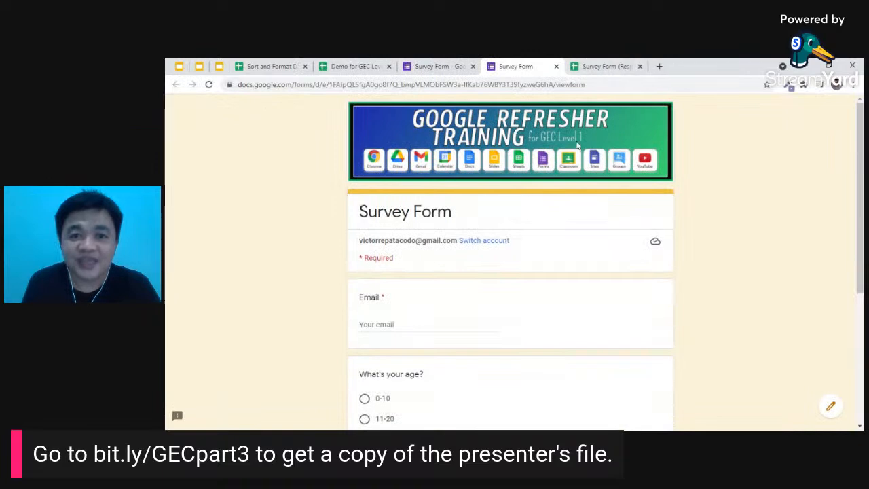
scroll(485, 230, "down", 1)
scroll(484, 230, "down", 1)
left_click(434, 225)
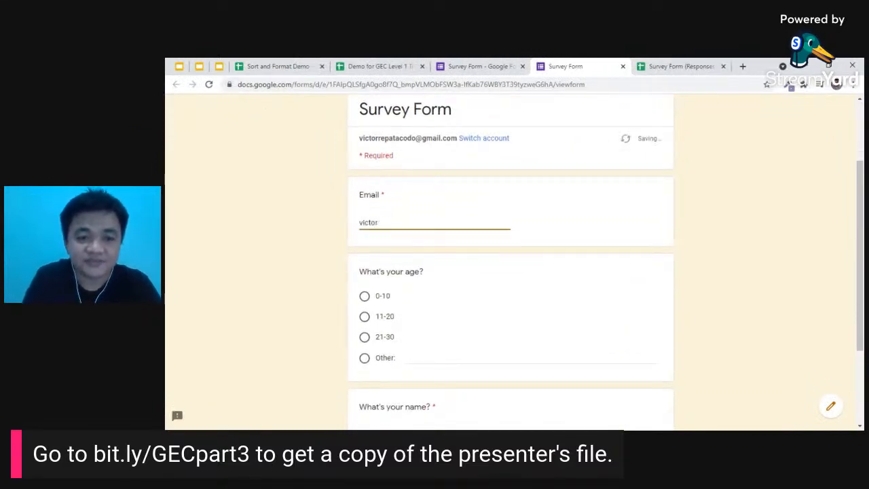
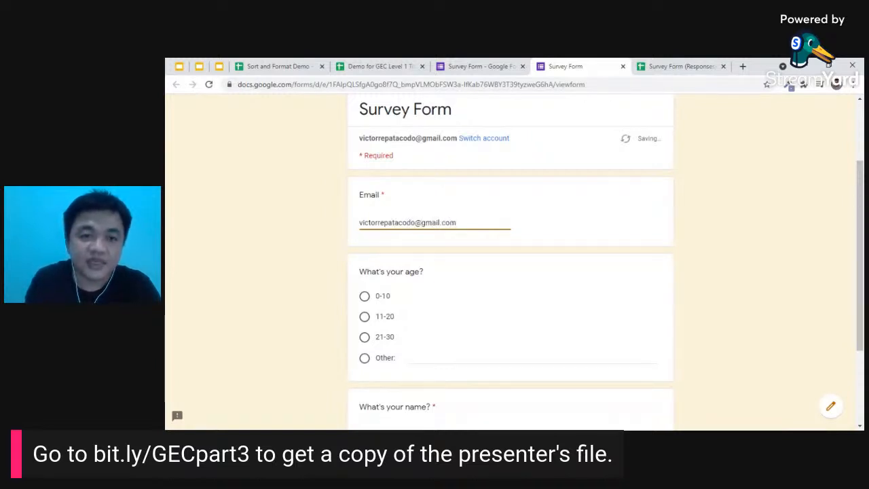
scroll(410, 229, "down", 2)
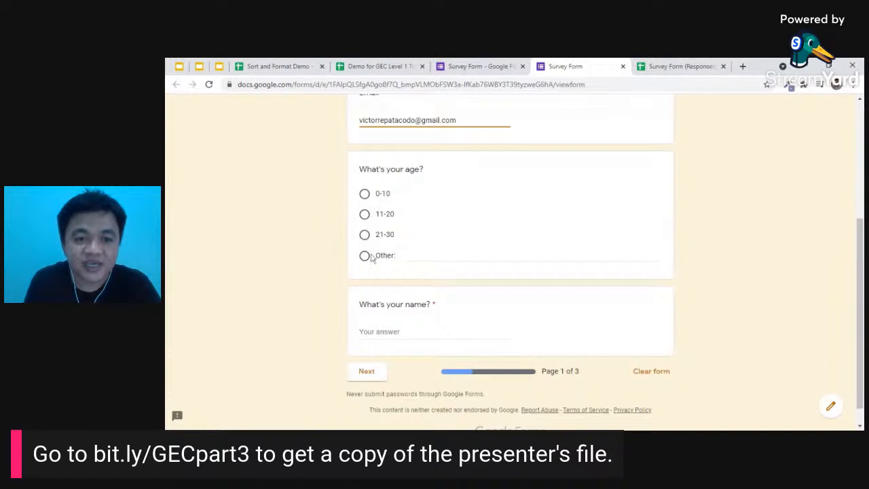
left_click(372, 257)
type("35")
key("Tab")
scroll(428, 355, "down", 1)
type("Victor Nilo Repatacodo")
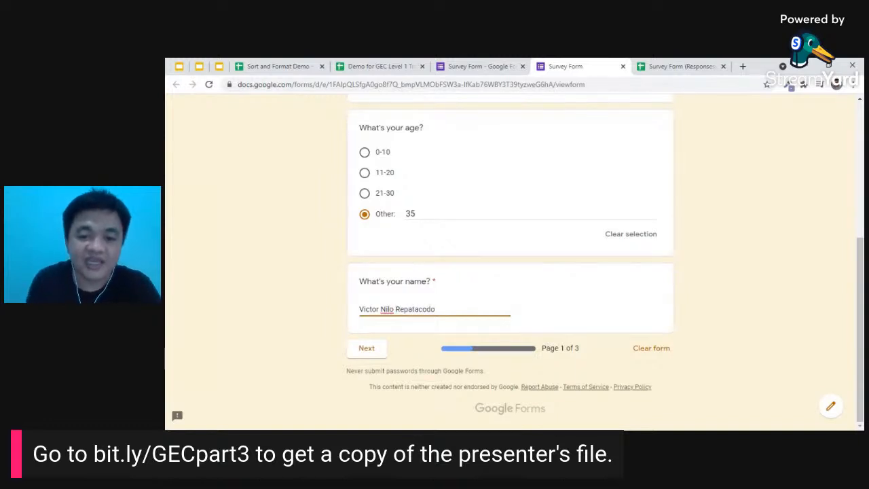
left_click(369, 350)
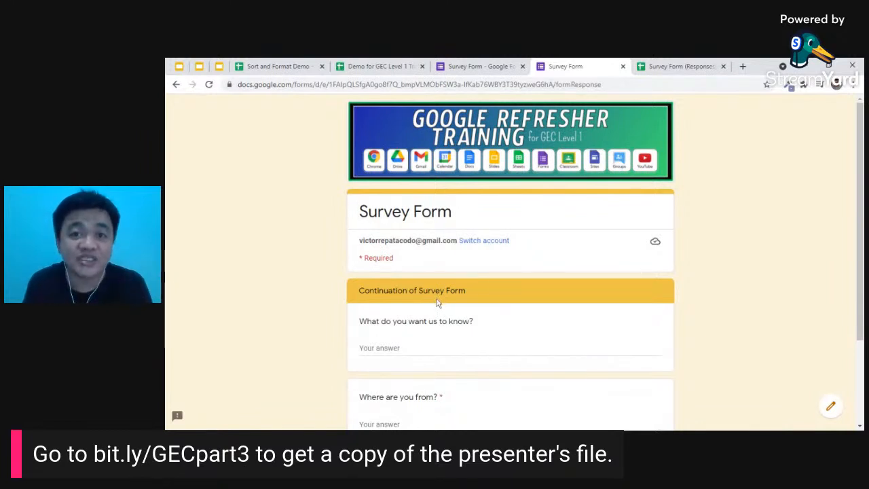
- Answer page 2 with 'Non' and 'Ma', then advance to the Quiz page
scroll(457, 295, "down", 3)
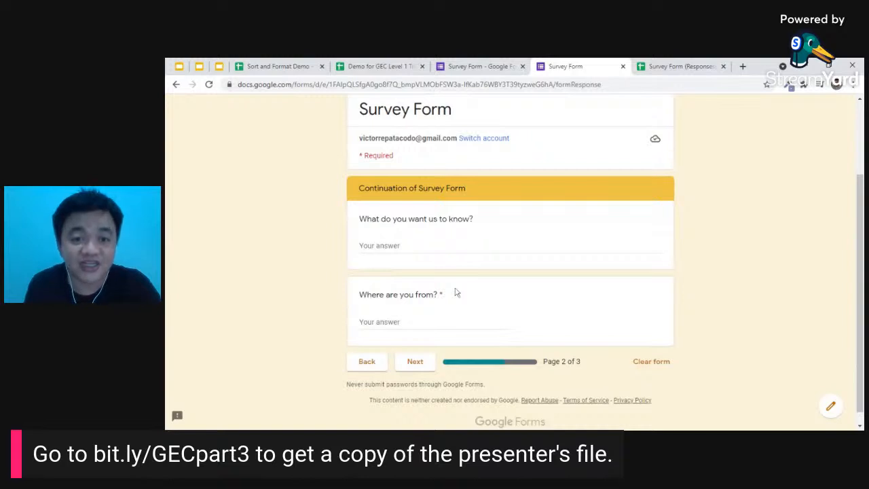
left_click(491, 251)
type("None")
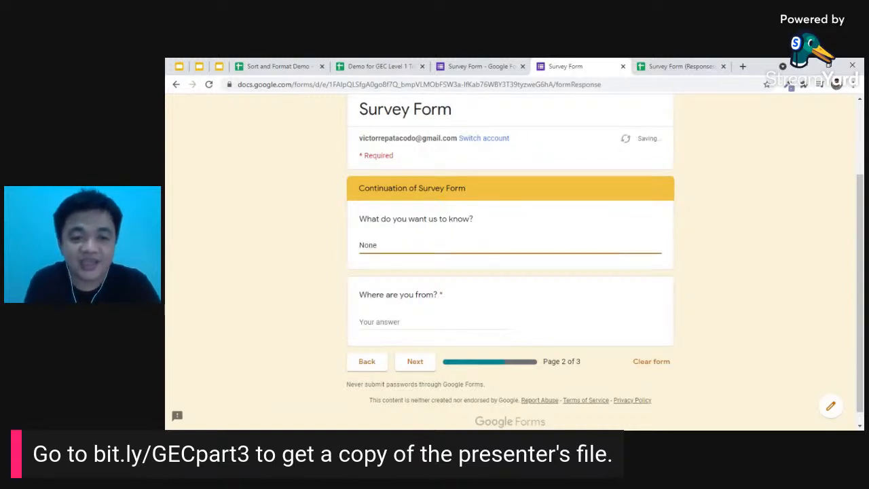
key("Tab")
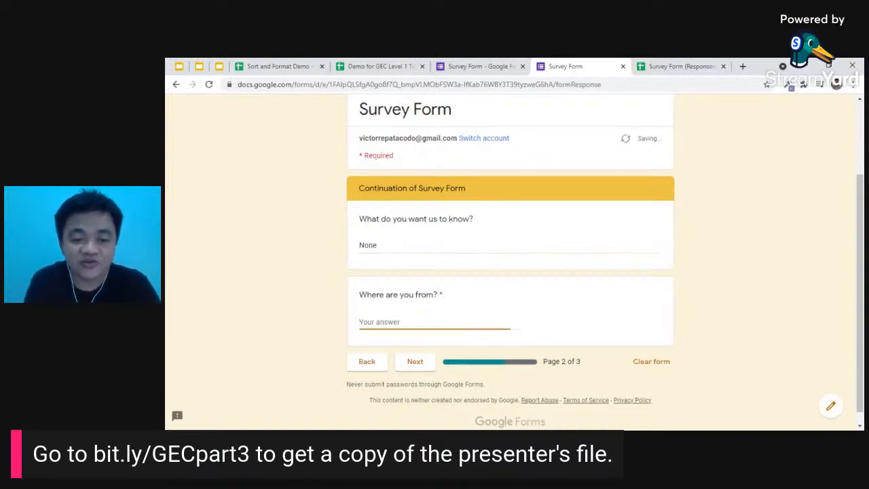
type("Mandaluyong")
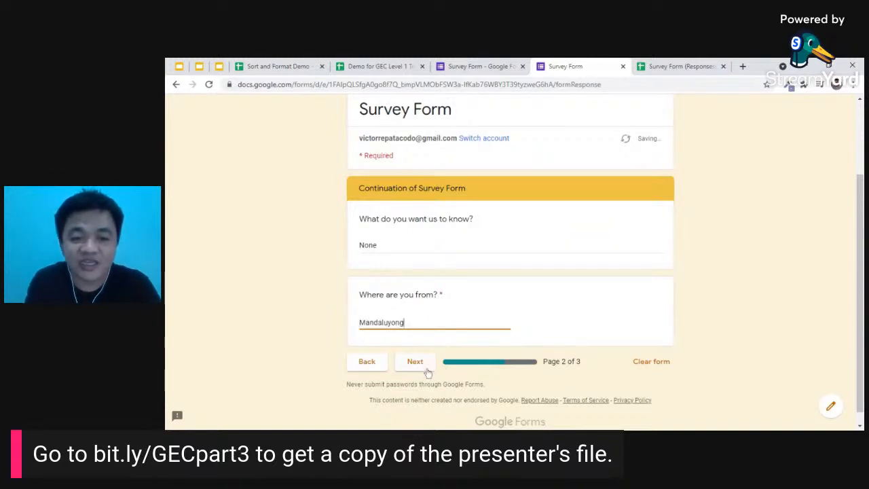
left_click(428, 369)
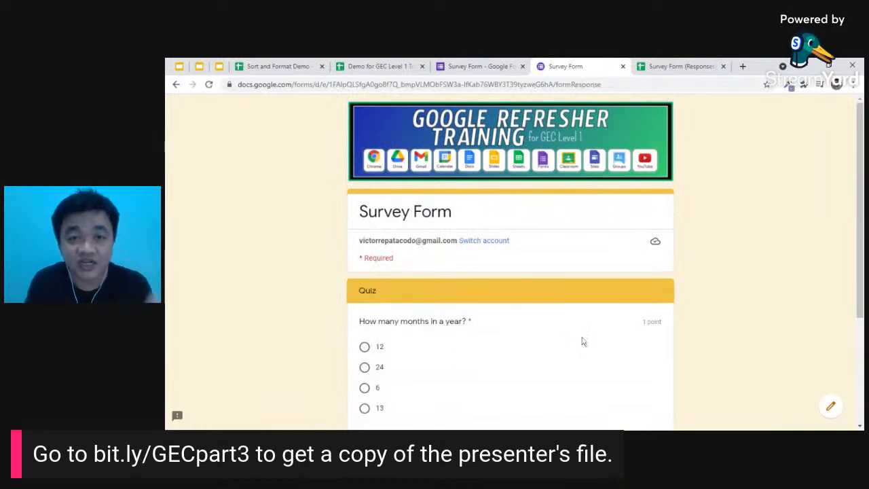
- Pick 12 as the quiz answer and submit the form
scroll(583, 347, "down", 3)
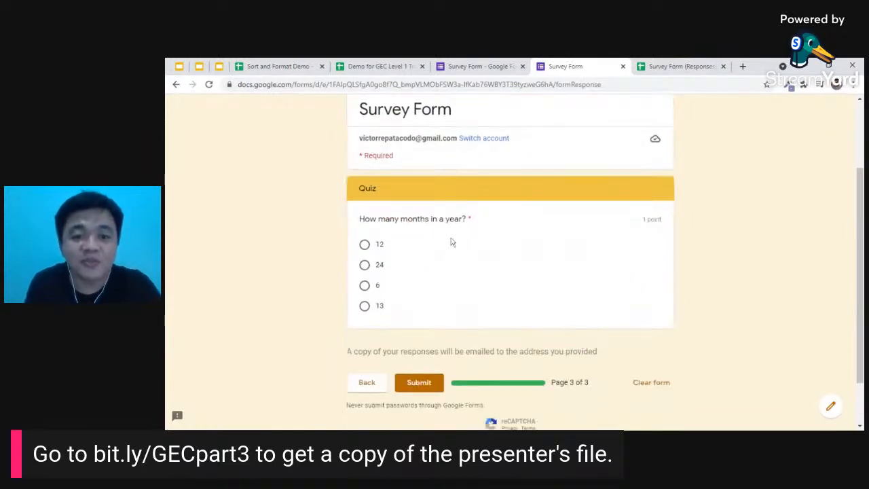
left_click(364, 246)
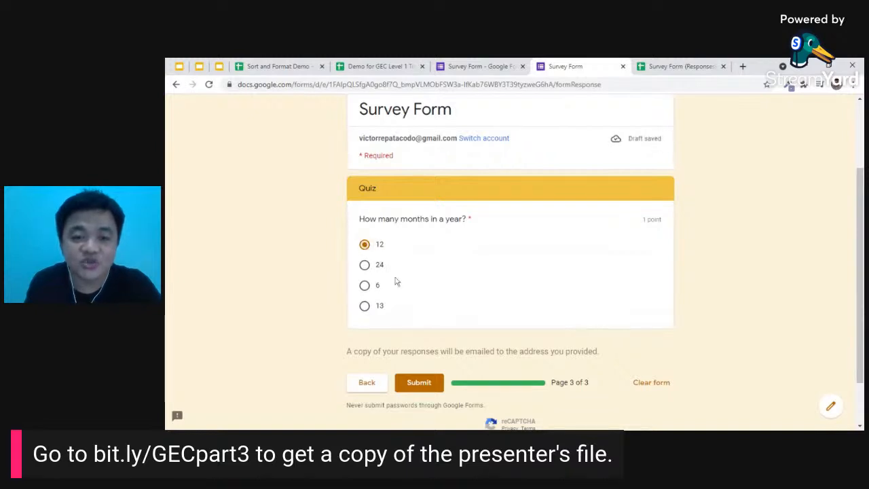
left_click(428, 387)
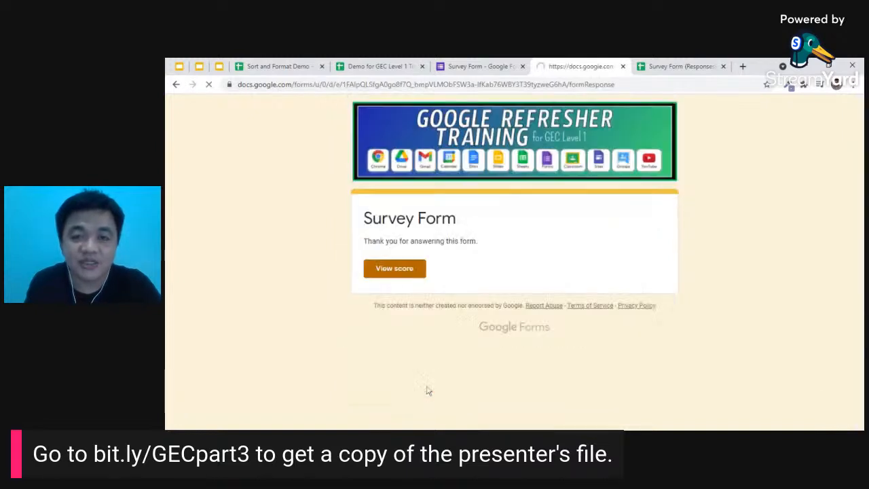
- Open View score to see 1/1 total points and check 12 marked correct
left_click(404, 272)
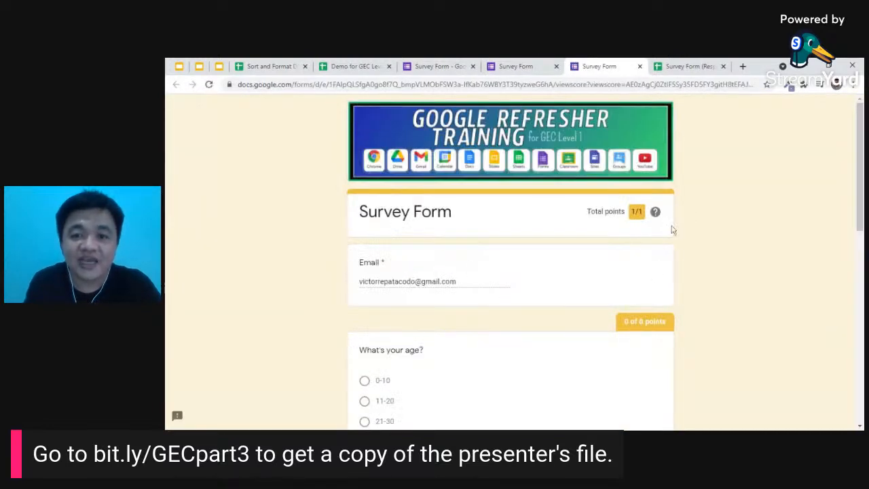
left_click_drag(632, 213, 638, 213)
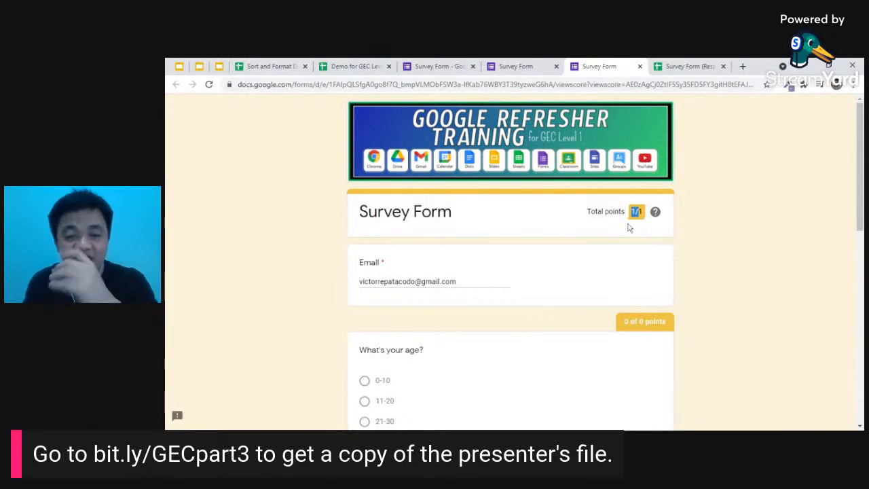
scroll(650, 244, "down", 5)
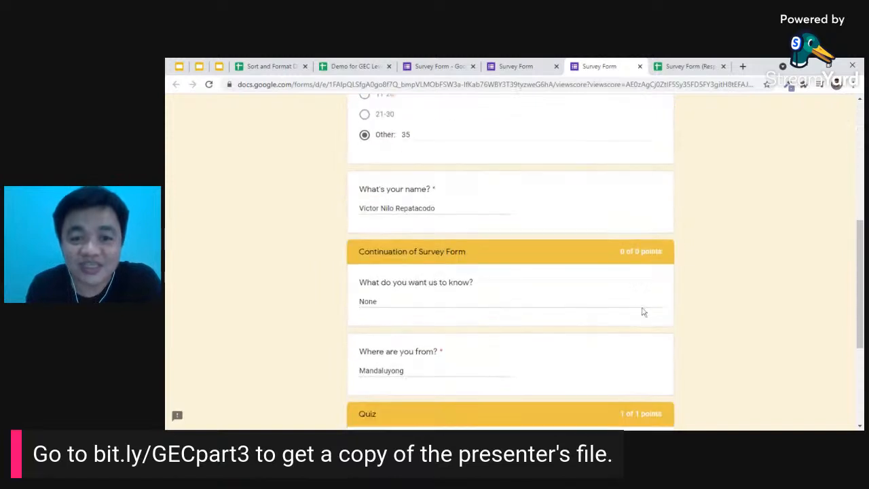
scroll(632, 313, "down", 3)
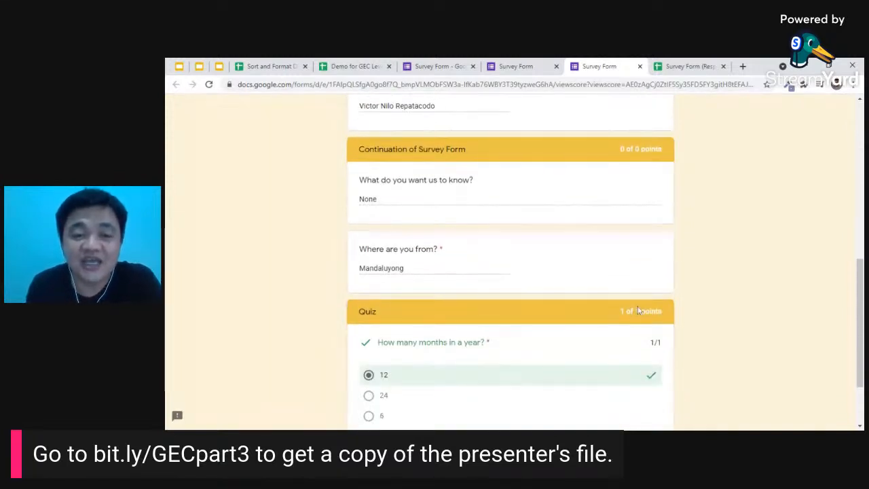
scroll(640, 307, "down", 2)
scroll(640, 308, "up", 2)
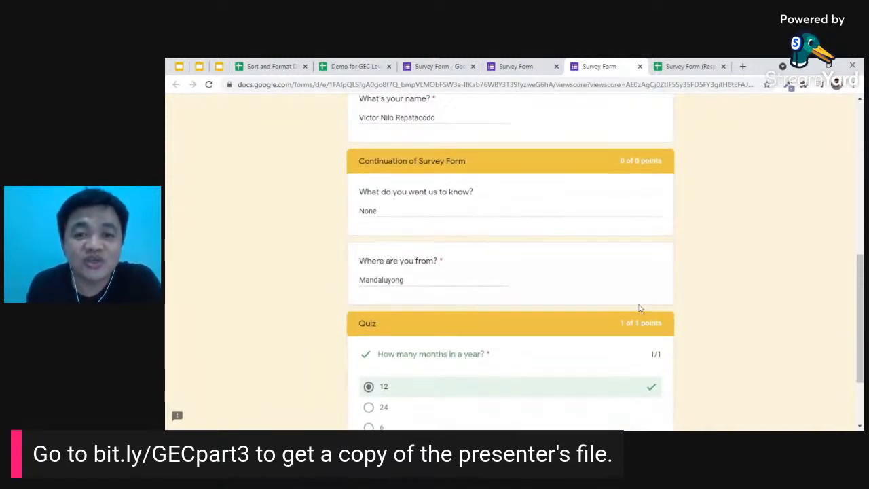
scroll(639, 308, "down", 3)
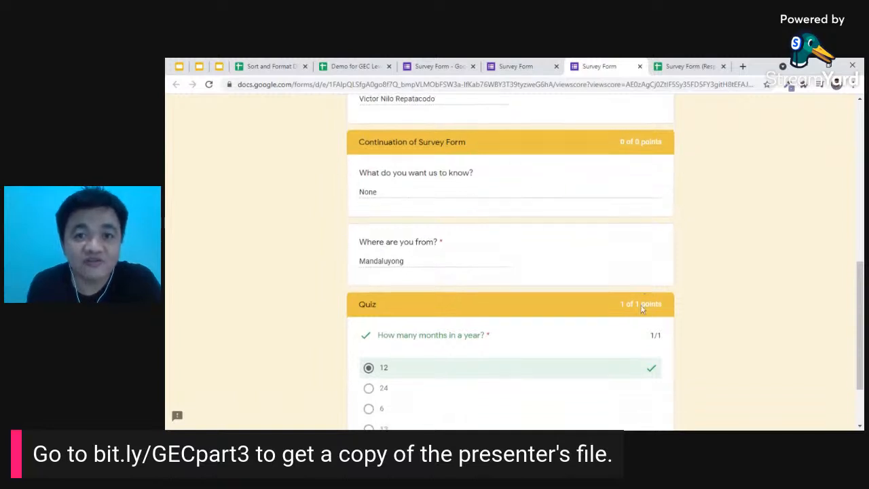
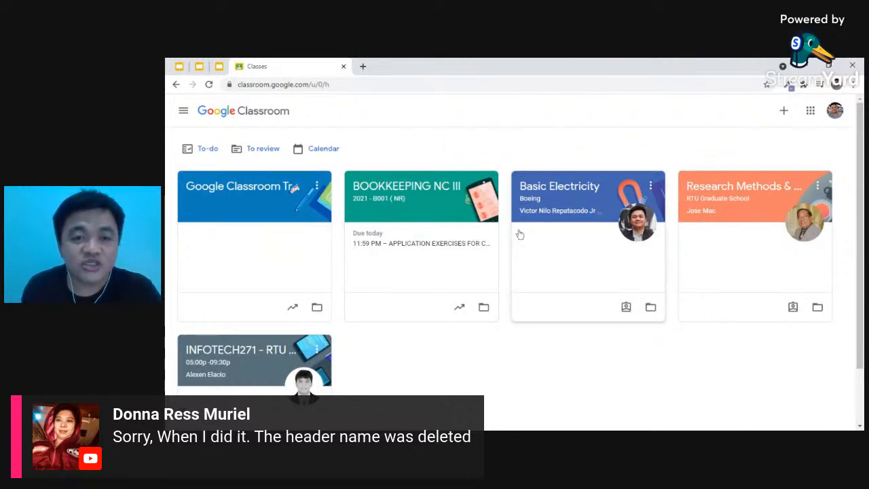
- Switch to the other teacher account's classes and close the old classes tab
left_click(835, 110)
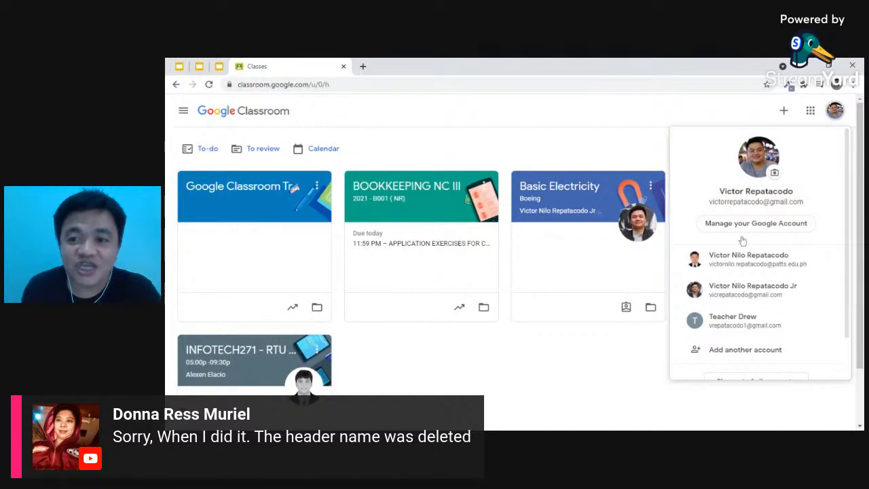
left_click(724, 265)
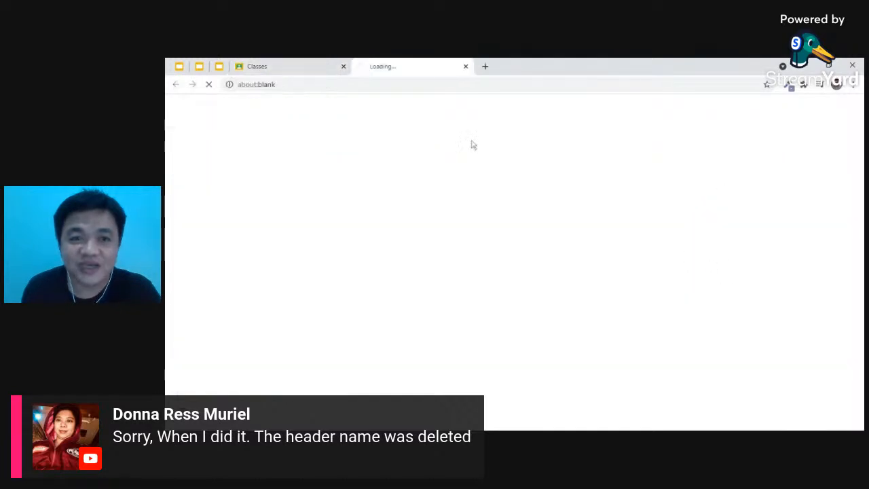
left_click(344, 67)
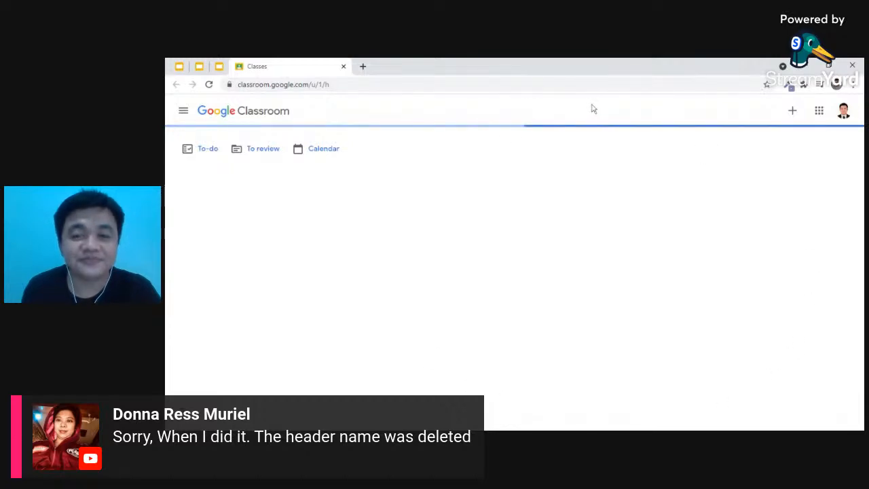
- Bring up the Join/Create class menu, then show the 'Classroom' slide about launching Classroom
scroll(500, 176, "down", 2)
scroll(499, 176, "down", 2)
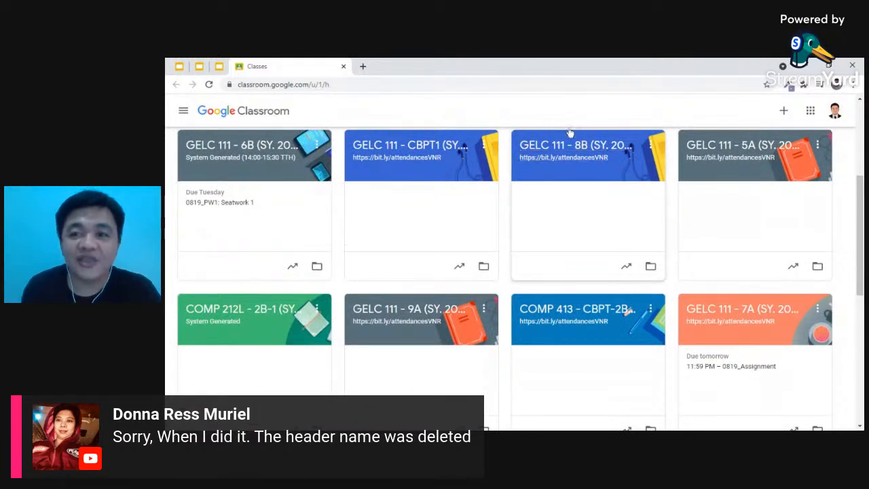
left_click(786, 116)
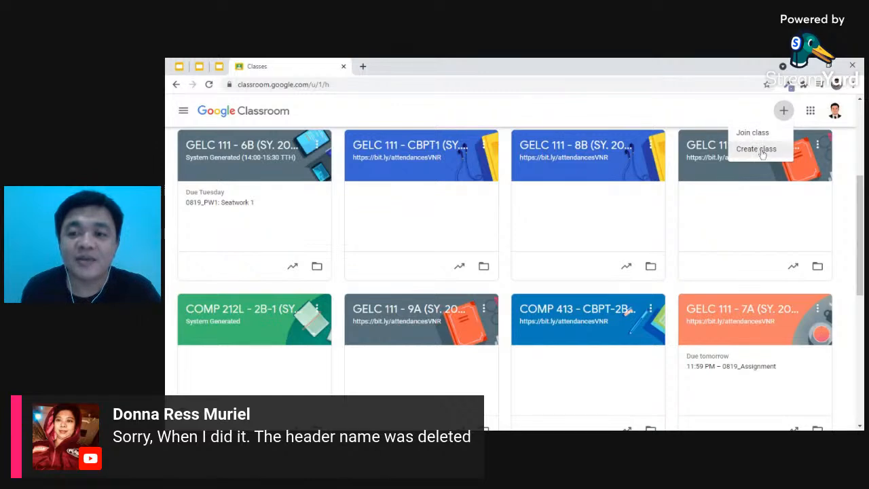
left_click(179, 66)
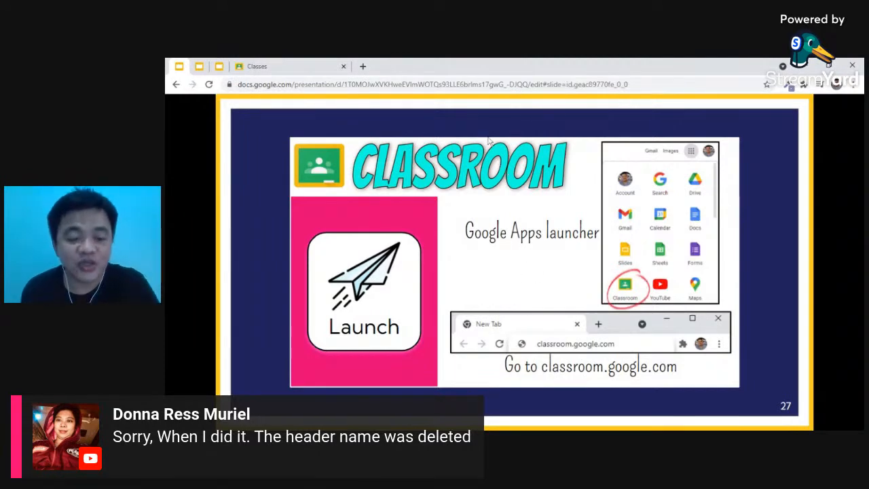
left_click(302, 66)
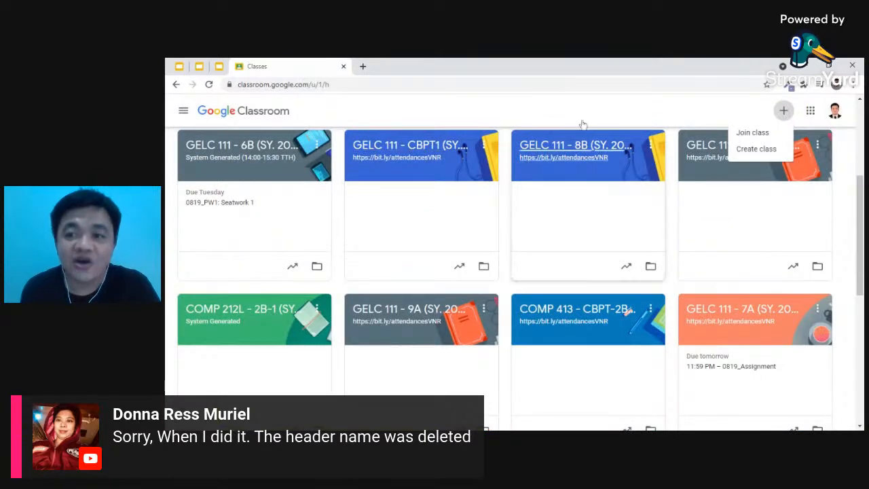
- Create a new class with the class name 'Computer'
left_click(757, 151)
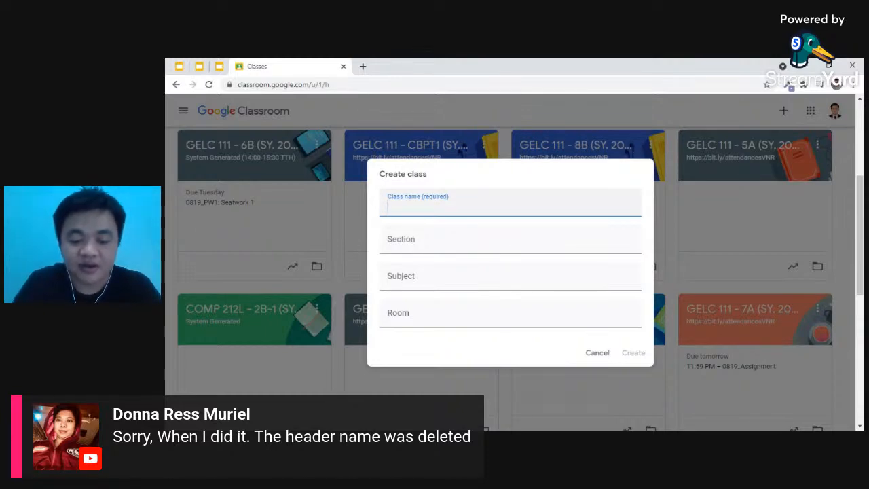
type("Computer")
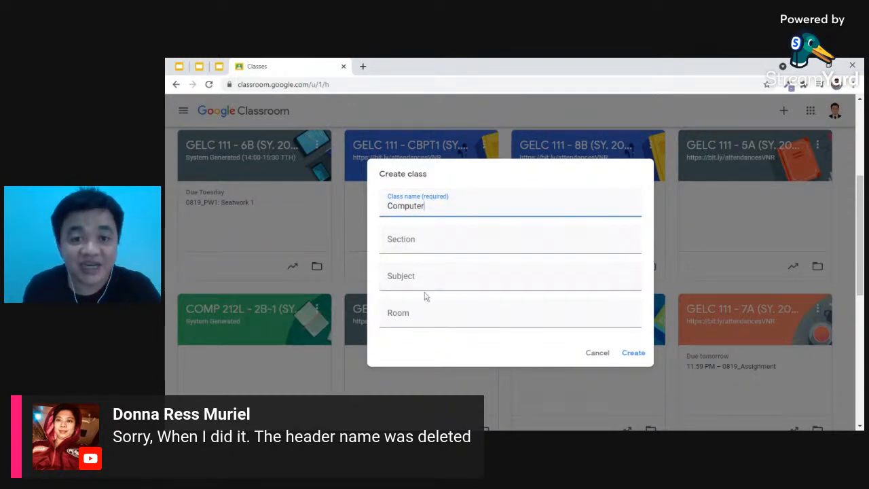
left_click(634, 353)
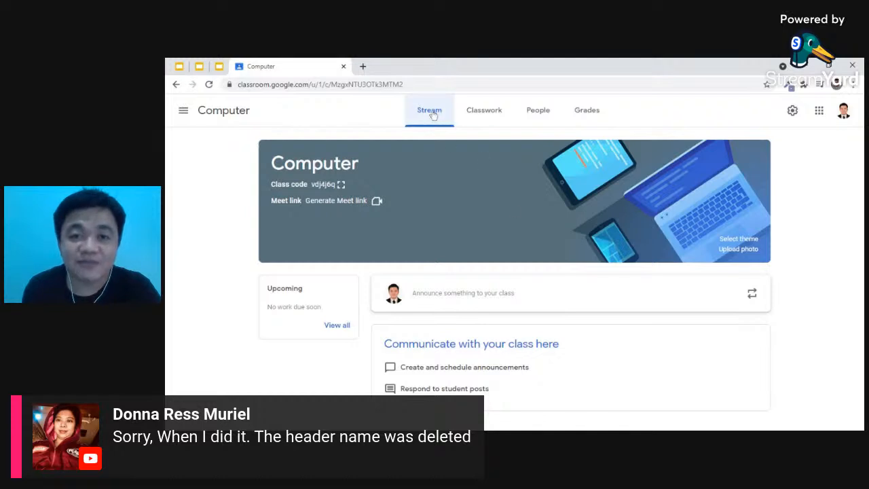
left_click(482, 122)
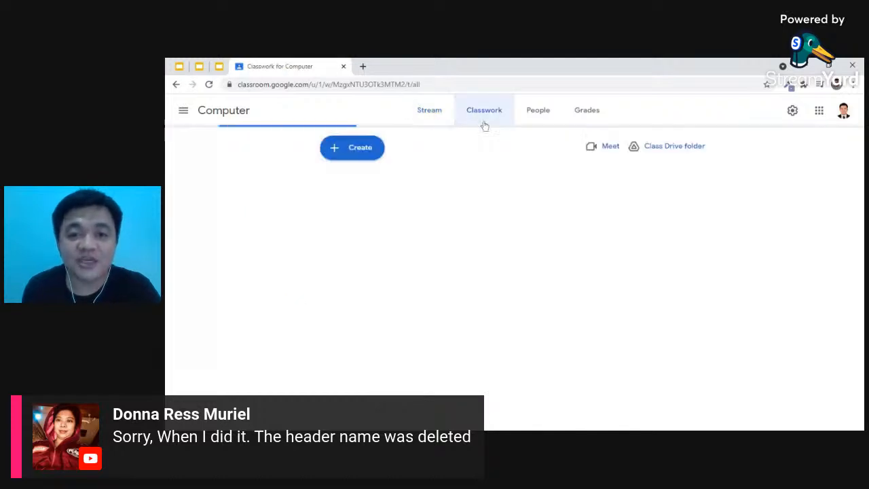
left_click(543, 120)
left_click(592, 121)
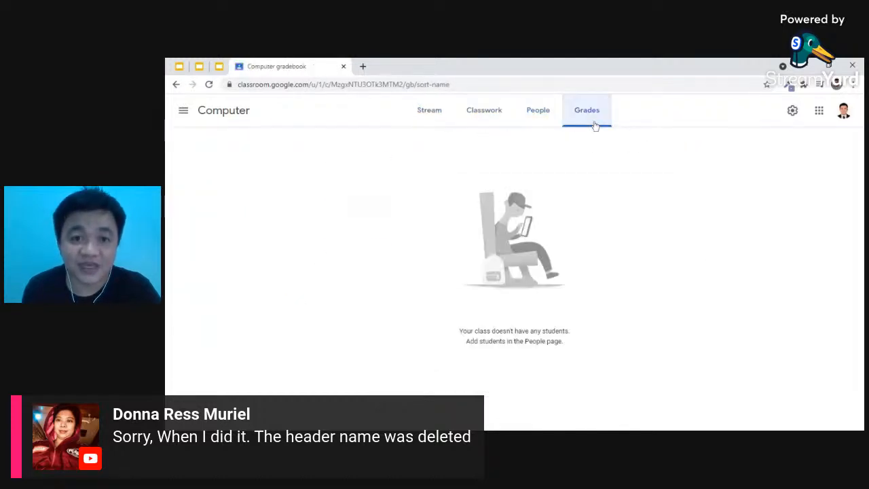
left_click(426, 120)
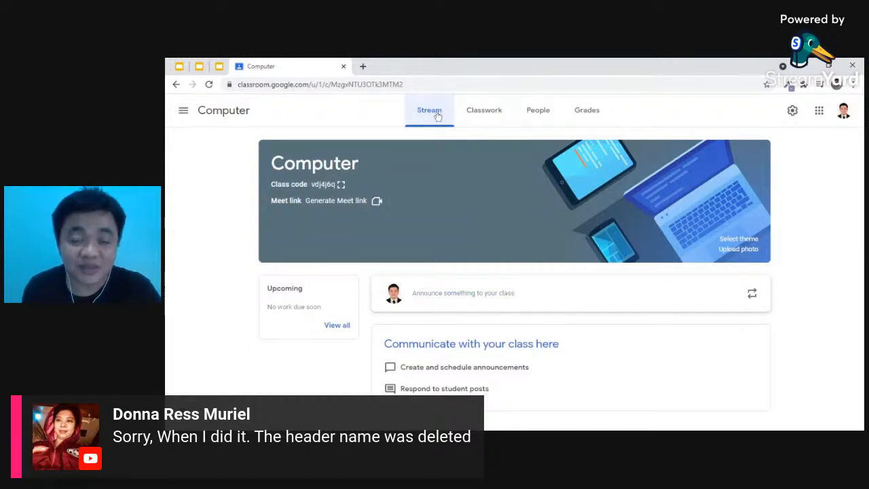
left_click(456, 300)
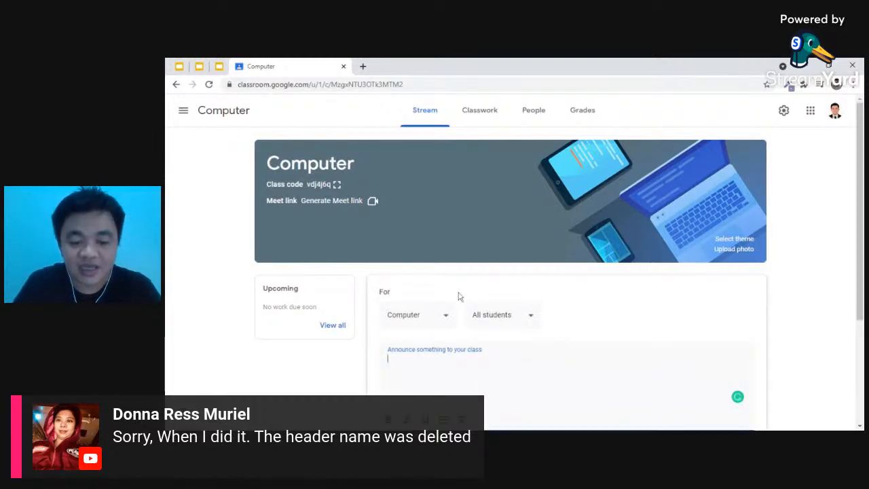
type("Please join o")
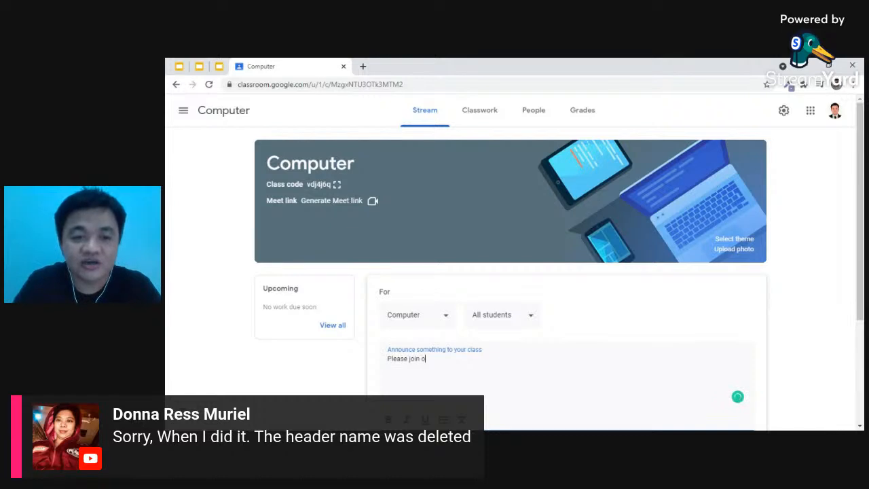
type("ur synchronou")
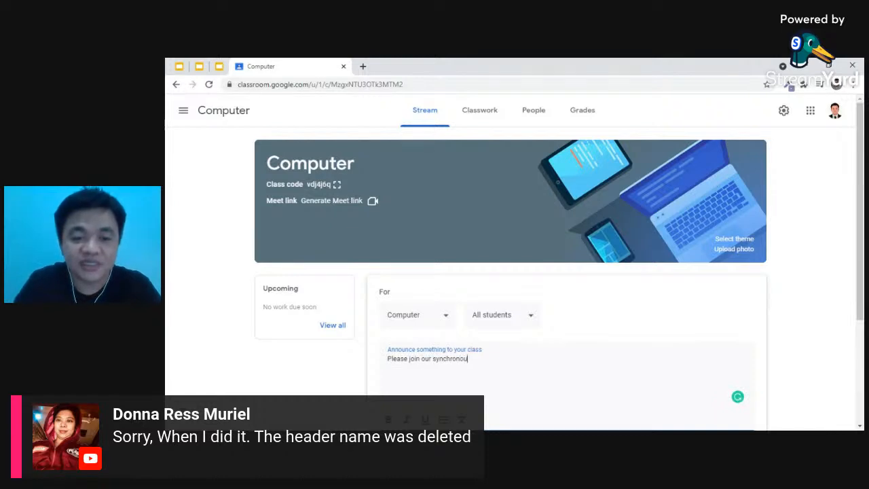
type("s meeting")
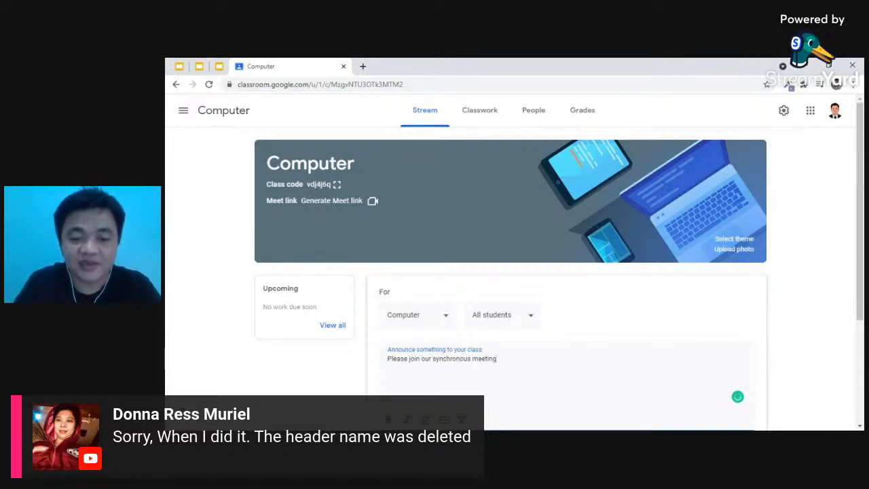
type(" today, ")
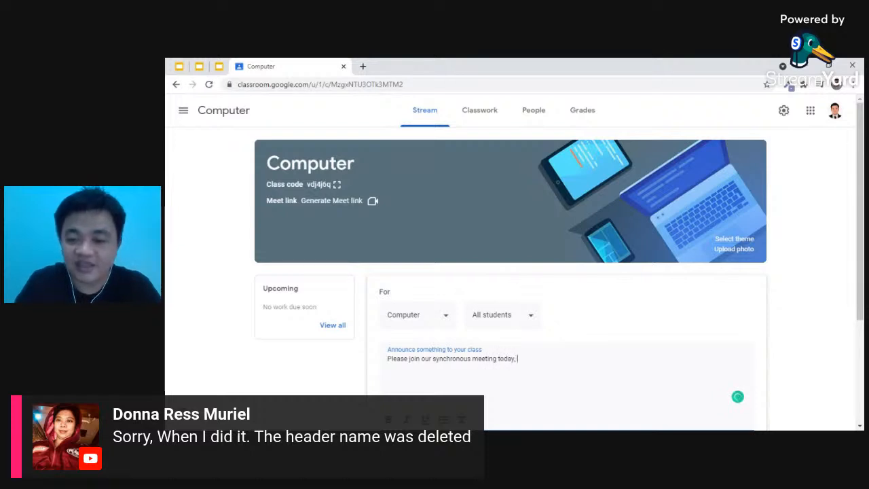
type("22 August 2")
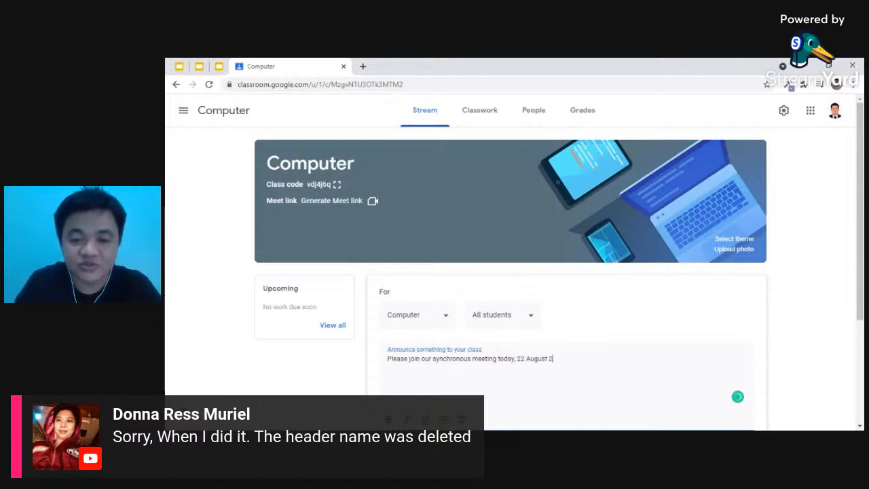
type("021.")
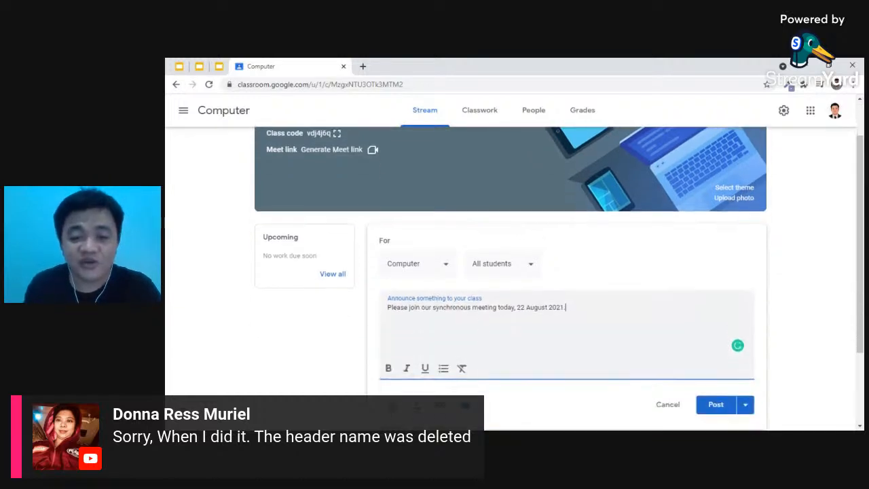
left_click_drag(433, 307, 472, 308)
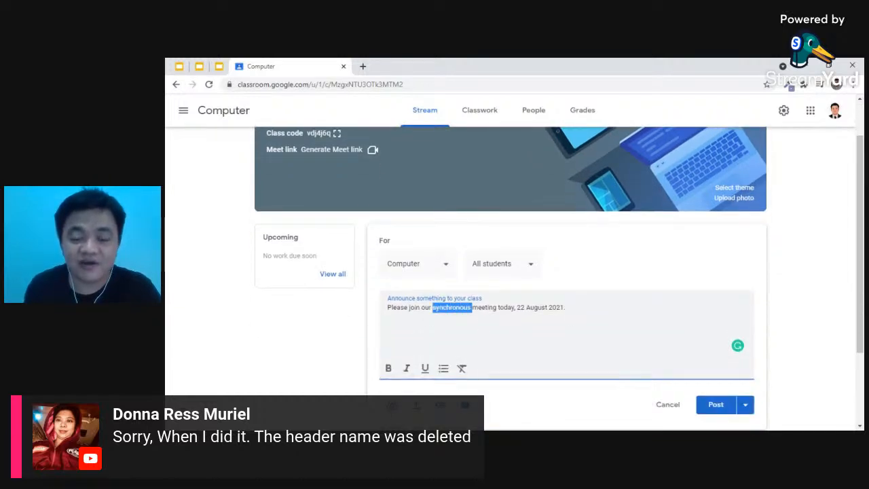
left_click(389, 368)
left_click_drag(517, 307, 564, 307)
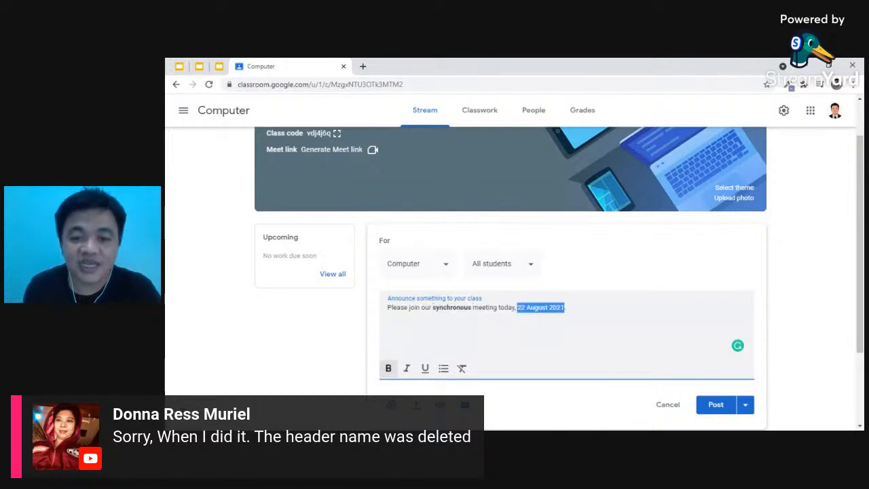
left_click(407, 368)
left_click(480, 308)
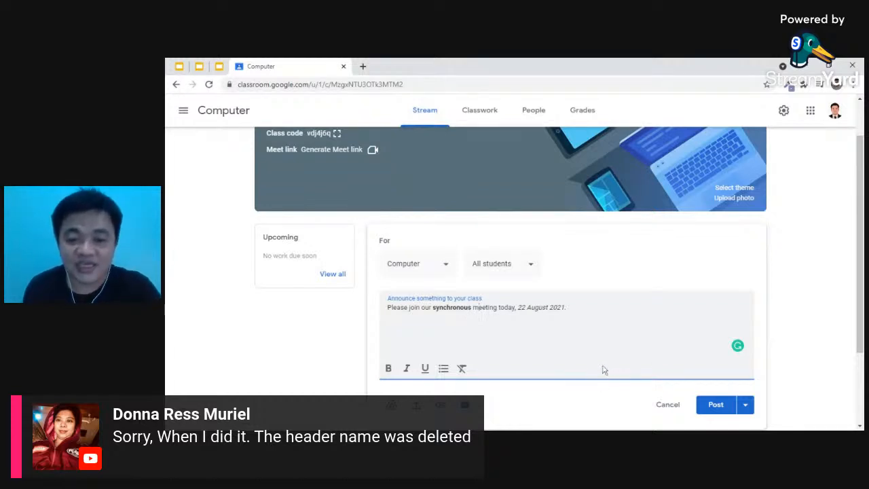
scroll(601, 369, "down", 1)
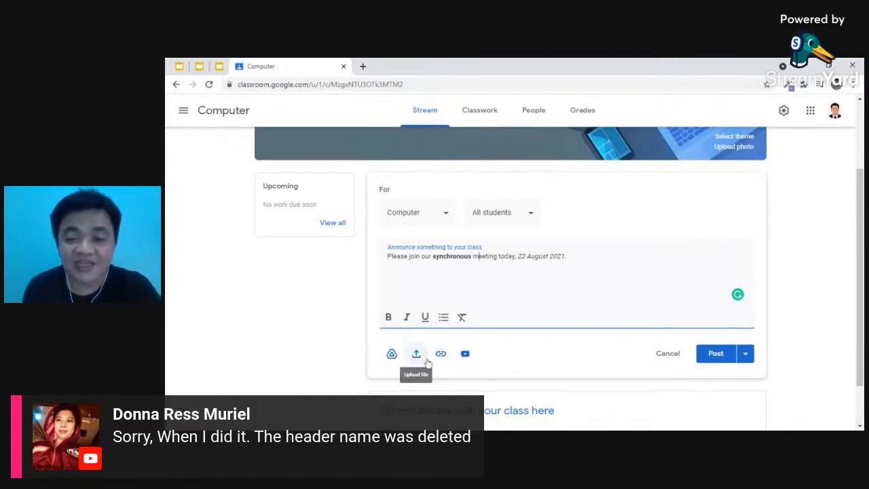
left_click(724, 362)
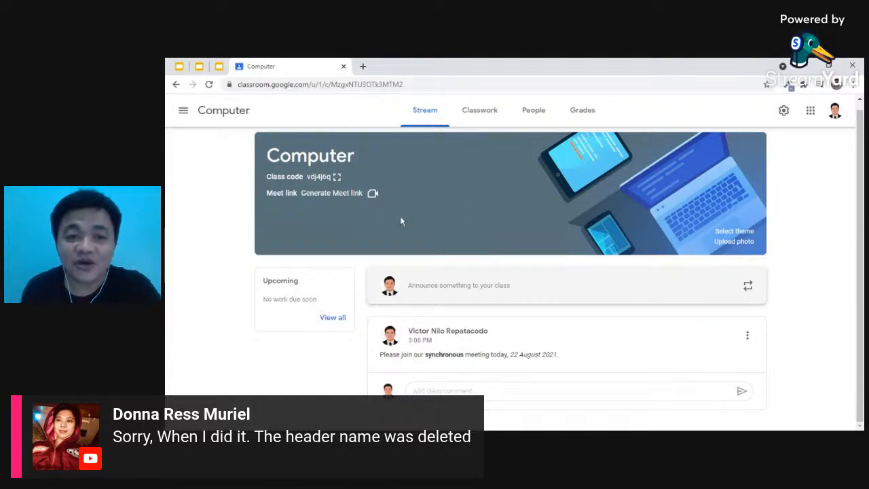
- Generate and save a Meet link for the Computer class, visible to students
left_click(348, 197)
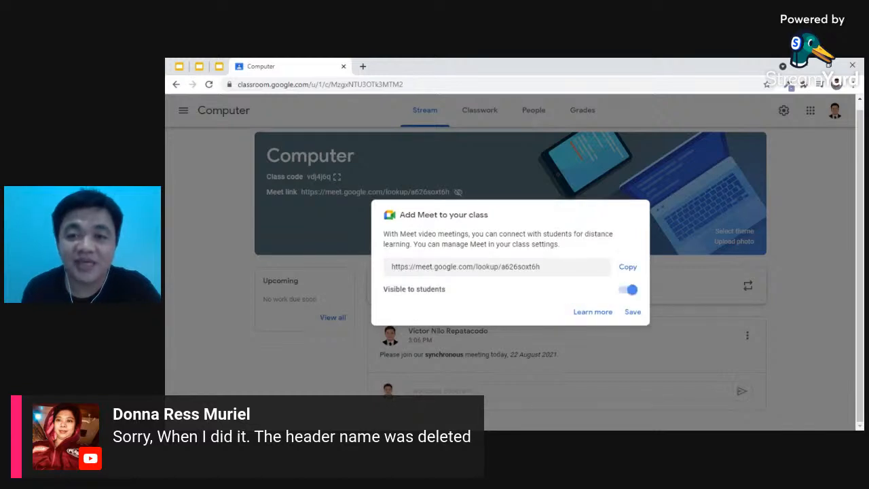
left_click(633, 312)
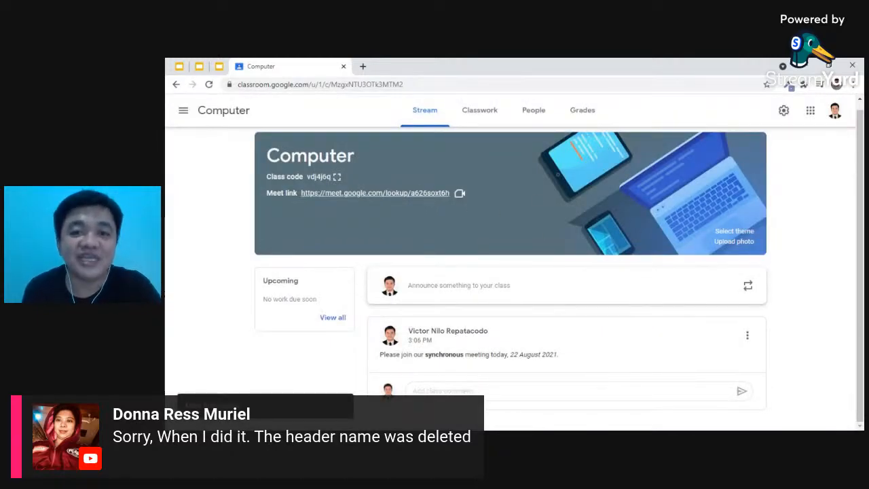
left_click(484, 119)
- Open the GELC 111 - 8B class in a new tab from the class list and switch to it
left_click(367, 151)
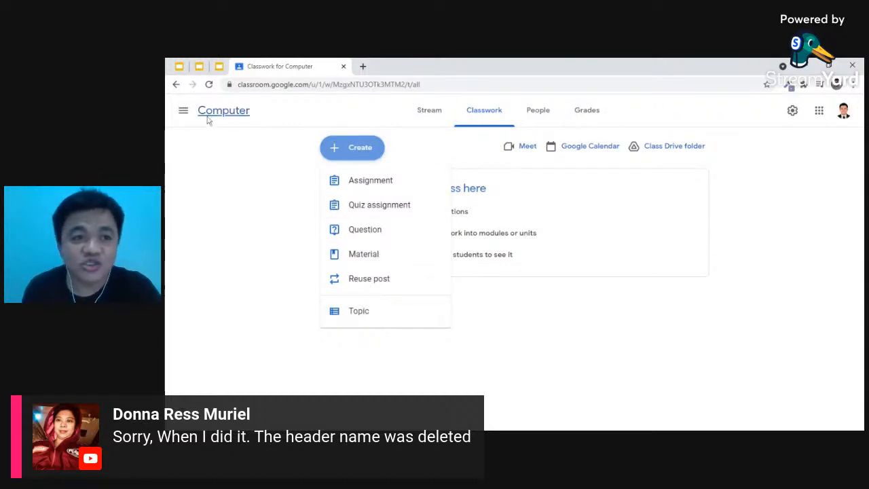
left_click(185, 113)
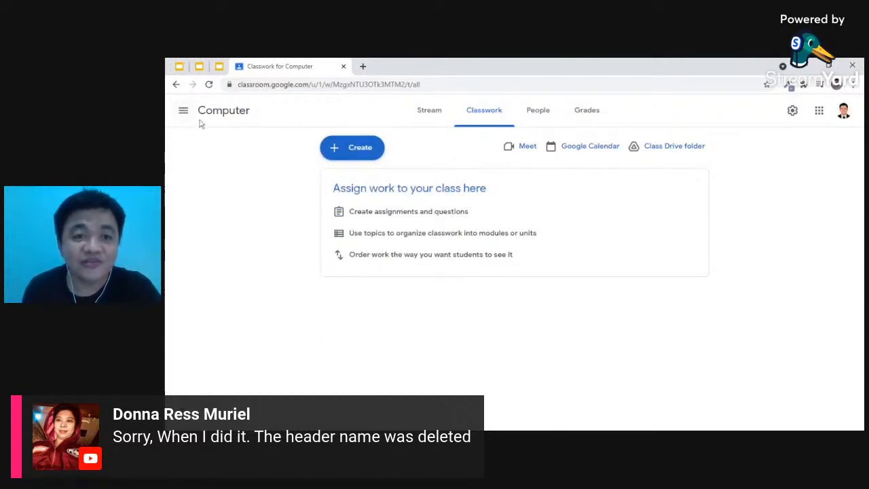
left_click(183, 113)
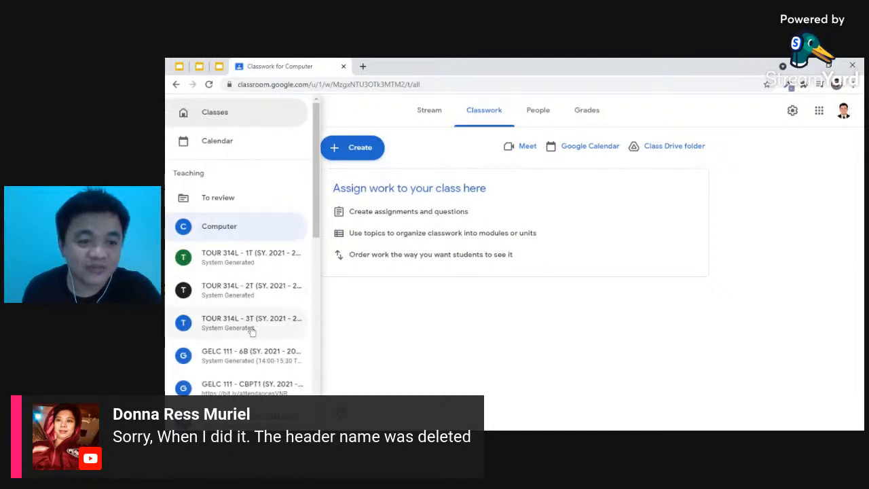
scroll(250, 327, "down", 2)
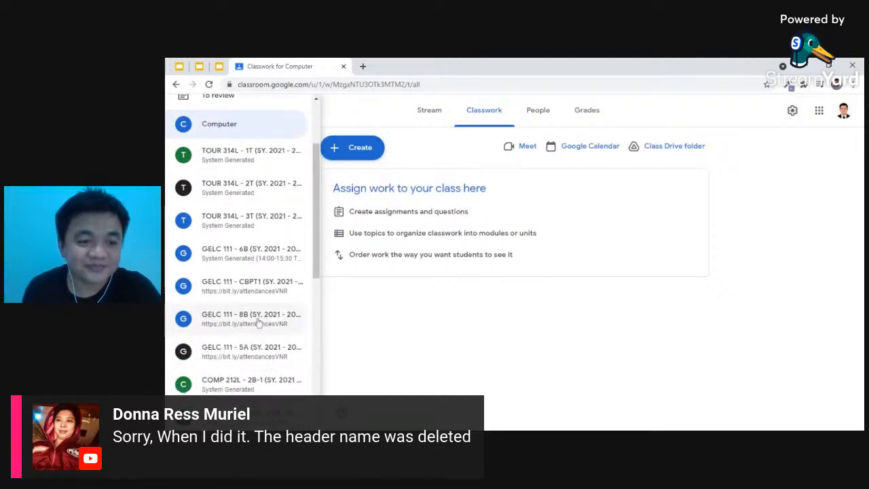
middle_click(258, 322)
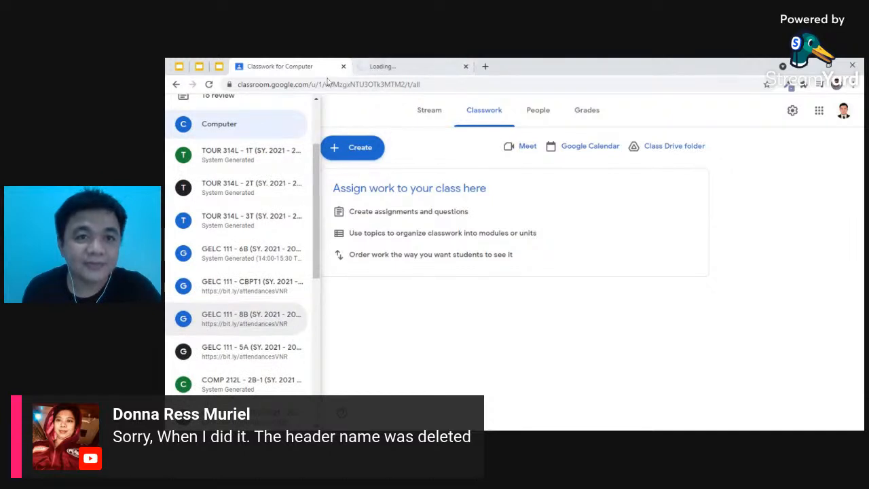
left_click(387, 68)
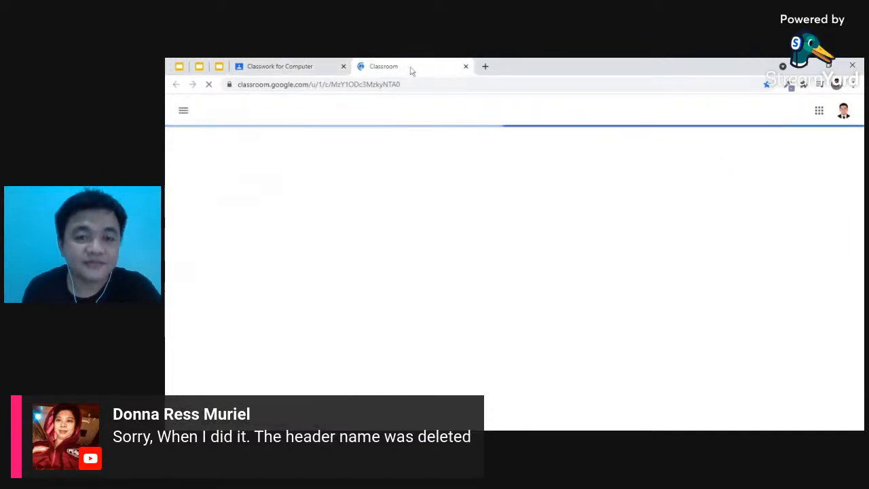
- Browse the GELC 111 - 8B Classwork topics and items, then go back to the Computer tab
left_click(474, 114)
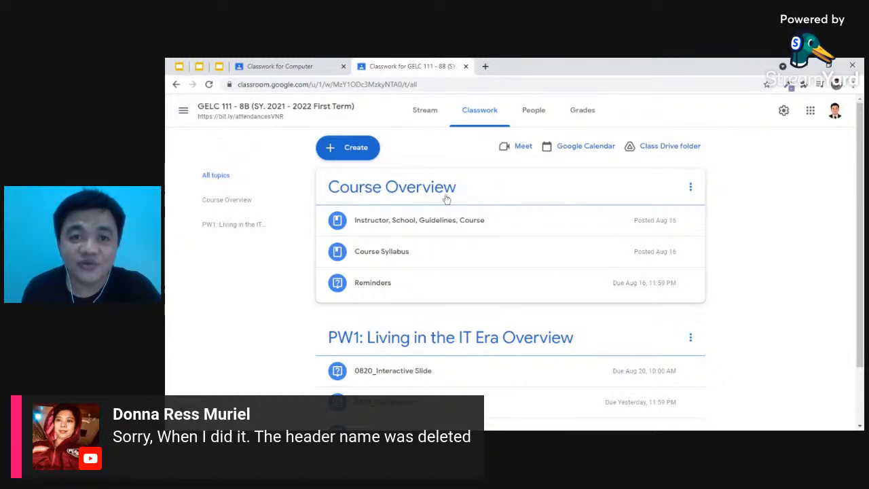
scroll(437, 337, "down", 1)
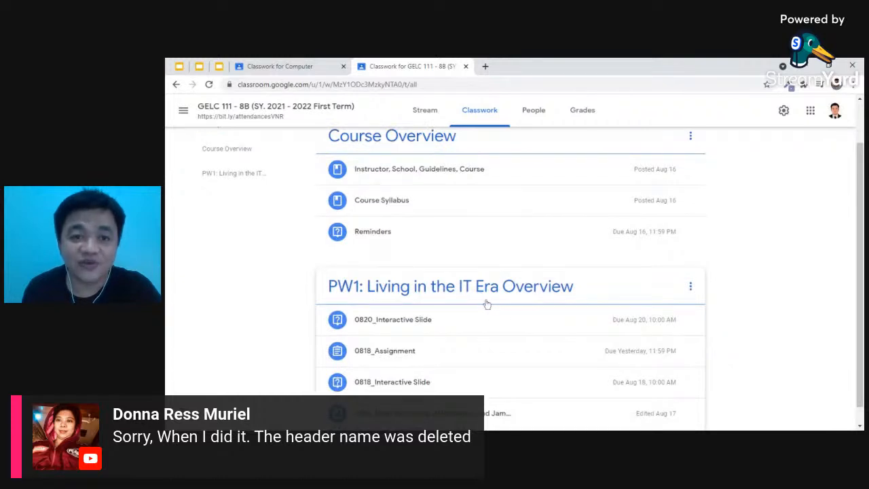
scroll(481, 297, "up", 1)
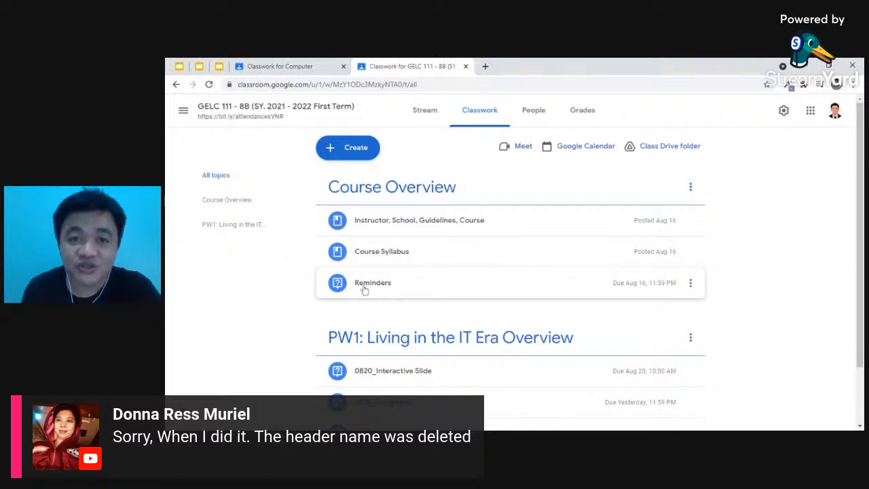
scroll(345, 293, "down", 1)
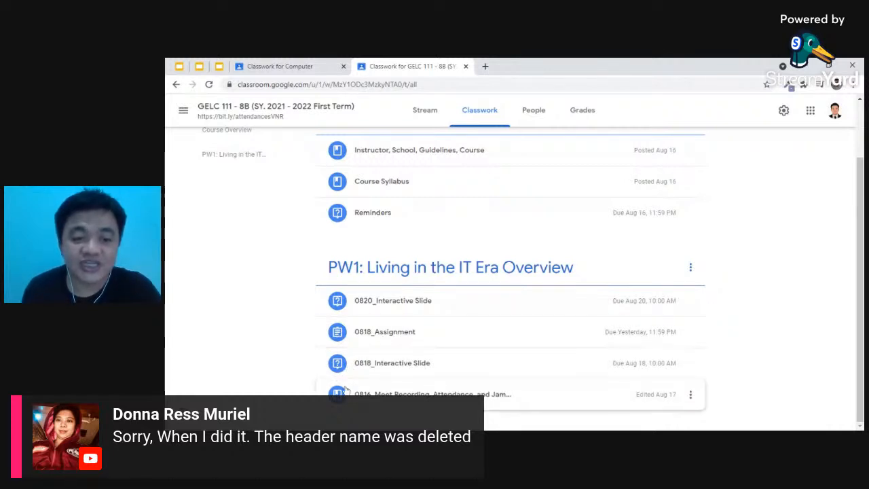
scroll(343, 320, "up", 2)
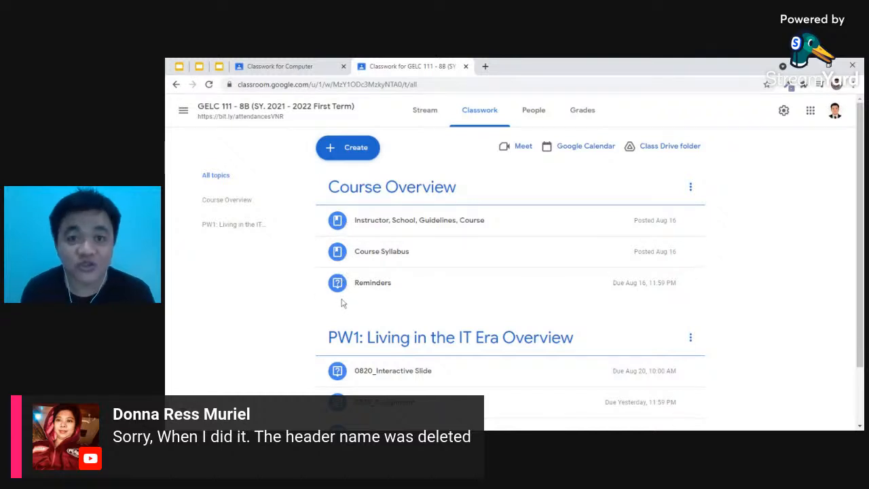
scroll(345, 299, "down", 1)
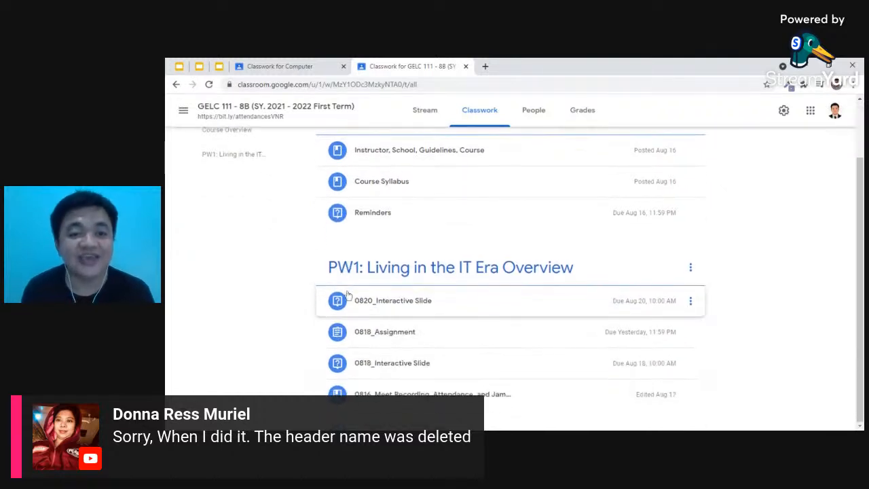
left_click(309, 66)
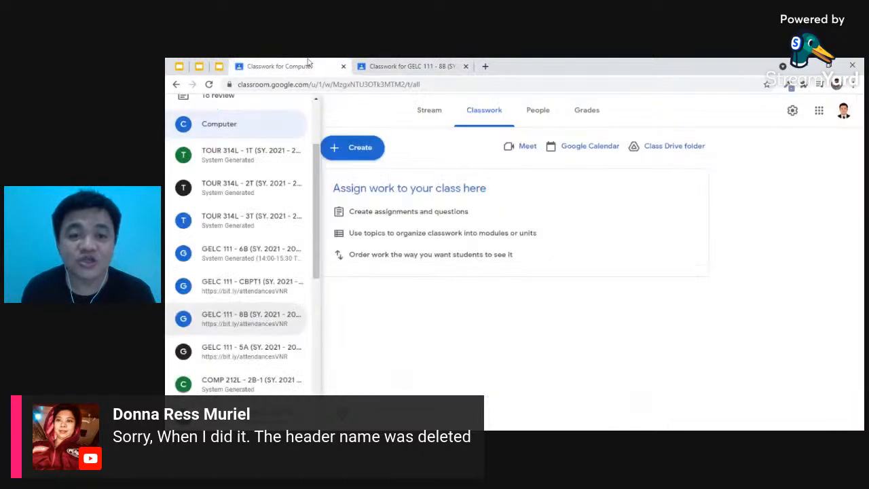
- Start a new material titled 'Chapter 1: Living in the IT Era'
left_click(368, 130)
left_click(365, 151)
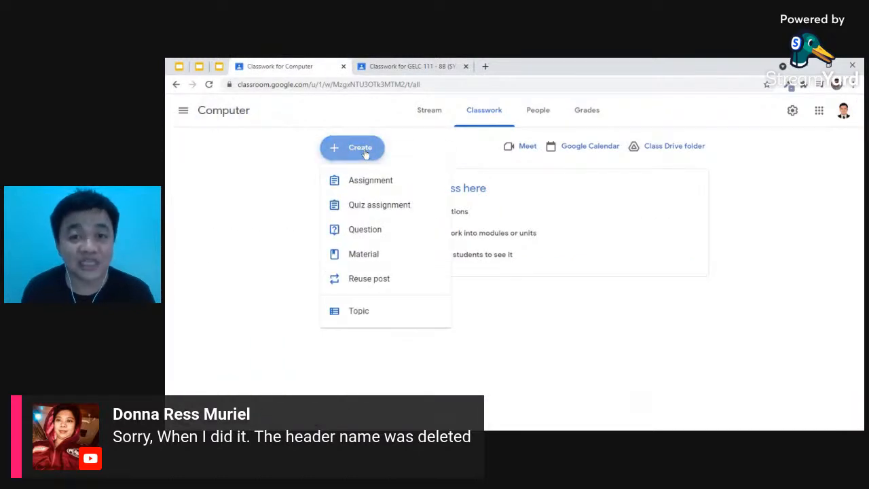
left_click(370, 257)
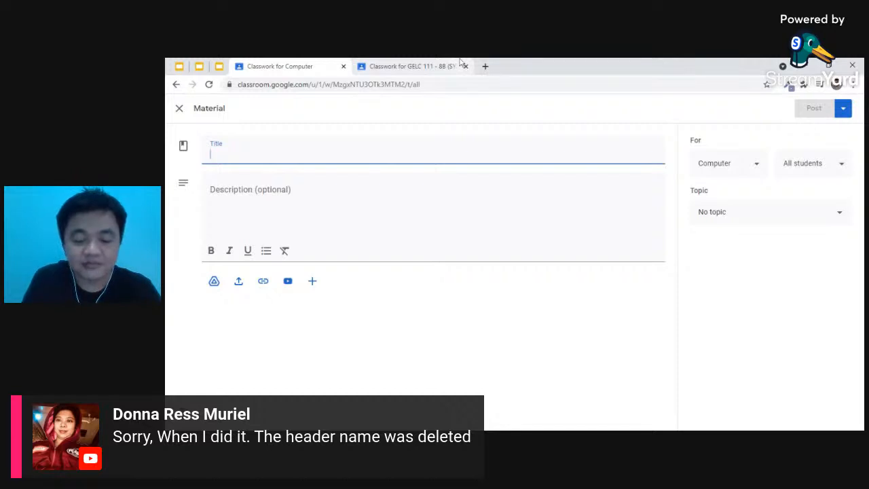
type("Chapter 1")
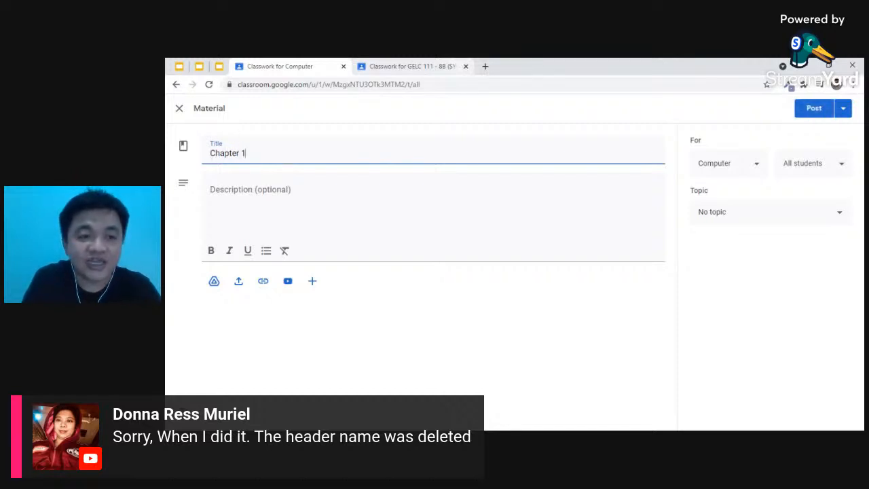
type(": Livi")
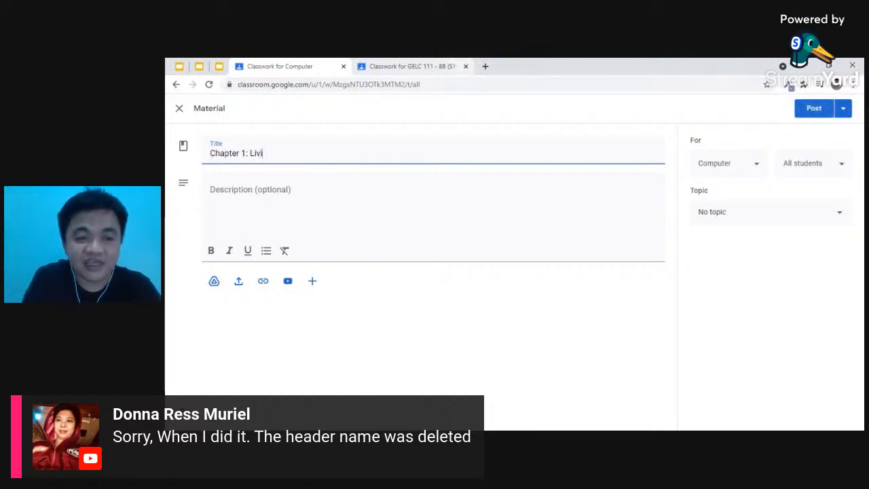
type("ng in the IT Era")
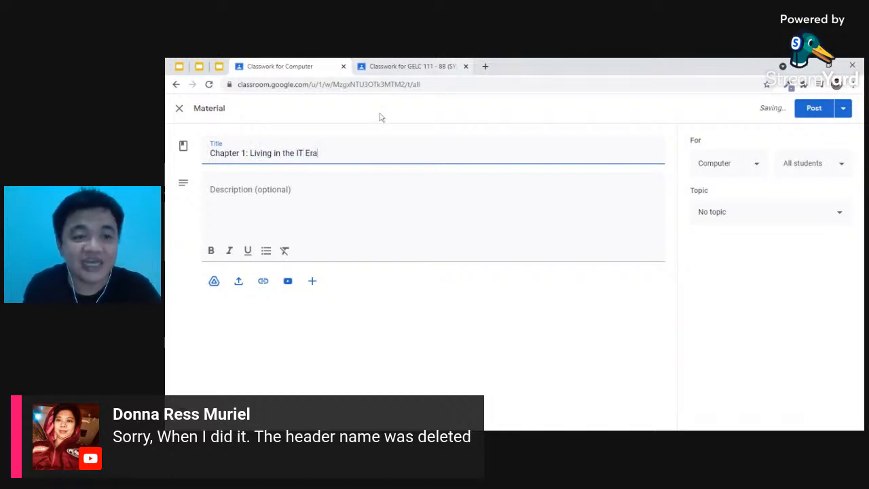
left_click(649, 227)
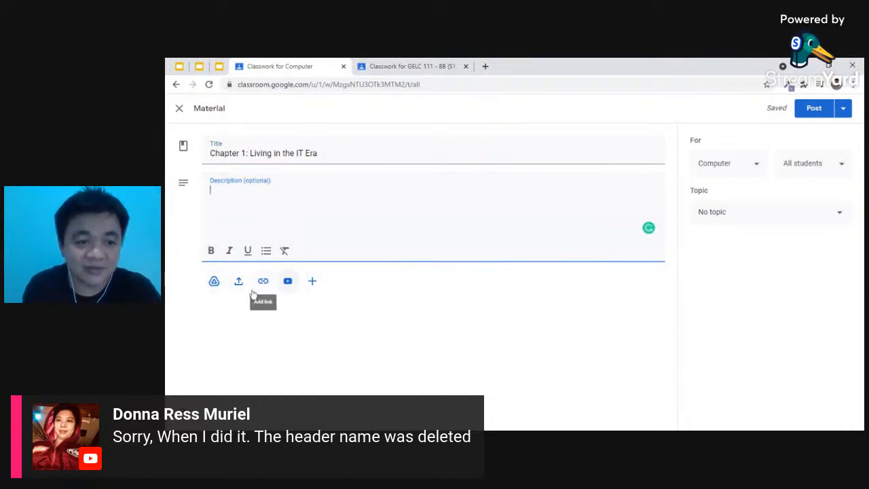
- Attach the 'Sort and Format Demo' spreadsheet from Google Drive to the material
left_click(215, 282)
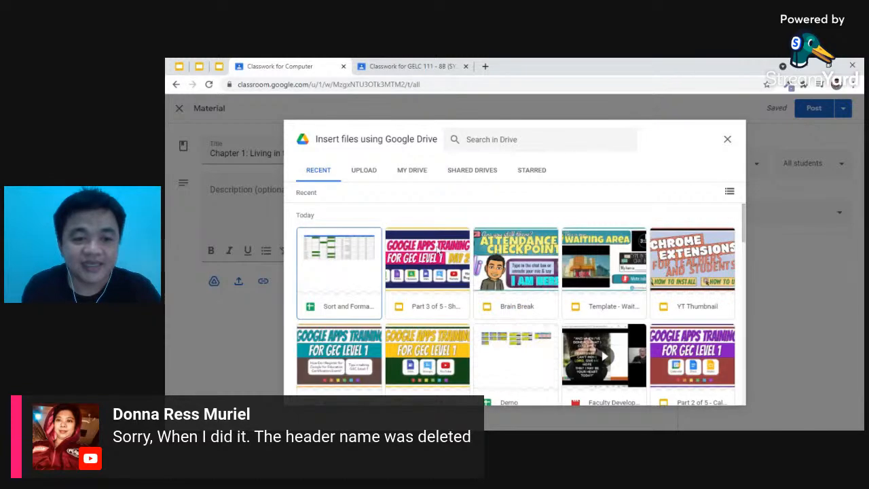
left_click(340, 272)
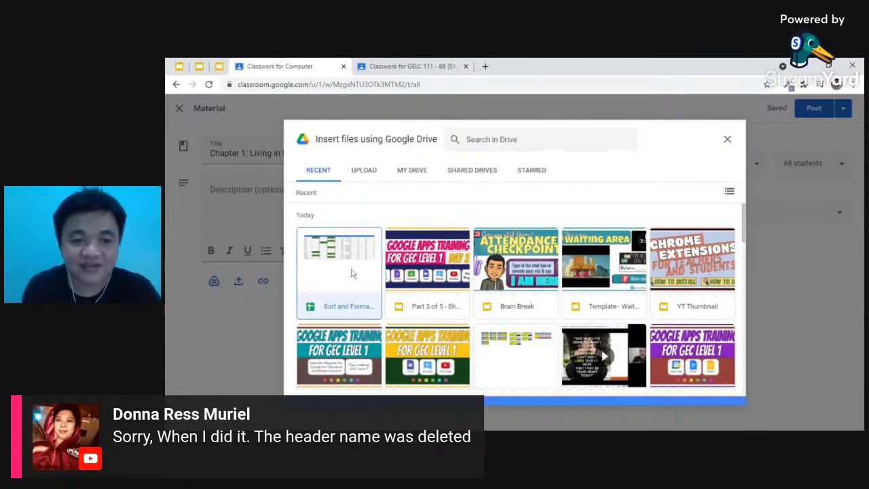
left_click(719, 393)
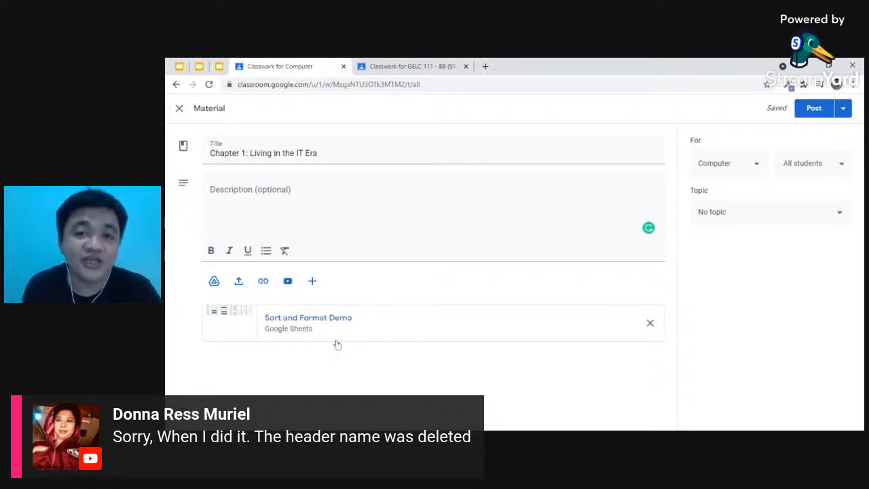
- File the Chapter 1 material under a new 'UNIT 1' topic and post it
left_click(748, 214)
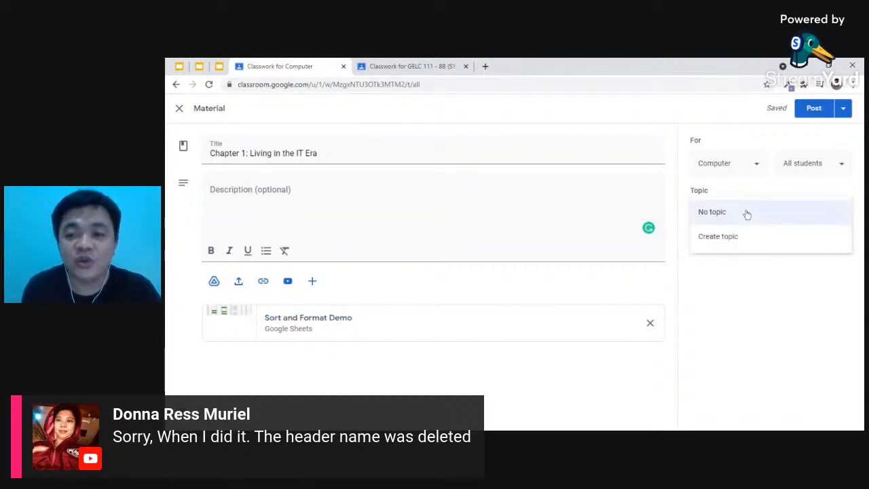
left_click(739, 244)
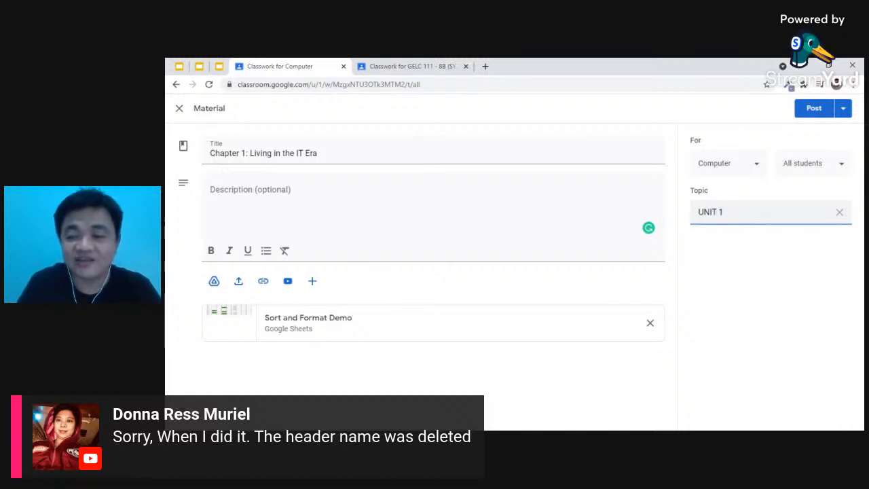
left_click(757, 262)
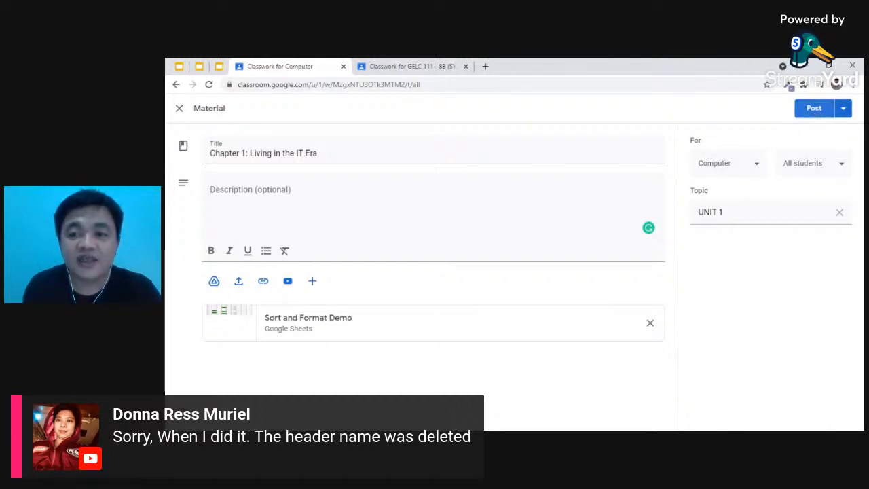
left_click(816, 111)
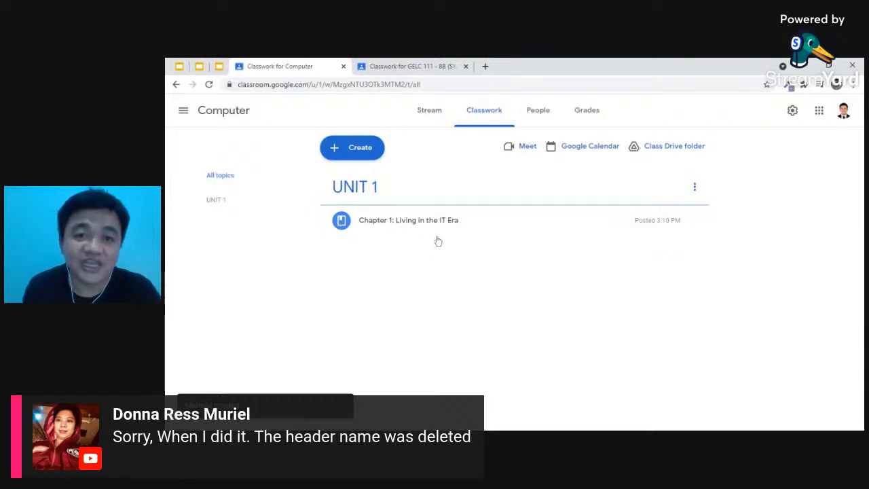
left_click(367, 157)
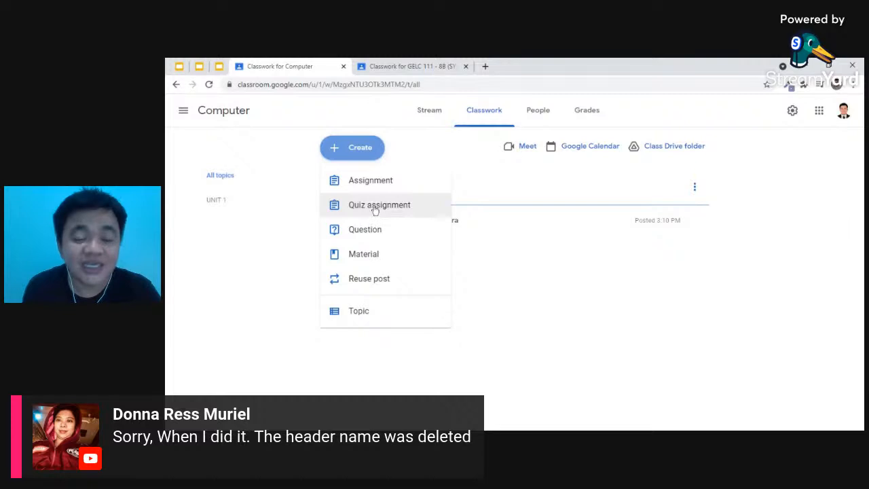
- Write an assignment titled 'Assignment': 'What is the Internet? Provide a short description and image.'
left_click(381, 187)
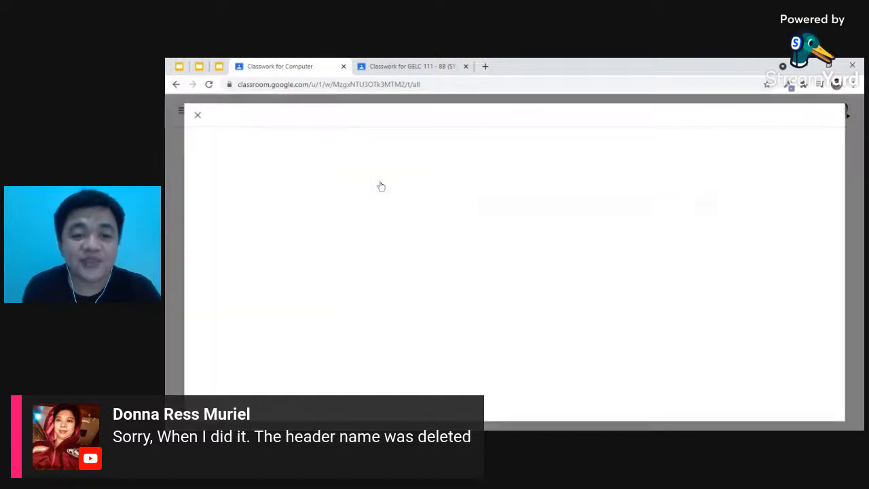
type("Assignment")
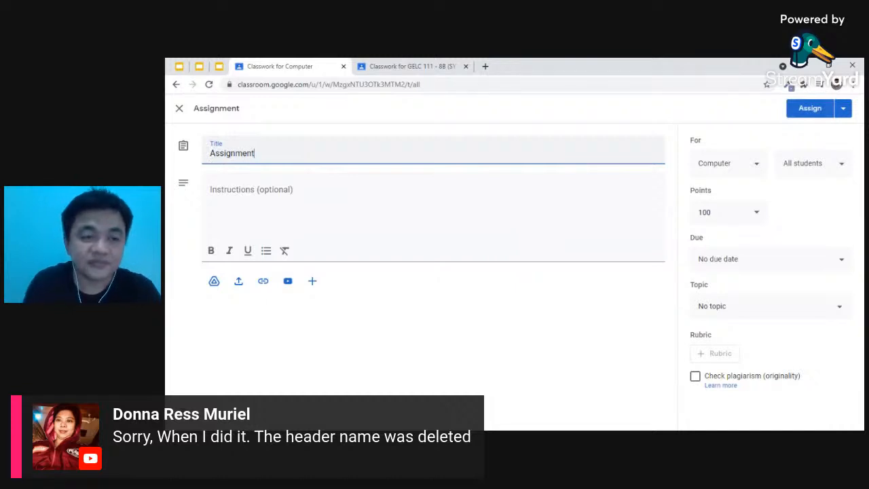
key("Tab")
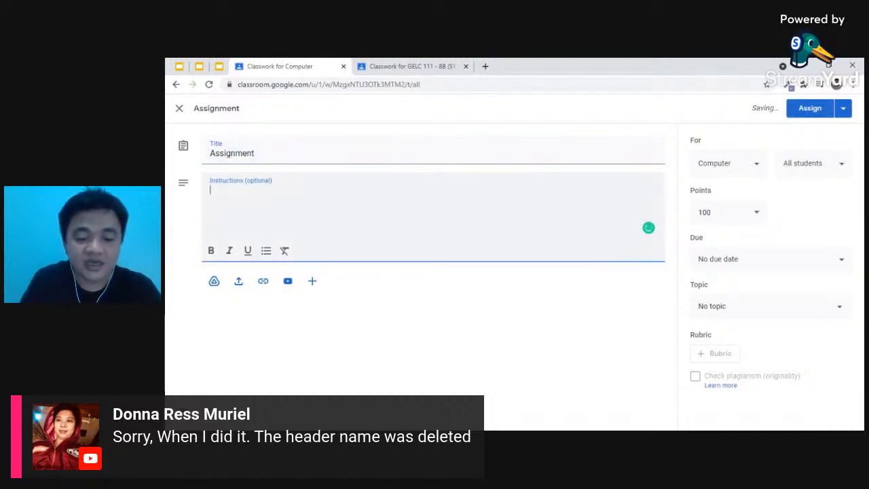
type("What is Internet?")
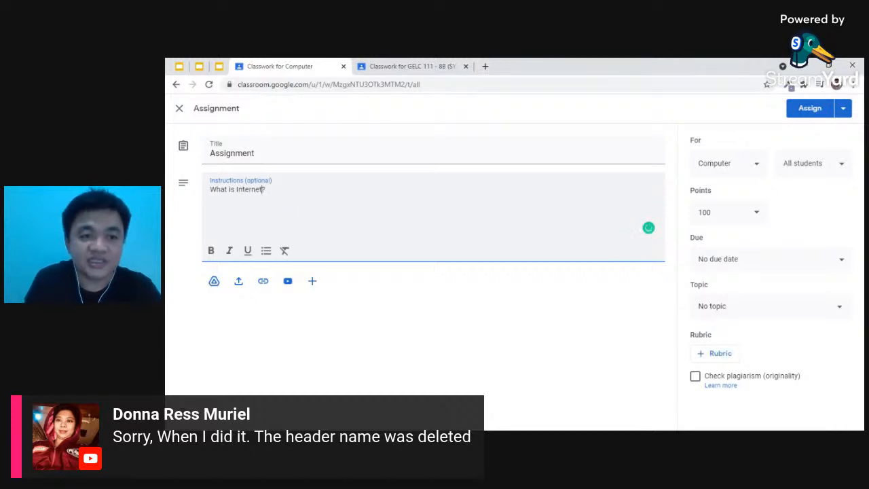
left_click(237, 190)
type("the")
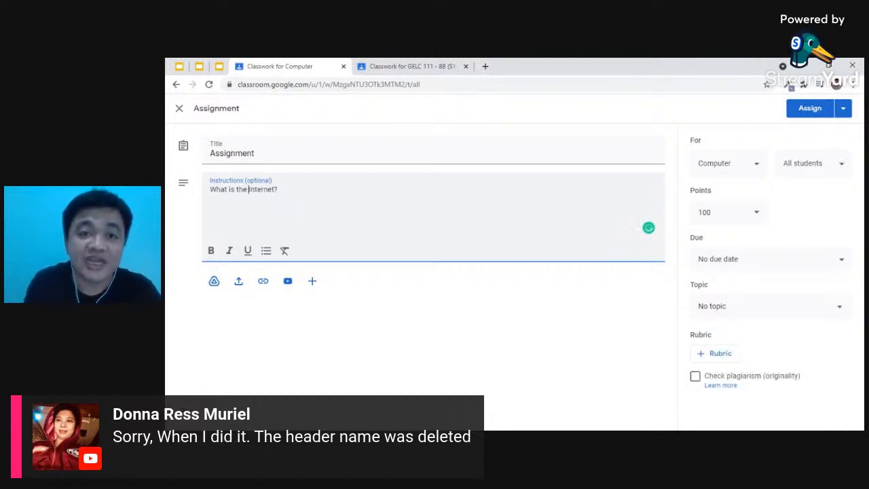
left_click(279, 189)
type("Pr")
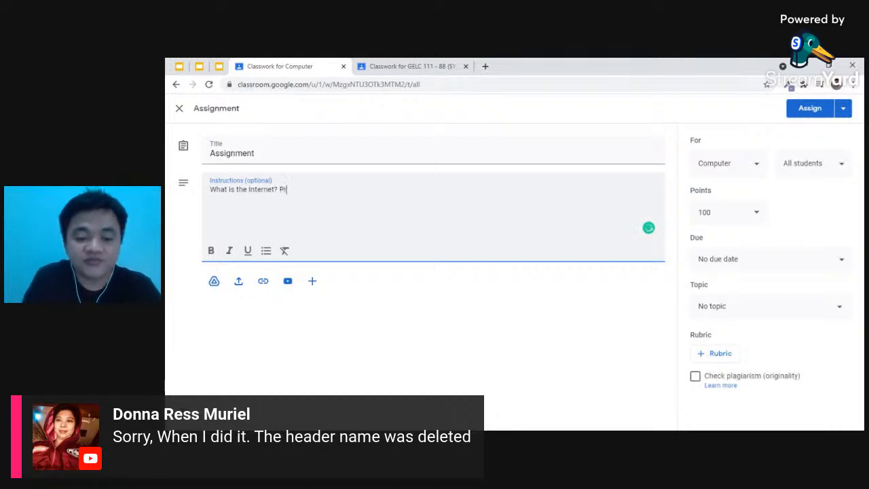
type("ovide a sho")
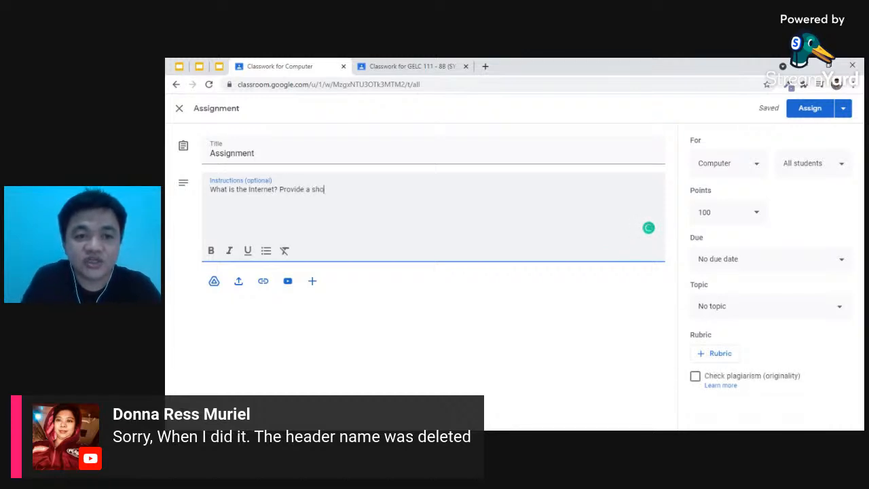
type("rt descripti")
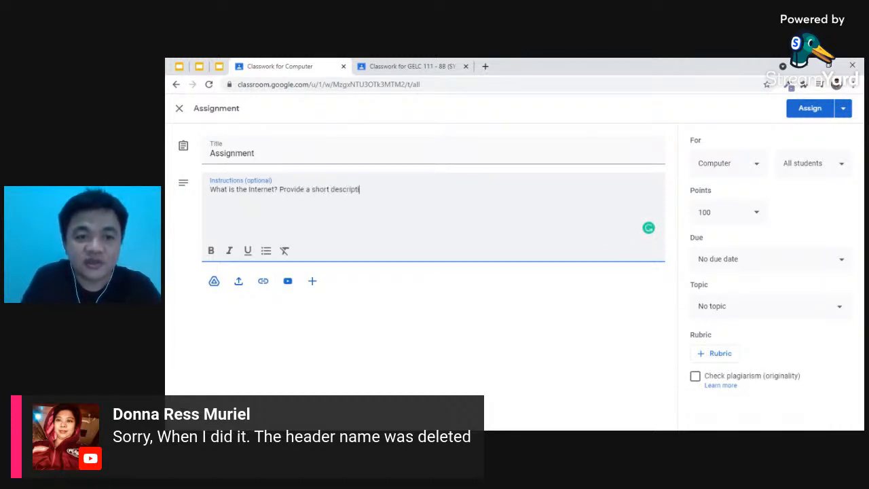
type("on and image.")
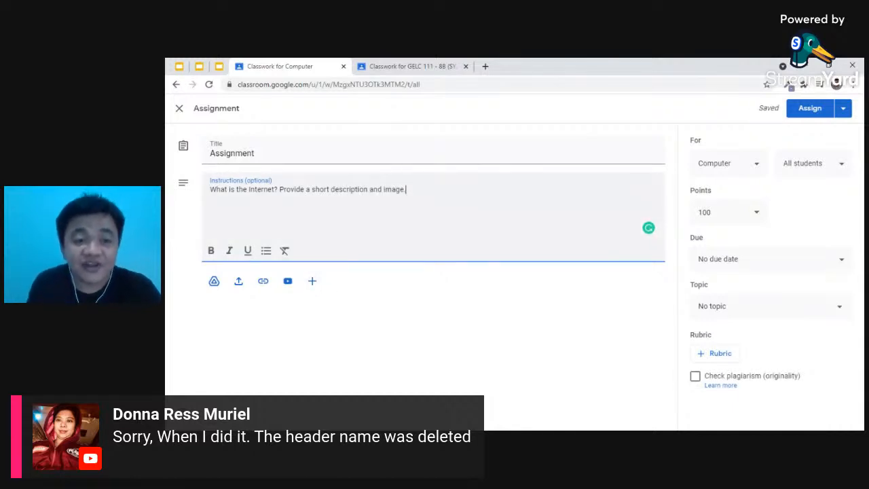
- Set the assignment due Aug 25 at 11:59 PM, topic UNIT 1, and assign it
left_click(745, 264)
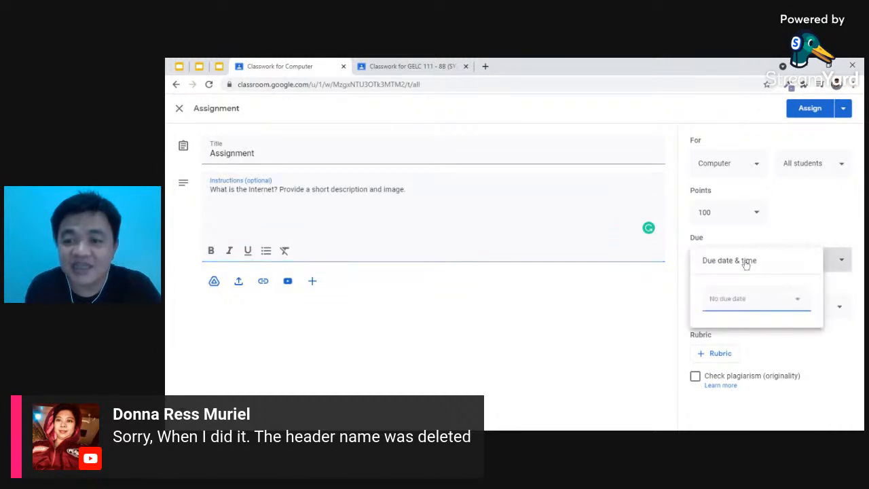
left_click(751, 311)
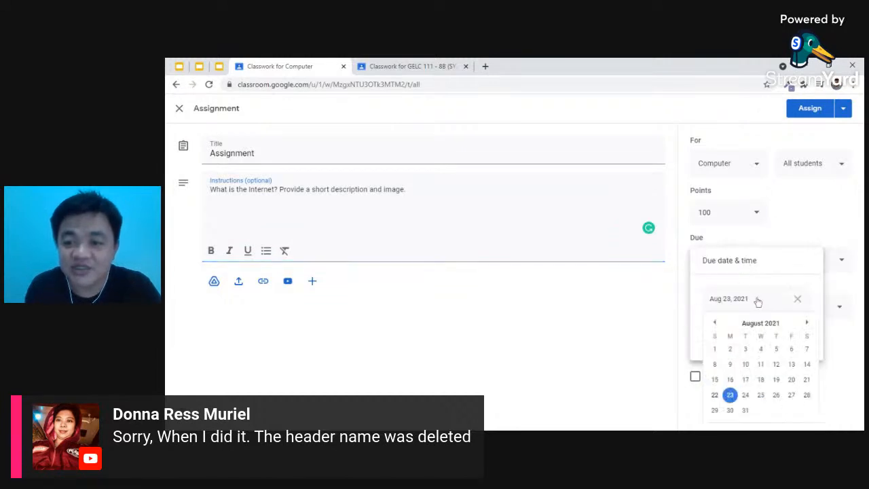
left_click(761, 396)
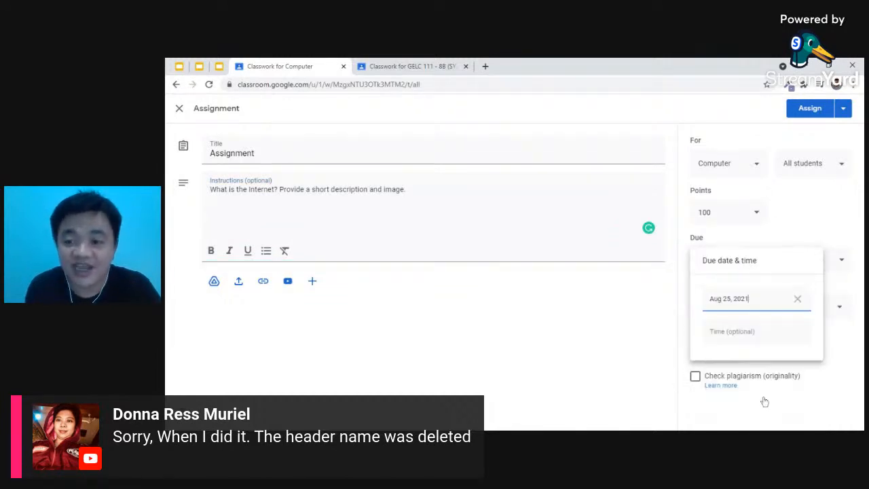
left_click(747, 331)
left_click(688, 300)
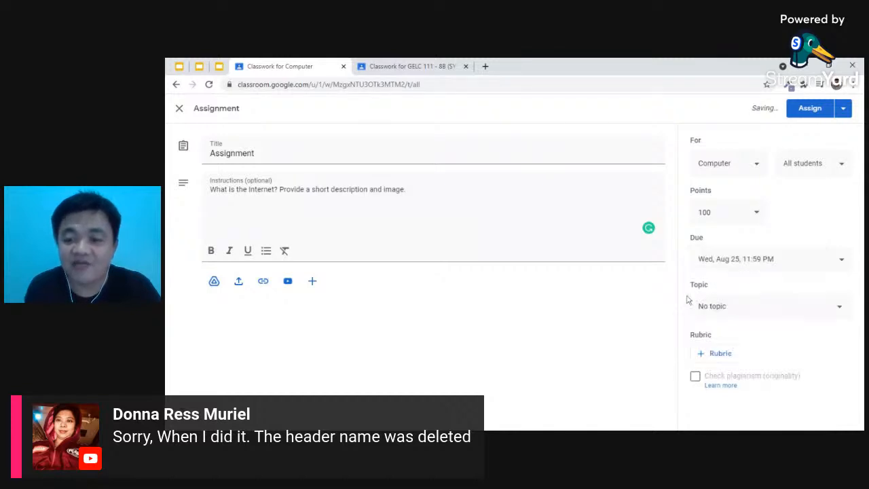
left_click(715, 310)
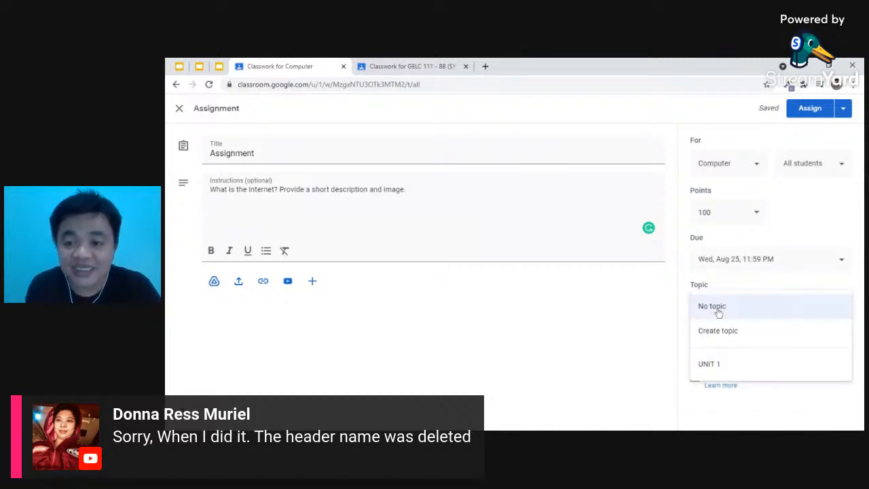
left_click(715, 368)
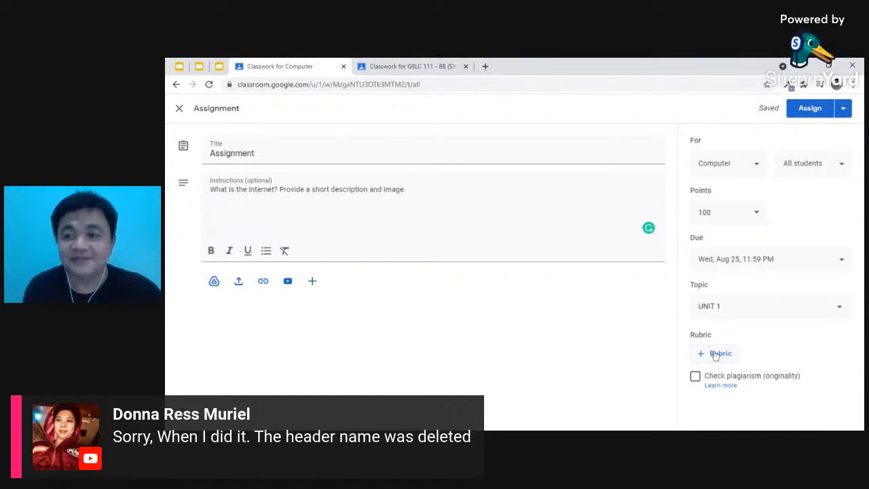
left_click(810, 109)
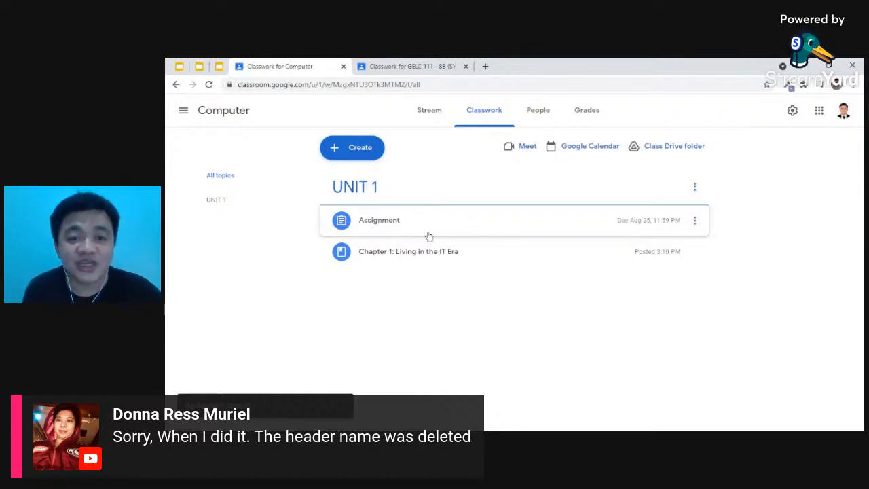
- Move the Assignment below 'Chapter 1: Living in the IT Era' and view the People list
left_click_drag(435, 225, 446, 265)
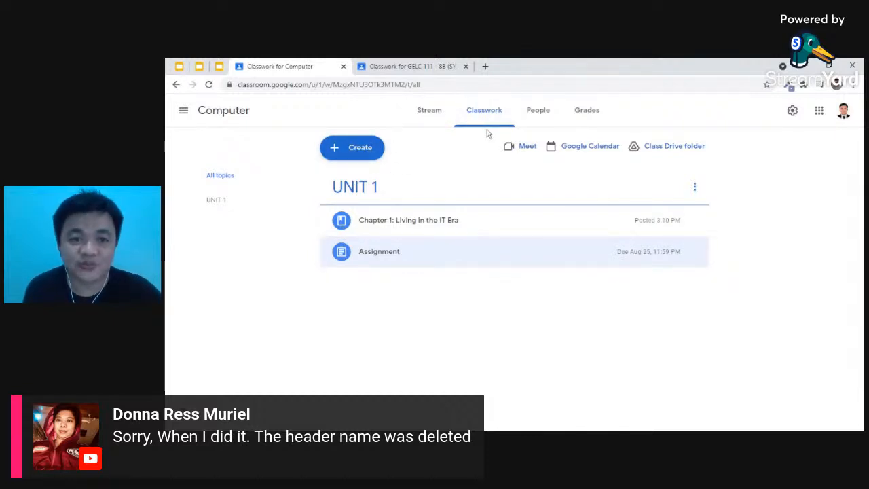
left_click(544, 112)
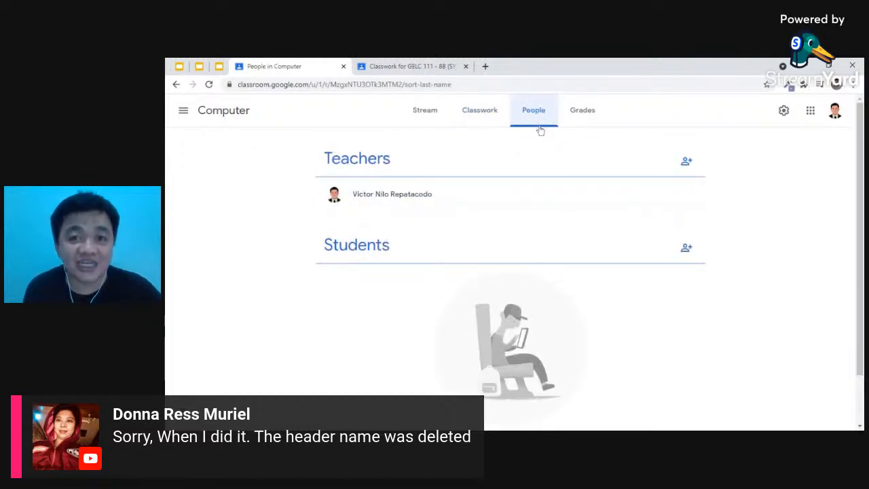
- Attempt to invite a student account, then remove it after the domain error and cancel
left_click(688, 250)
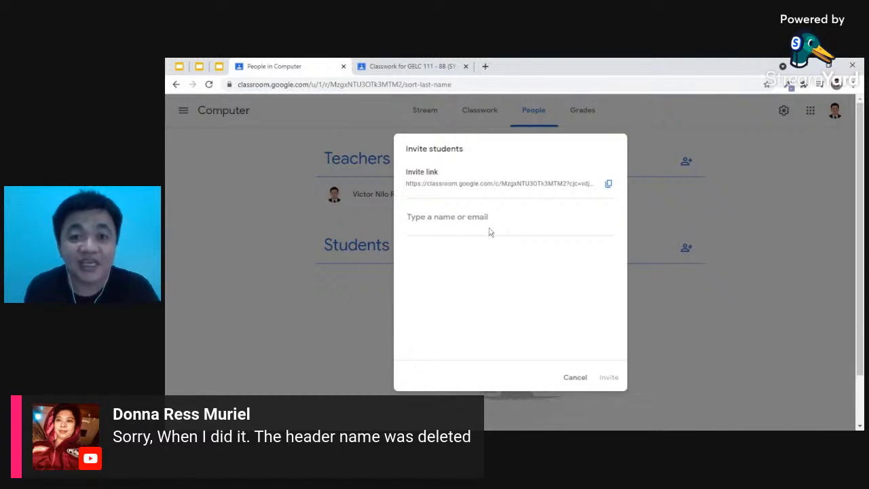
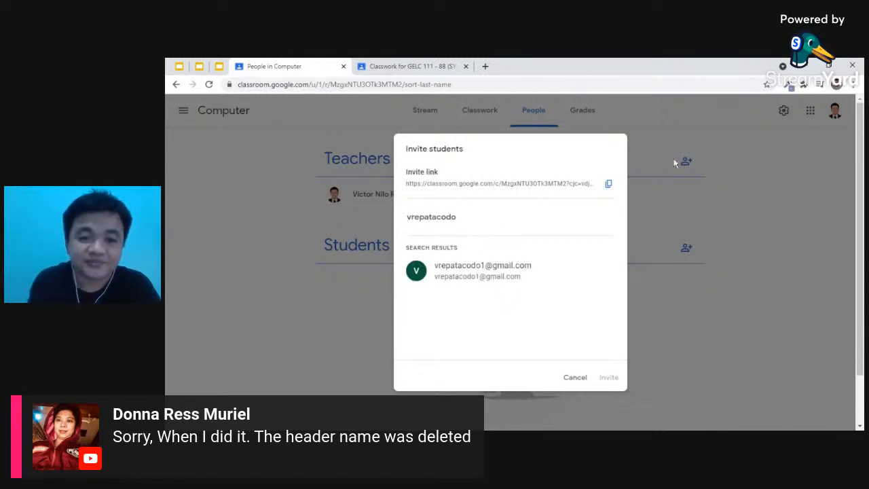
left_click(538, 281)
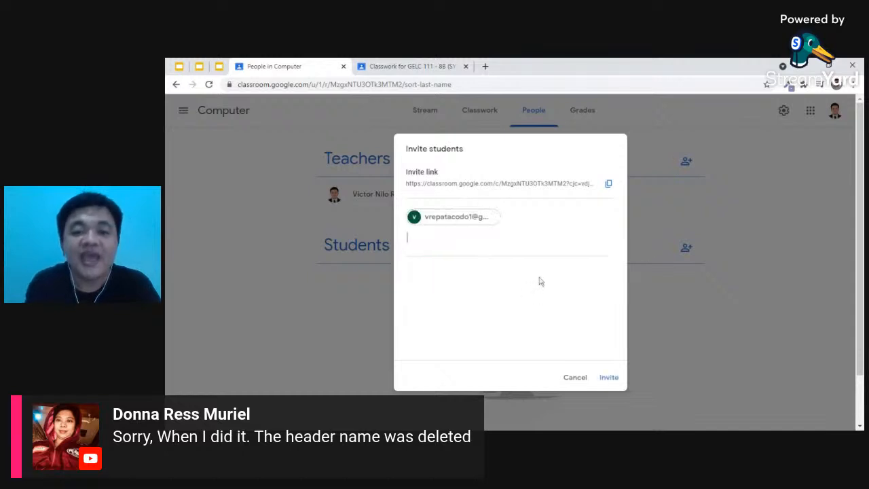
left_click(610, 377)
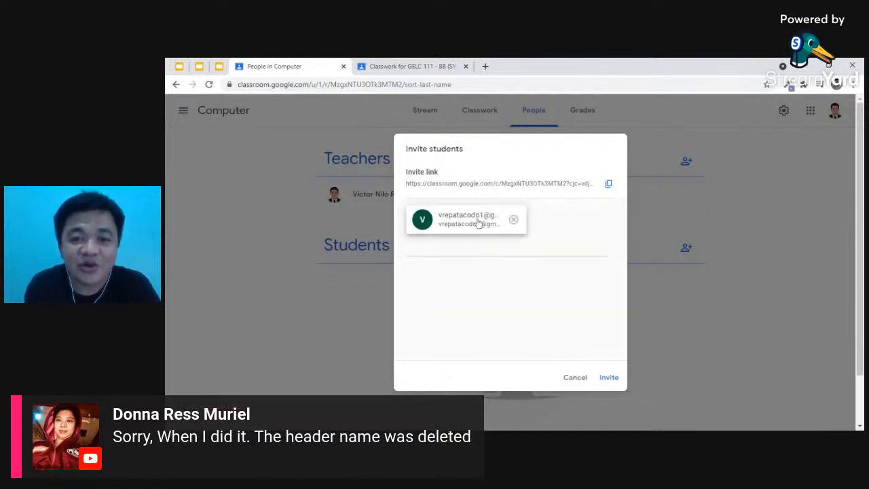
left_click(512, 221)
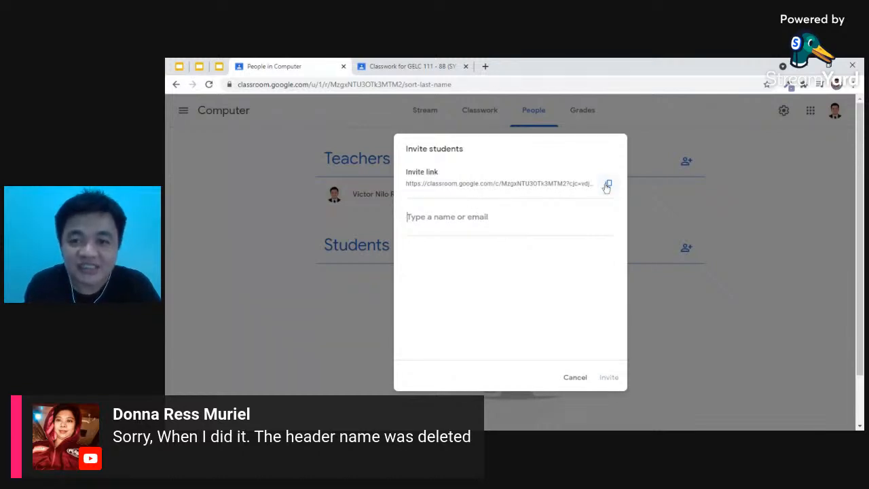
left_click(570, 378)
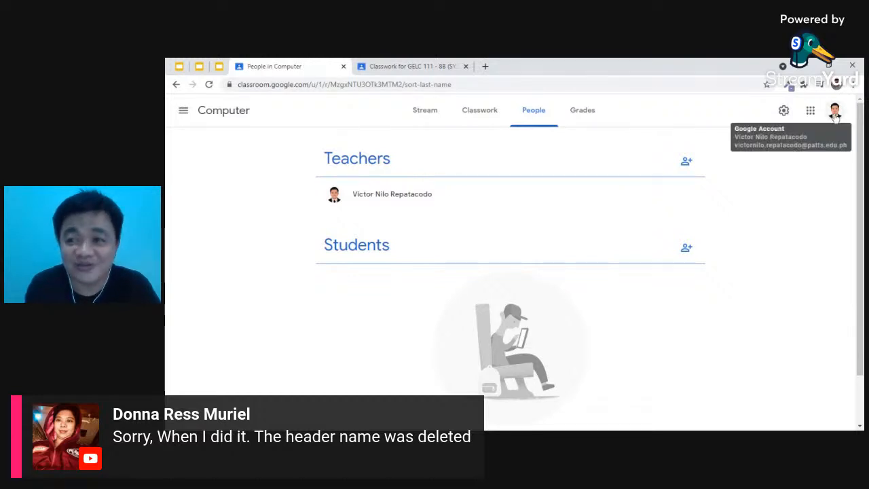
- Switch to the other Google account and view the Google Classroom Training class's People list
left_click(836, 115)
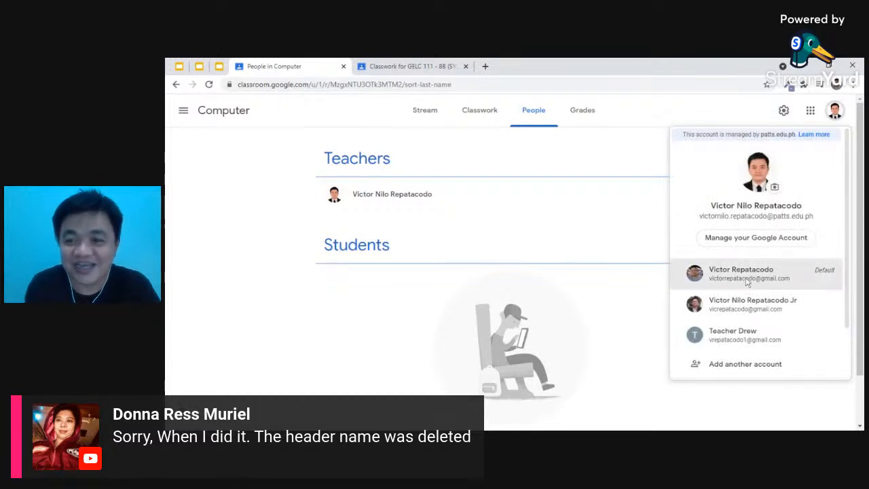
left_click(747, 283)
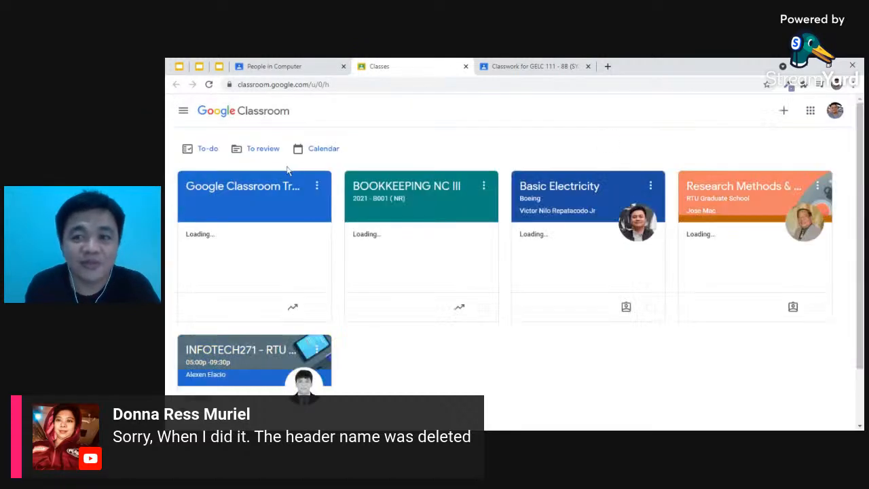
left_click(272, 187)
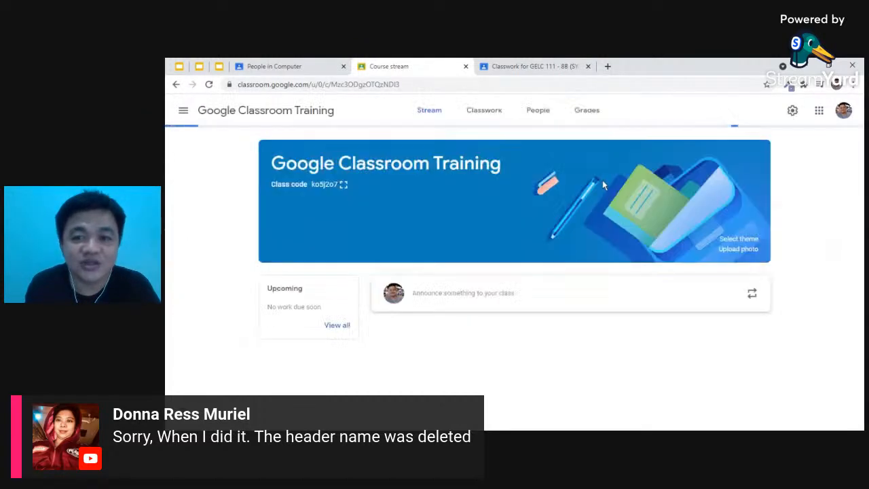
left_click(534, 113)
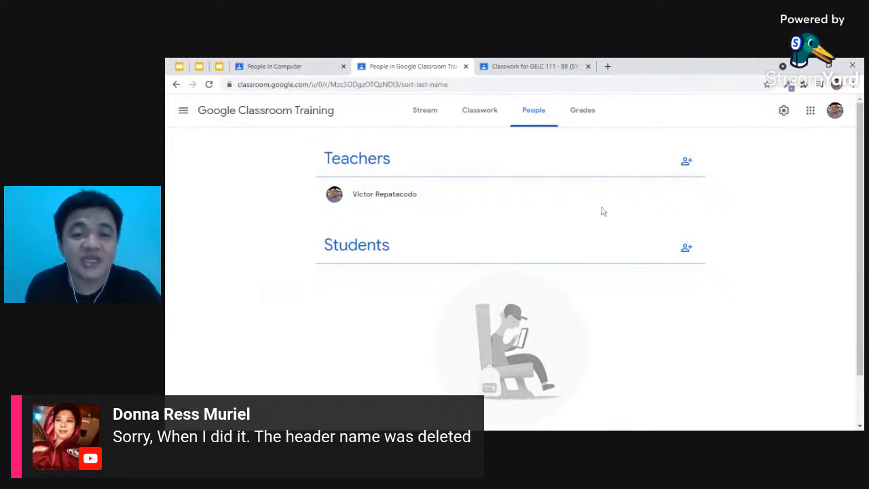
- Search for the student's account by name and send it an invitation to Google Classroom Training
left_click(686, 249)
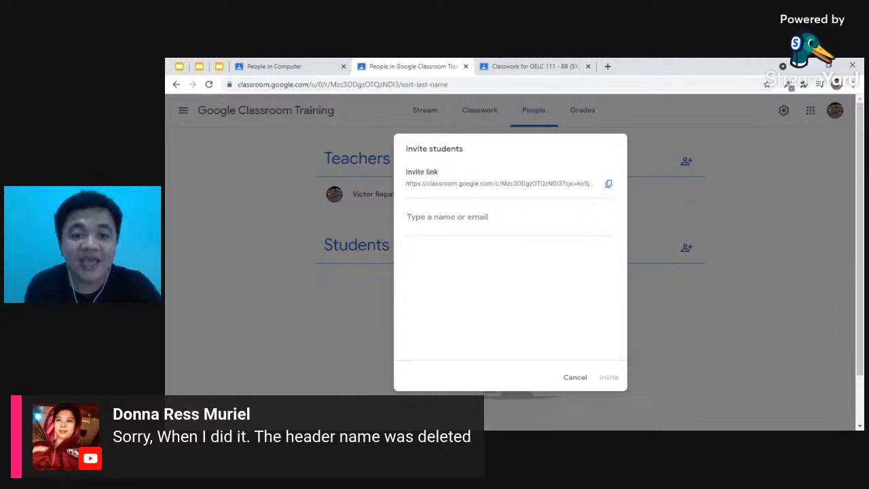
type("vrepata")
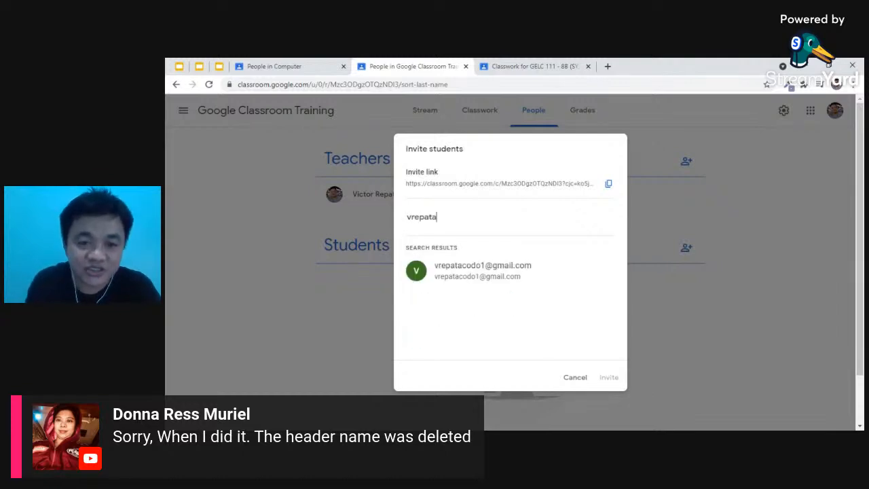
left_click(437, 269)
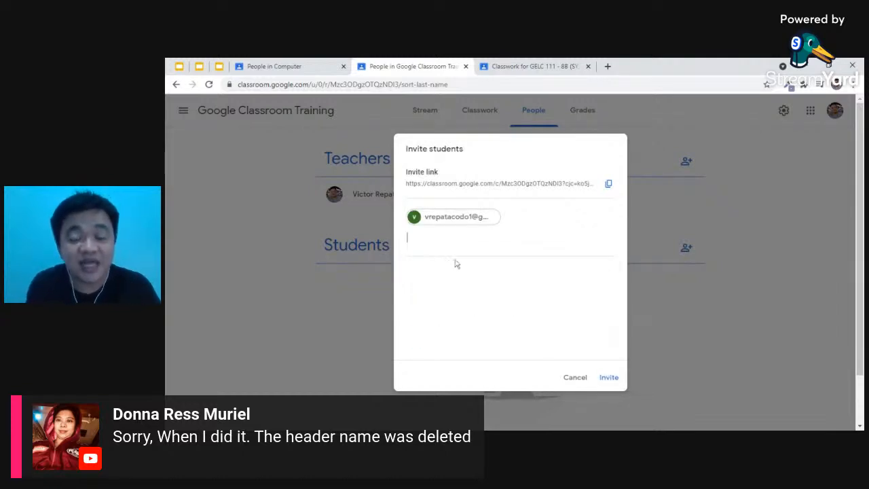
left_click(610, 382)
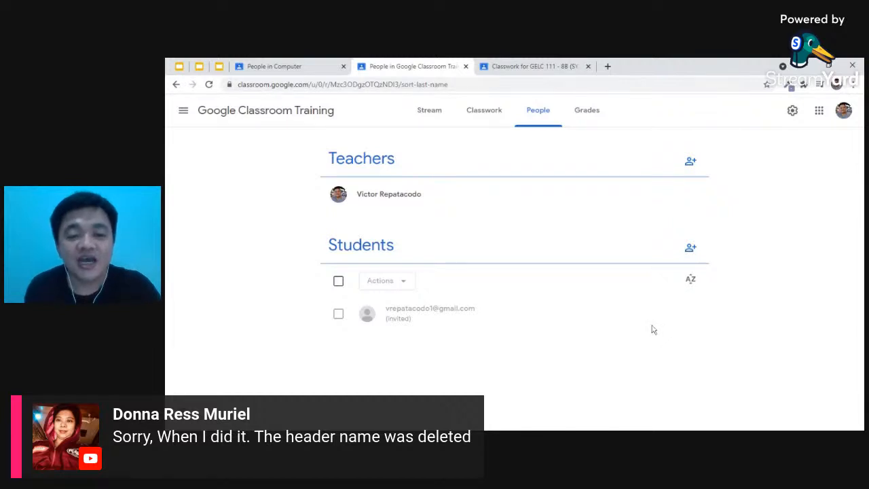
- Cancel the Invite teachers dialog without inviting anyone and go back to the Computer class
left_click(691, 163)
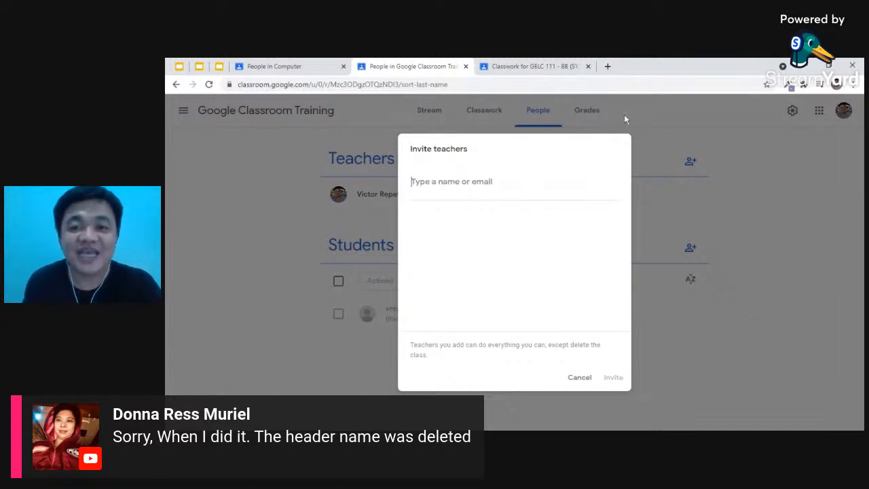
left_click(578, 377)
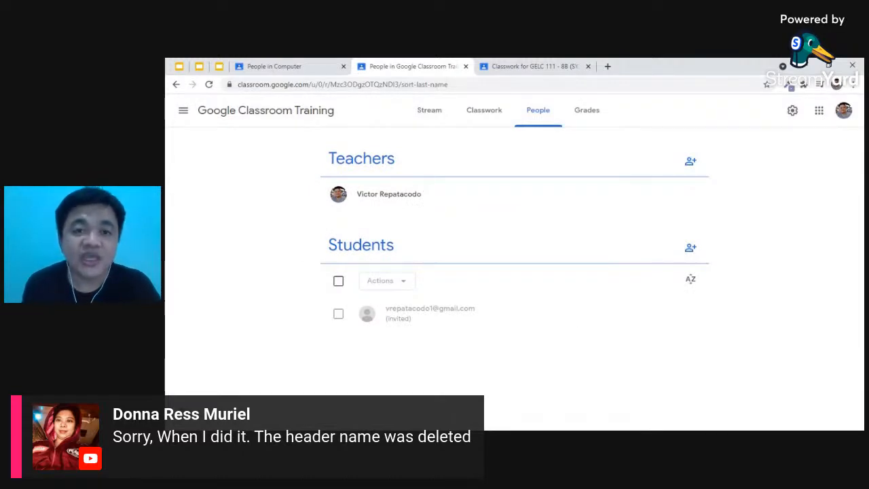
left_click(484, 110)
left_click(274, 66)
- Review the Computer class's Classwork and Stream, then return to the Google Slides presentation
left_click(479, 112)
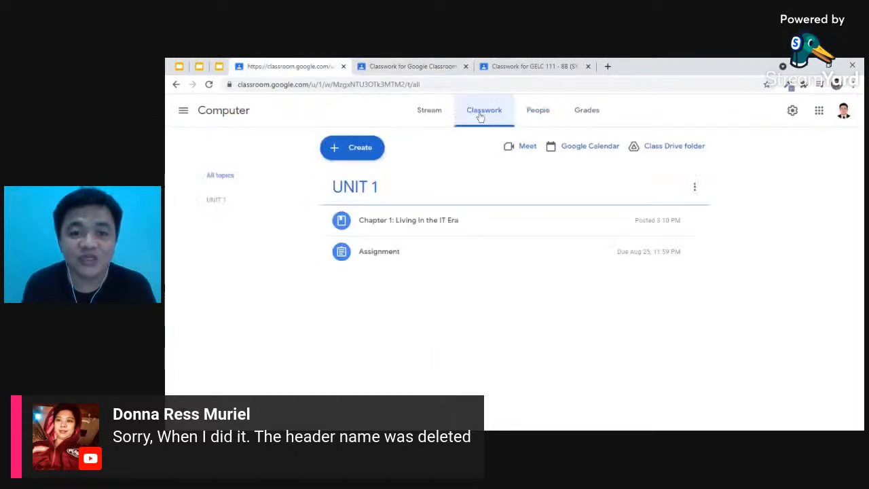
left_click(434, 119)
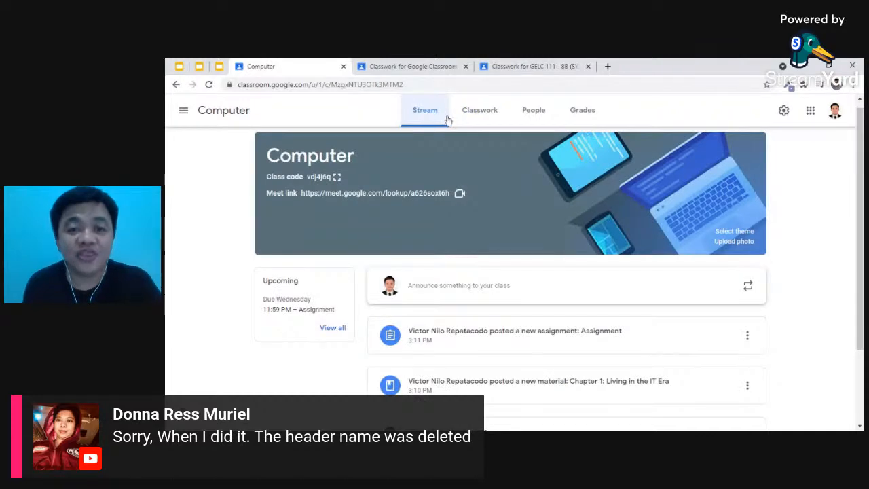
left_click(179, 65)
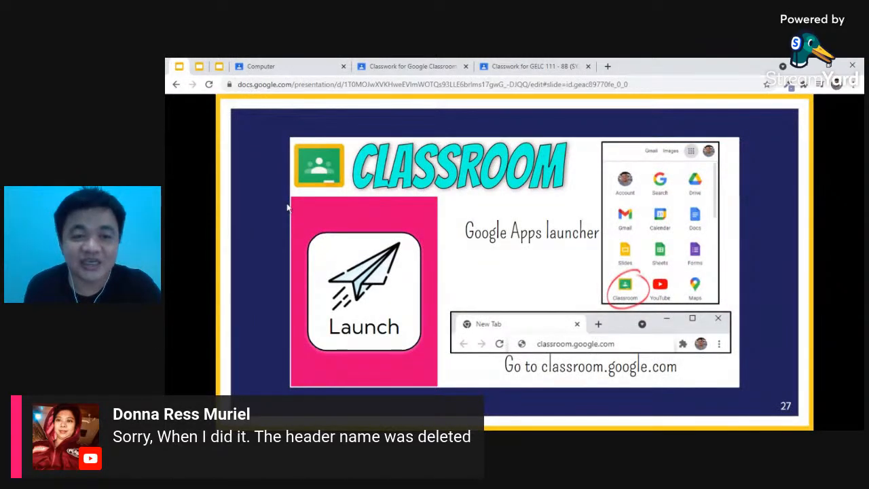
- Advance through the slides past the Challenge slide to slide 32, introducing Sites, Groups and YouTube
key("Right")
key("Right")
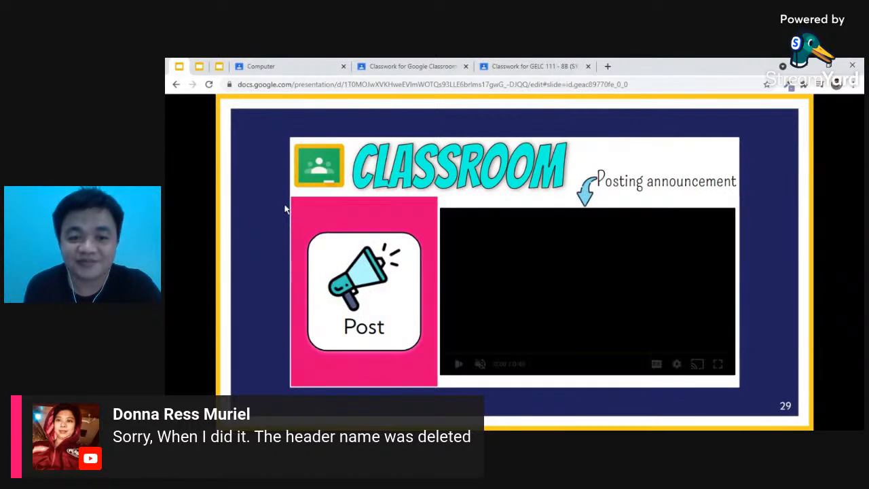
key("Right")
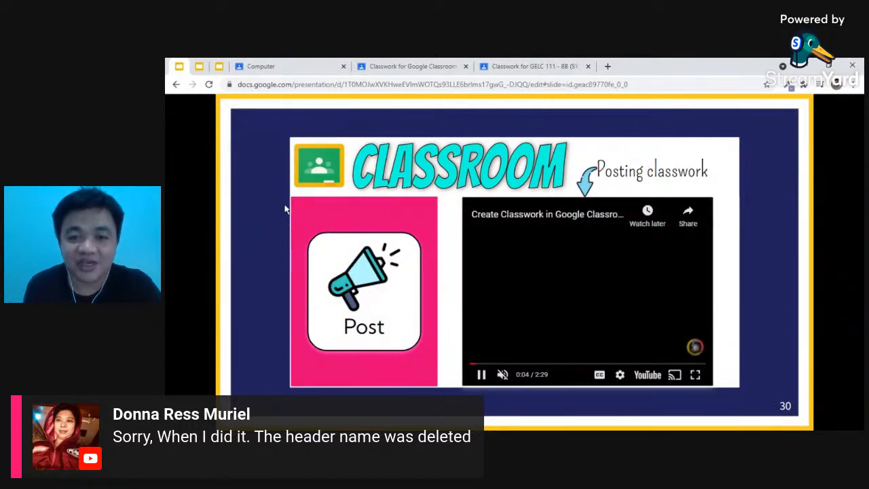
key("Right")
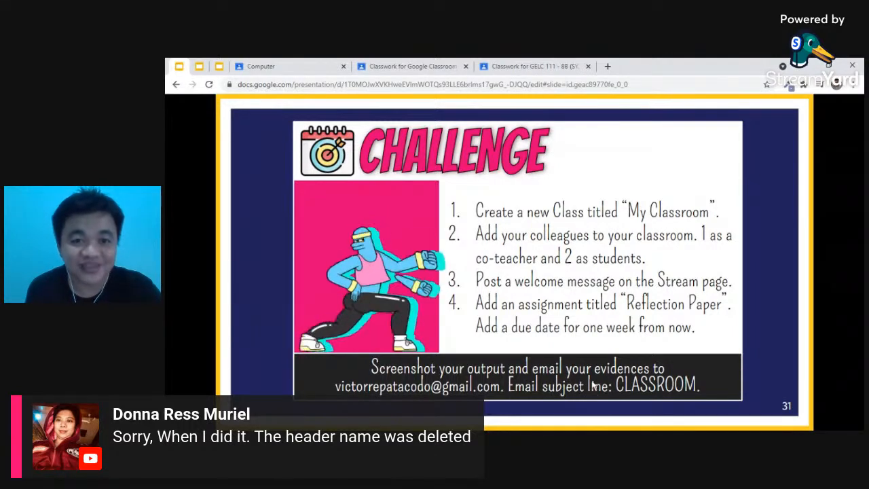
left_click(473, 235)
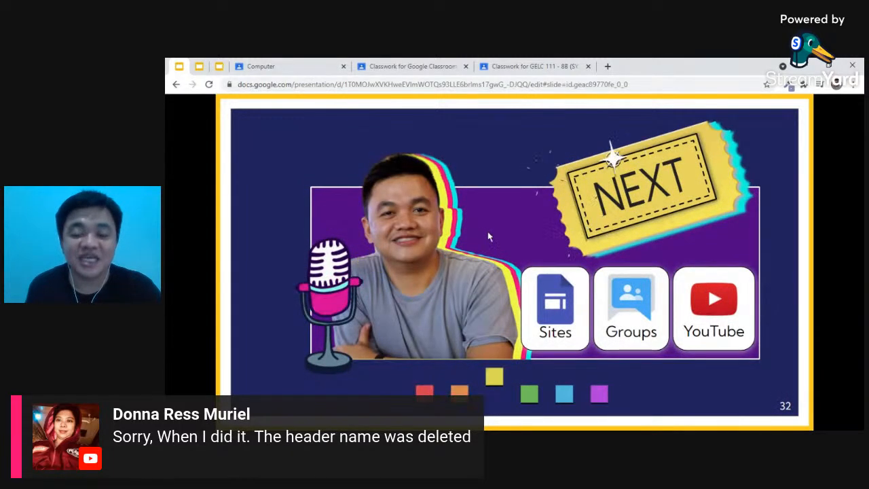
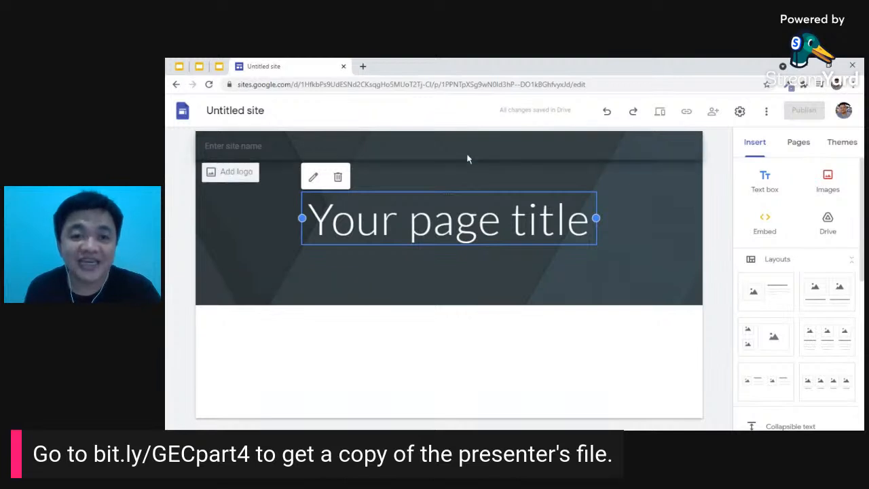
- Rename the untitled site to 'GEC Level 1 Demo'
left_click(244, 110)
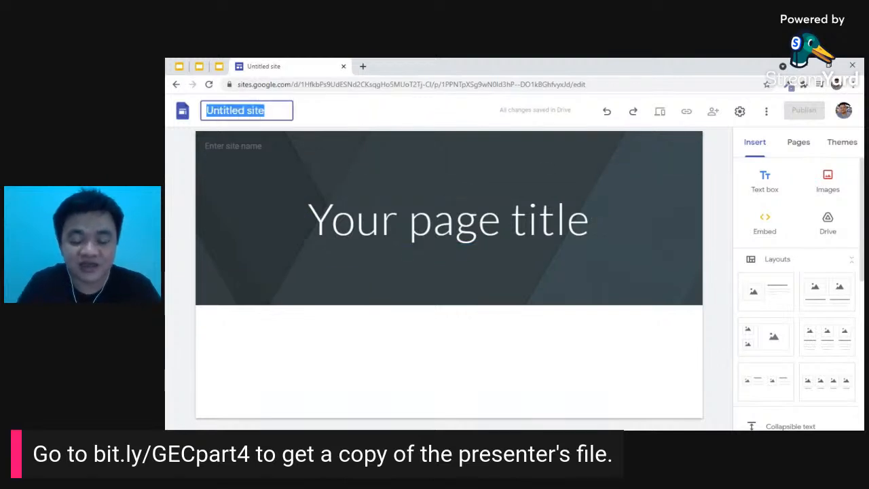
type("GEC ")
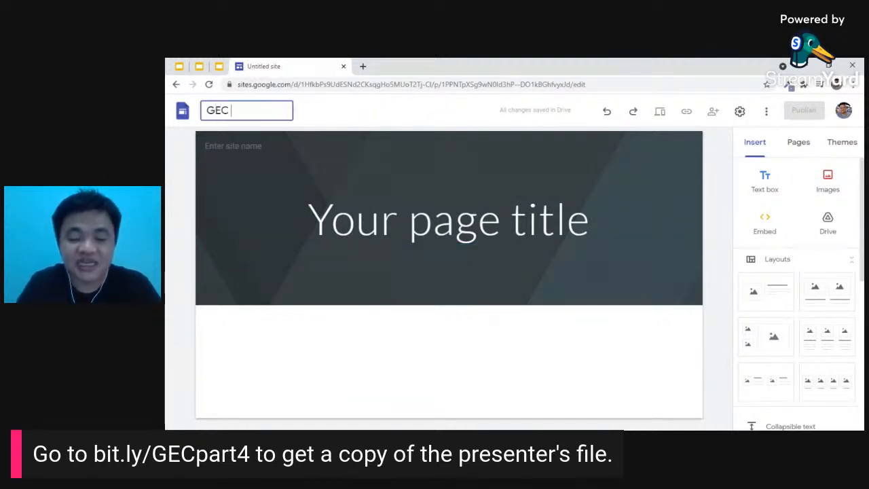
type("lev")
key("BackSpace")
key("BackSpace")
key("BackSpace")
type("Level")
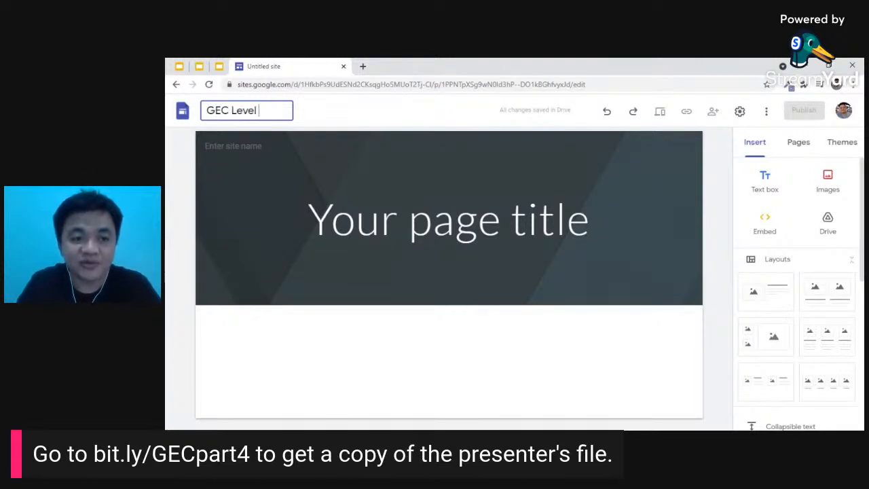
type(" 1 Demo")
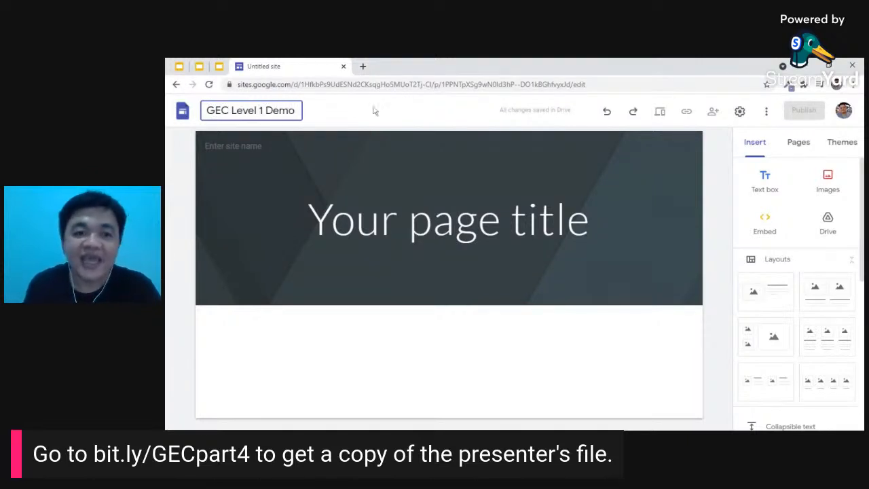
left_click(613, 247)
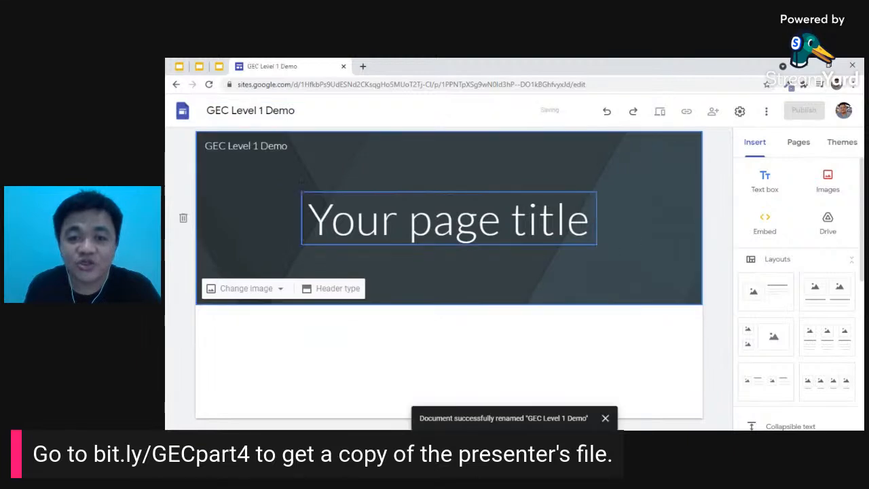
- Replace the placeholder home page title with 'Welcome!'
left_click(456, 219)
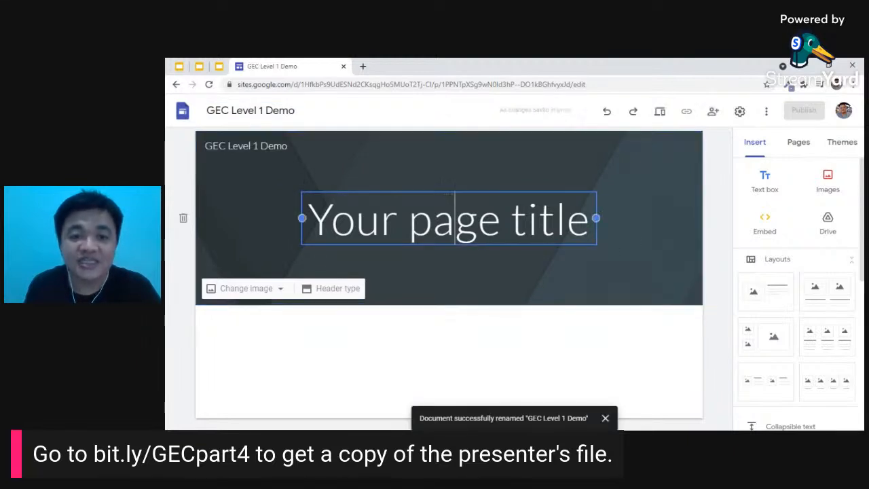
key("ctrl+a")
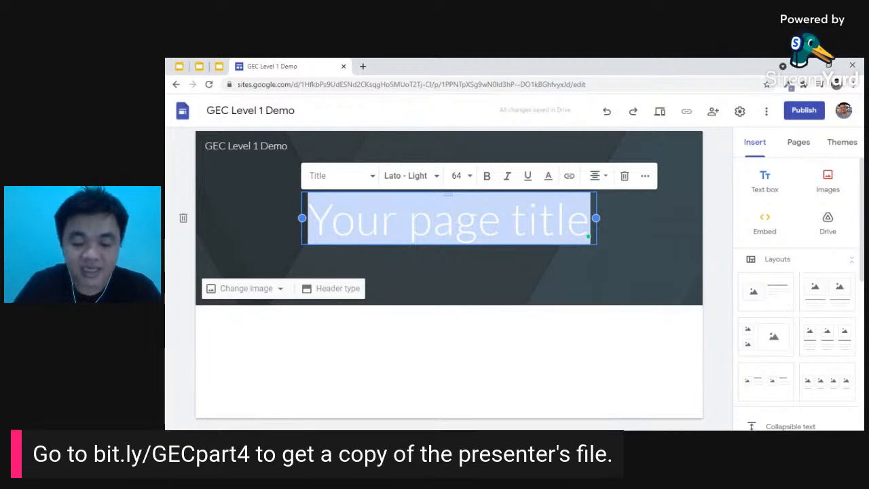
type("Welcome!")
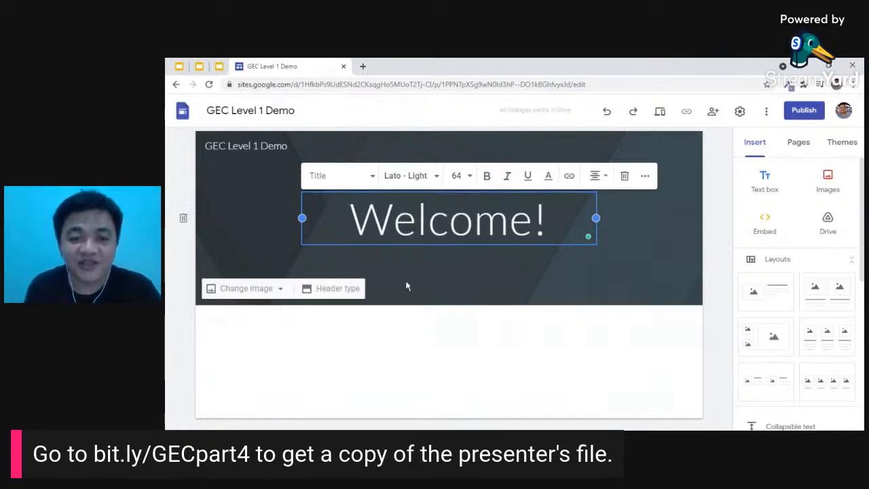
left_click(456, 342)
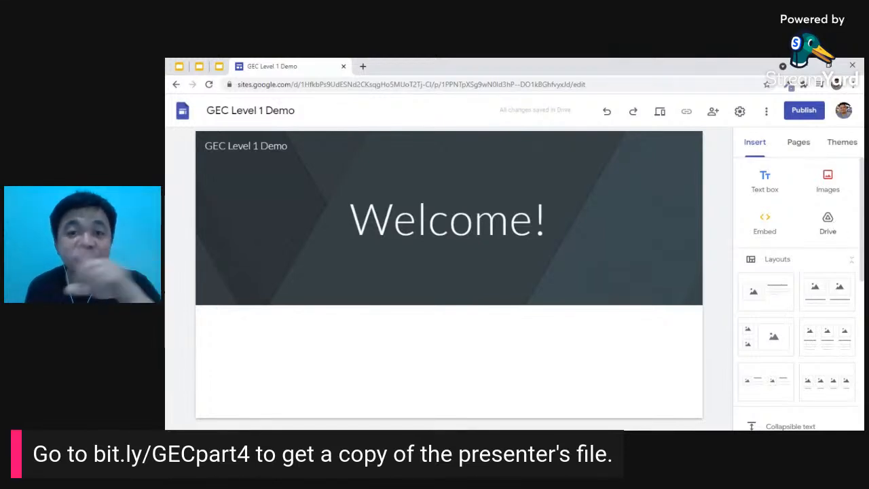
scroll(836, 219, "down", 3)
scroll(835, 219, "up", 3)
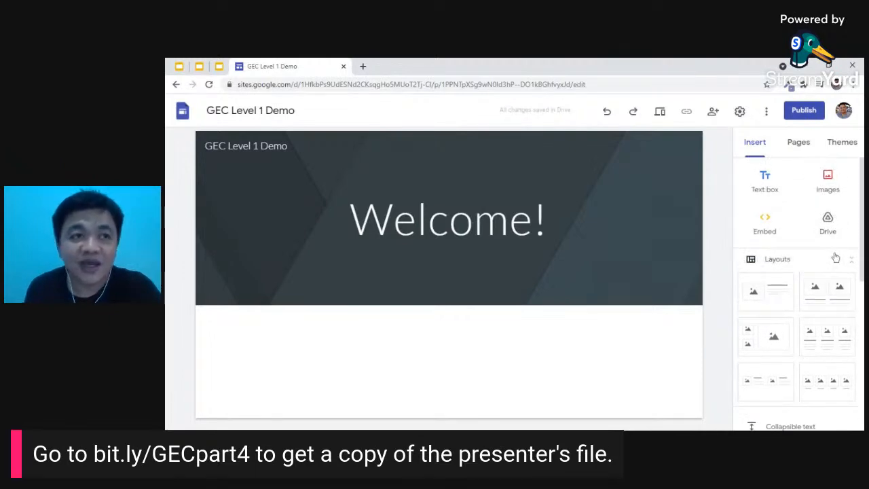
scroll(835, 257, "down", 1)
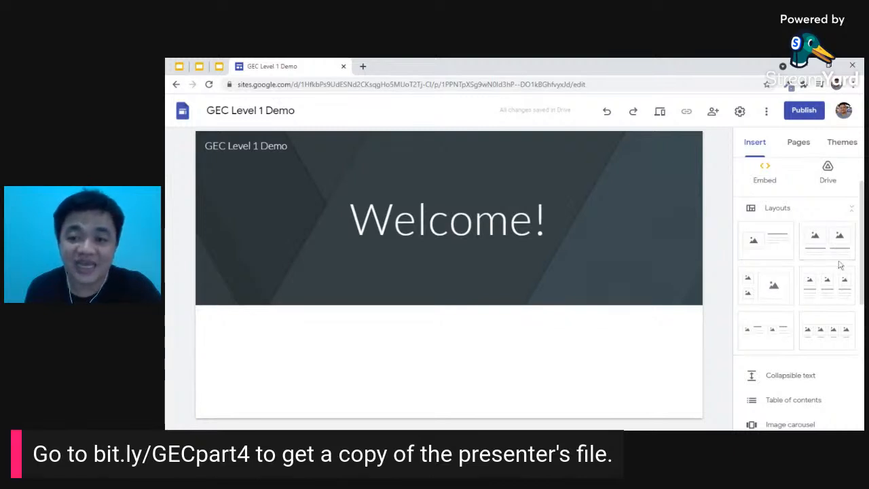
scroll(834, 326, "down", 2)
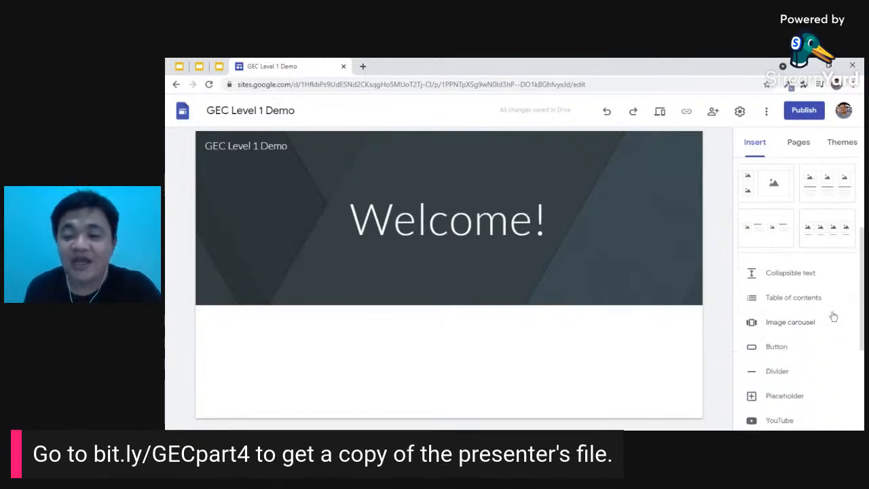
scroll(806, 284, "down", 3)
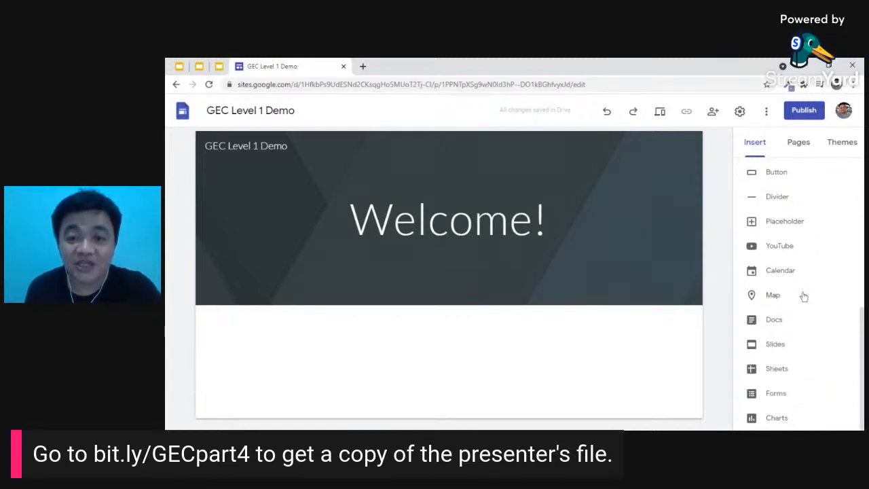
scroll(805, 294, "up", 5)
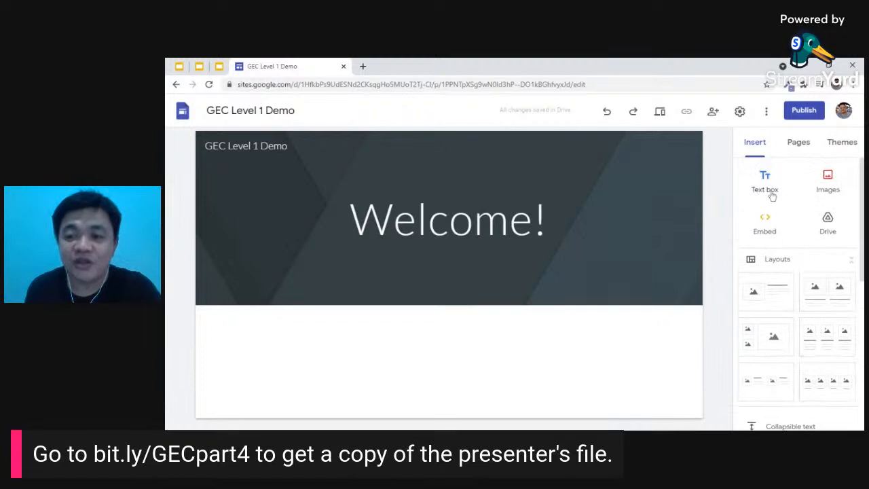
- Insert a text box under 'Welcome!' with a one-line self-introduction greeting ending in a period
left_click(768, 185)
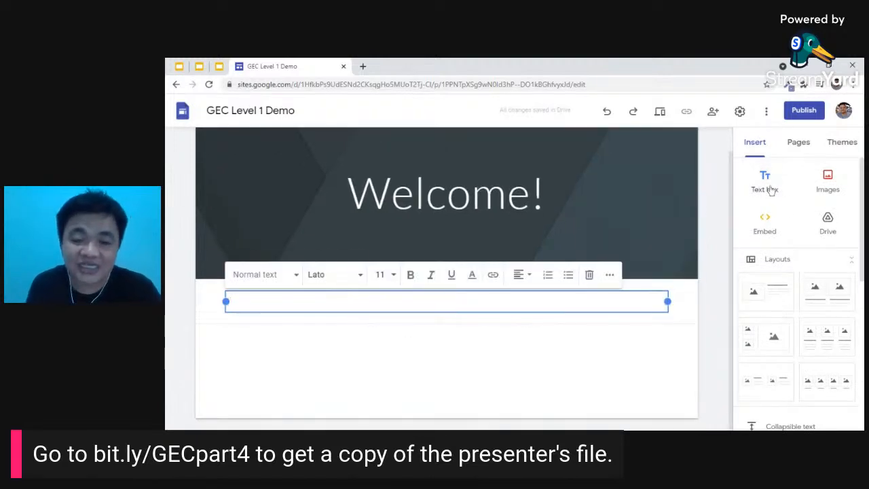
left_click(227, 301)
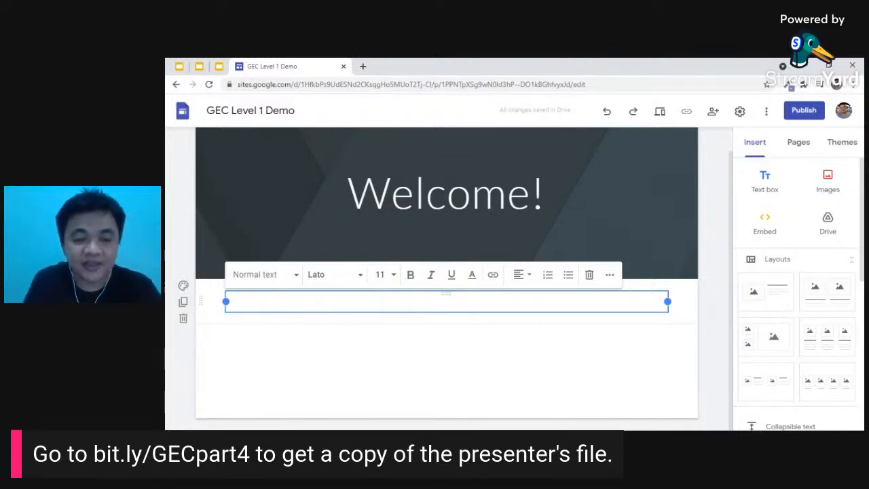
type("Hi! I'm")
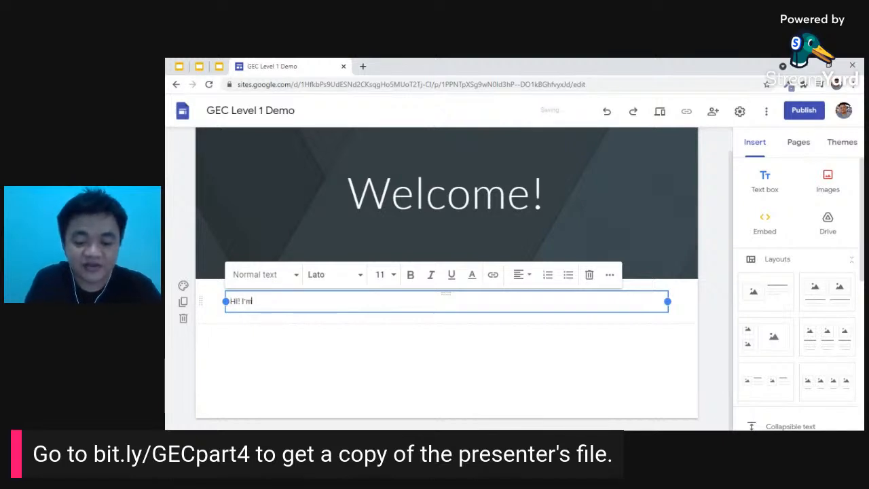
type(" Victor,")
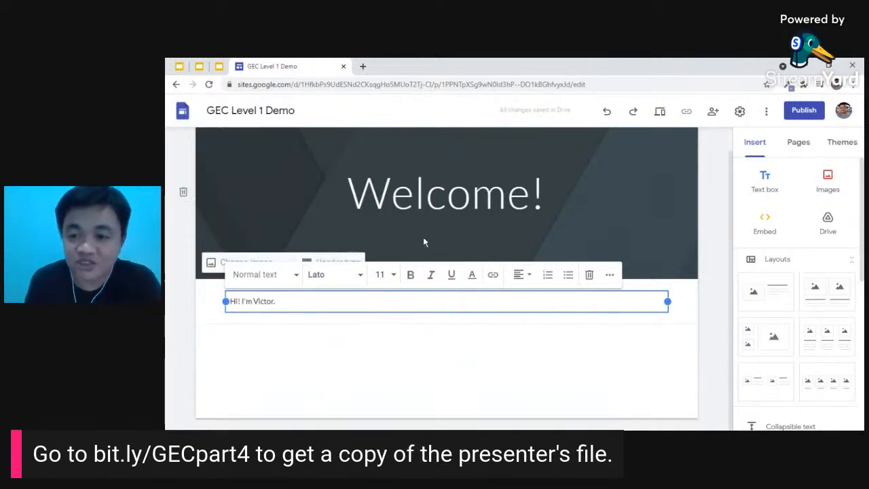
key("BackSpace")
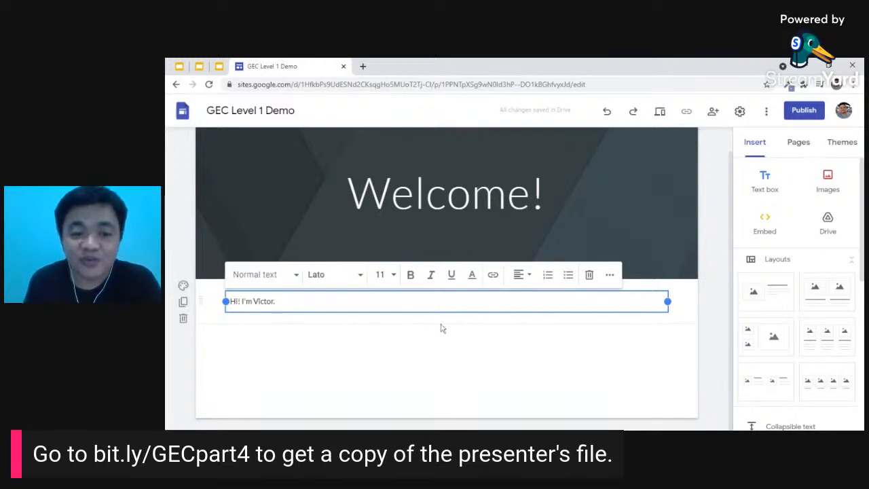
type(".")
left_click(838, 193)
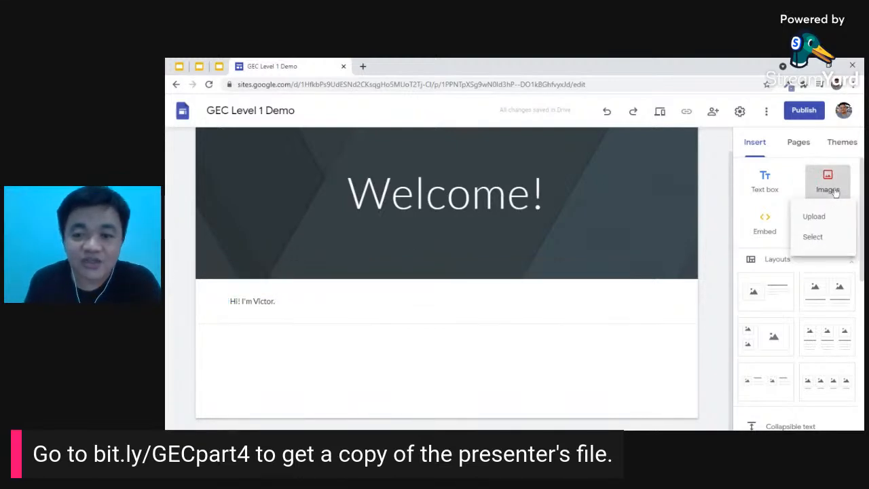
- Upload the Google Apps Training banner image and place it left of the greeting
left_click(818, 204)
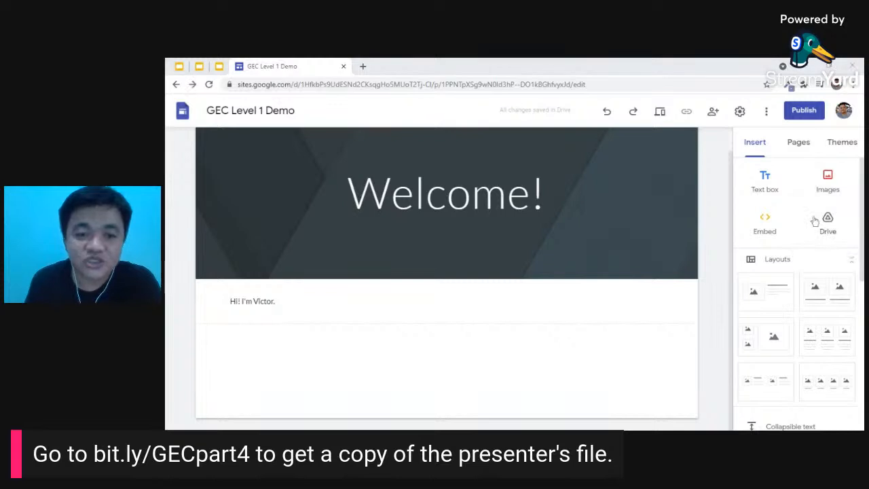
double_click(498, 106)
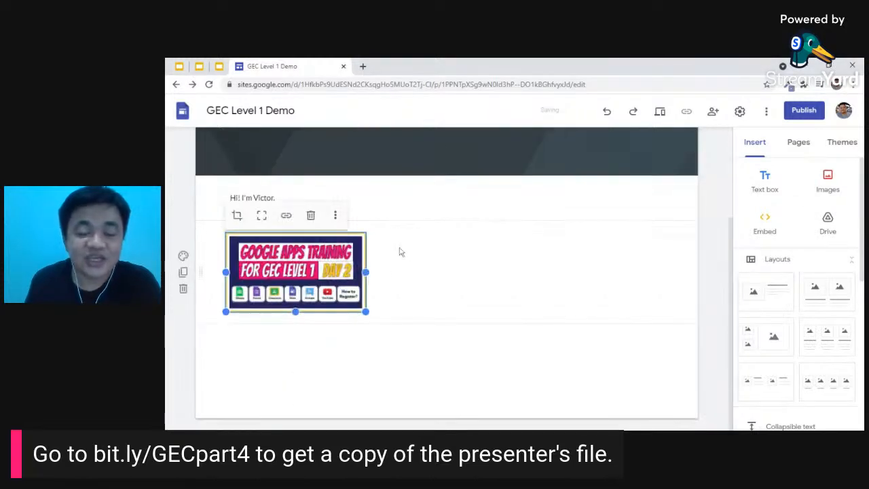
left_click(405, 271)
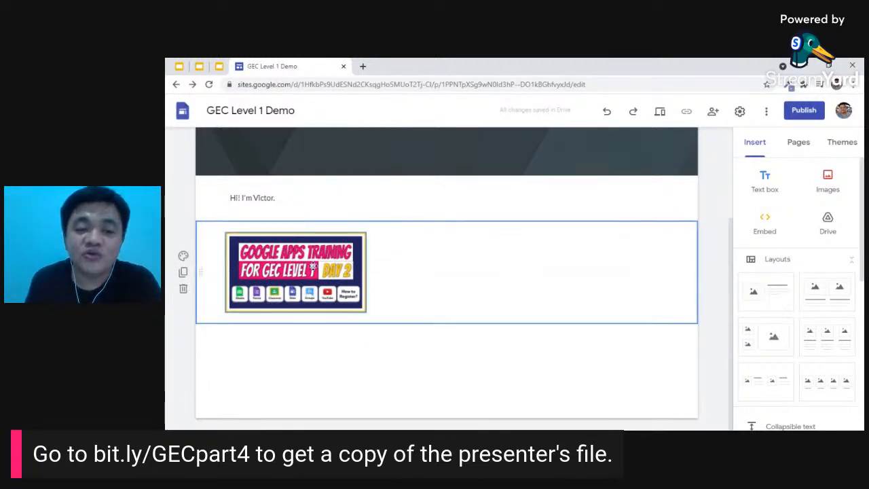
left_click_drag(312, 270, 225, 200)
left_click_drag(256, 237, 225, 200)
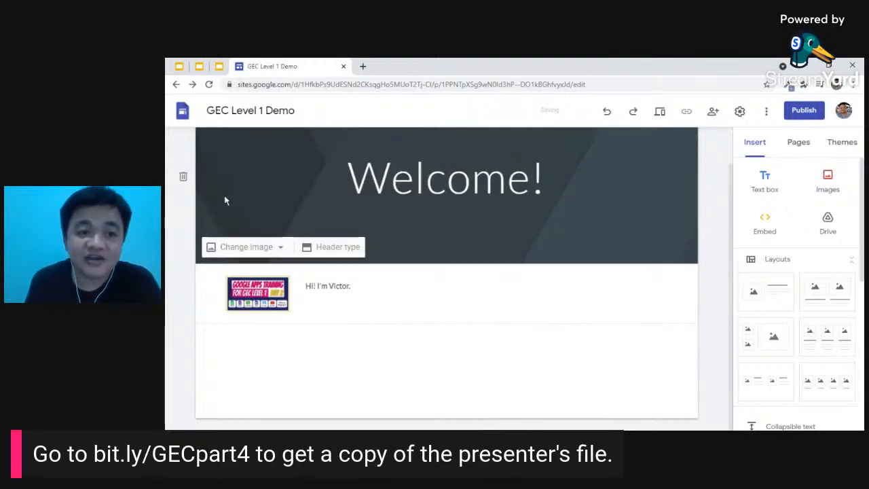
- Enlarge the banner image and uncrop it so the whole banner shows
left_click(277, 294)
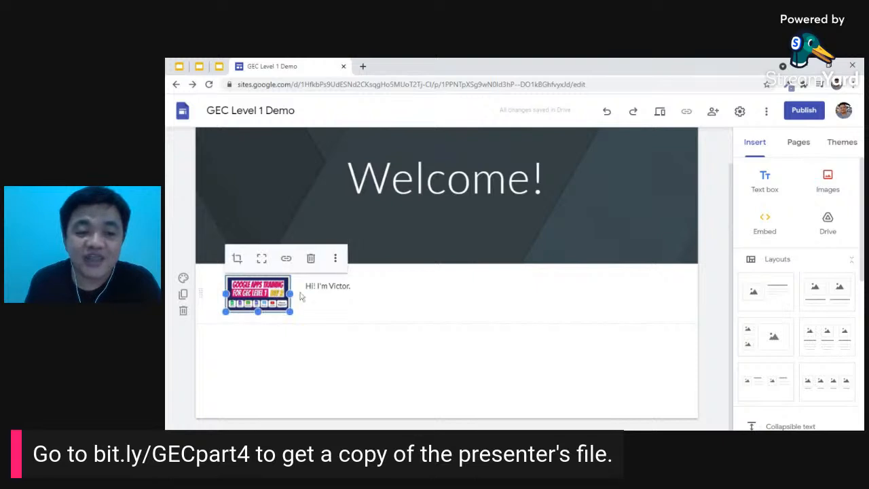
left_click(336, 286)
left_click(262, 293)
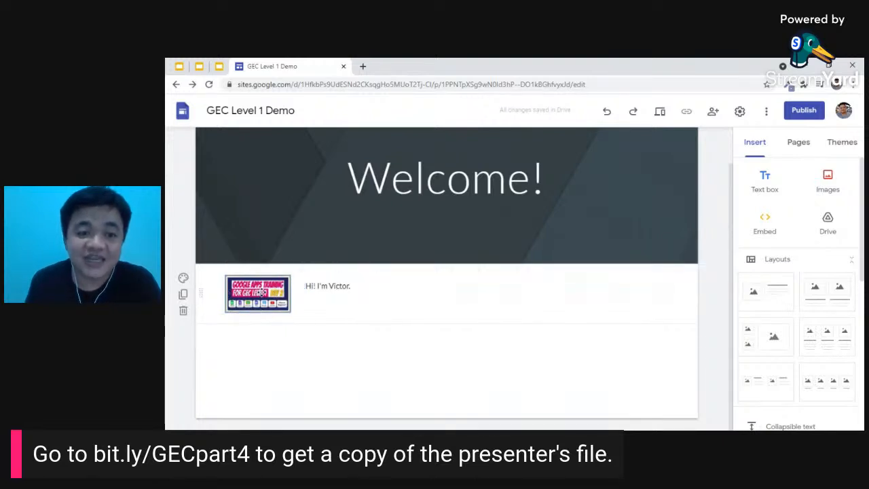
left_click_drag(290, 311, 403, 411)
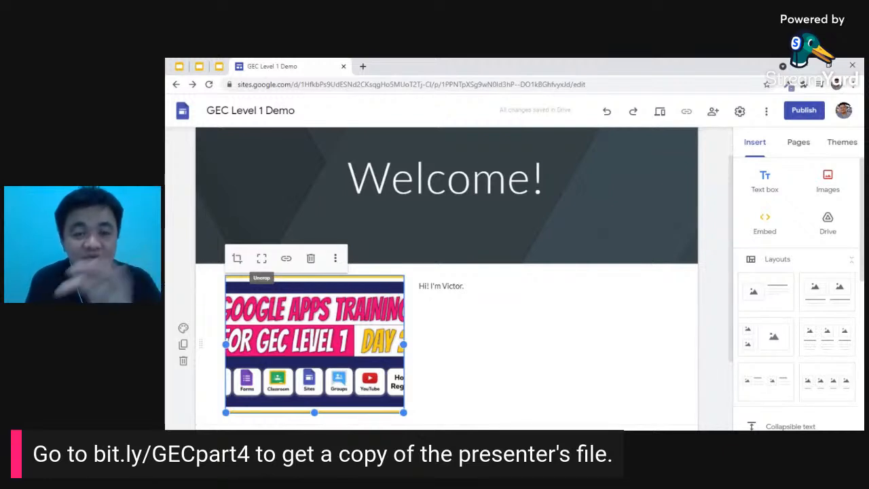
left_click(262, 258)
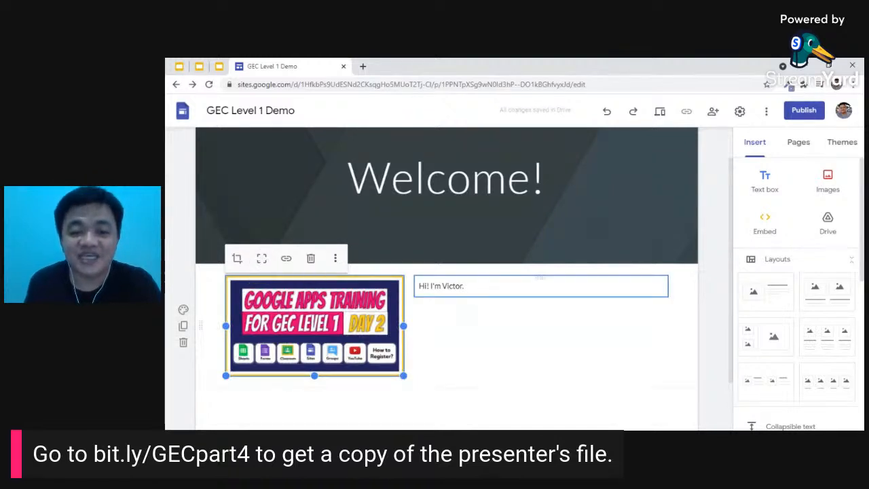
scroll(488, 291, "down", 1)
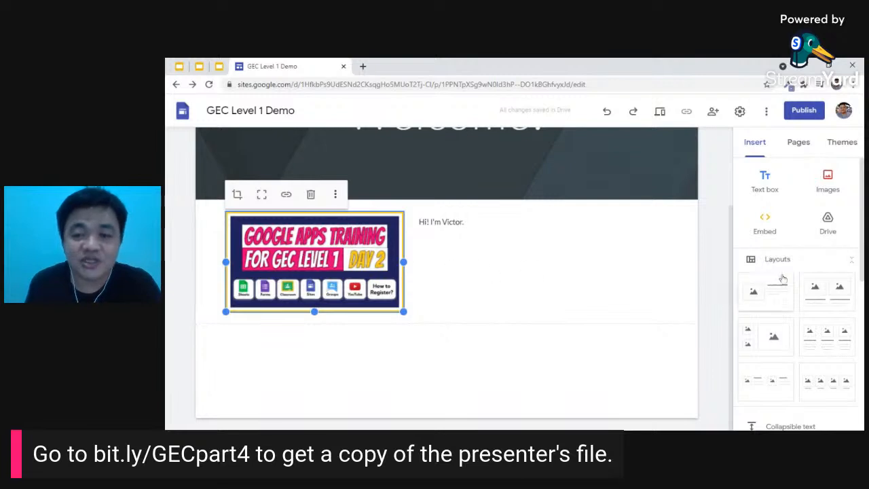
scroll(774, 268, "down", 1)
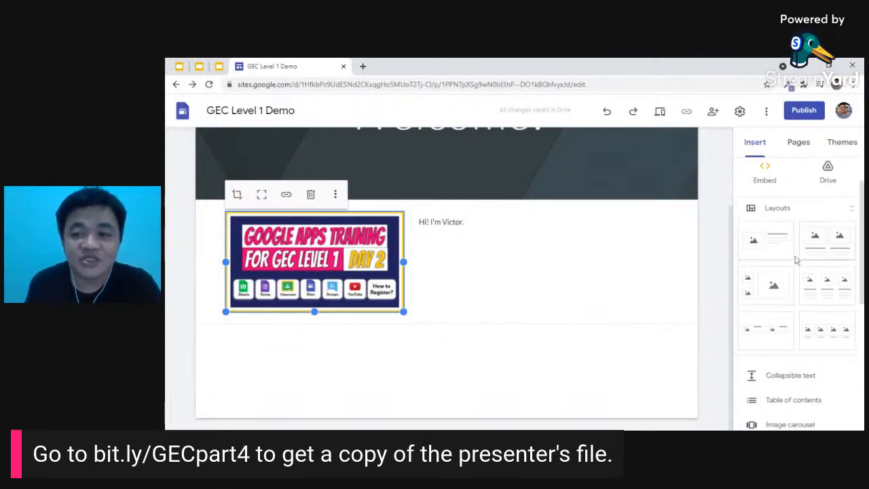
left_click(775, 245)
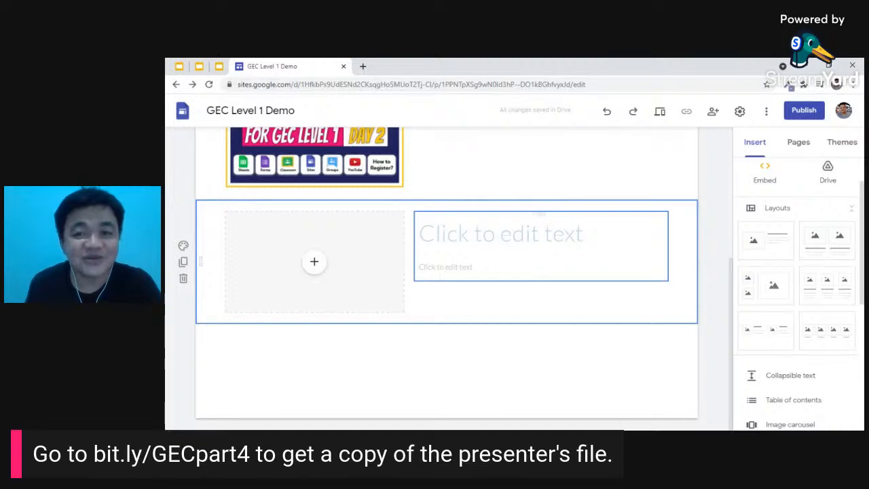
scroll(469, 248, "up", 3)
scroll(458, 241, "down", 3)
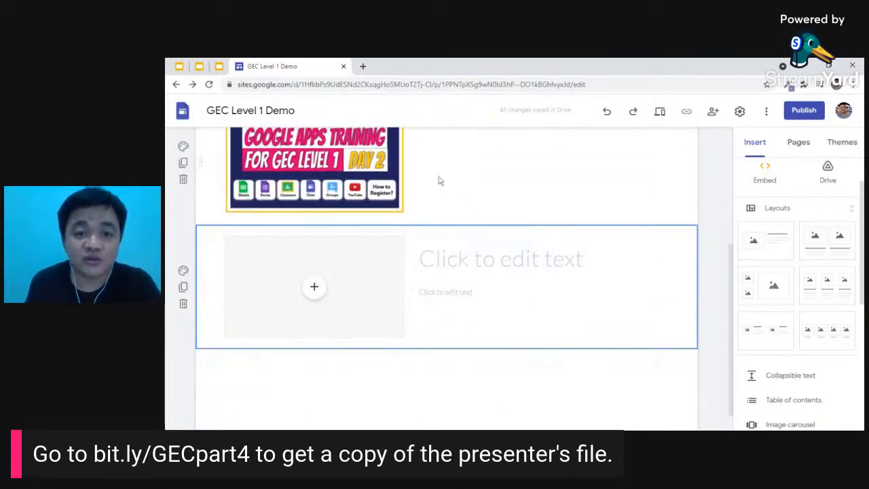
scroll(448, 302, "up", 3)
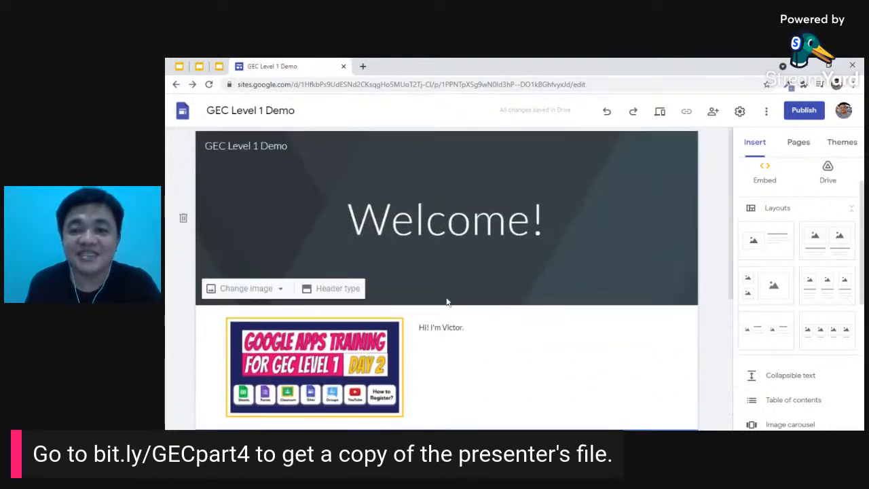
- Create a new page named 'My Subjects' from the Pages panel
left_click(801, 144)
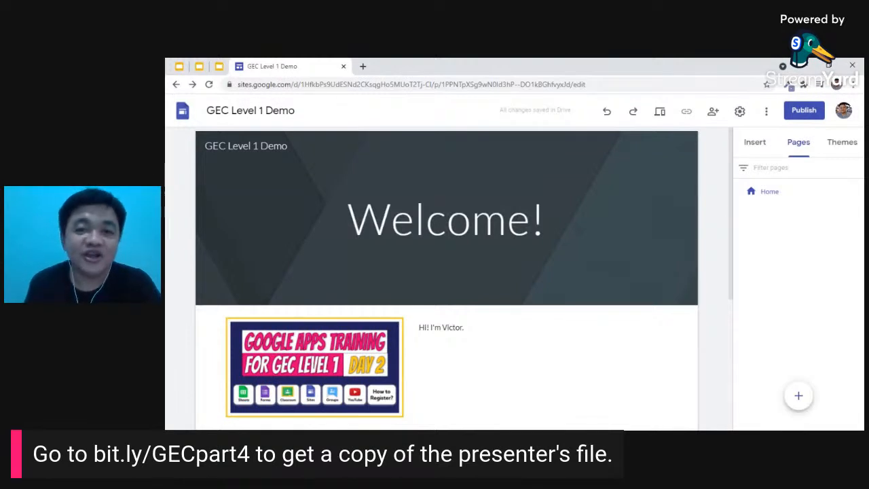
mouse_move(797, 399)
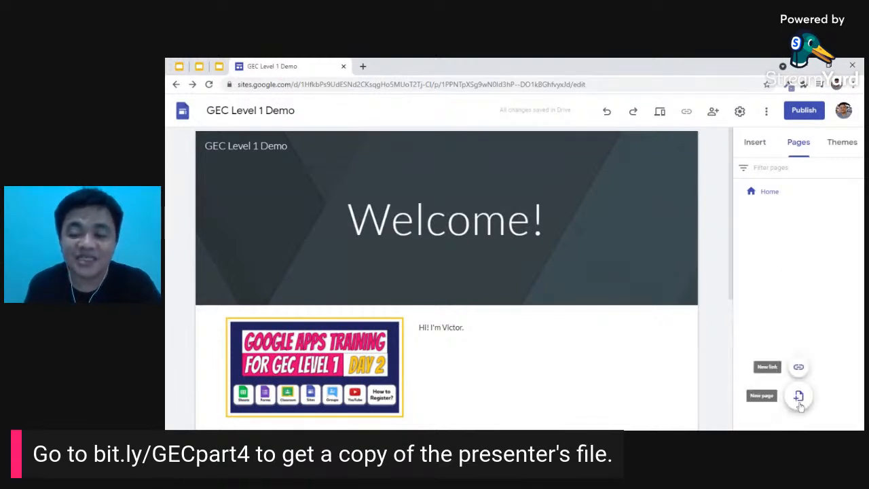
left_click(800, 400)
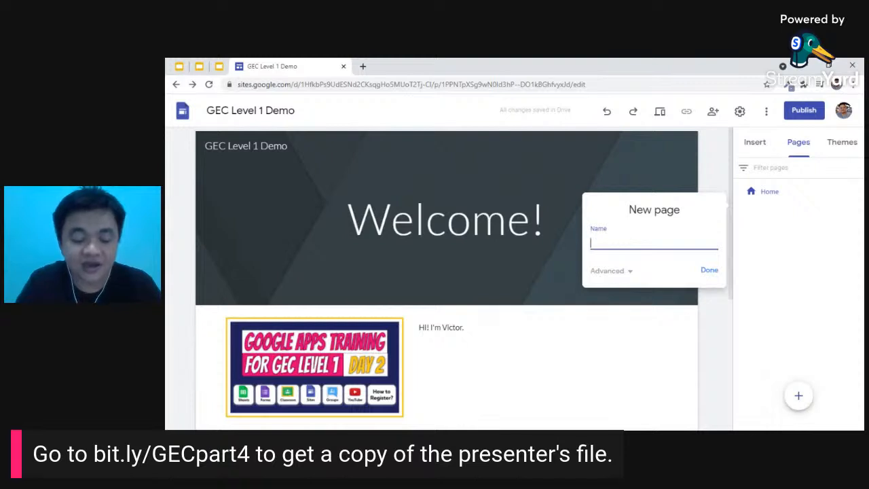
type("My Subjects")
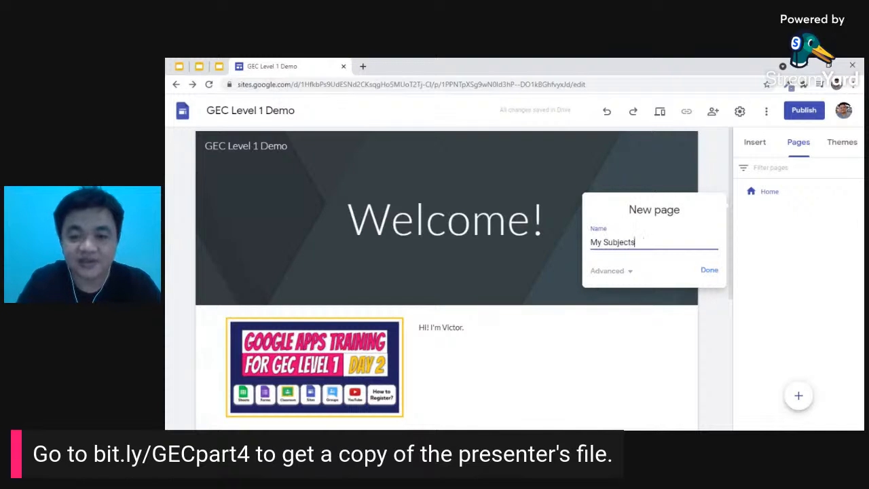
left_click(709, 271)
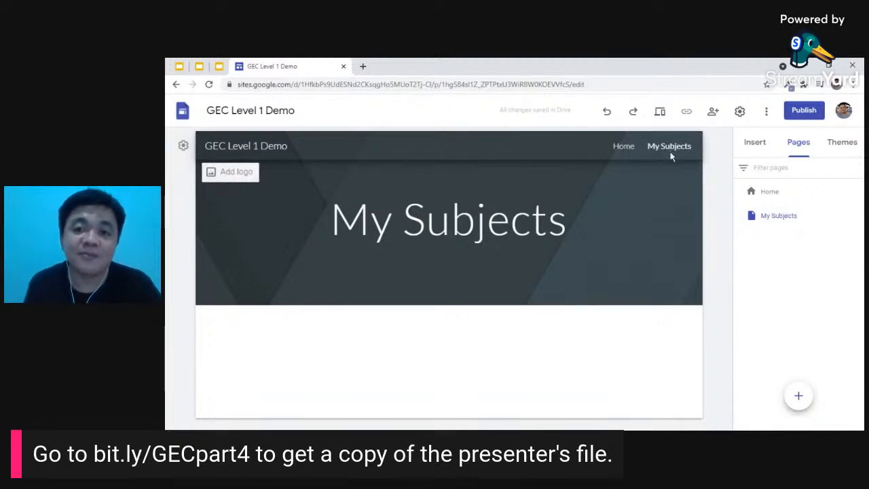
- Check the Home page, then return to the My Subjects page
left_click(629, 152)
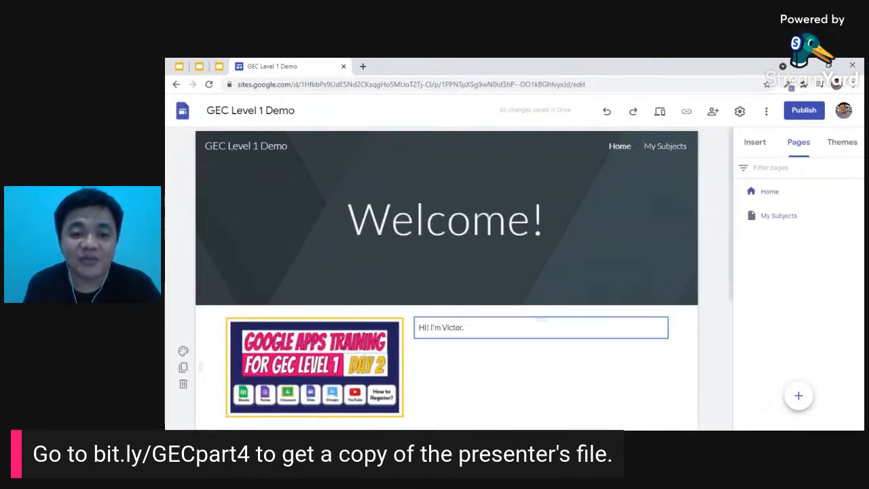
scroll(448, 319, "down", 1)
scroll(475, 351, "up", 1)
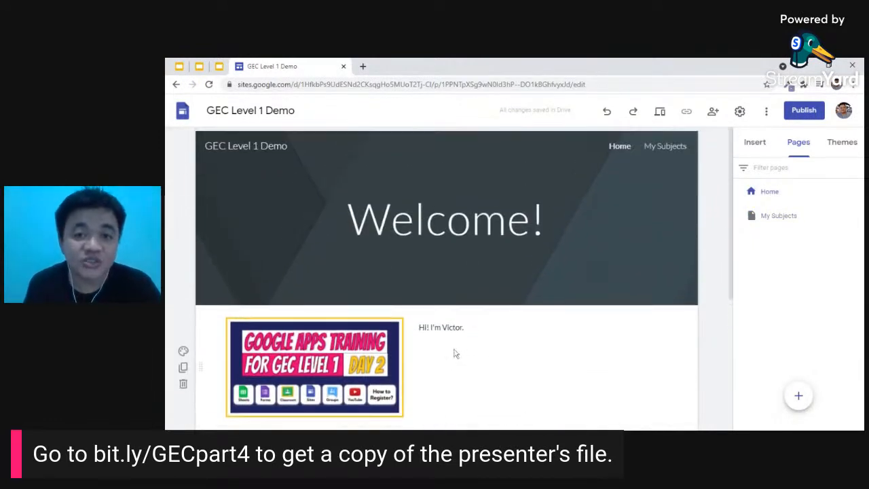
left_click(665, 149)
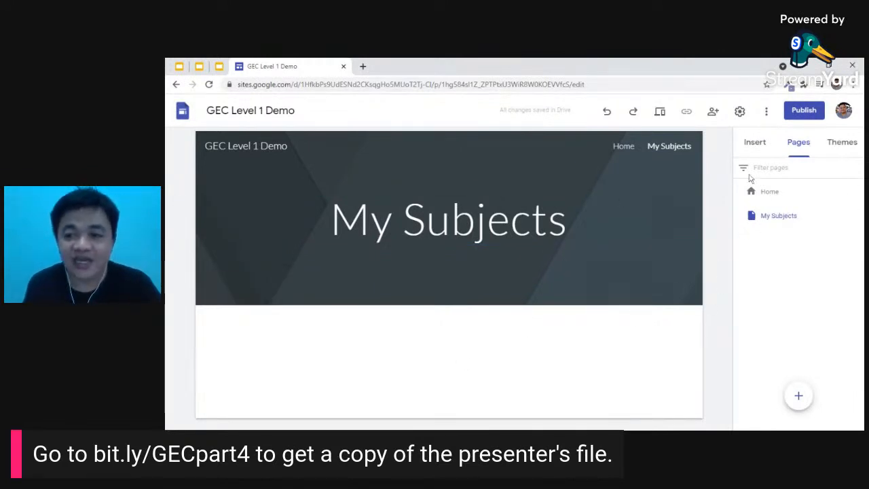
left_click(754, 145)
- Add a text box reading 'This page contains the different subjects I have this school year.'
scroll(807, 232, "down", 1)
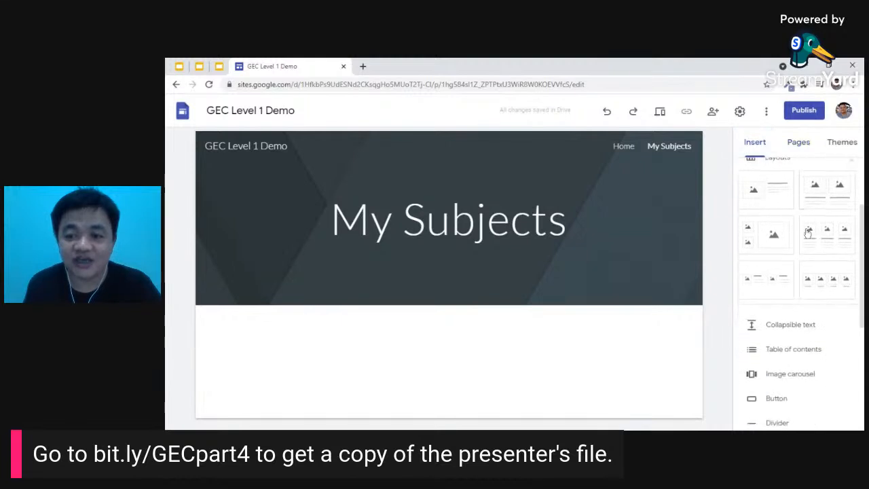
scroll(806, 231, "up", 2)
scroll(799, 203, "up", 1)
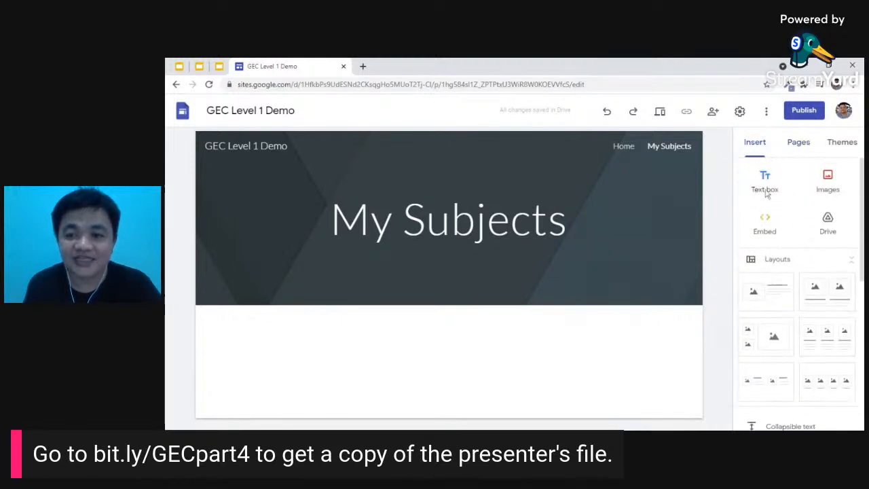
left_click(765, 182)
type("These")
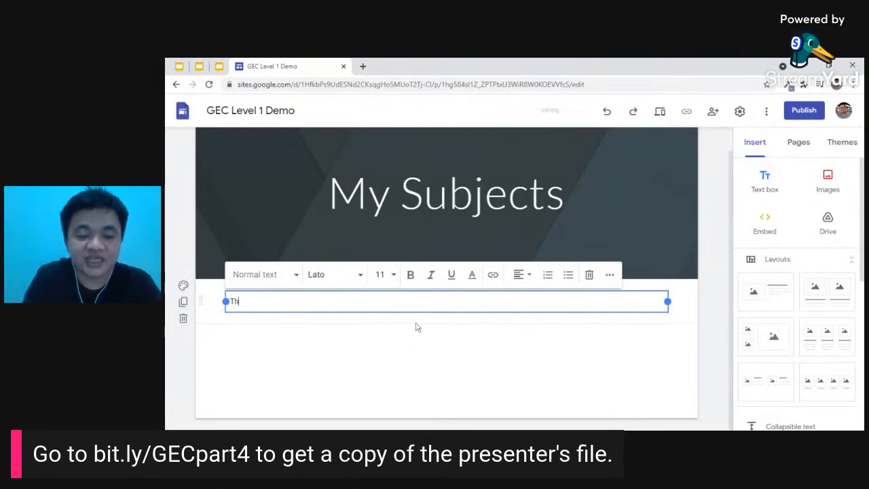
key("BackSpace")
key("BackSpace")
key("BackSpace")
type("is p")
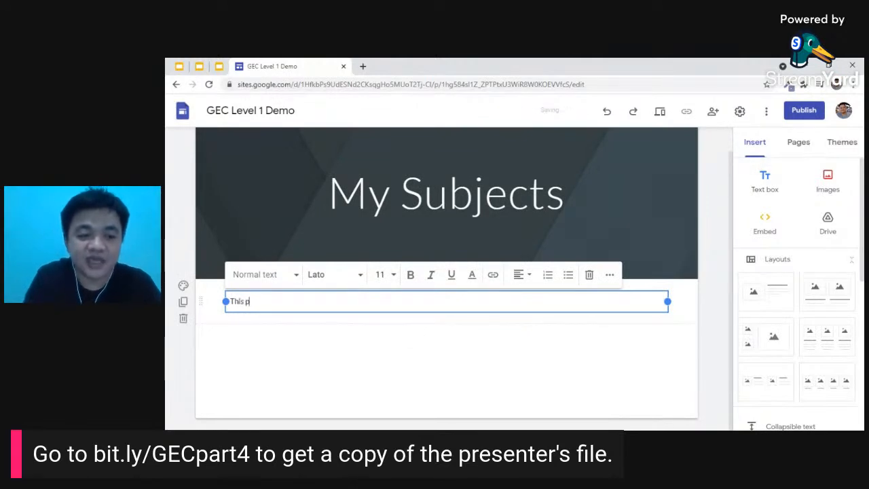
type("age contains the")
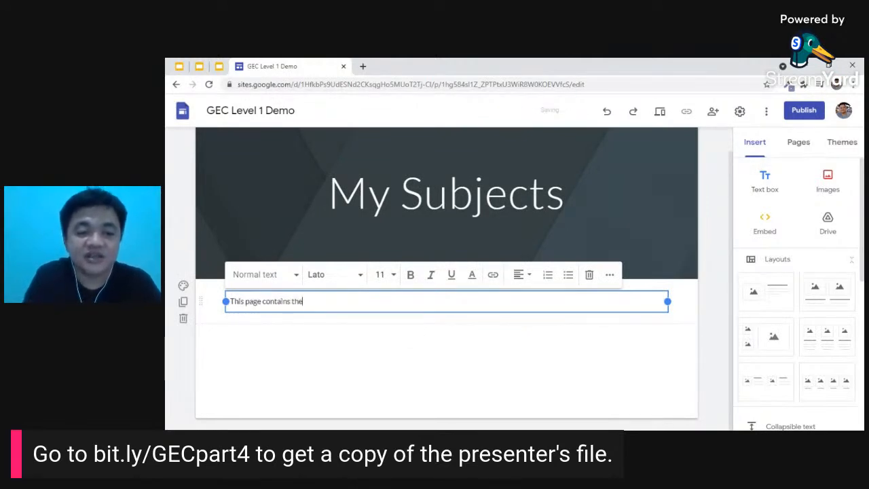
type(" different")
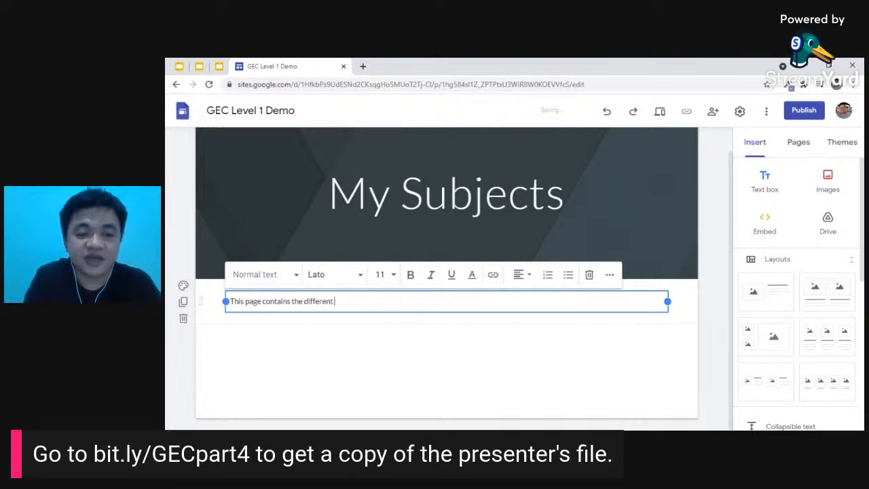
type(" subjects")
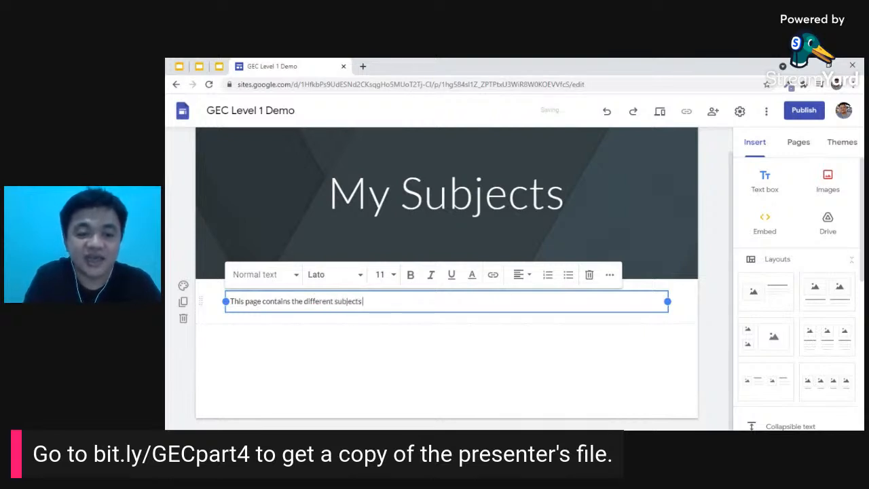
type(" I have this school year")
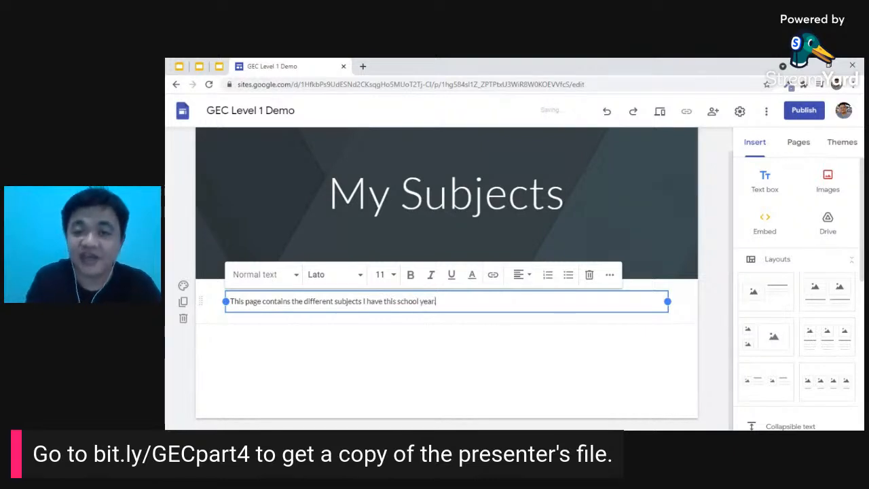
left_click(480, 354)
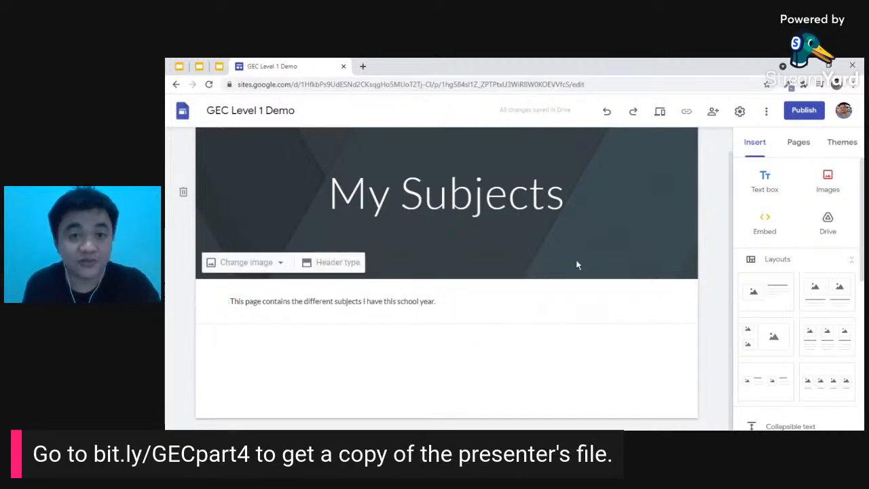
scroll(578, 265, "up", 1)
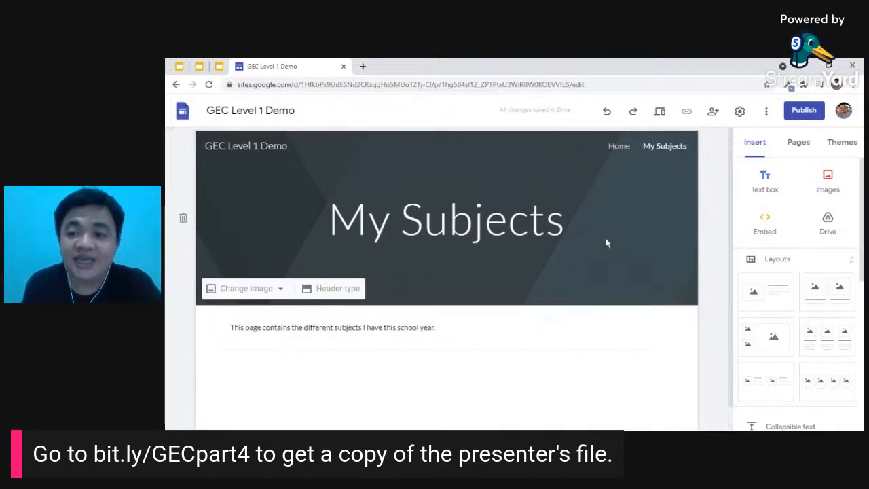
- Add a 'Biology' subpage under My Subjects
left_click(802, 145)
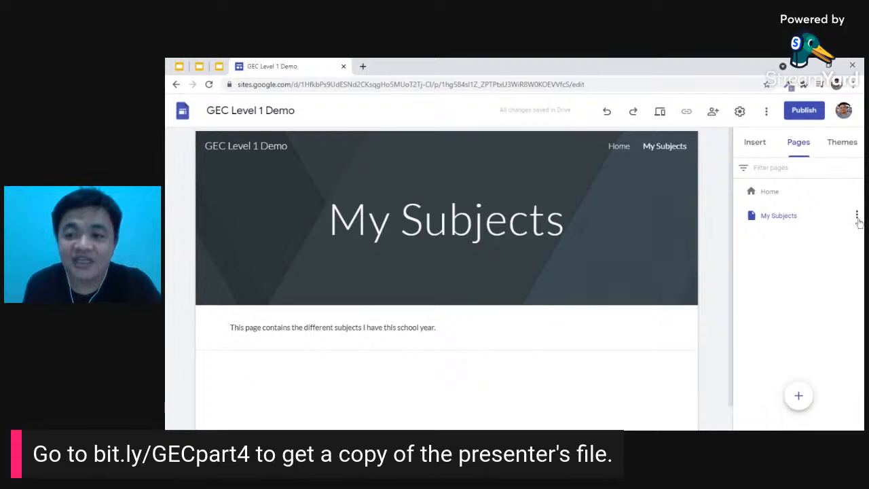
left_click(857, 216)
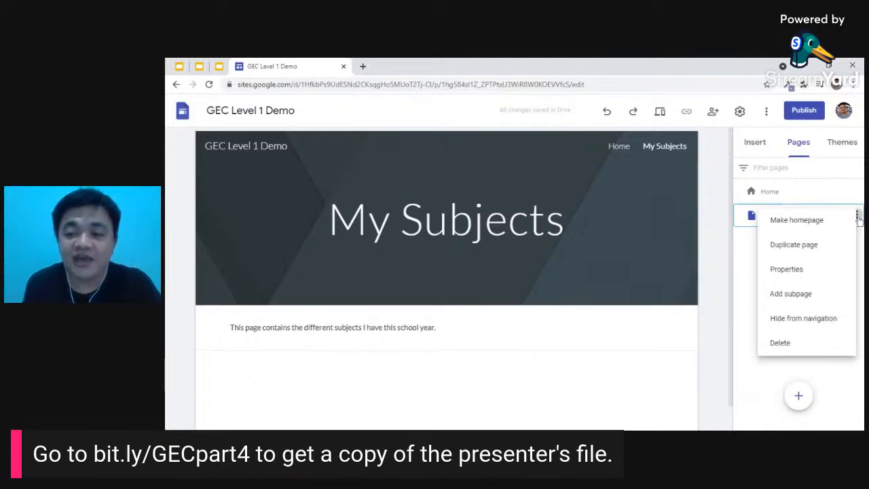
left_click(792, 301)
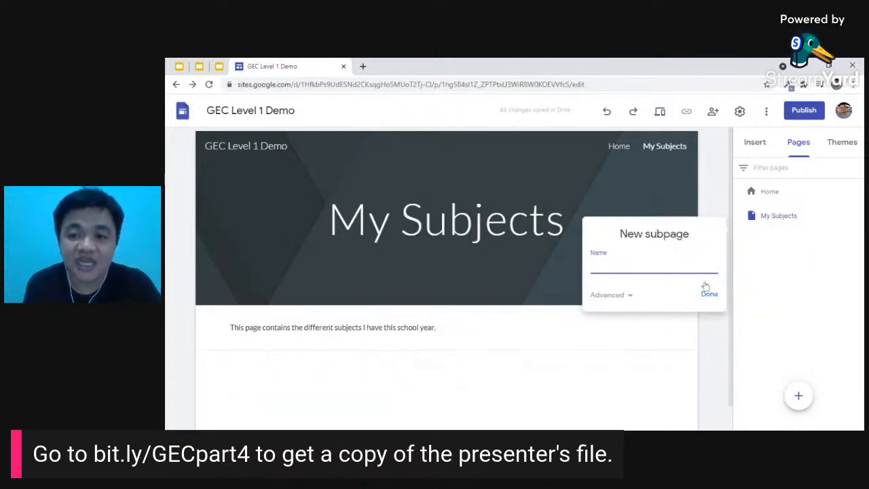
type("B")
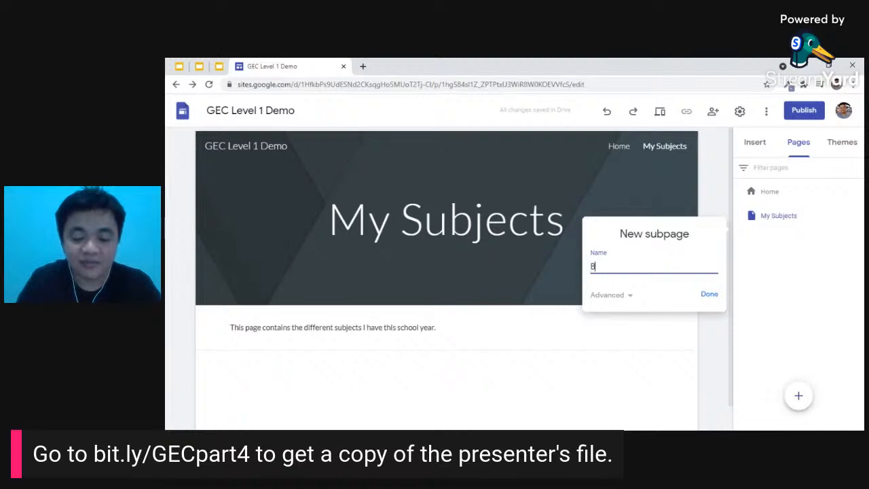
type("iolog")
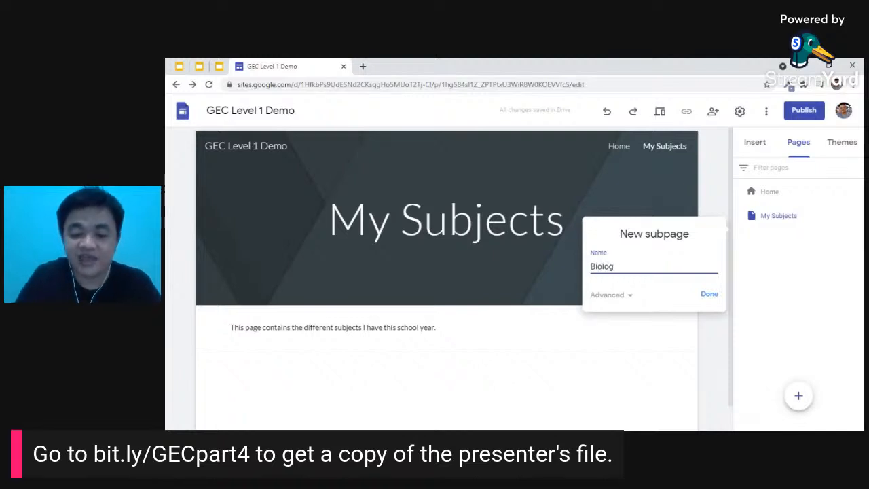
type("y")
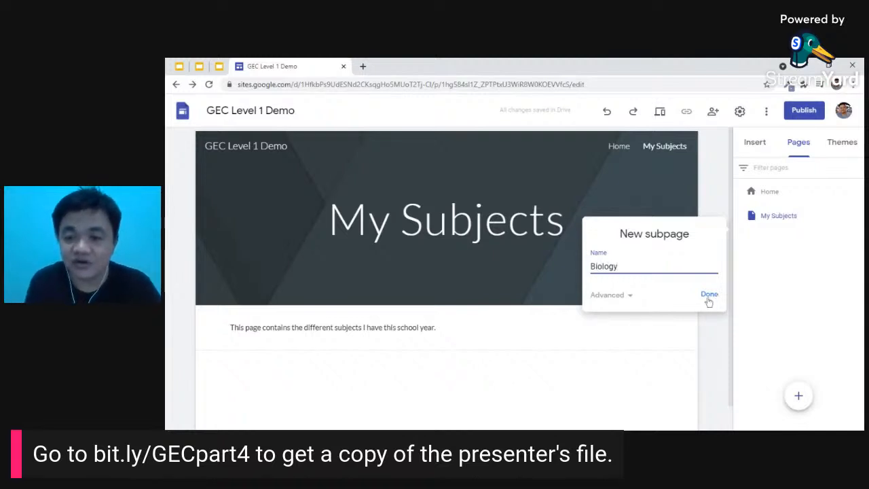
left_click(708, 297)
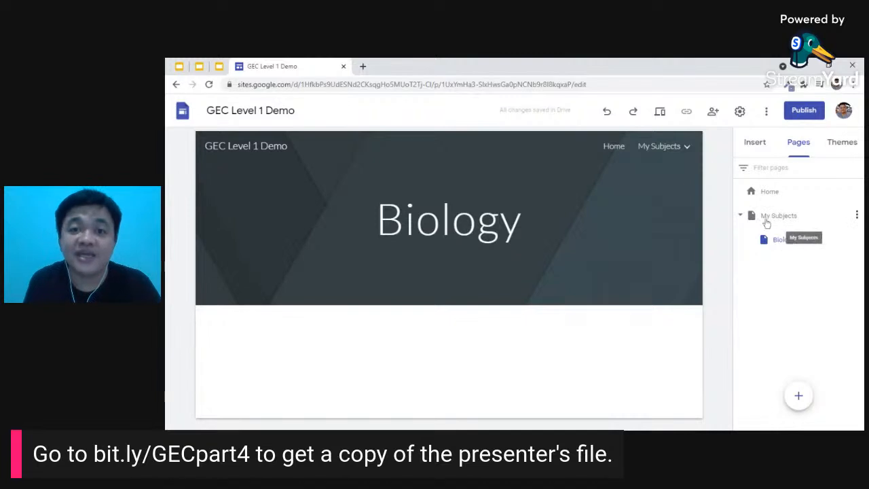
mouse_move(687, 151)
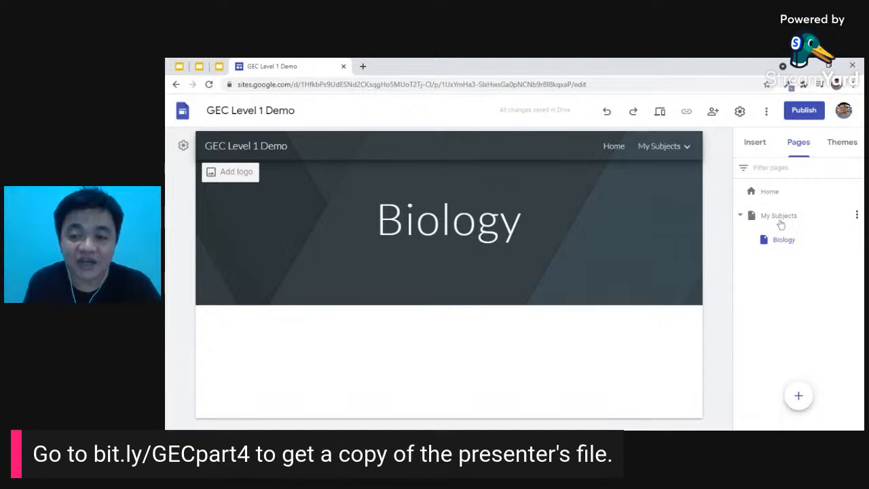
- Add a second subpage named 'Computer' under My Subjects
left_click(857, 216)
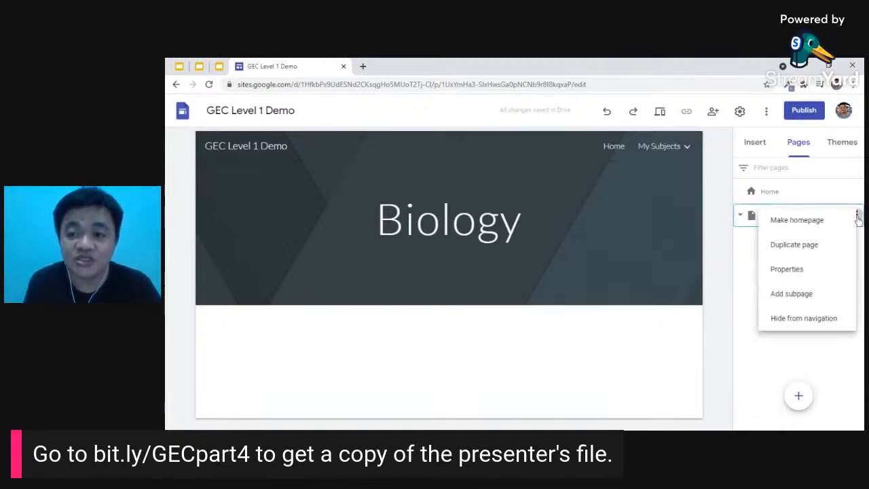
left_click(801, 297)
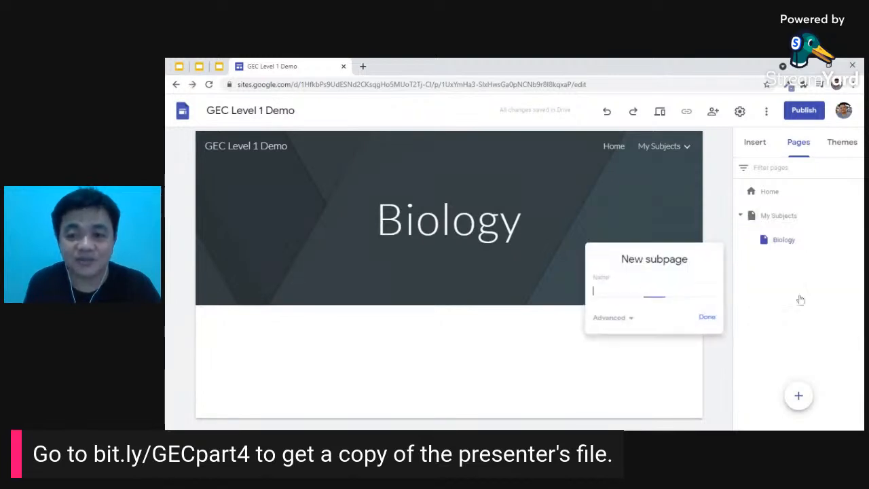
type("Computer")
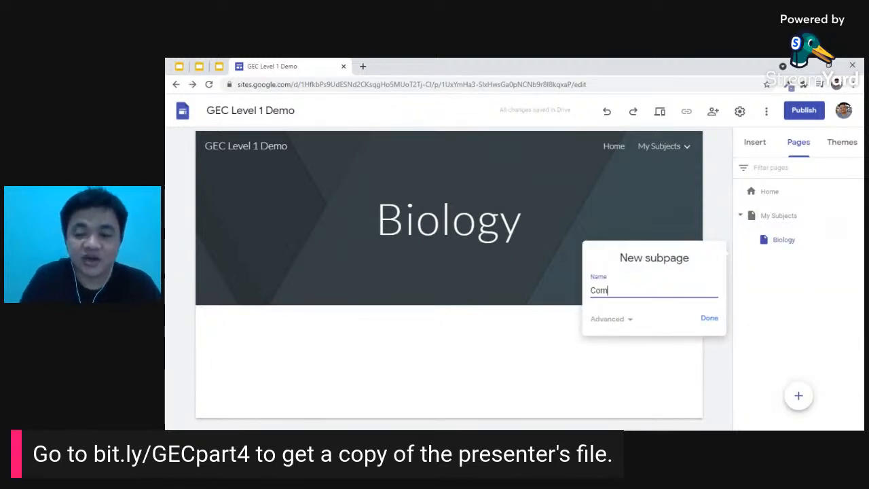
left_click(715, 322)
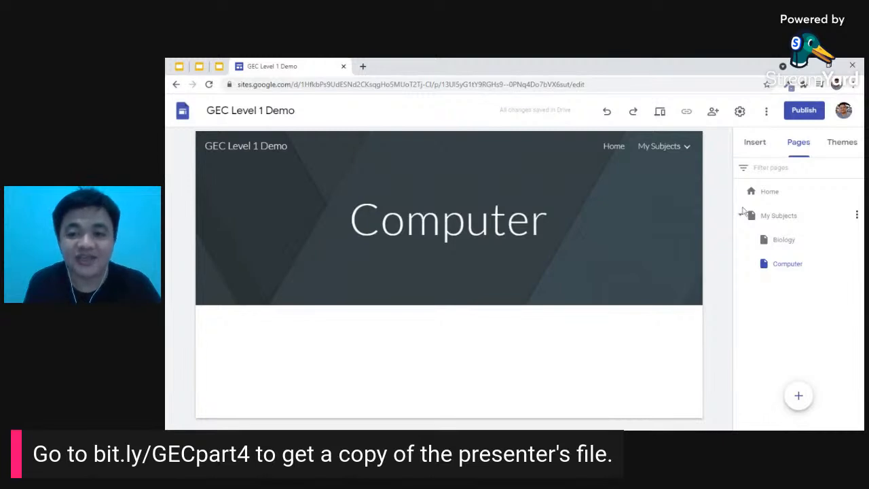
left_click(650, 206)
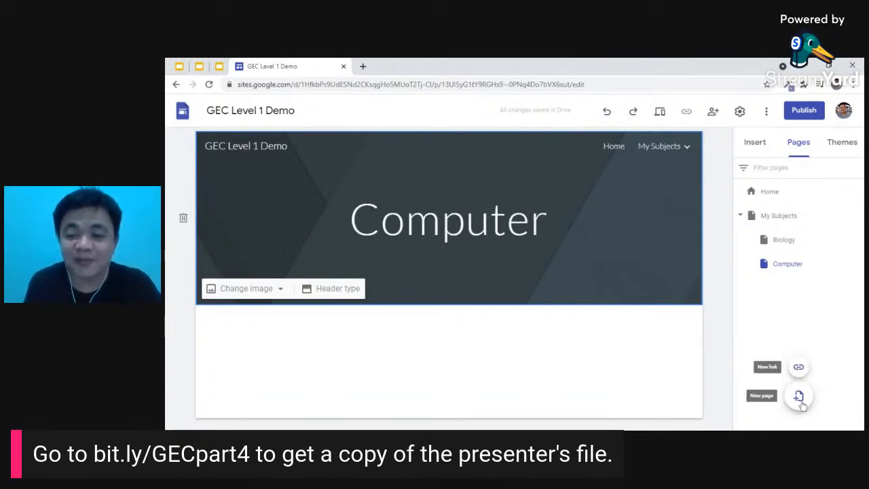
- Create a new top-level page named 'Contact Me'
left_click(799, 396)
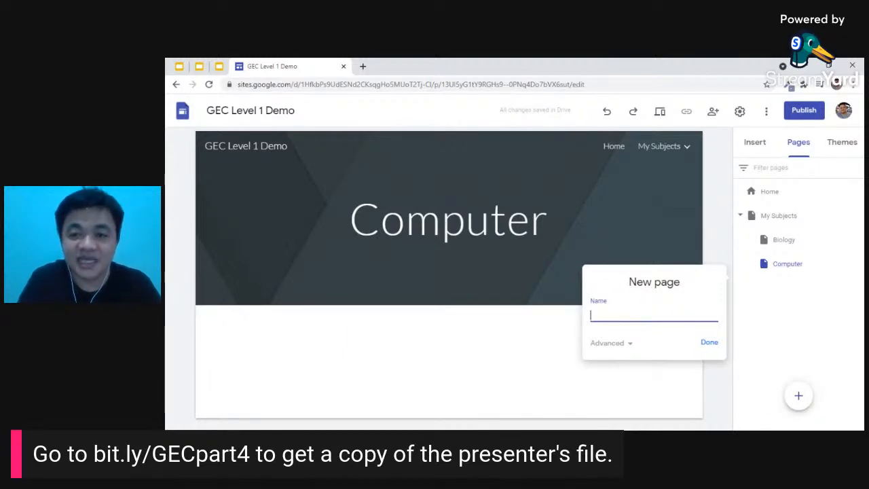
type("ntact Me")
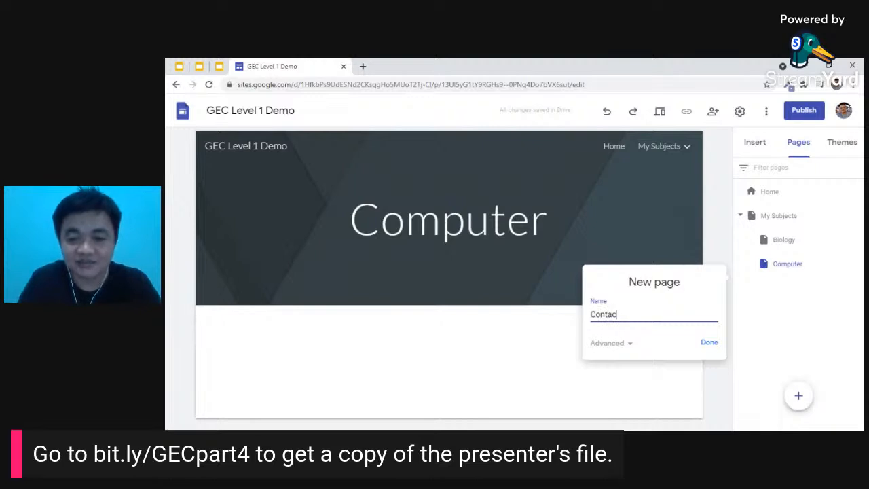
left_click(710, 343)
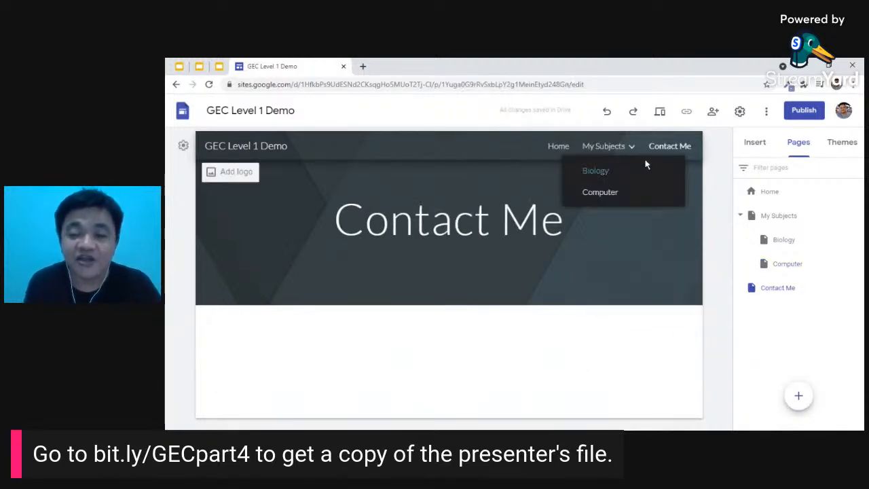
mouse_move(620, 155)
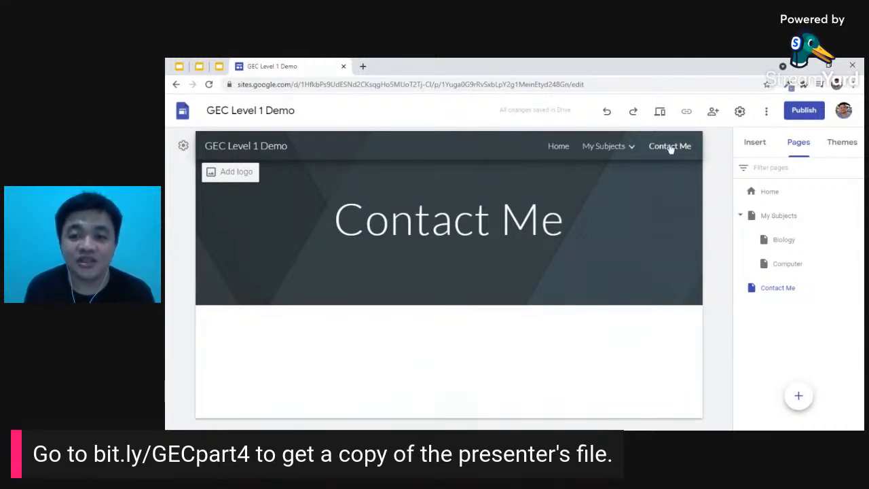
- Replace the 'Contact Me' header text with 'Contact Details'
double_click(496, 219)
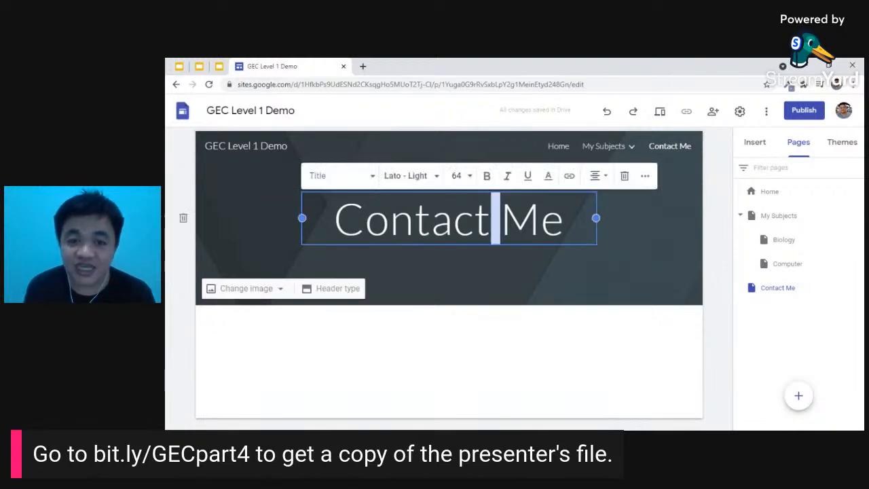
left_click_drag(334, 219, 565, 219)
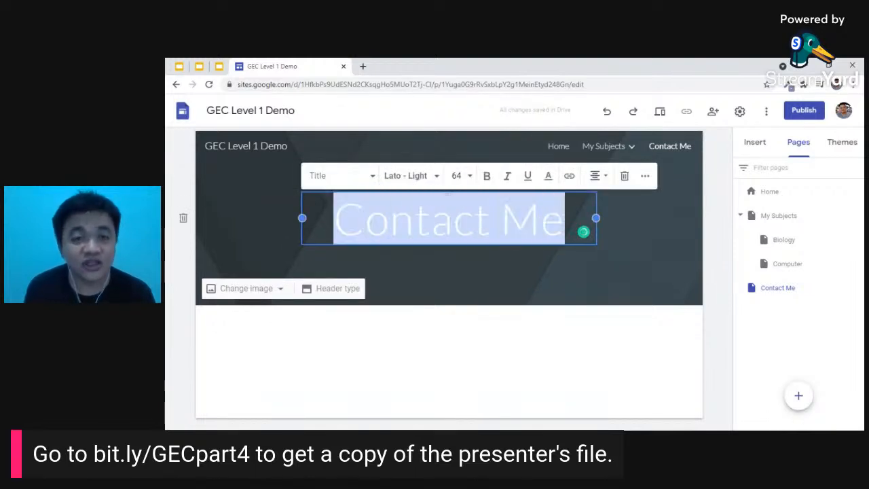
type("Conta")
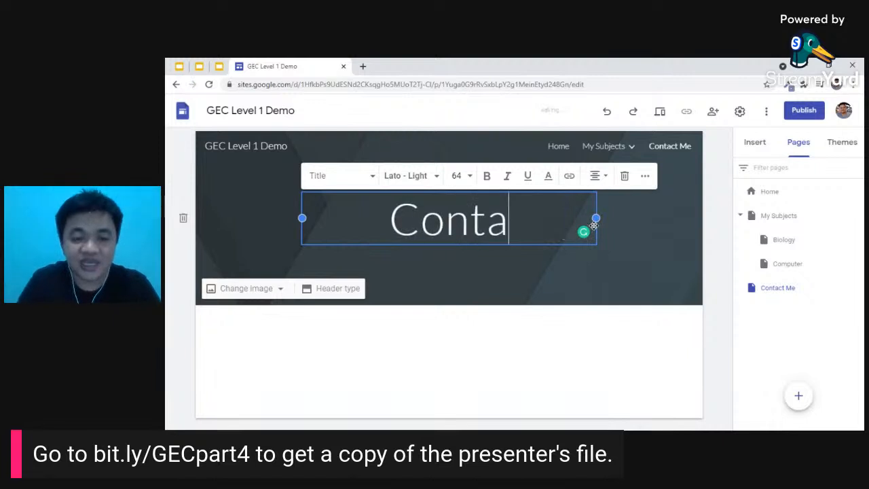
type("ct Details")
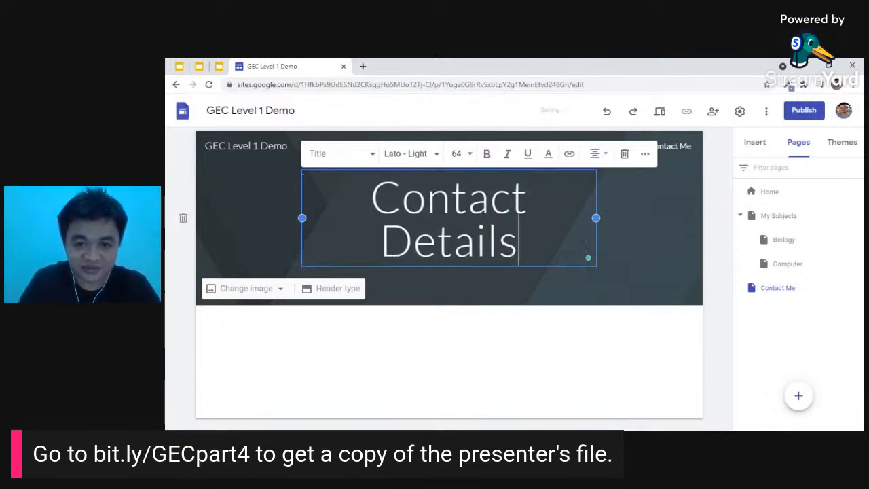
left_click(654, 238)
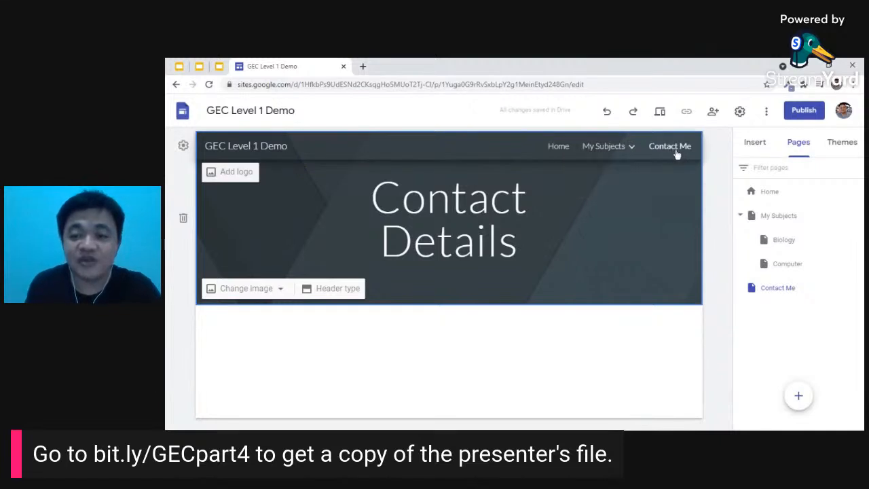
left_click(472, 362)
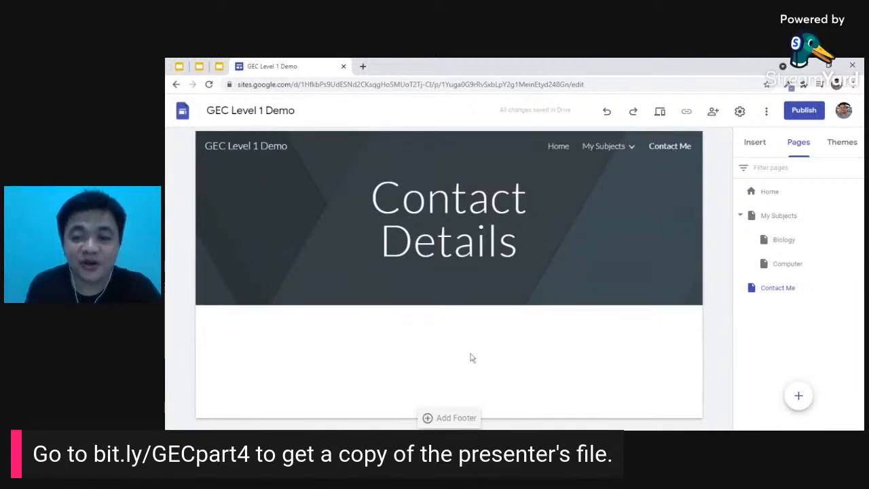
- Insert a text box reading 'Here's my email address:' followed by the owner's e-mail address
left_click(756, 144)
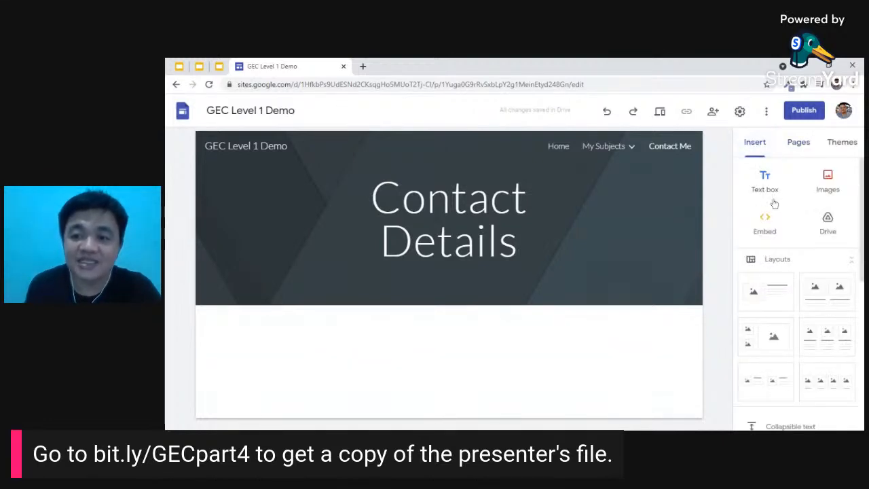
left_click(765, 182)
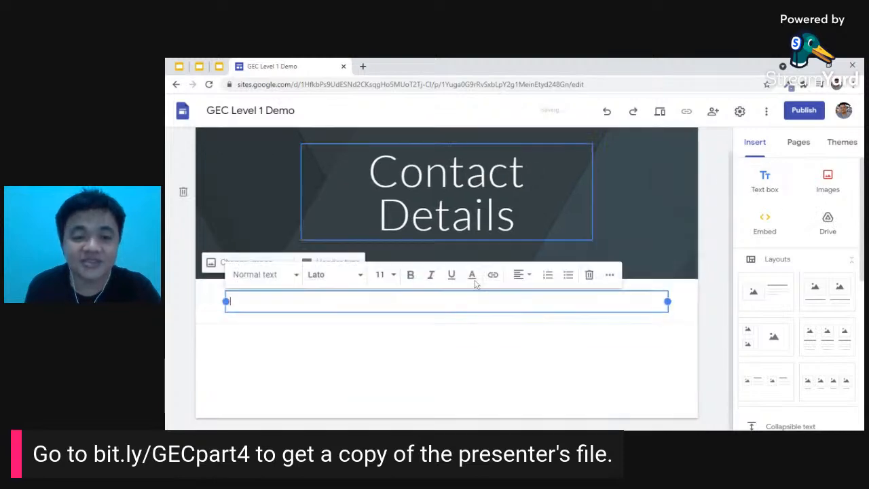
type("Hele's my email addre")
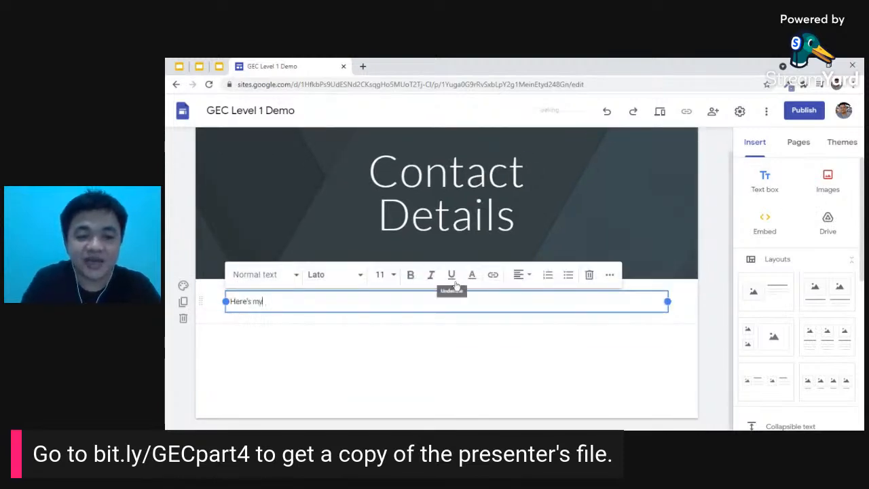
type("ss")
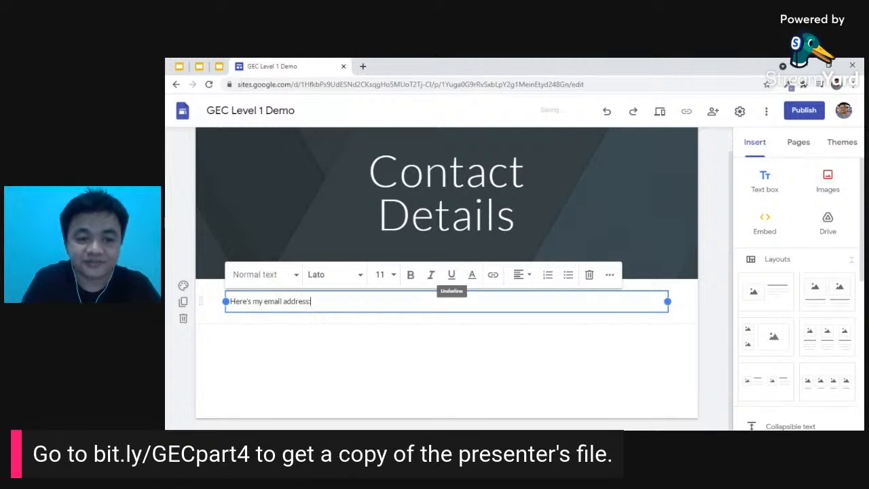
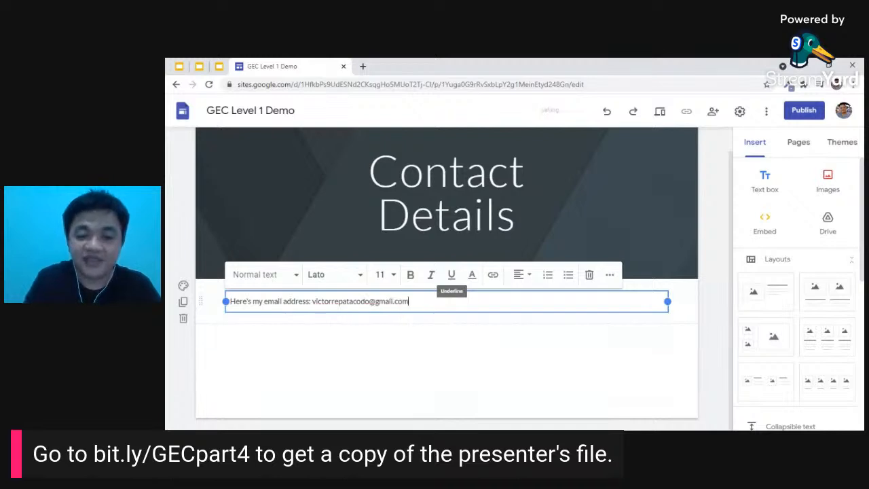
left_click(654, 385)
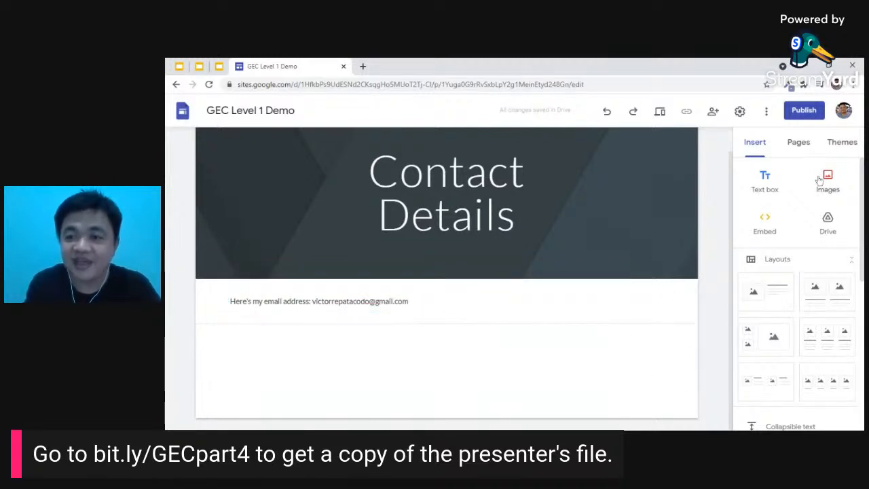
scroll(832, 231, "down", 3)
scroll(832, 238, "down", 3)
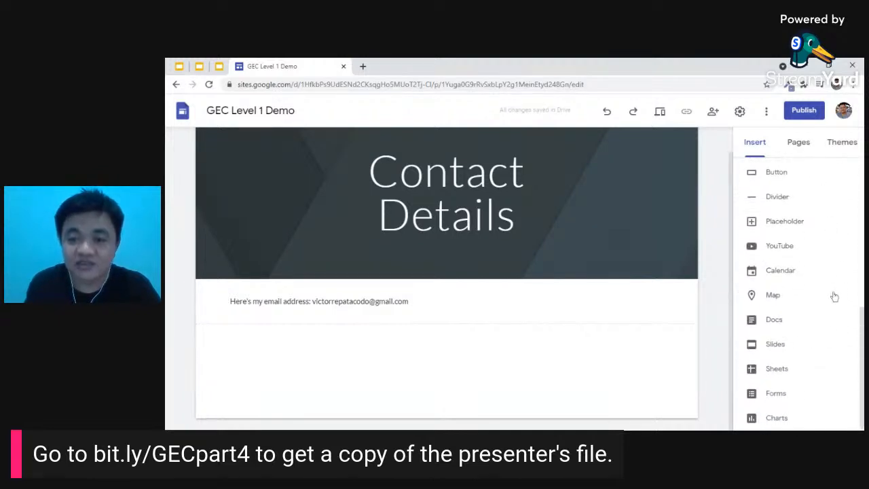
scroll(832, 295, "up", 6)
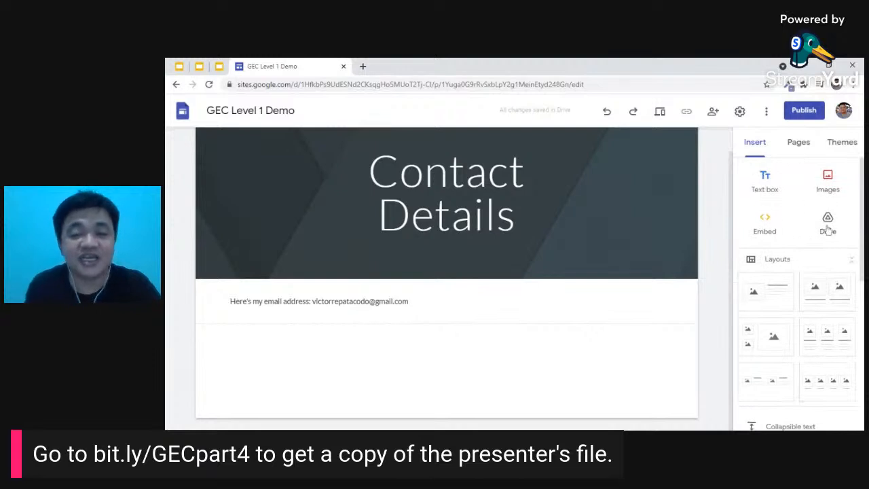
- Go to the Home page and apply the Impression theme to the site
left_click(842, 142)
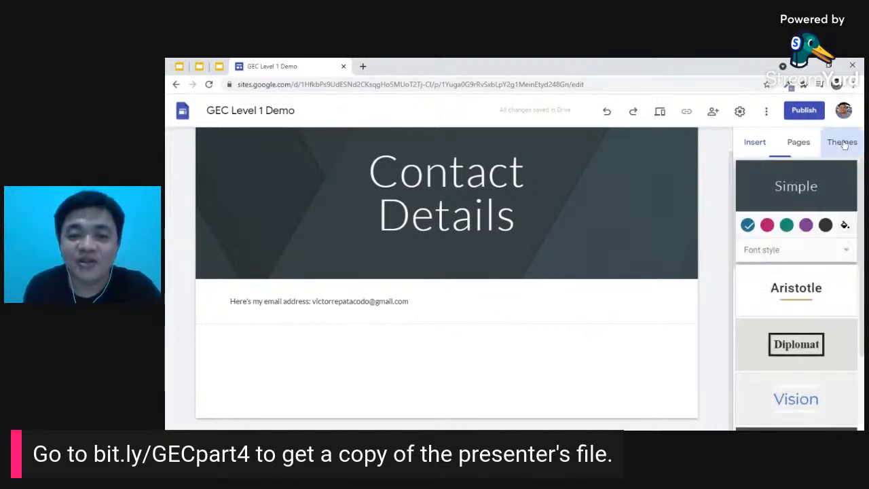
left_click(555, 149)
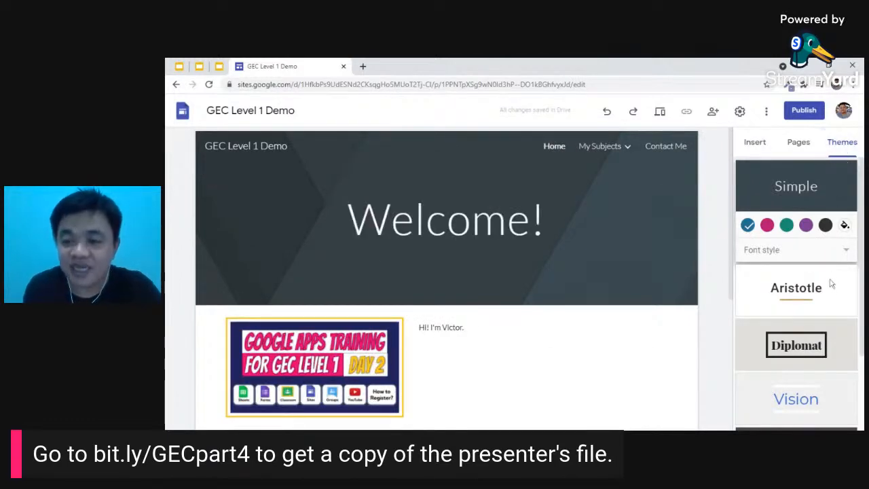
scroll(833, 285, "down", 2)
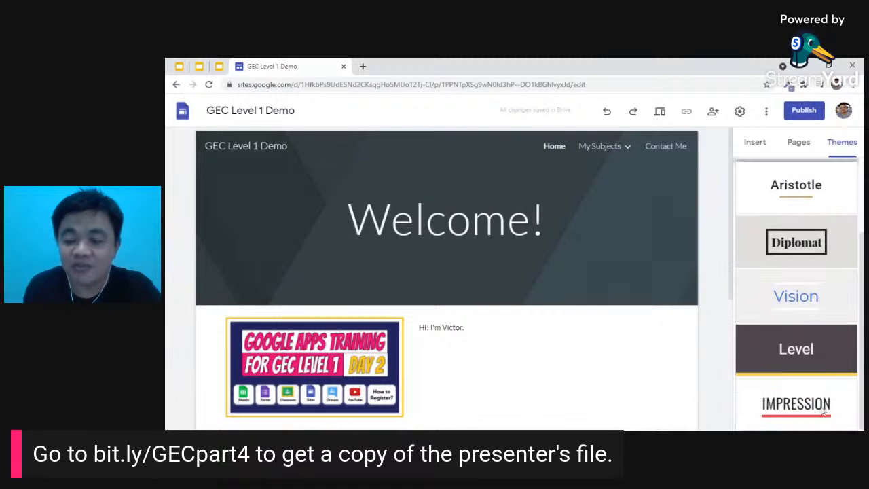
left_click(822, 410)
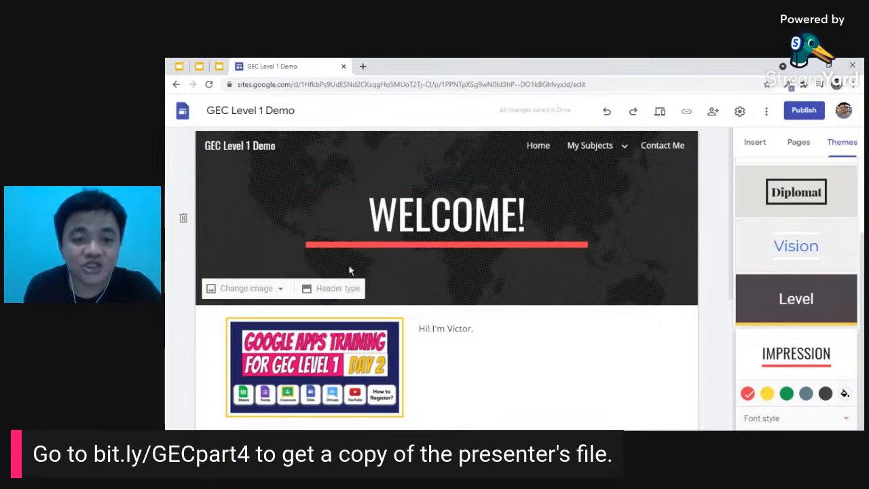
- Try the Cover, Large banner, Banner and Title only header types, settling on Banner
left_click(330, 289)
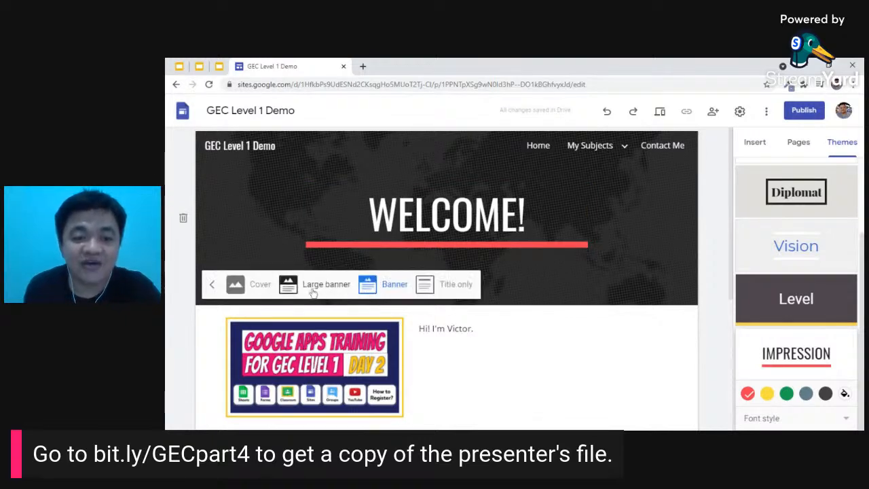
left_click(247, 289)
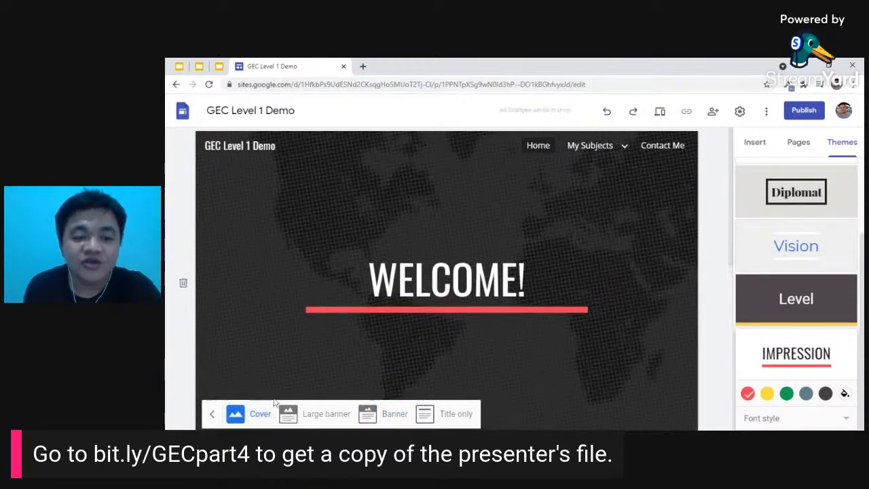
left_click(313, 419)
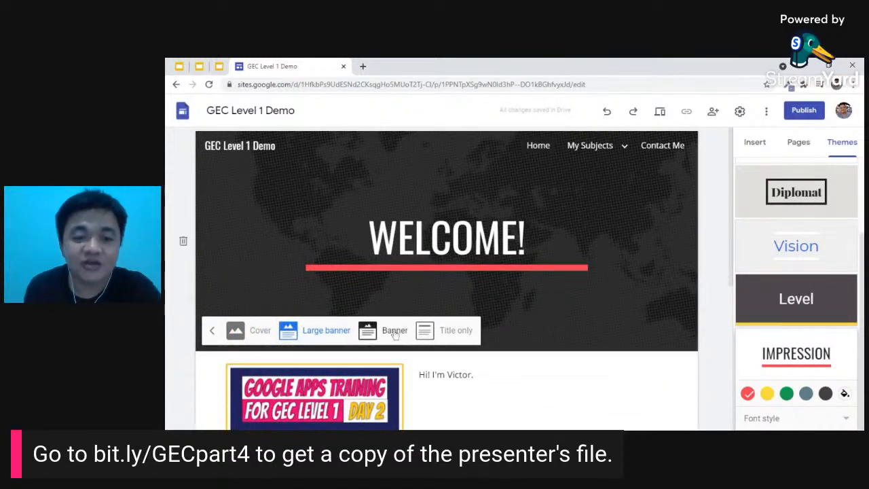
left_click(395, 331)
left_click(452, 330)
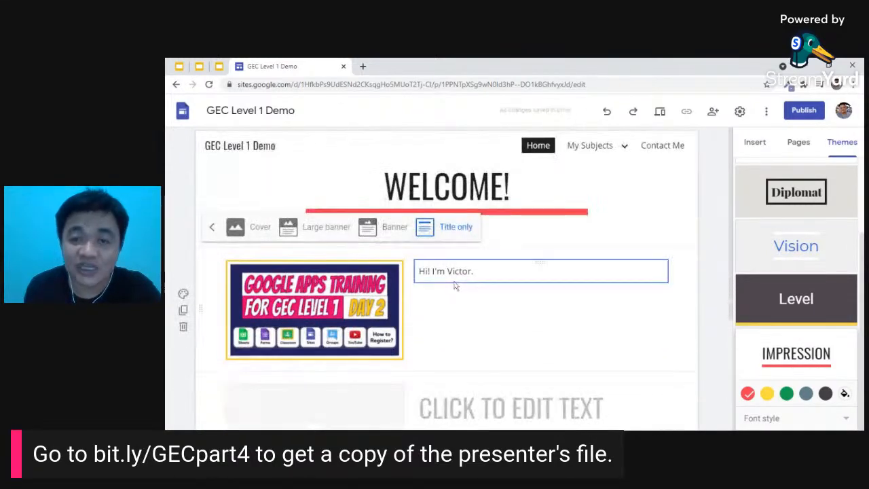
left_click(395, 231)
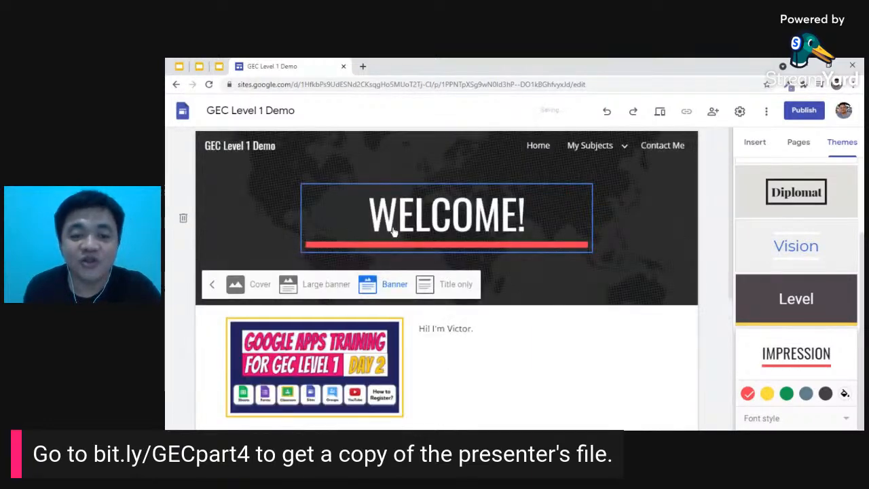
left_click(211, 285)
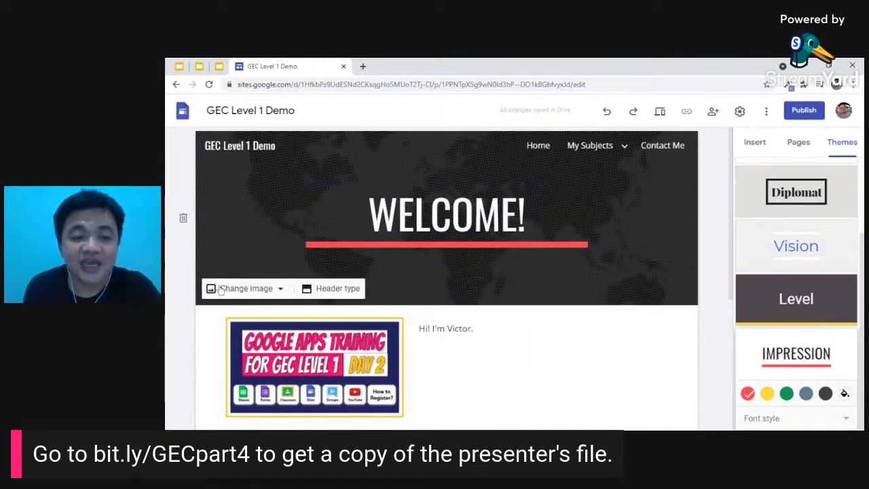
- View the header's Change image Upload/Select options and close them without changing the image
left_click(280, 289)
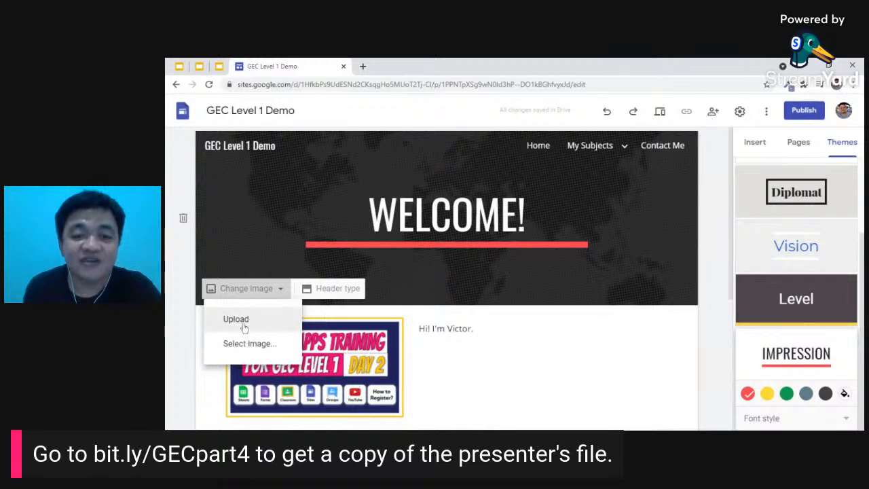
left_click(309, 176)
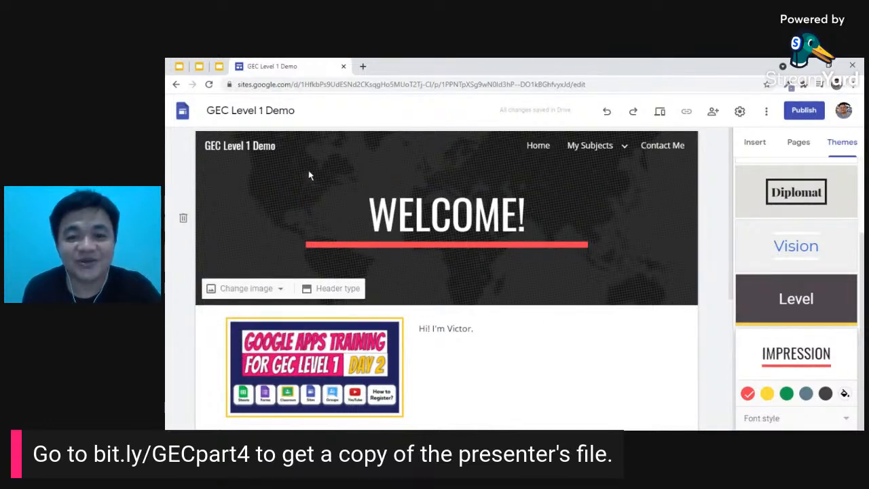
mouse_move(505, 293)
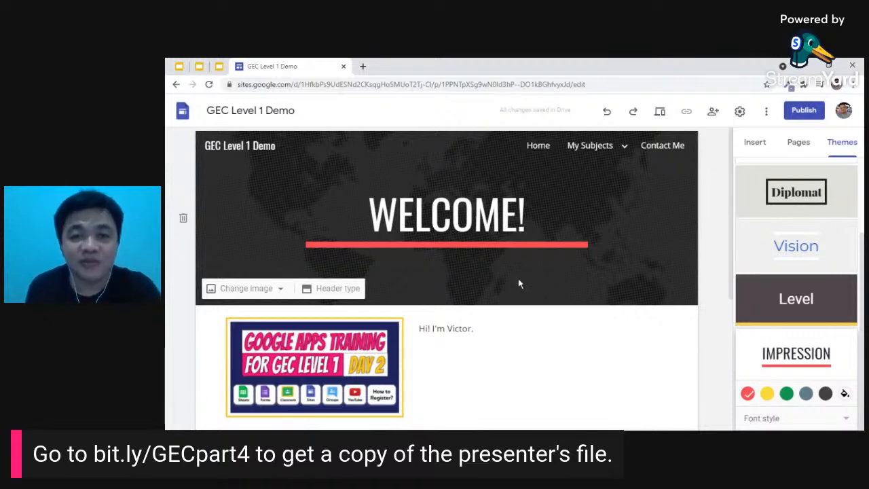
- Publish the site to the web, keeping the prefilled geclevel1demo address
left_click(810, 114)
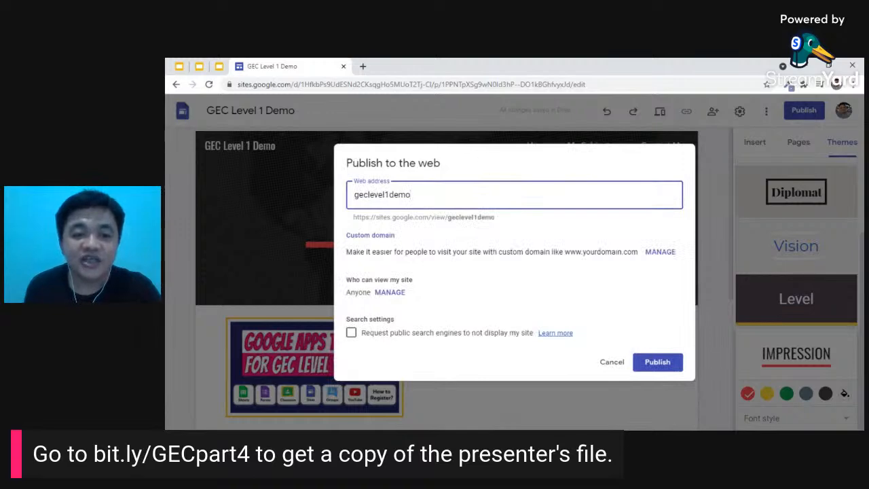
left_click_drag(413, 195, 342, 197)
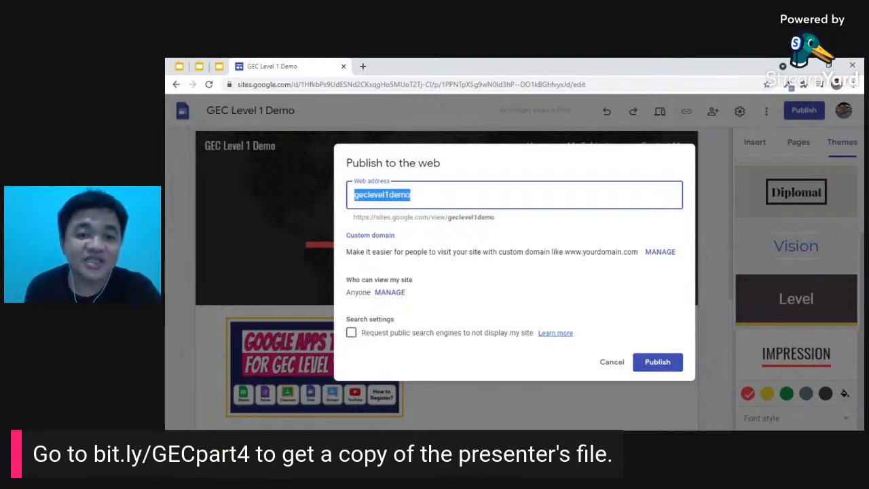
left_click(412, 195)
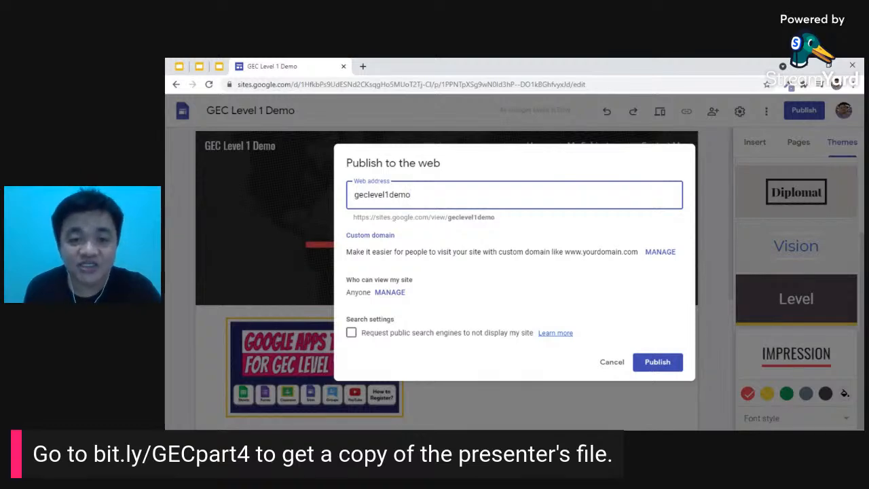
left_click(657, 362)
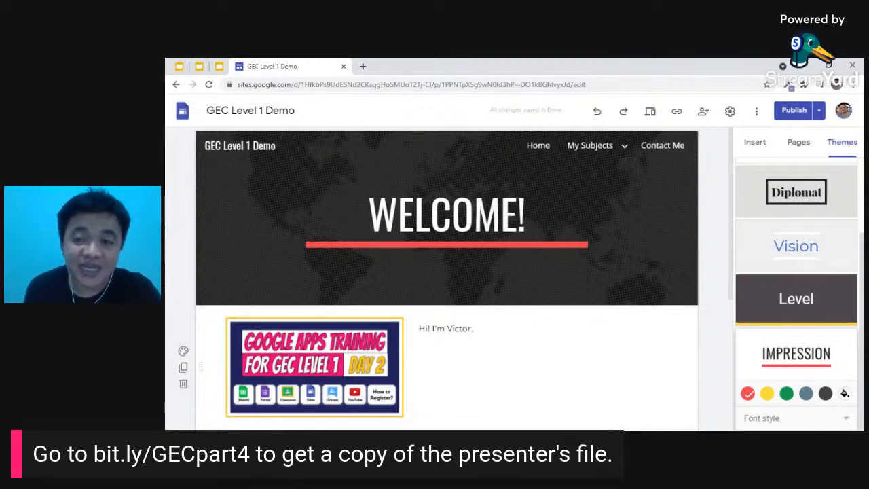
- Copy the published GEC Level 1 Demo site link to the clipboard
left_click(677, 114)
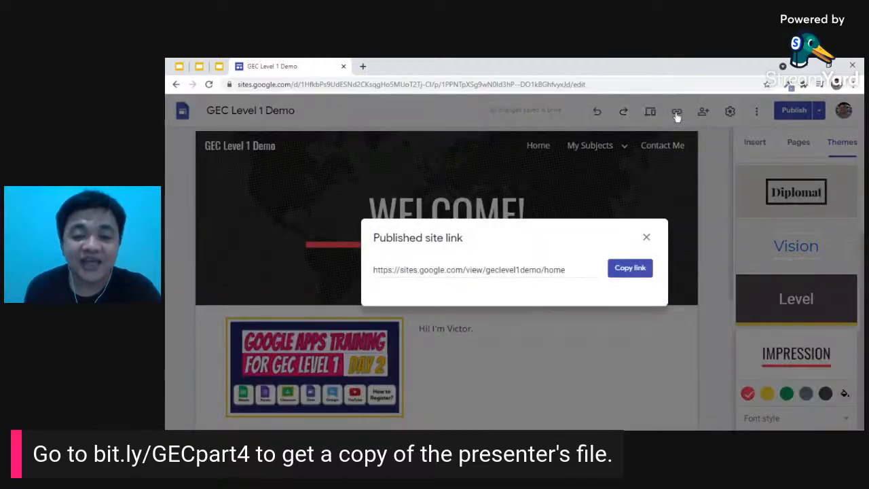
left_click(636, 272)
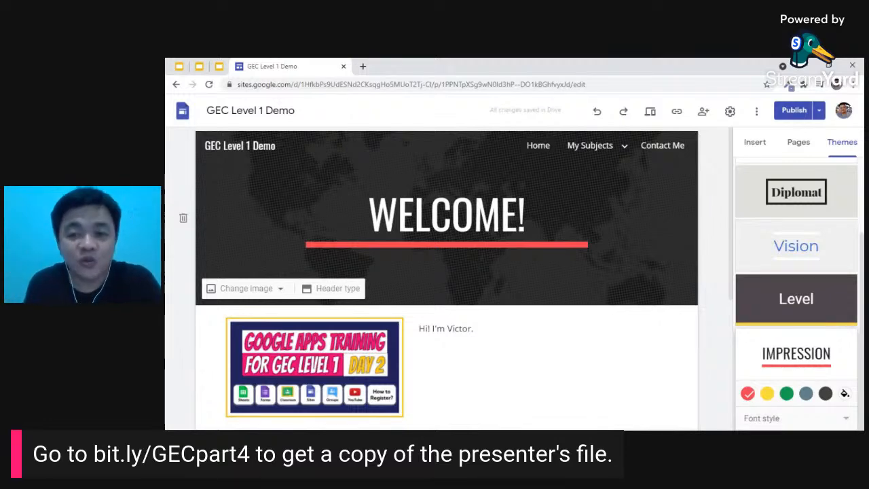
- Invite a contact by e-mail as an Editor of the site, with Notify people on
left_click(704, 113)
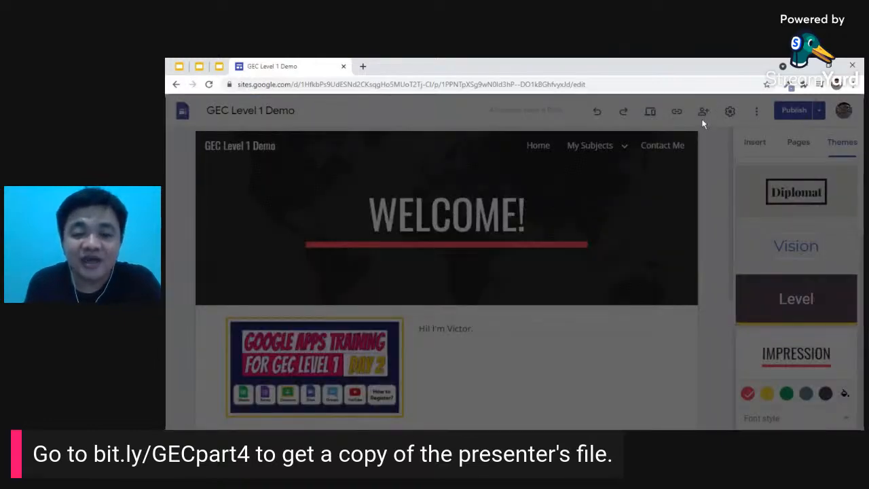
left_click(441, 221)
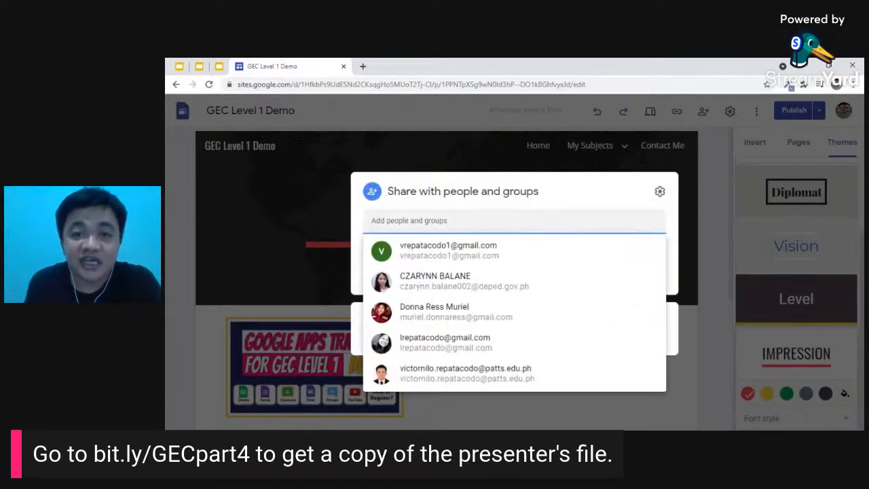
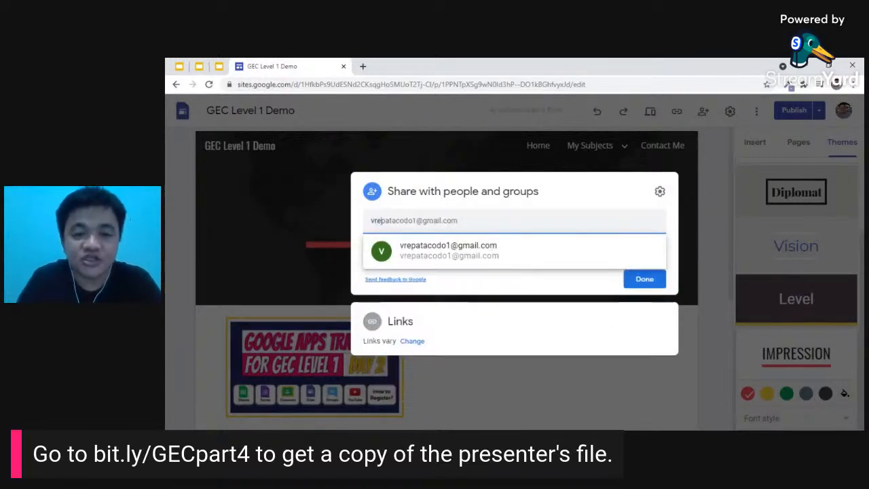
left_click(445, 251)
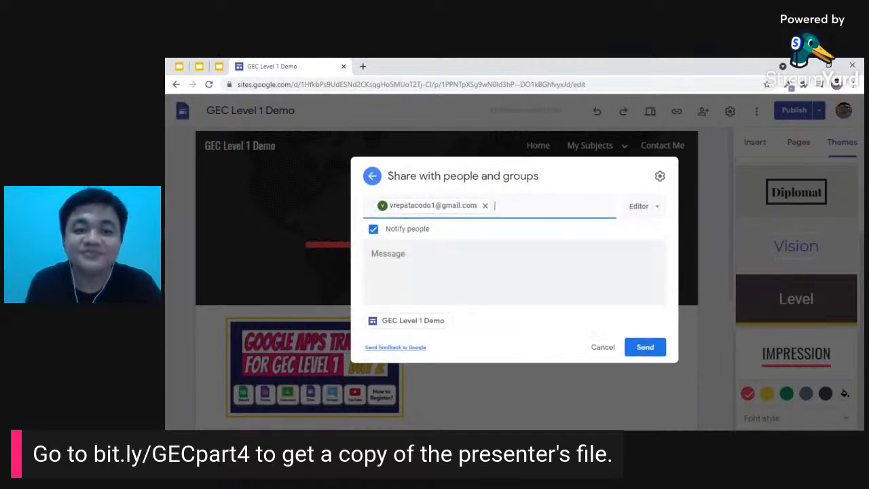
left_click(653, 211)
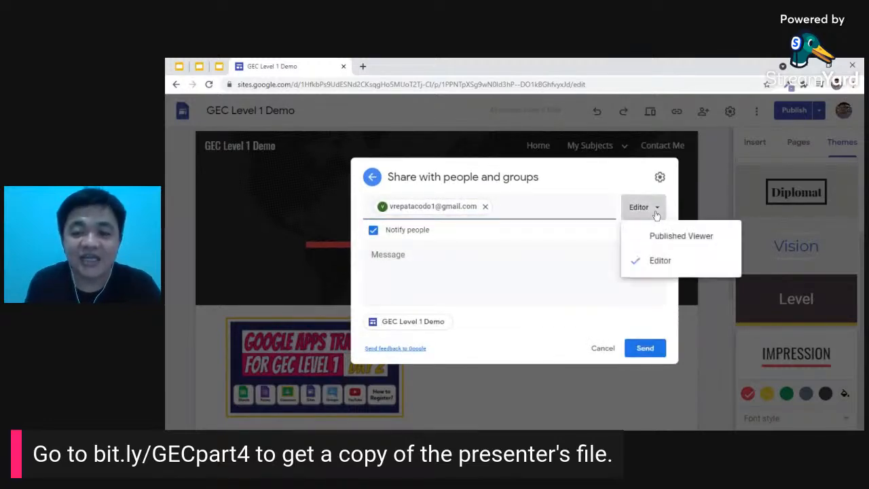
left_click(677, 267)
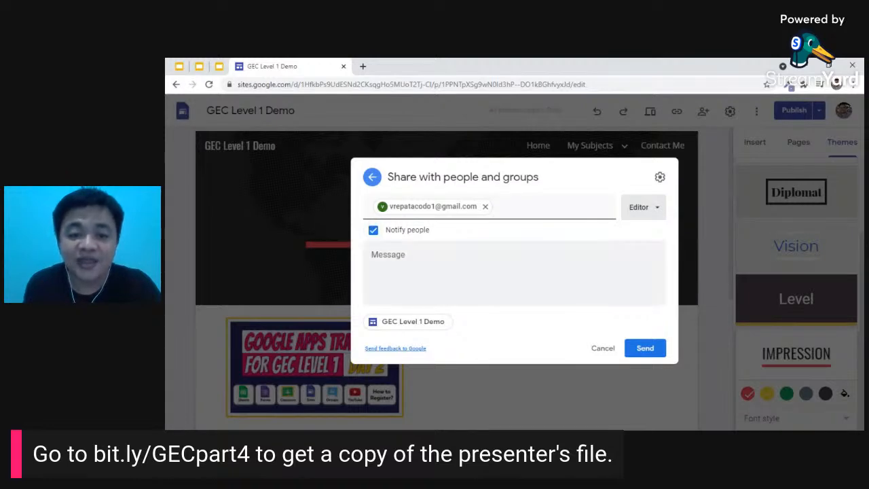
left_click(652, 356)
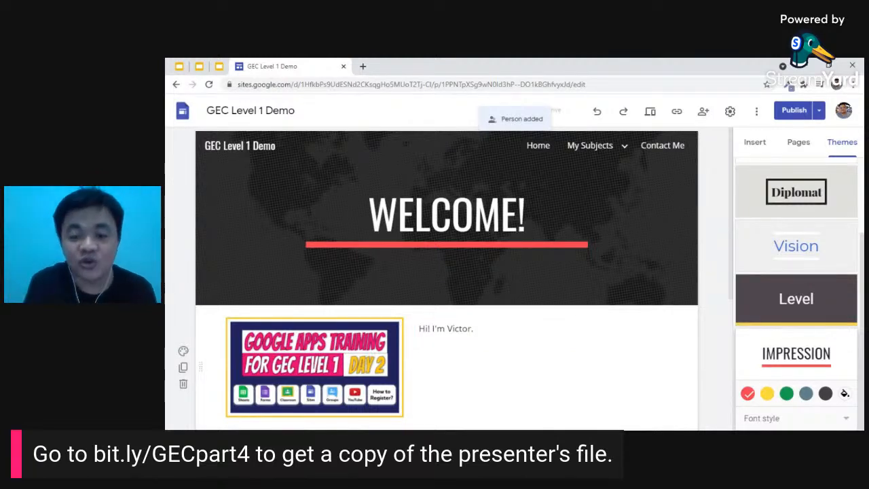
- Insert an existing Google Apps Training image via Insert > Images > Select lower on Home
scroll(478, 385, "down", 2)
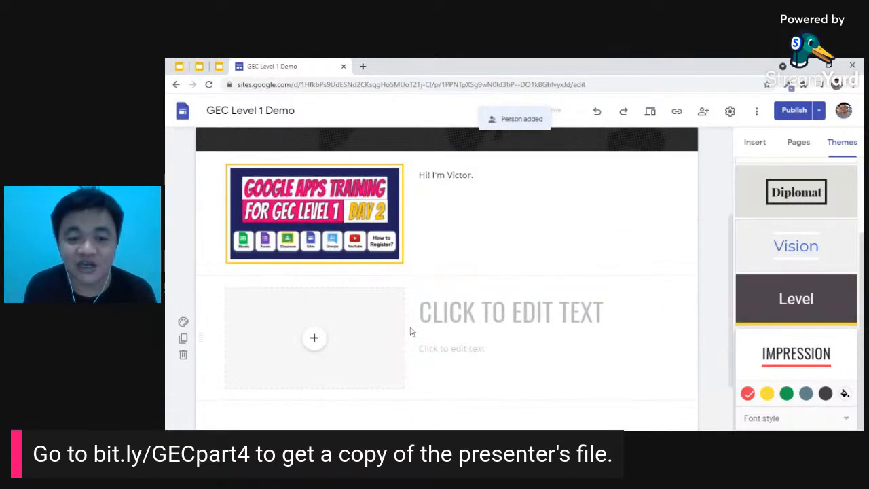
scroll(481, 371, "down", 1)
left_click(754, 142)
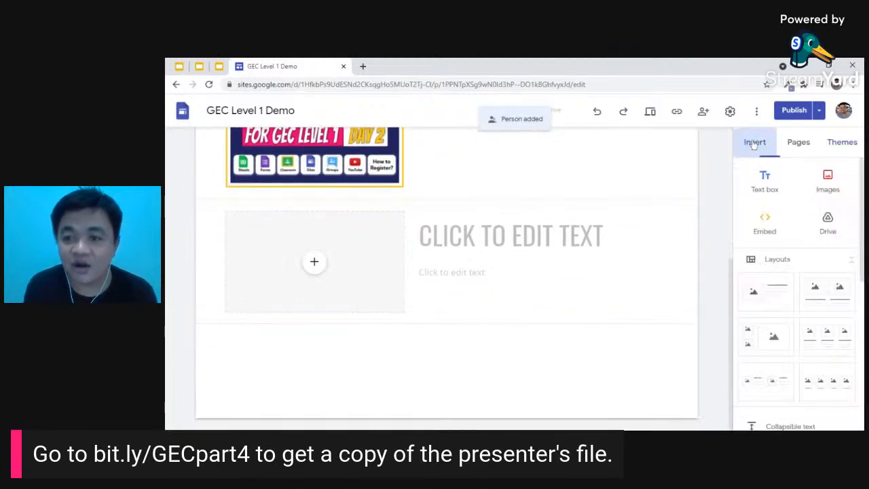
left_click(828, 182)
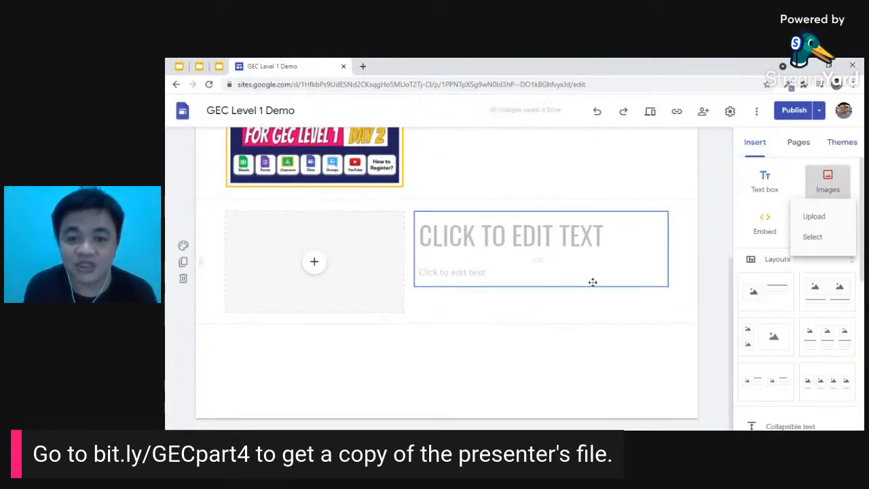
left_click(814, 236)
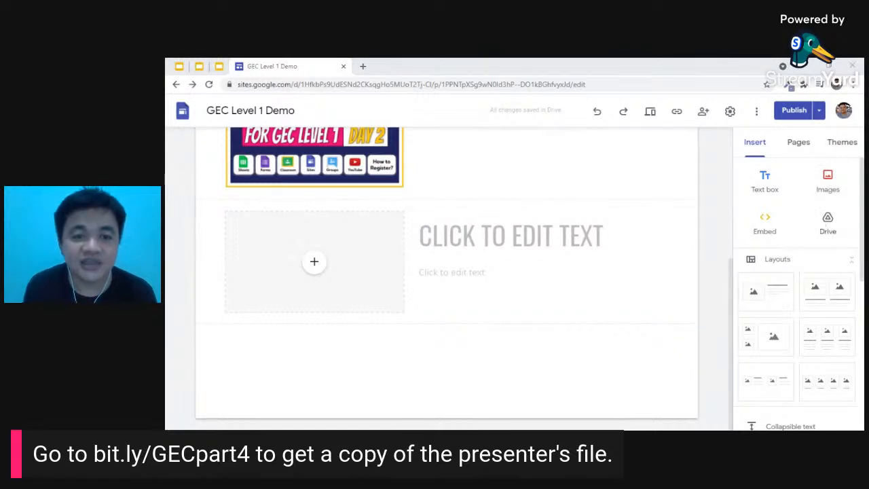
- Check the new image section on the page, then open the Review changes and publish screen
scroll(444, 328, "up", 2)
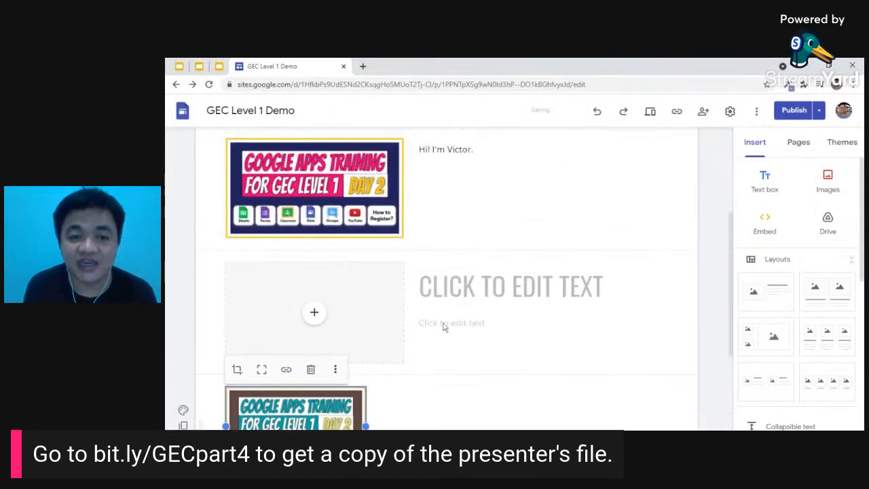
scroll(444, 327, "down", 2)
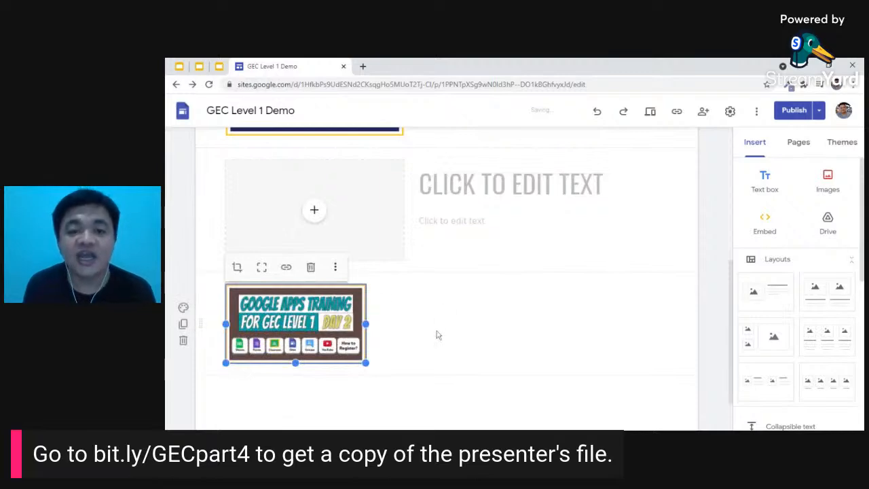
scroll(438, 334, "up", 4)
scroll(475, 358, "down", 4)
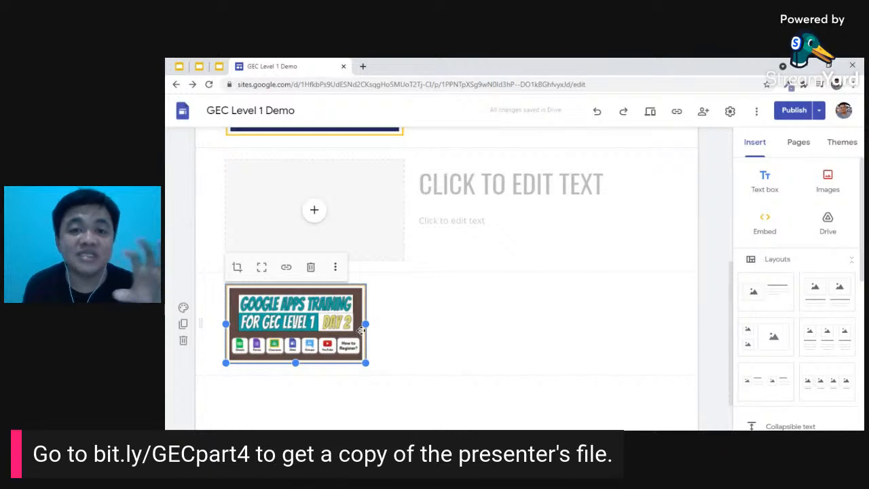
scroll(386, 299, "up", 5)
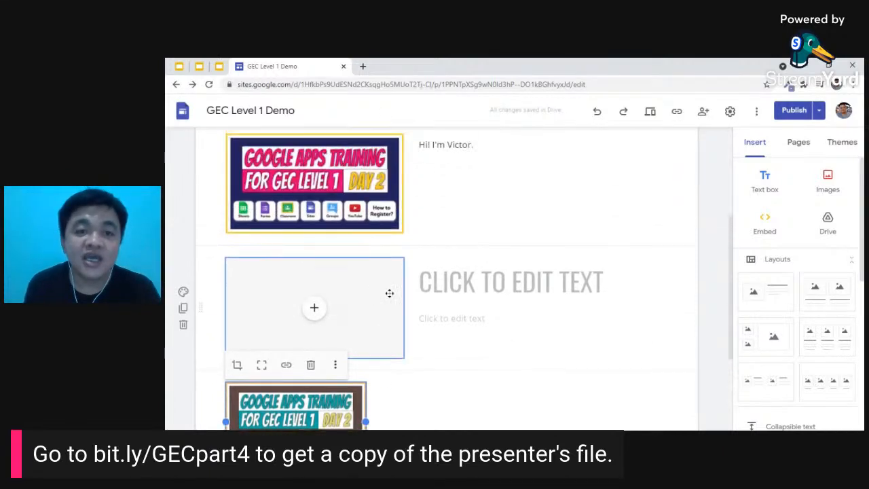
left_click(794, 110)
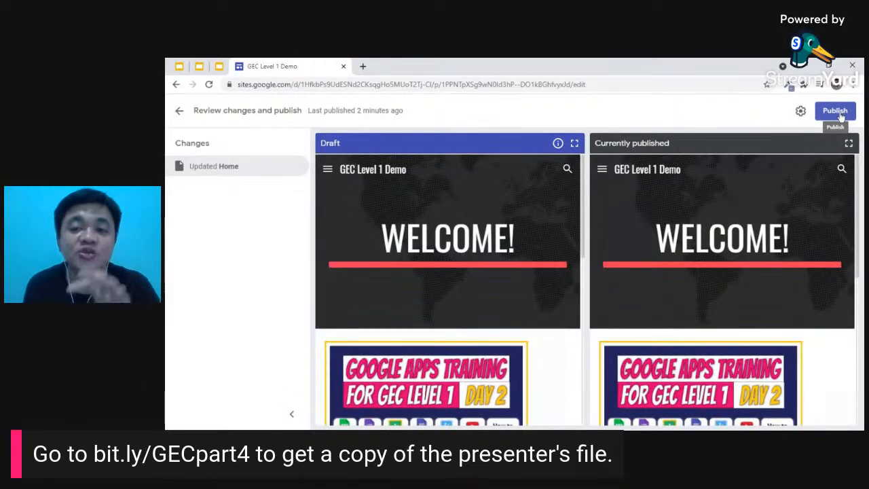
- Republish the updated site, then switch back to the Google Slides presentation
left_click(839, 115)
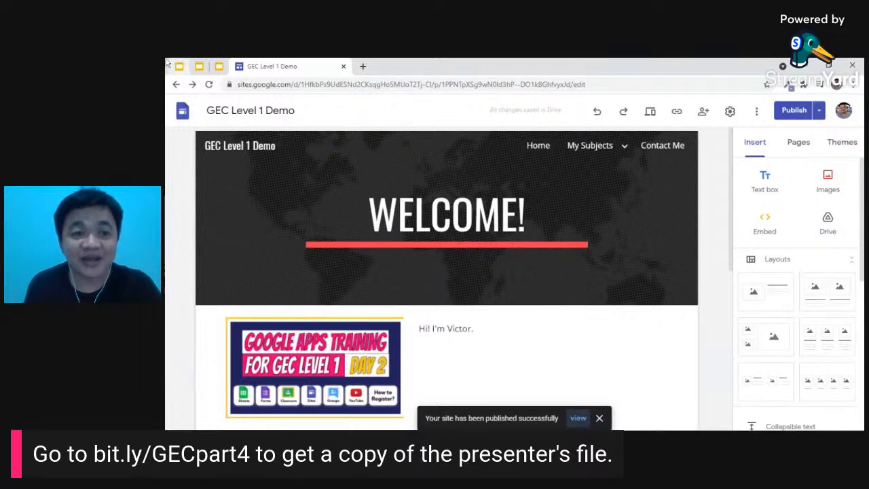
left_click(198, 66)
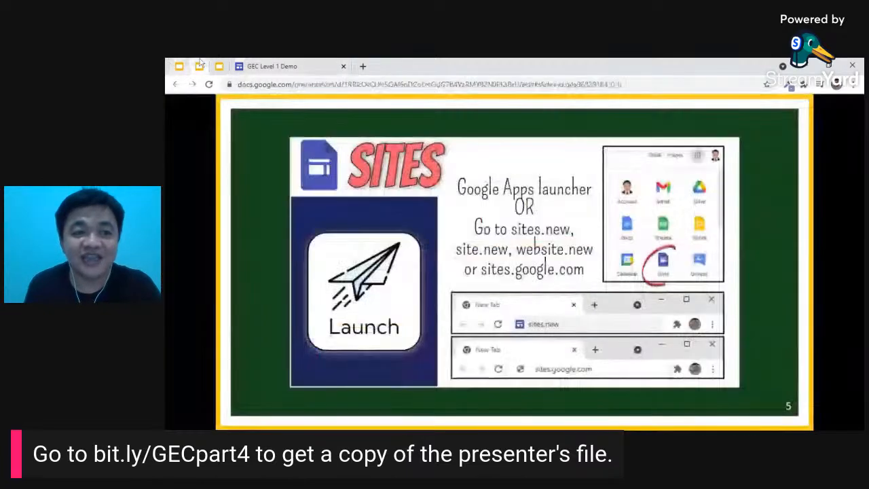
- Advance the deck past the Parts slide to slide 7, the Sites Create slide
left_click(413, 230)
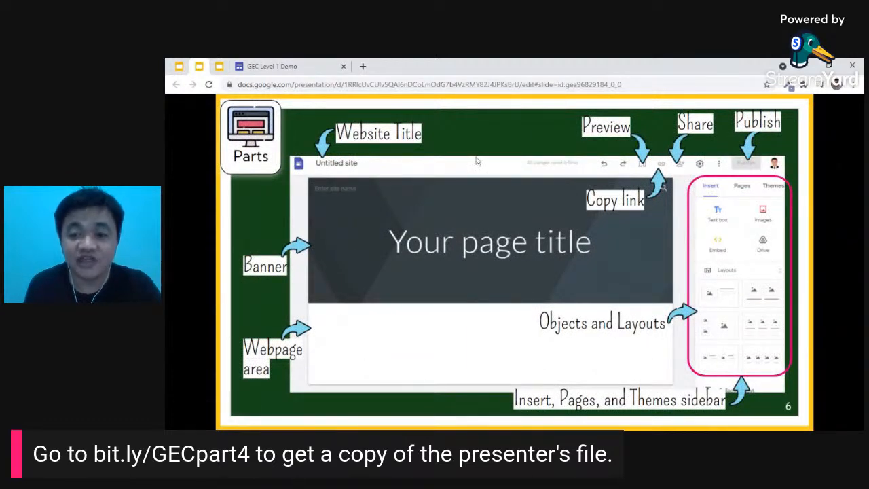
left_click(518, 283)
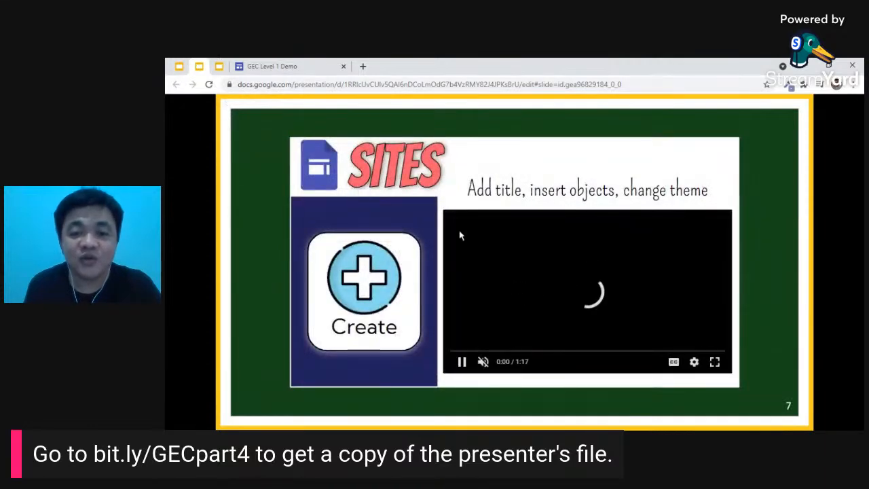
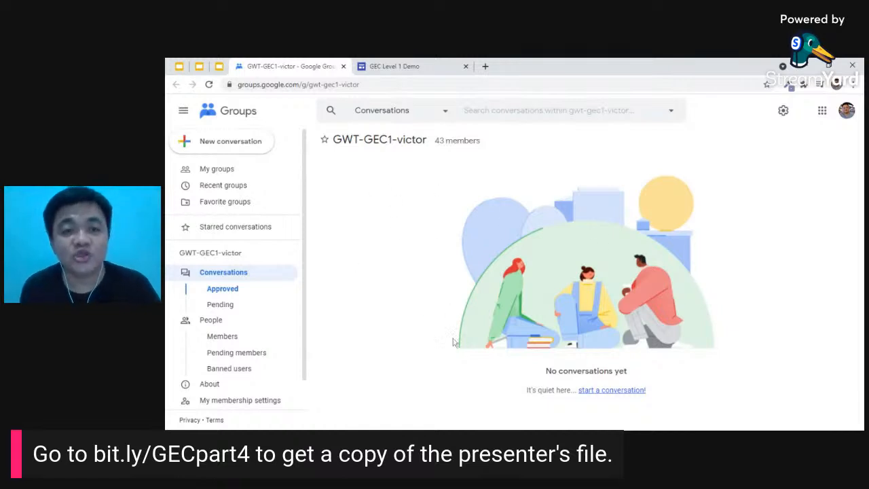
- Show slide 15 on launching Google Groups via the Apps launcher or groups.google.com
left_click(178, 66)
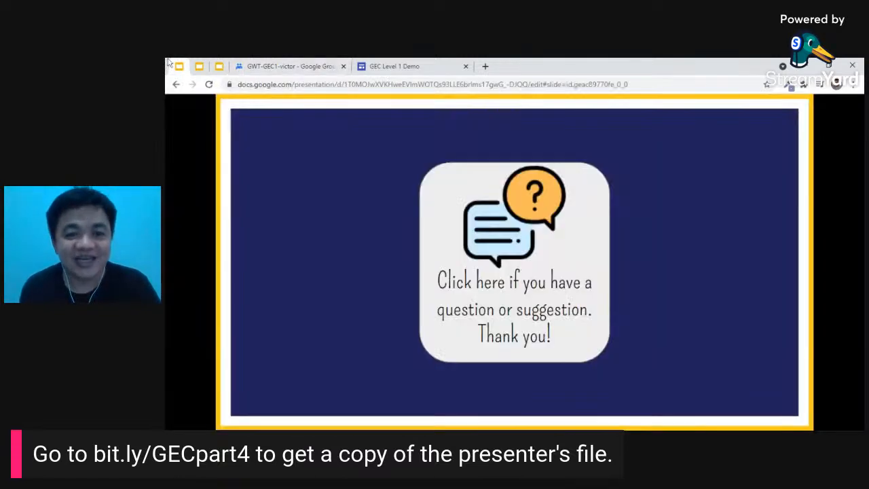
left_click(199, 66)
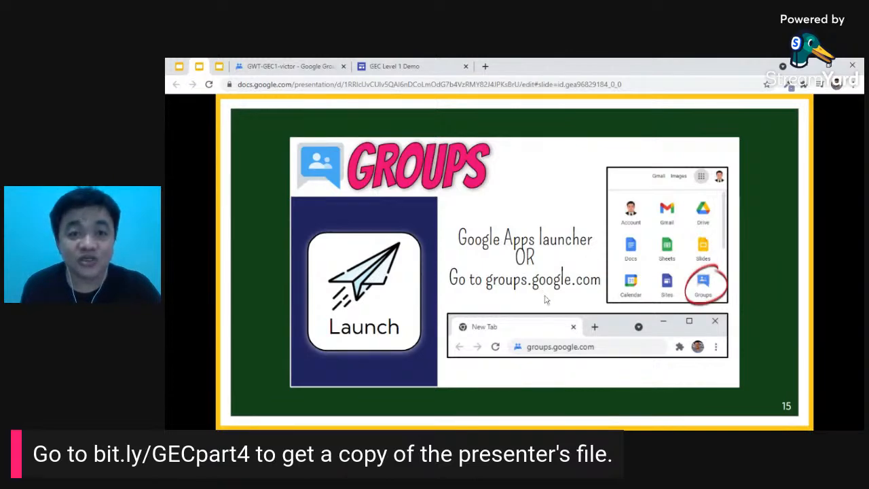
- Close the GWT-GEC1-victor group and GEC Level 1 Demo tabs, then go to groups.google.com
left_click(343, 66)
left_click(346, 66)
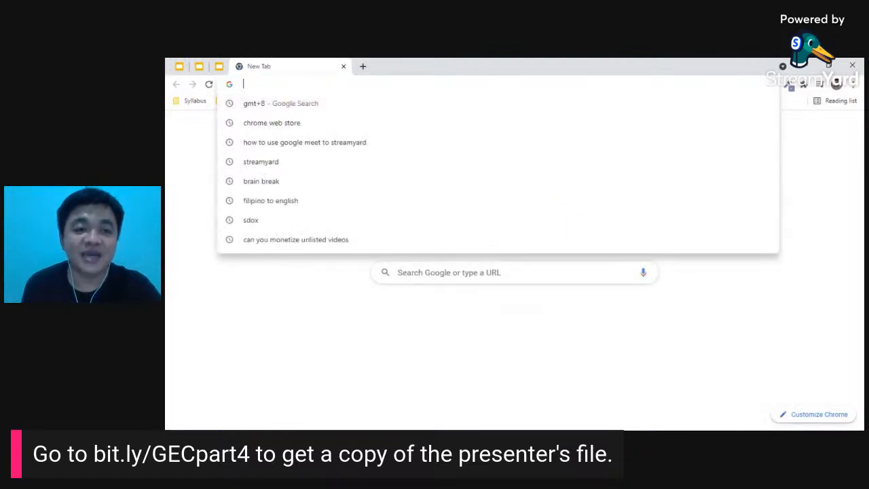
type("groups.")
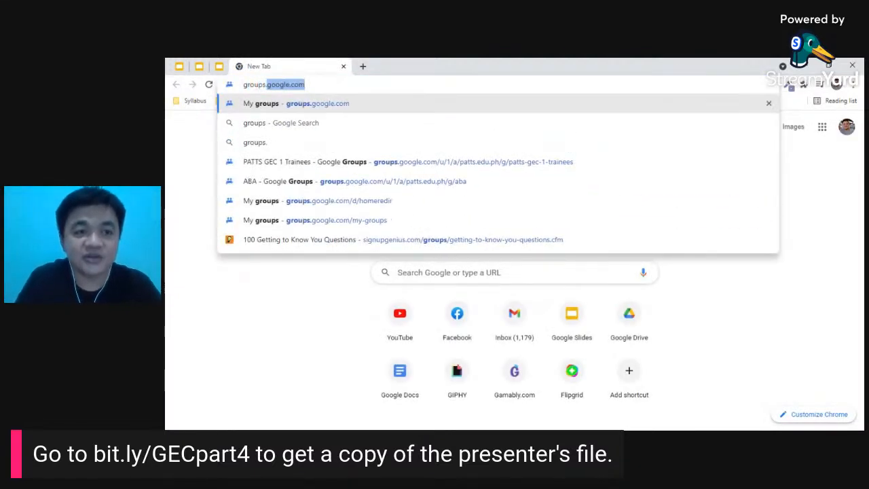
key("Return")
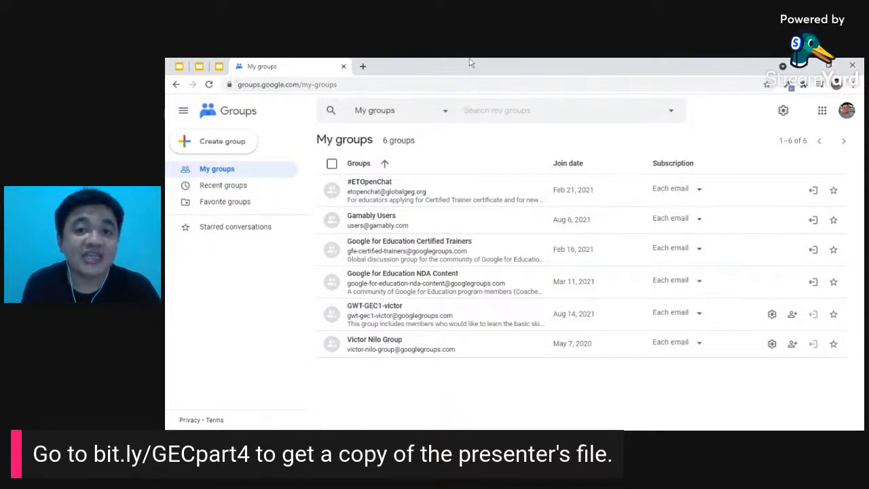
- Create a group named biologyclass101, describe it as being for the teacher's class, and continue
left_click(239, 148)
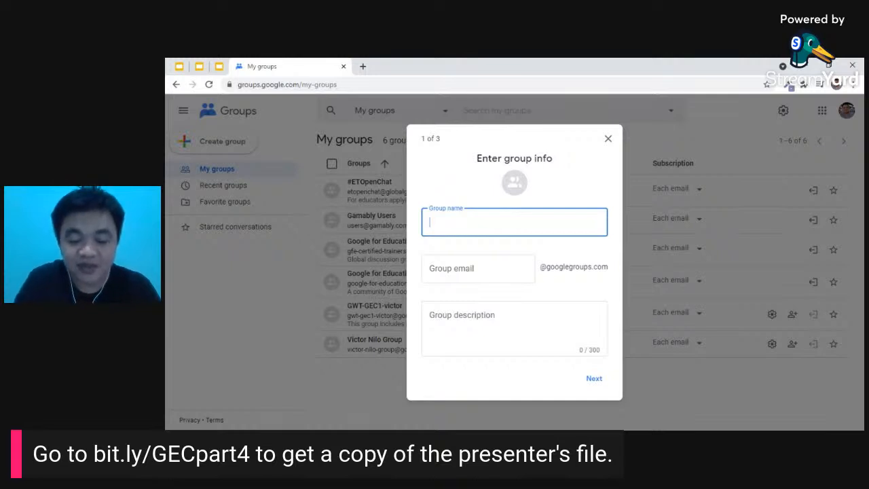
type("biologycla")
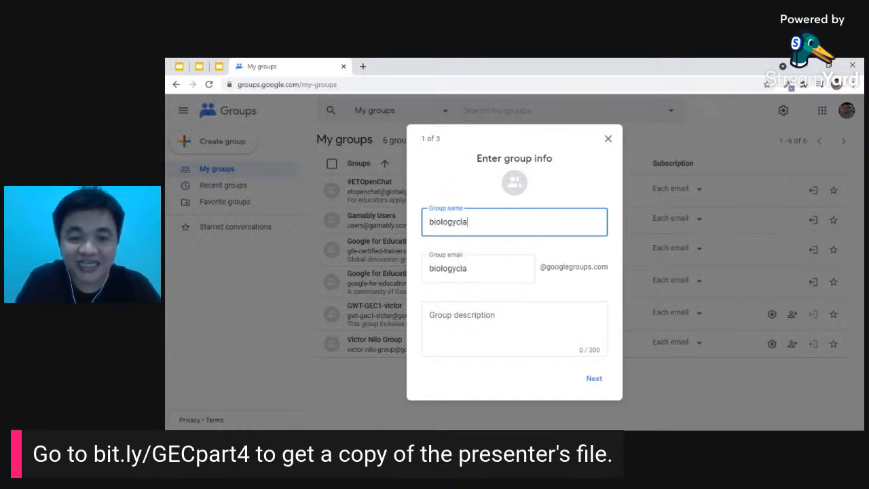
type("ss")
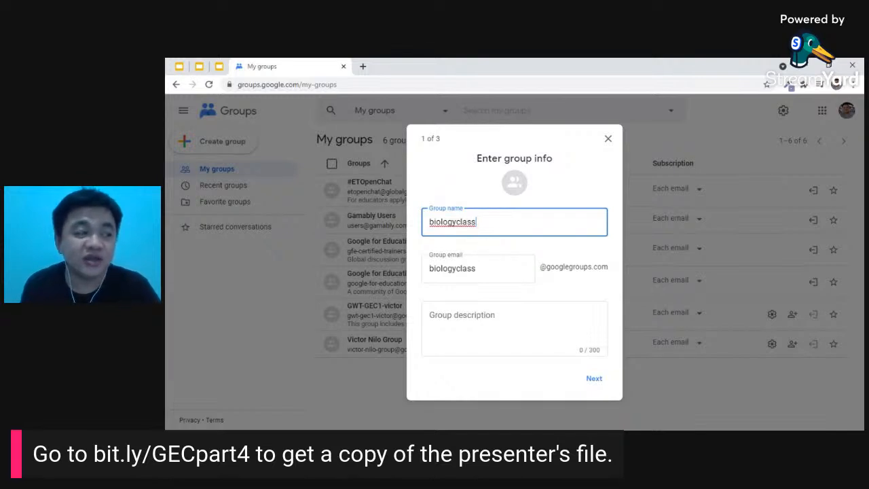
type("101")
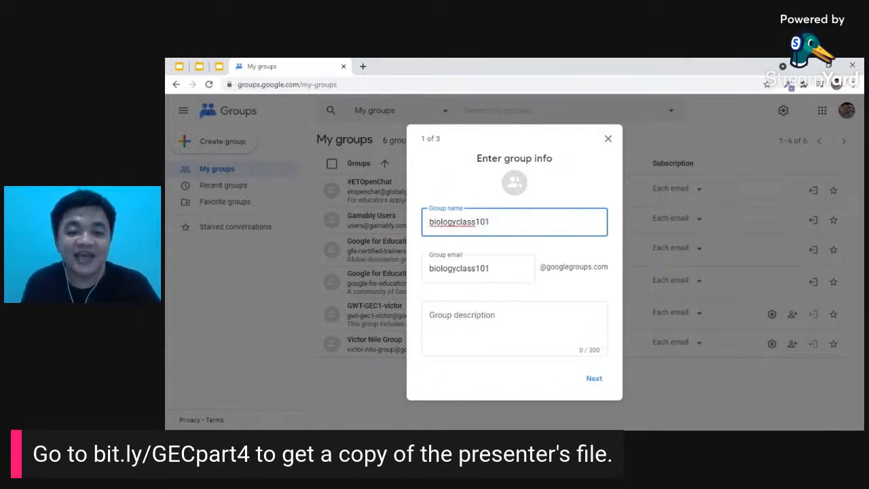
left_click(475, 322)
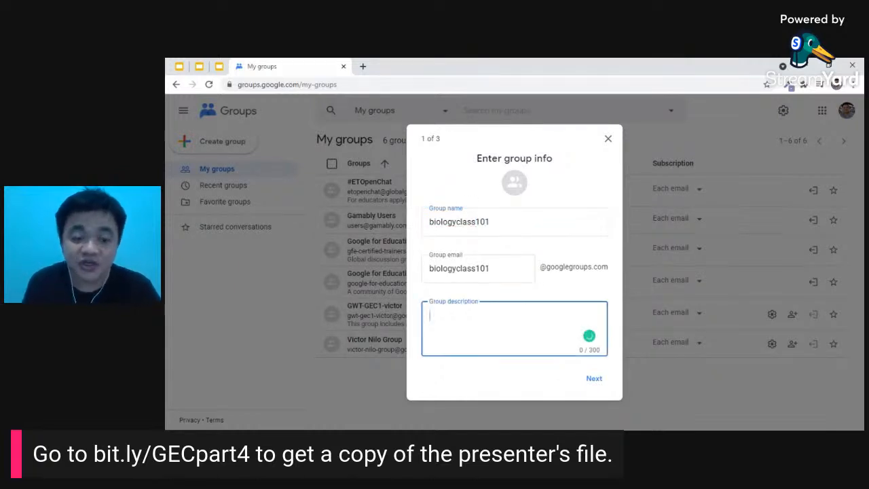
type("This group i")
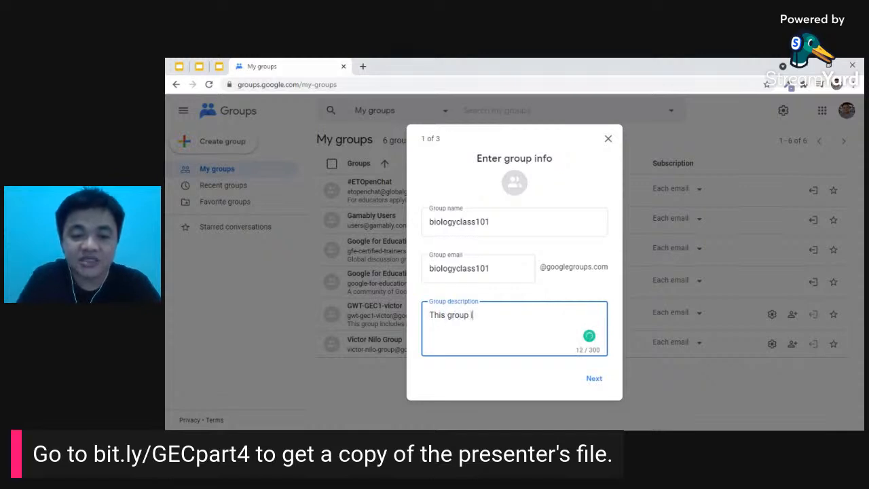
type("s for Mr. R")
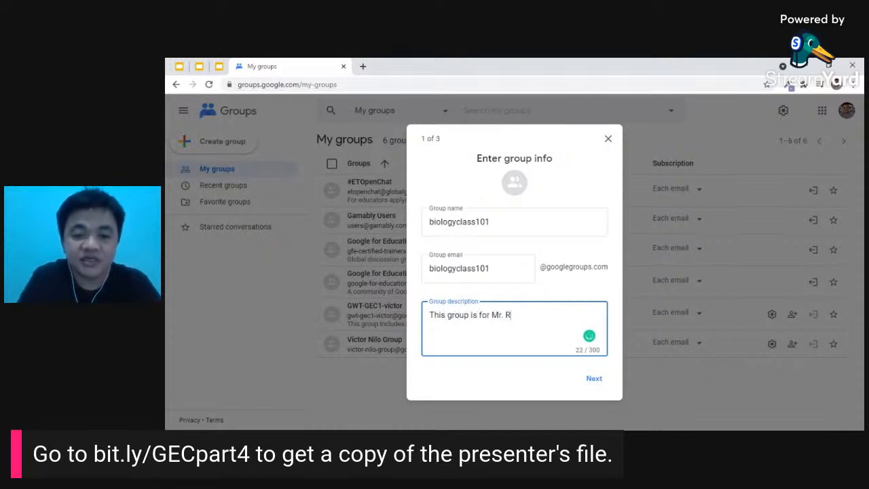
type("epatacodo's cl")
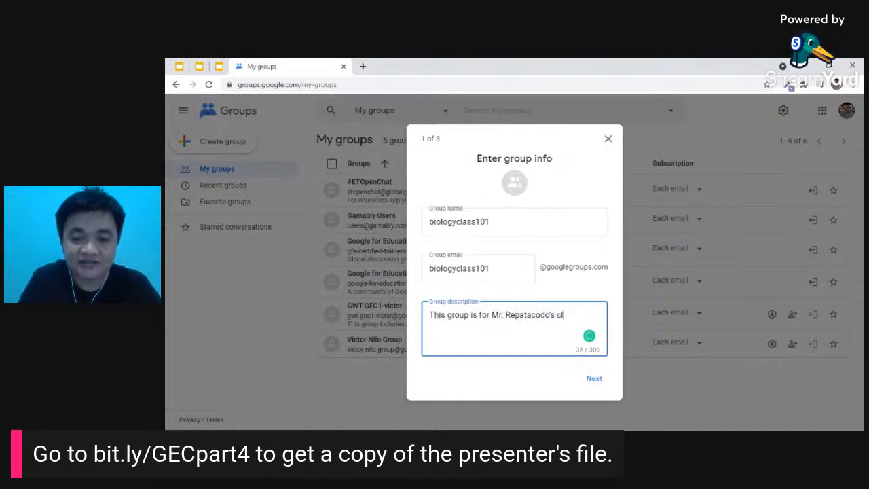
type("ass.")
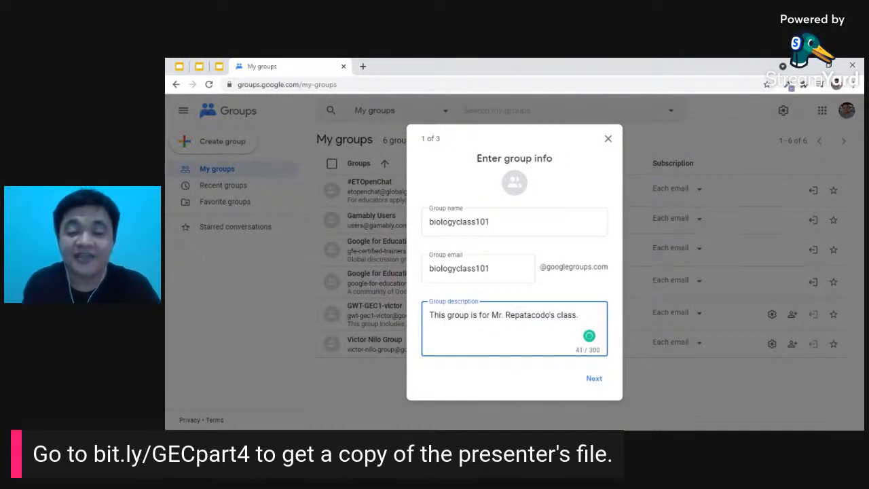
left_click(596, 385)
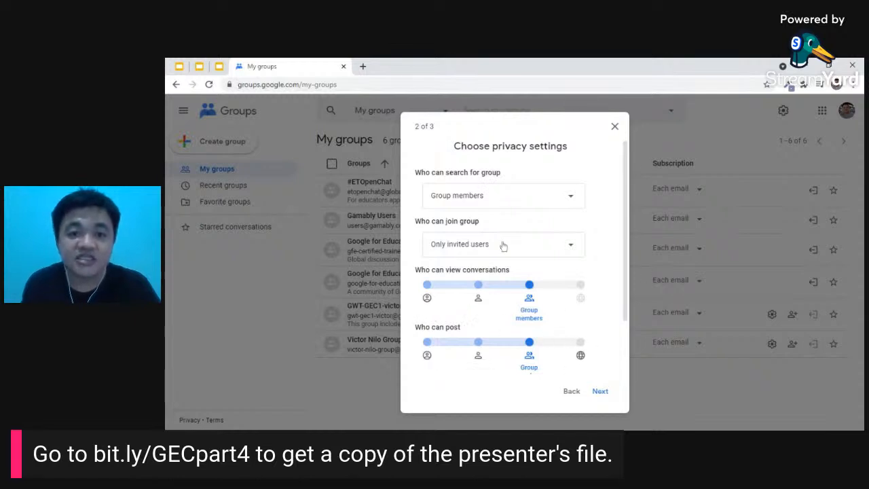
- Make the group searchable by anyone on the web, let anyone ask to join, and show members to group members
left_click(489, 199)
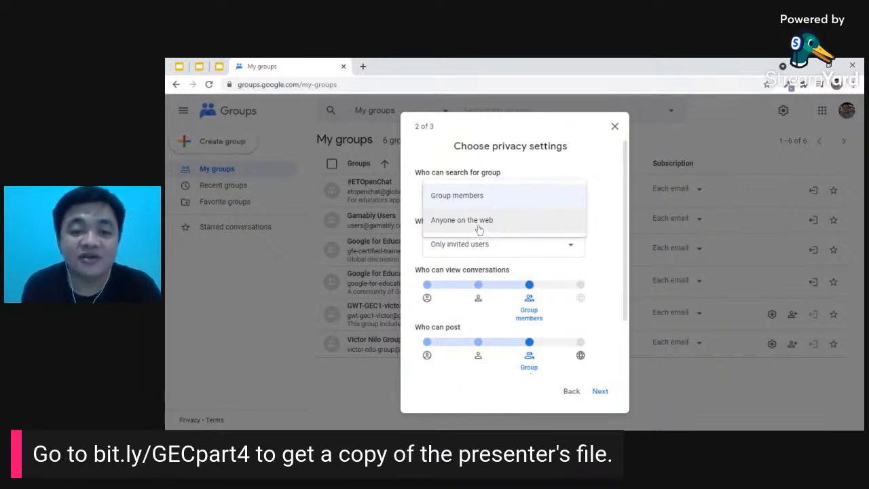
left_click(479, 224)
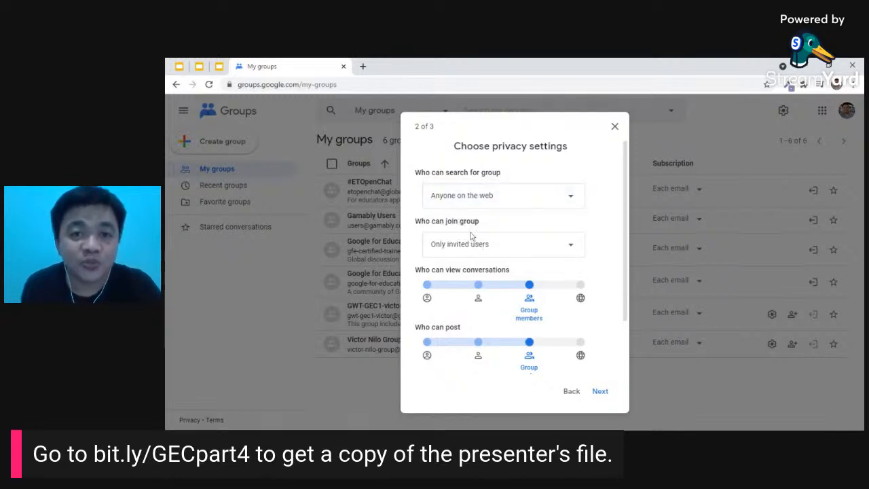
left_click(492, 252)
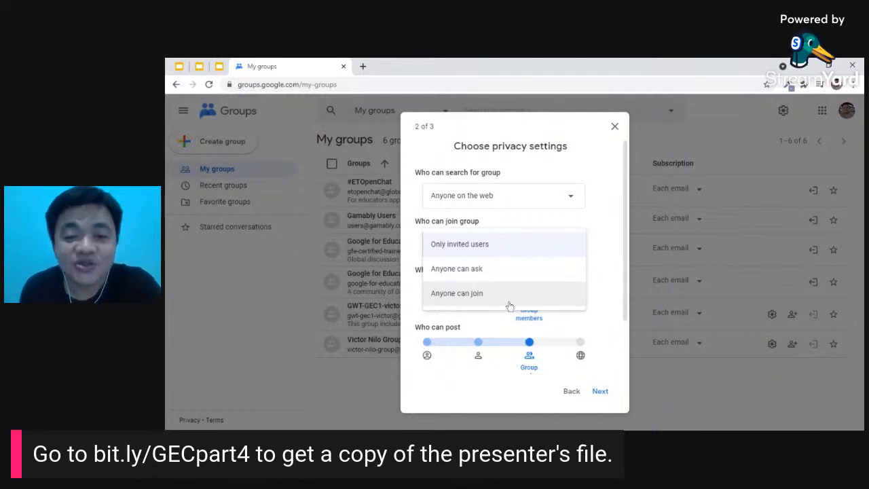
left_click(480, 270)
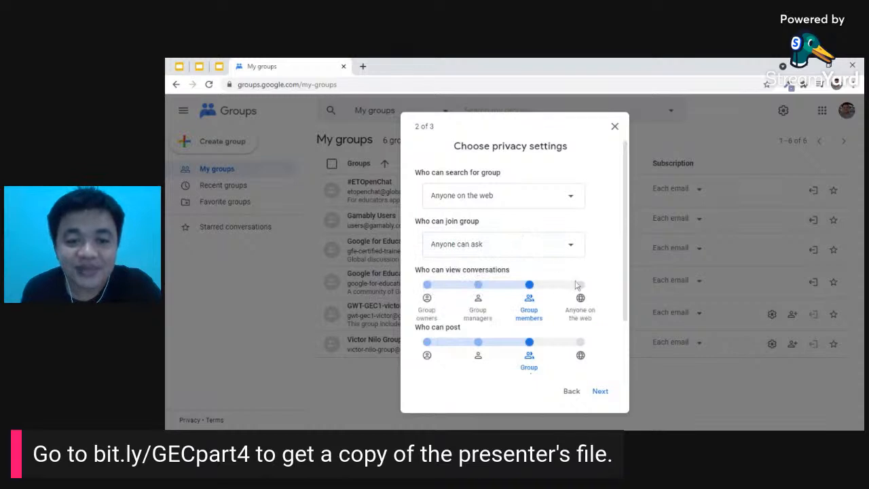
scroll(520, 235, "down", 2)
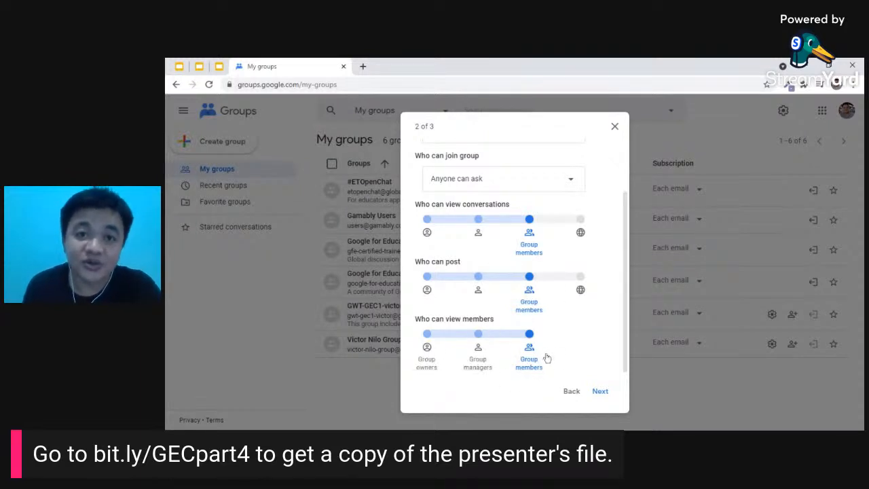
left_click(479, 347)
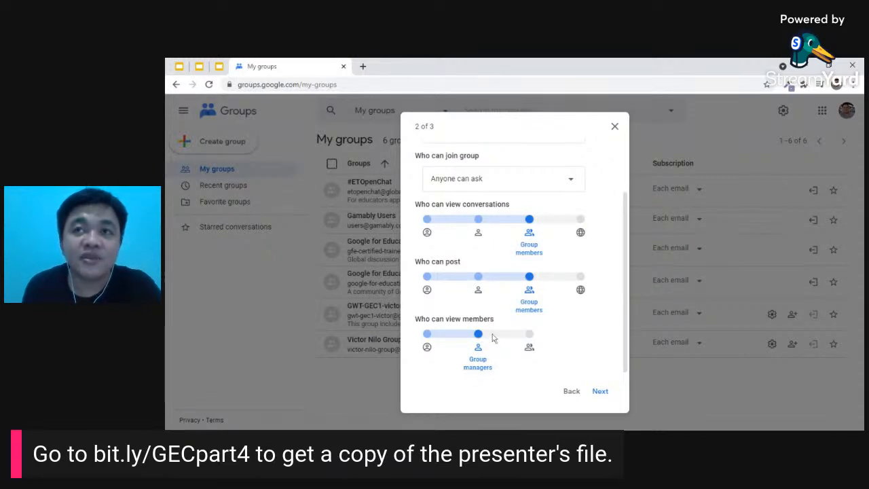
left_click(530, 334)
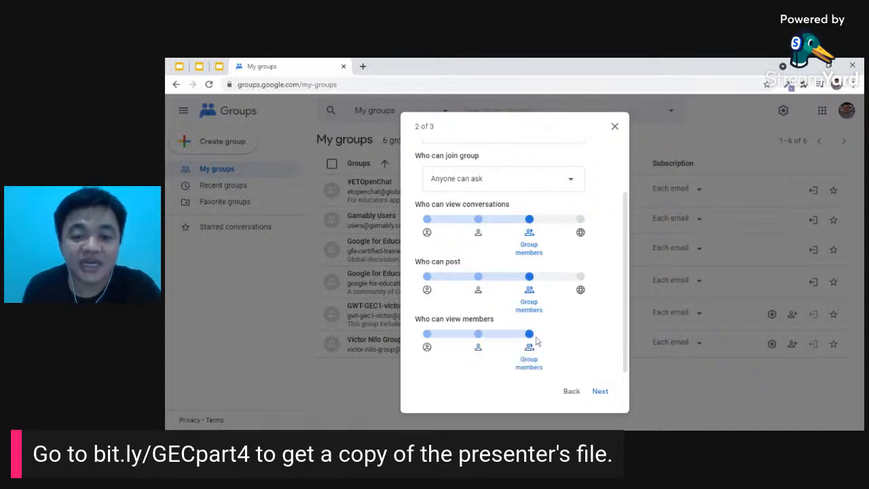
left_click(602, 392)
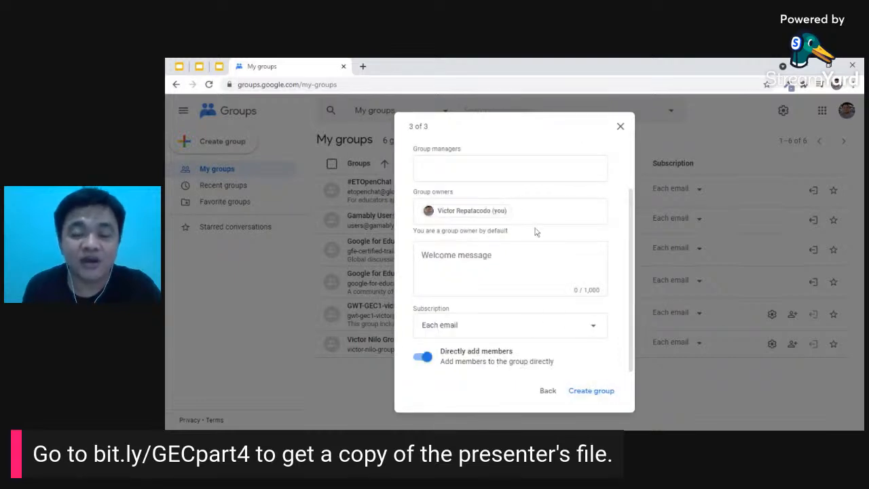
- Review the add-members step and leave the subscription on Each email
scroll(511, 259, "up", 2)
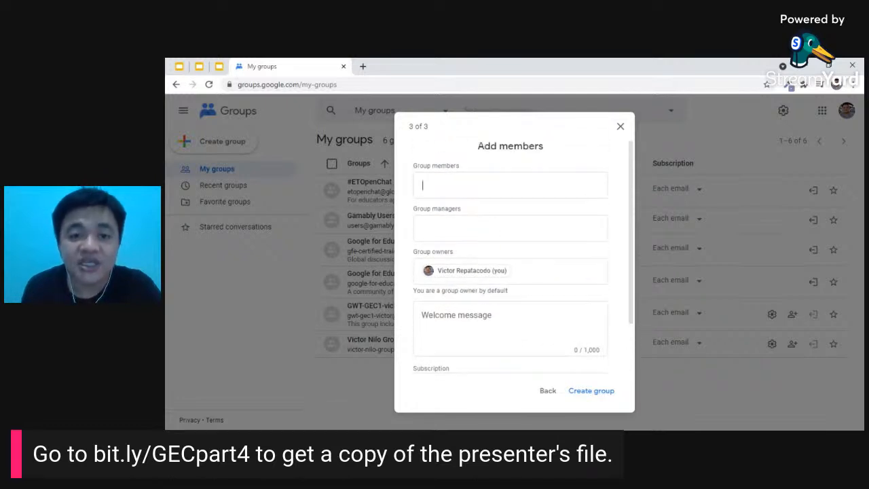
scroll(511, 258, "down", 2)
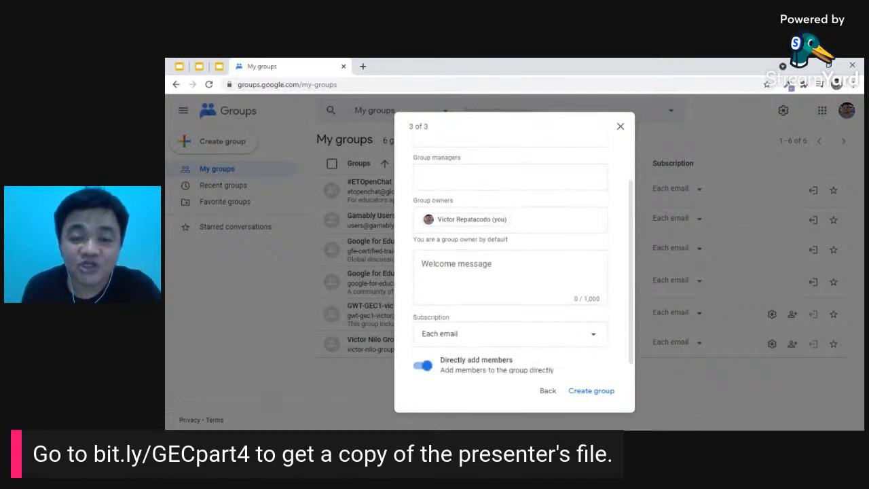
scroll(510, 258, "up", 2)
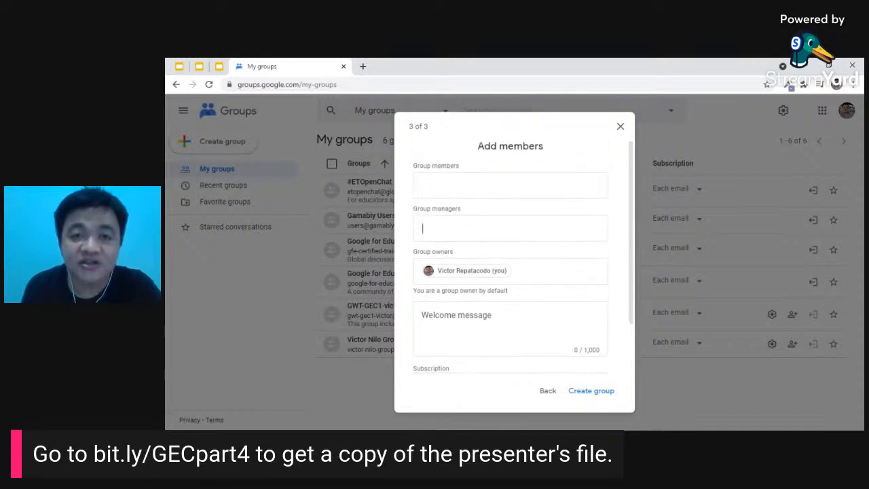
scroll(511, 258, "down", 2)
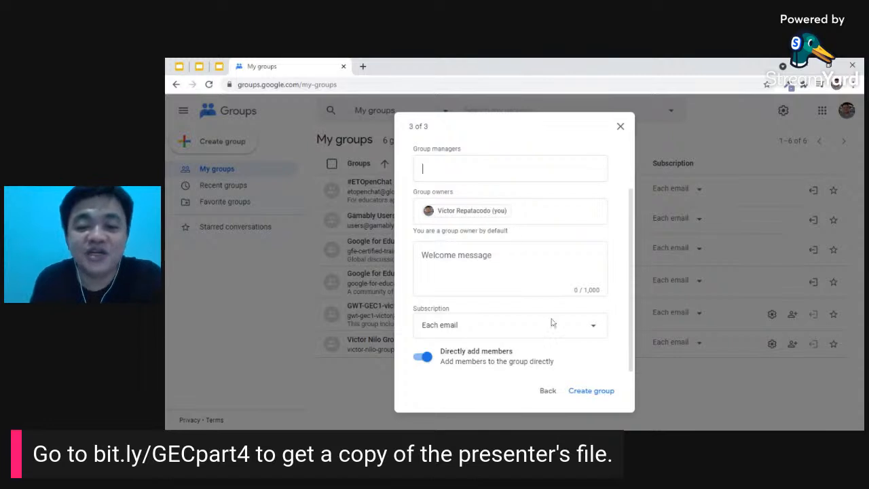
left_click(547, 392)
scroll(489, 245, "up", 2)
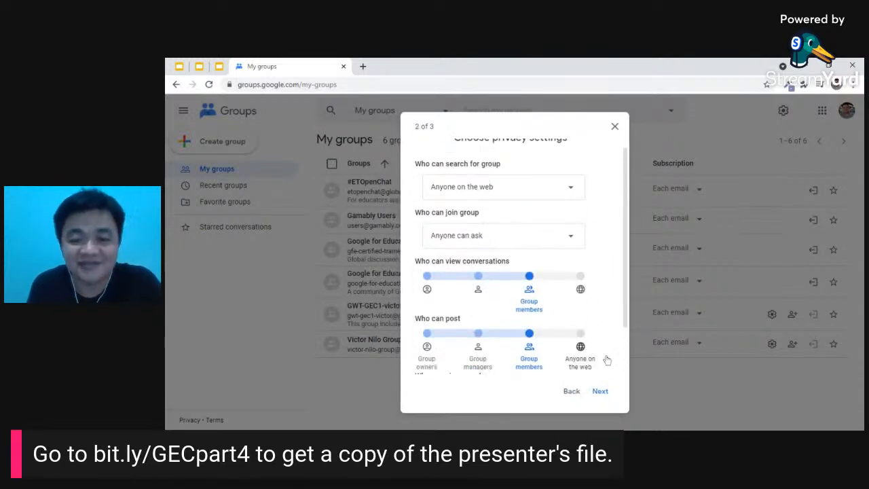
left_click(601, 394)
scroll(514, 305, "down", 2)
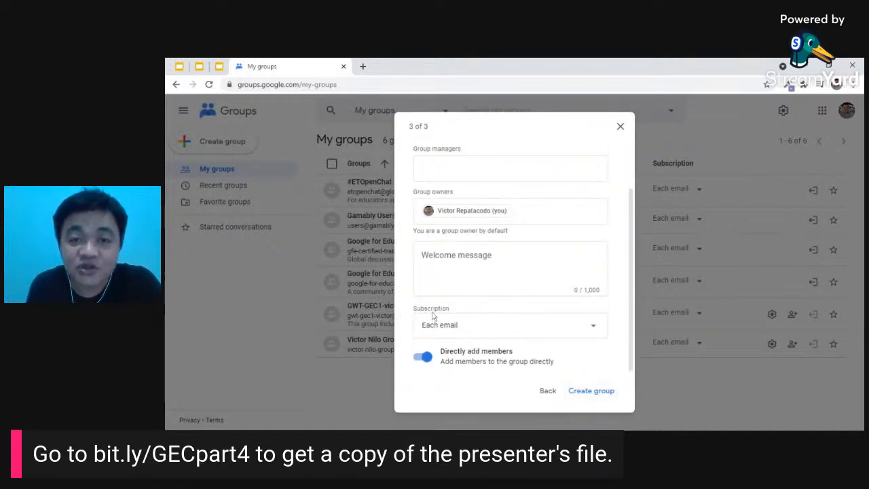
left_click(531, 327)
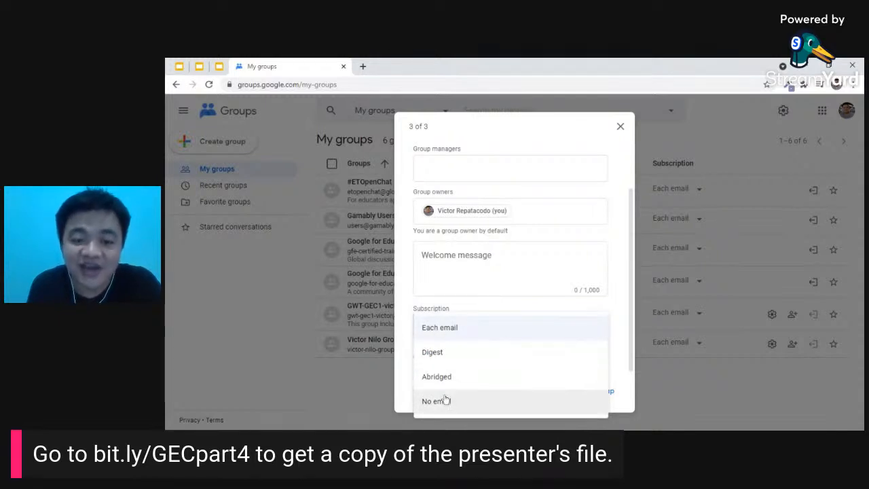
left_click(403, 301)
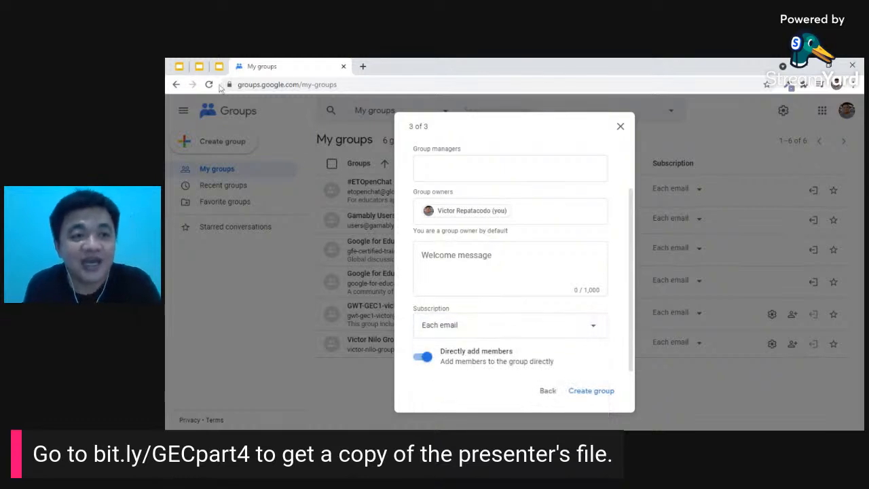
- Advance the presentation to slide 17 on the four subscription options
left_click(199, 66)
left_click(414, 234)
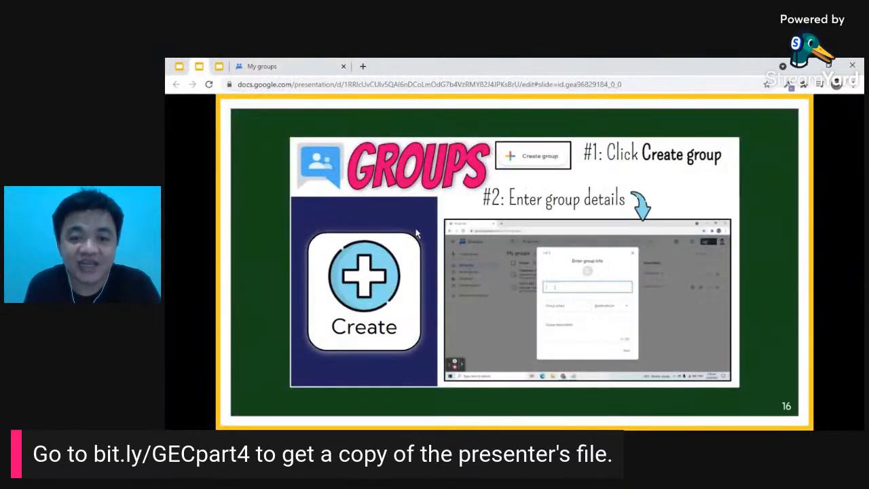
left_click(417, 233)
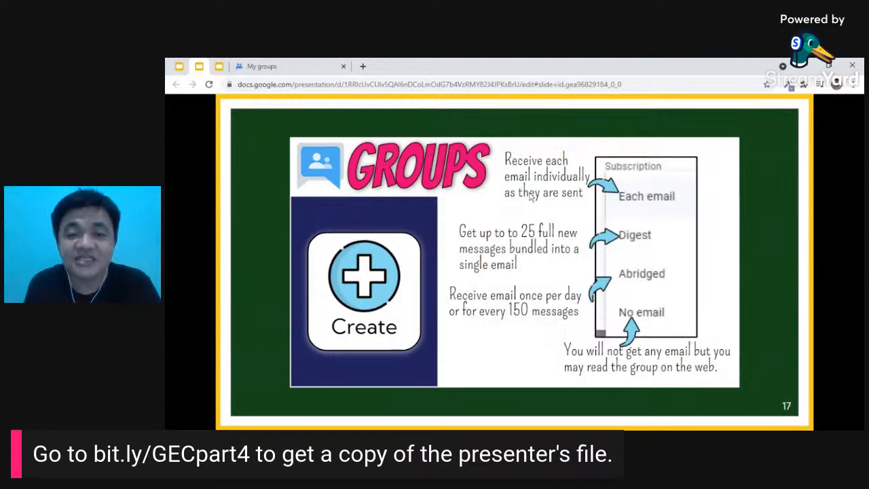
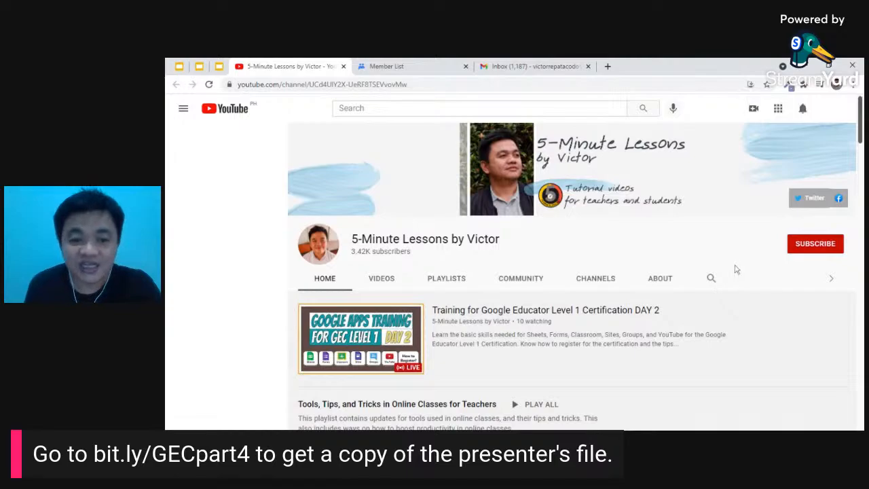
scroll(736, 280, "down", 3)
scroll(736, 281, "up", 3)
scroll(732, 286, "down", 3)
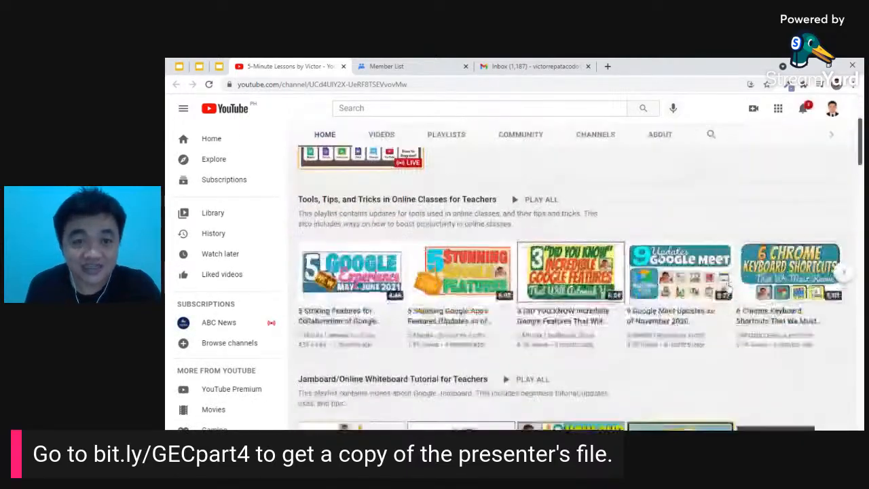
scroll(727, 291, "down", 6)
scroll(725, 293, "down", 10)
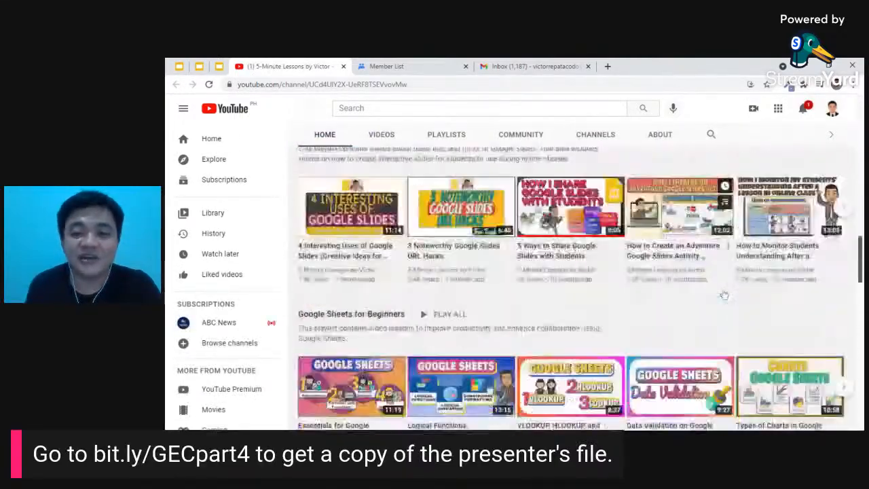
scroll(726, 294, "up", 4)
scroll(715, 288, "up", 12)
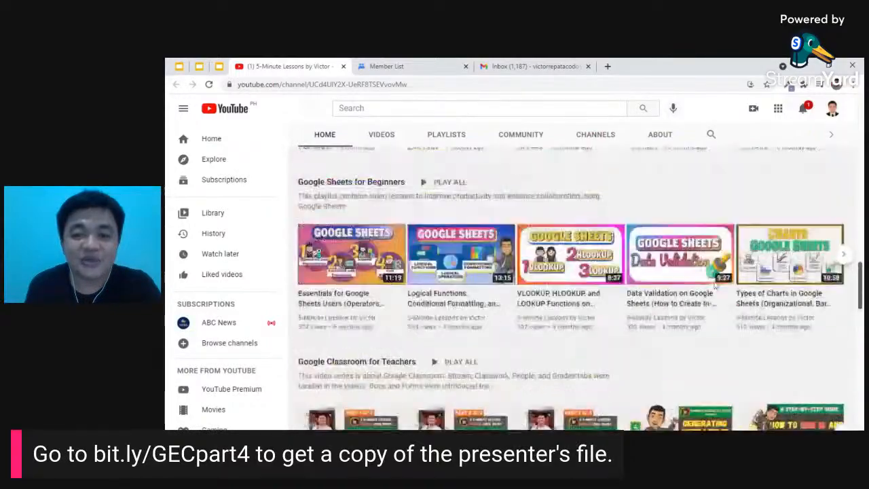
scroll(715, 287, "down", 15)
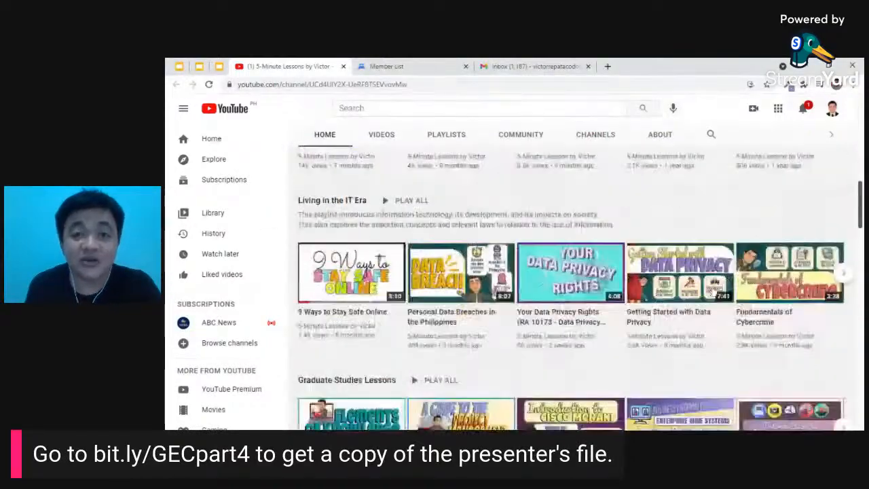
scroll(710, 293, "down", 4)
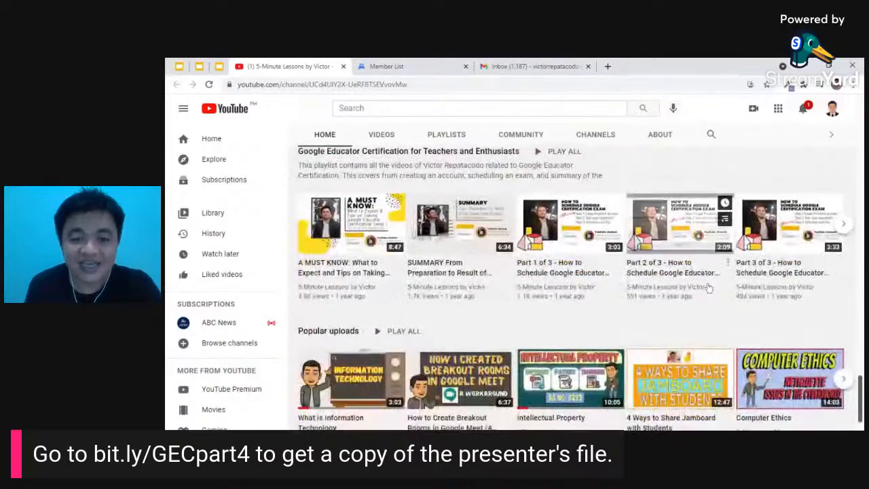
left_click_drag(862, 404, 861, 116)
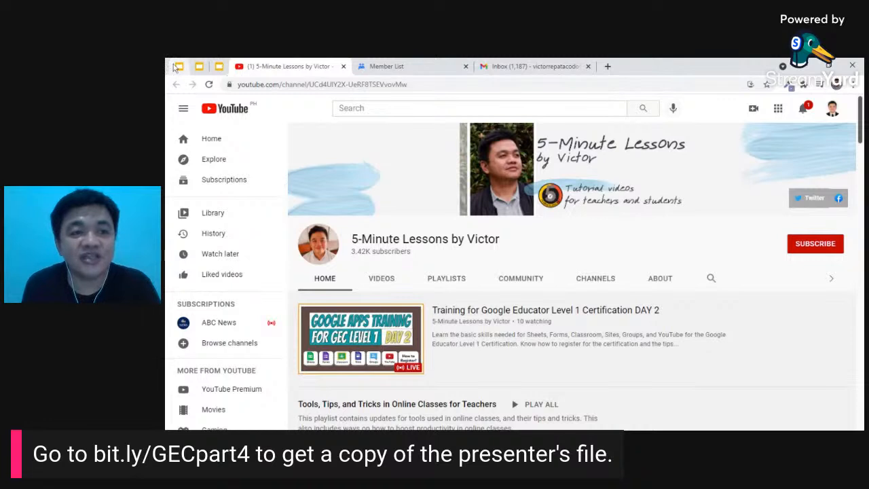
- In the Slides deck, advance past the Launch slide to the Search & Filter slide (26)
left_click(198, 66)
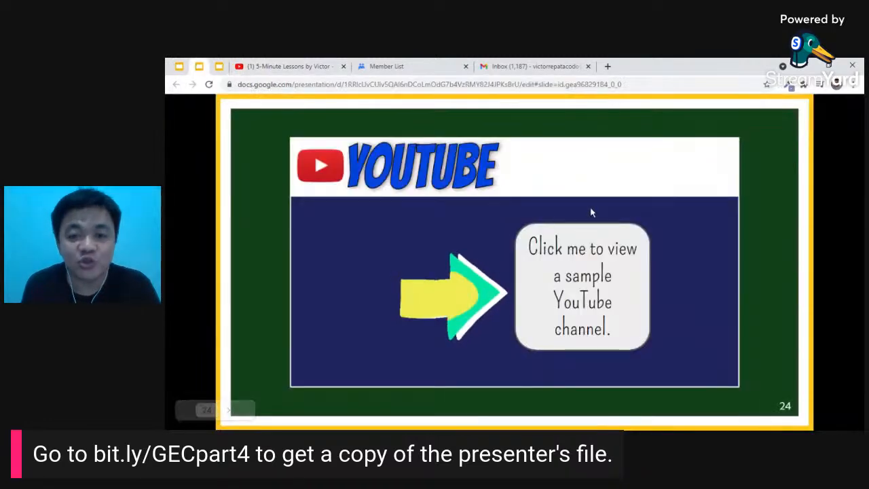
left_click(649, 203)
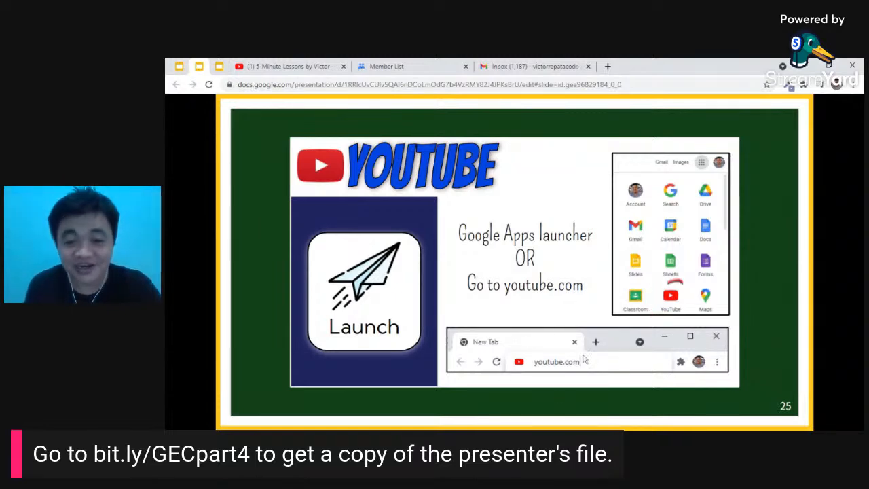
left_click(570, 318)
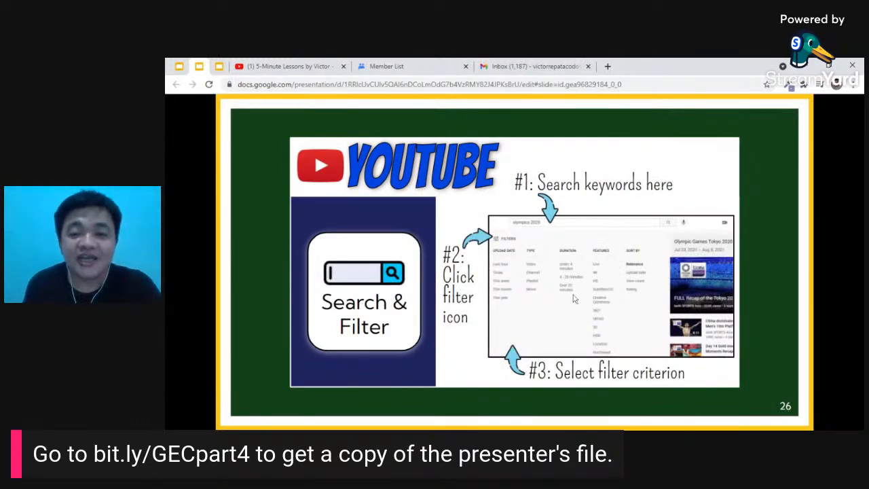
- Close the YouTube, Member List and Inbox tabs and open a new blank tab
left_click(343, 66)
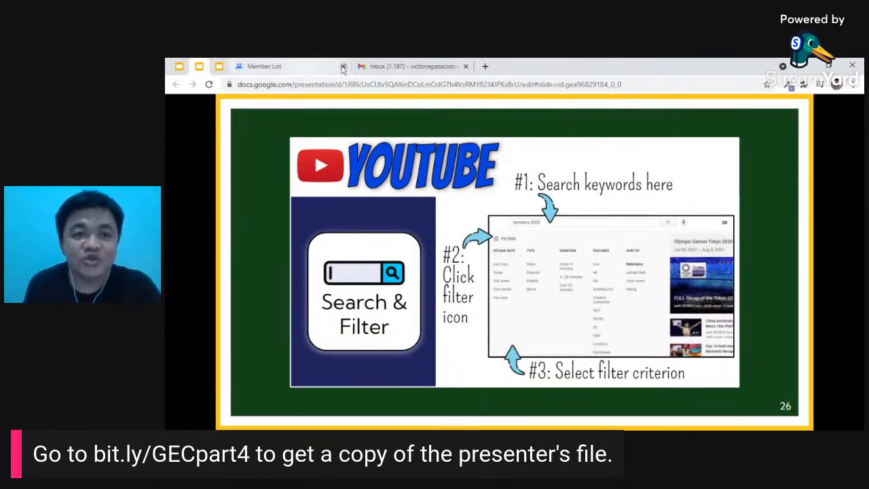
left_click(343, 66)
left_click(350, 67)
left_click(343, 66)
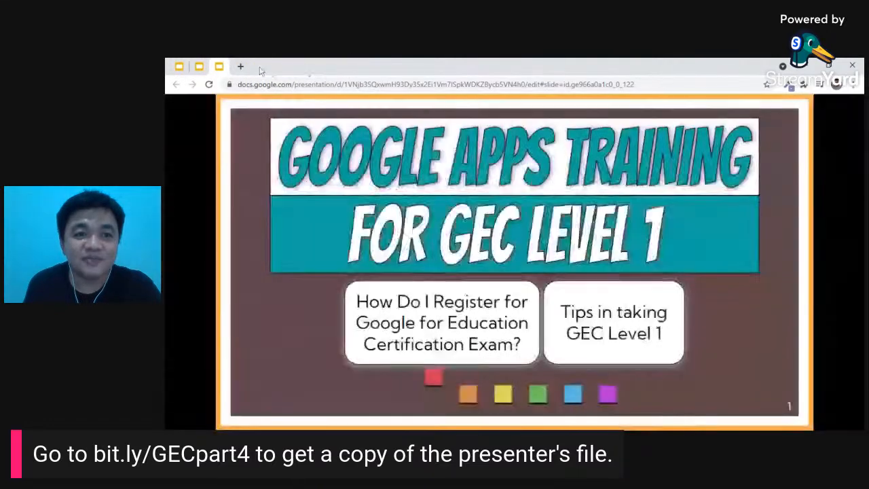
left_click(244, 67)
- Load youtube.com and search for 'olympics 2021'
type("yo")
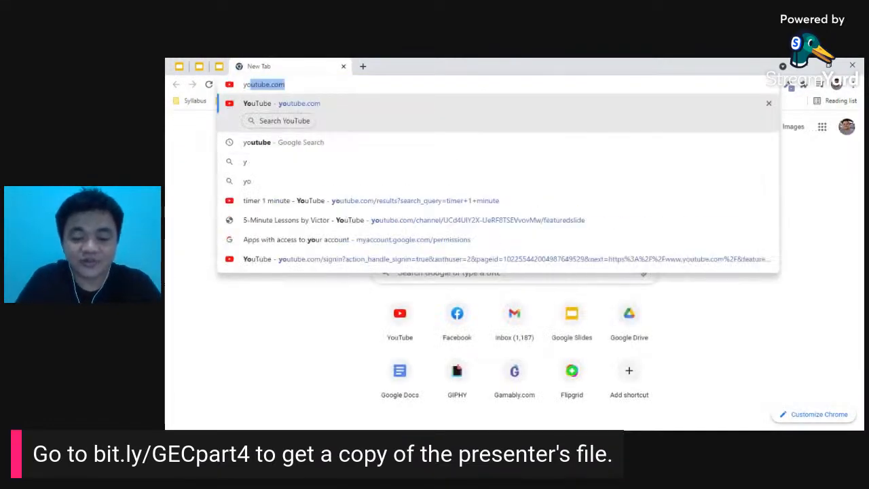
type("utube.com")
key("Return")
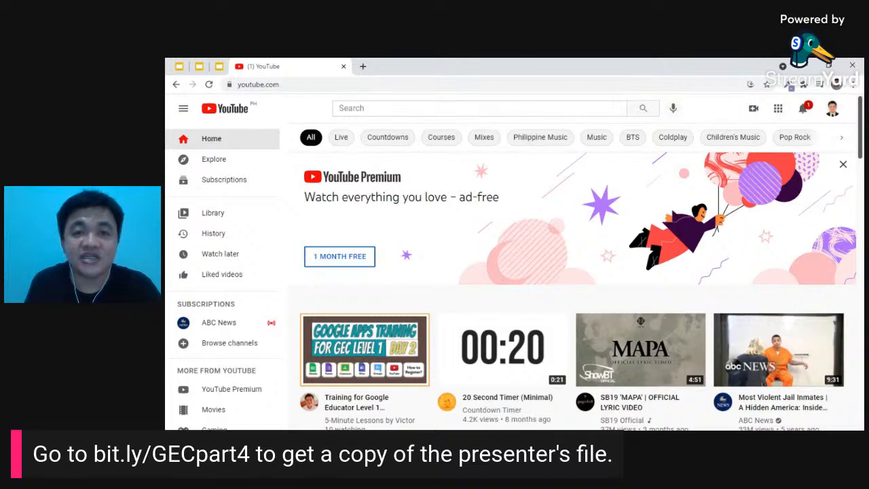
left_click(421, 109)
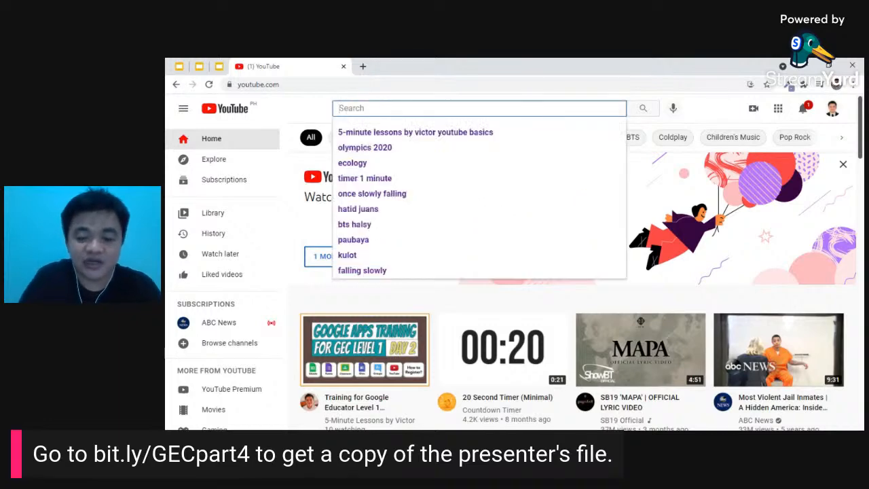
type("olympics ")
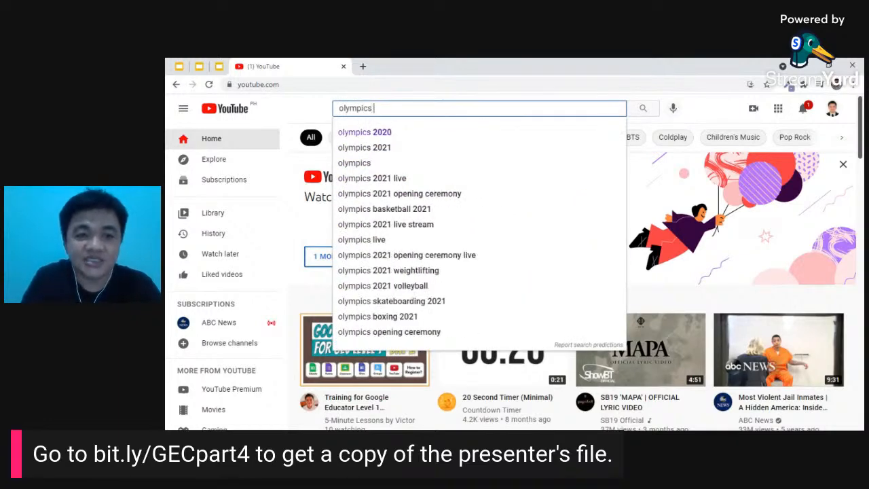
type("2021")
key("Return")
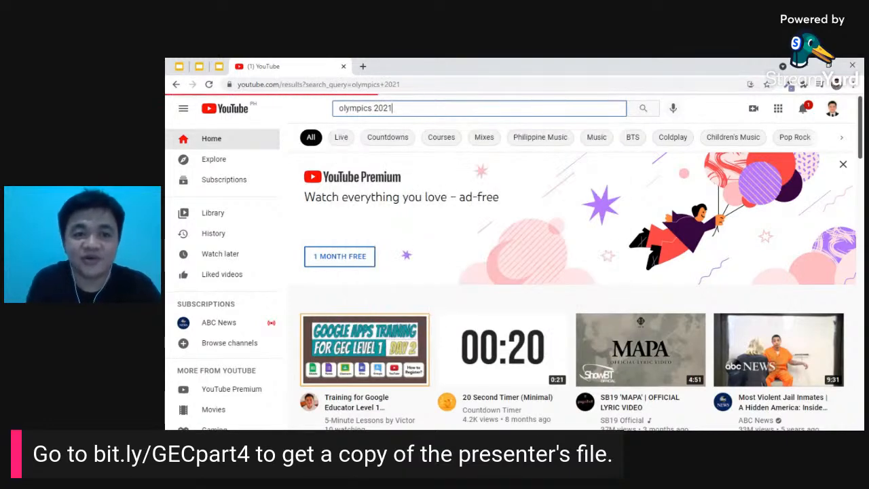
- Change the search to 'olympics 2020' and rerun it
key("BackSpace")
type("9")
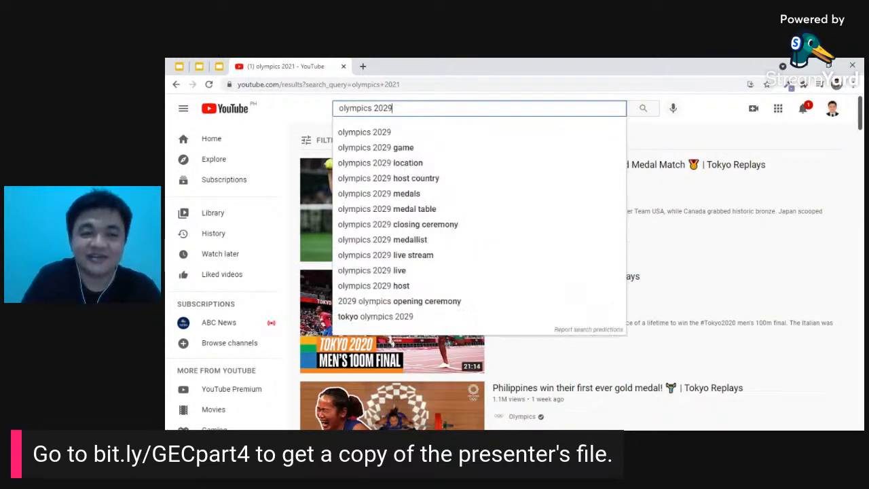
key("BackSpace")
type("0")
key("Return")
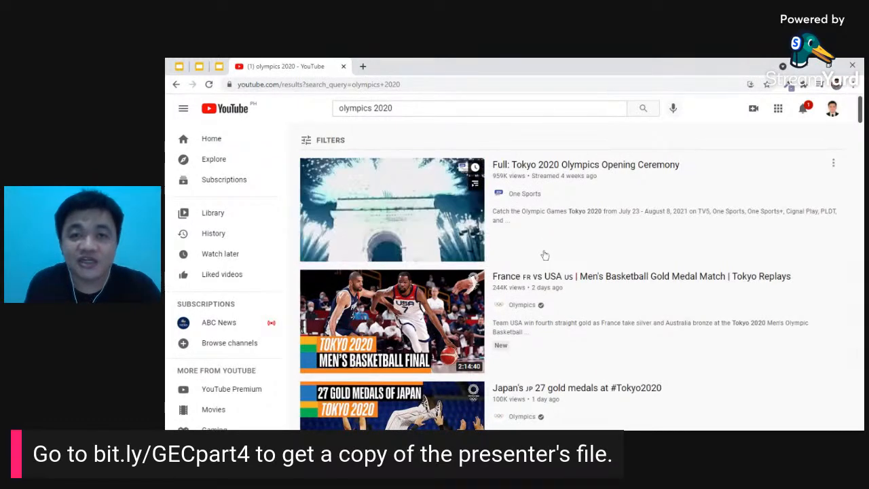
- Filter the olympics 2020 results to Duration: Under 4 minutes and browse them
left_click(308, 142)
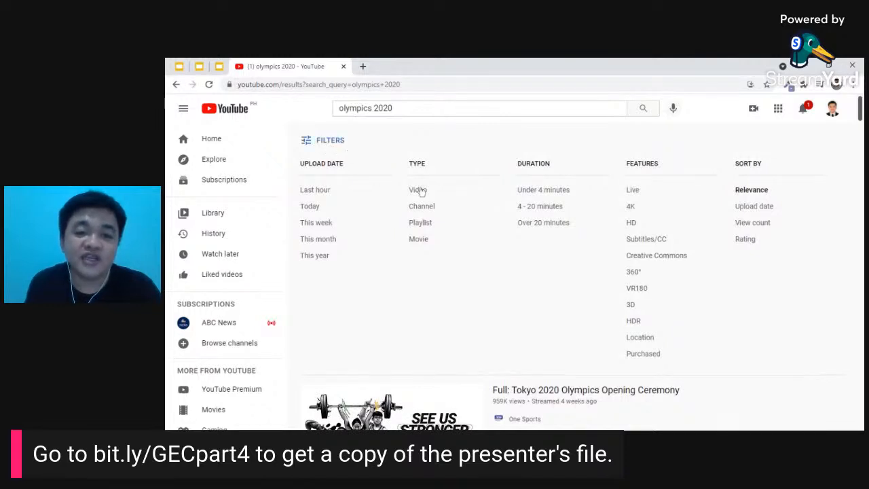
left_click(552, 196)
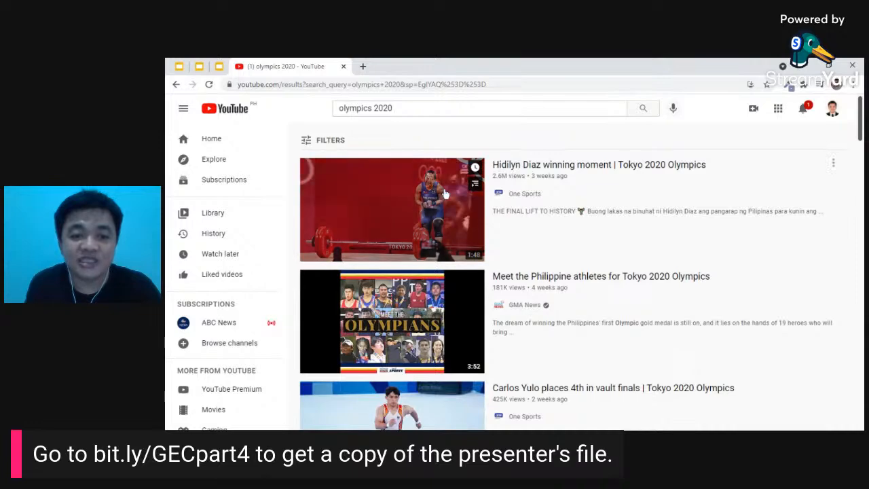
scroll(593, 263, "down", 2)
scroll(594, 262, "down", 7)
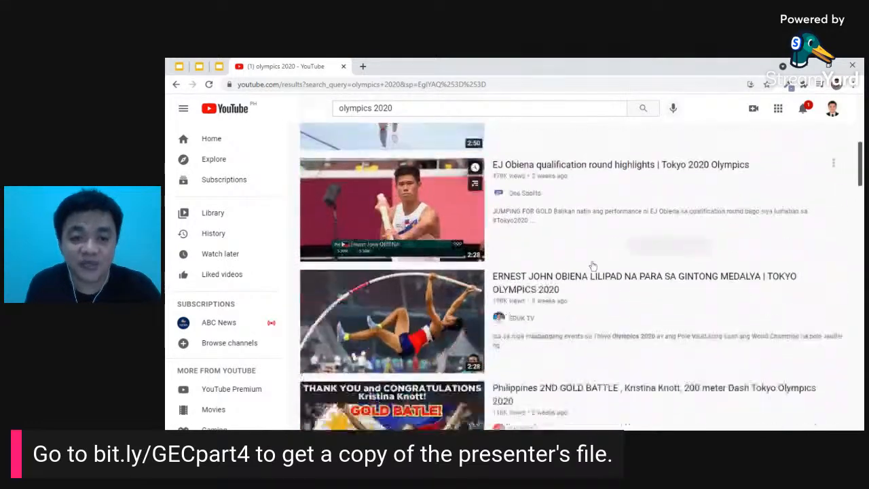
scroll(492, 237, "up", 8)
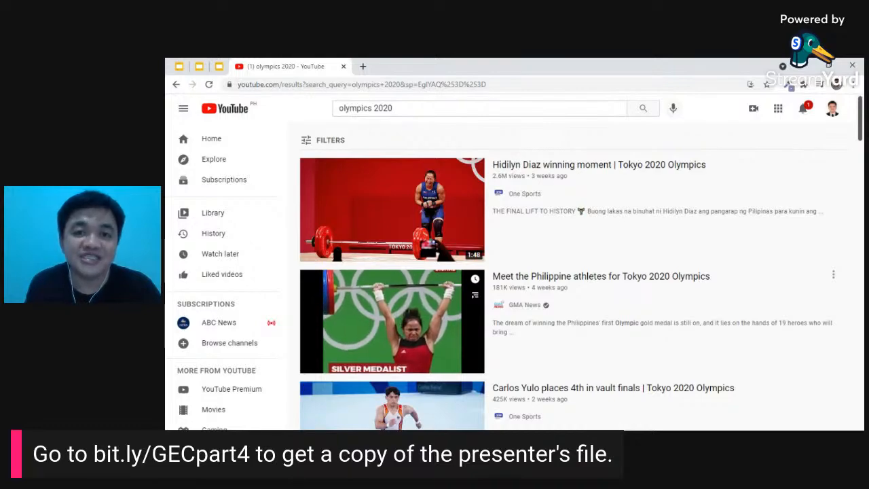
scroll(561, 309, "down", 10)
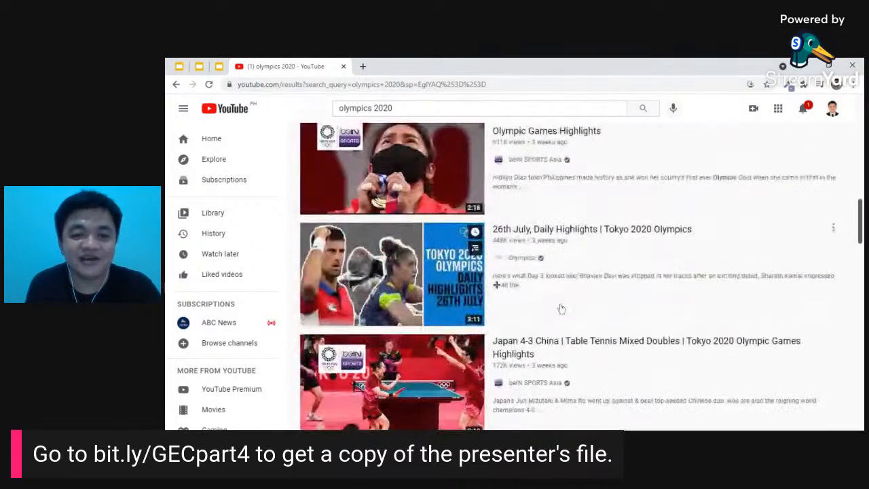
scroll(561, 309, "up", 8)
scroll(557, 309, "down", 3)
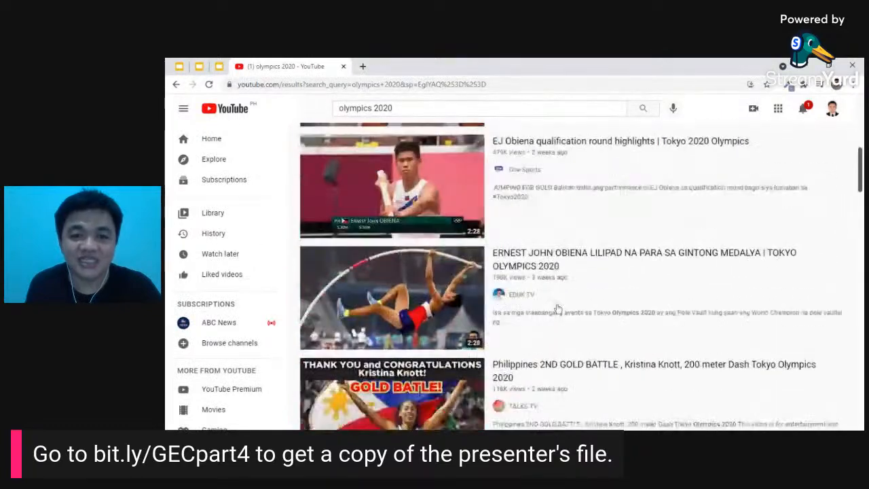
scroll(557, 309, "up", 5)
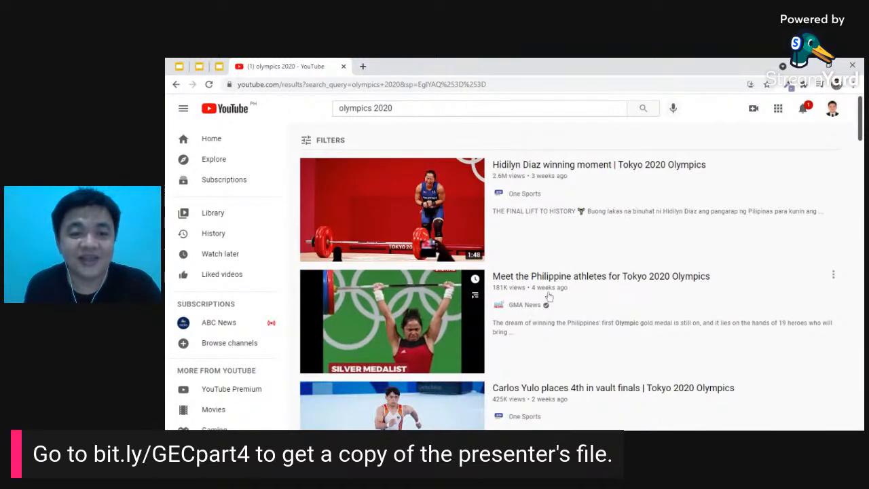
- Bring up the YouTube lesson slides and advance to the Subscribe slide (27)
left_click(181, 66)
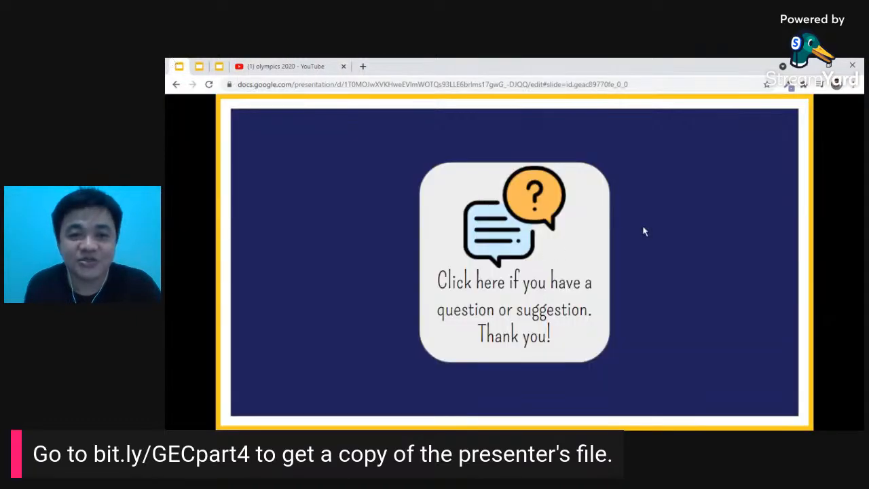
left_click(199, 66)
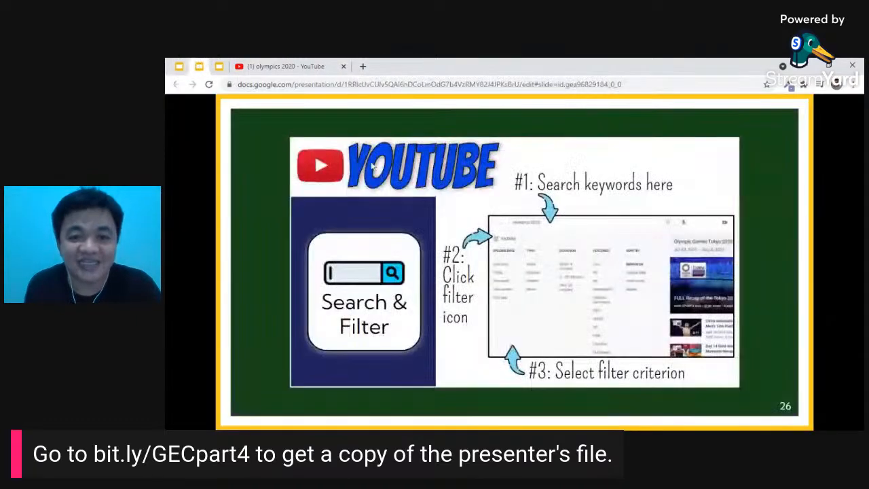
left_click(422, 204)
- Back in the olympics results, play 'Meet the Philippine athletes for Tokyo 2020 Olympics'
left_click(319, 65)
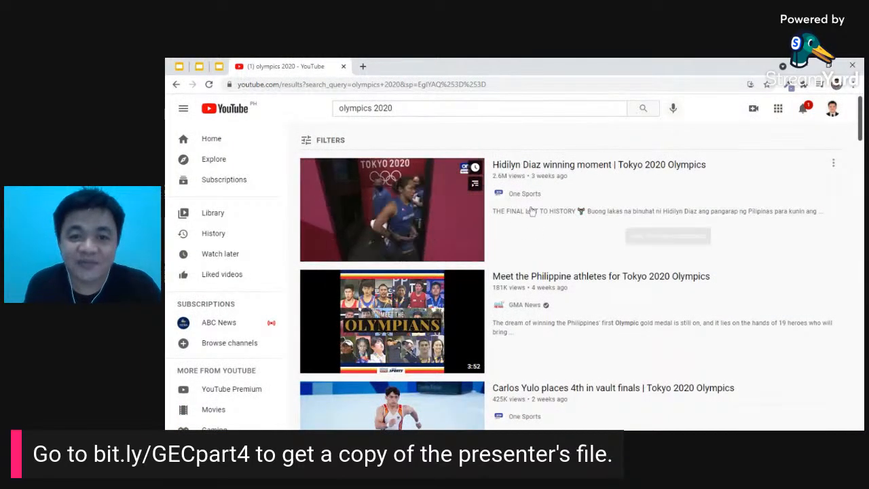
scroll(499, 265, "down", 1)
scroll(499, 265, "down", 2)
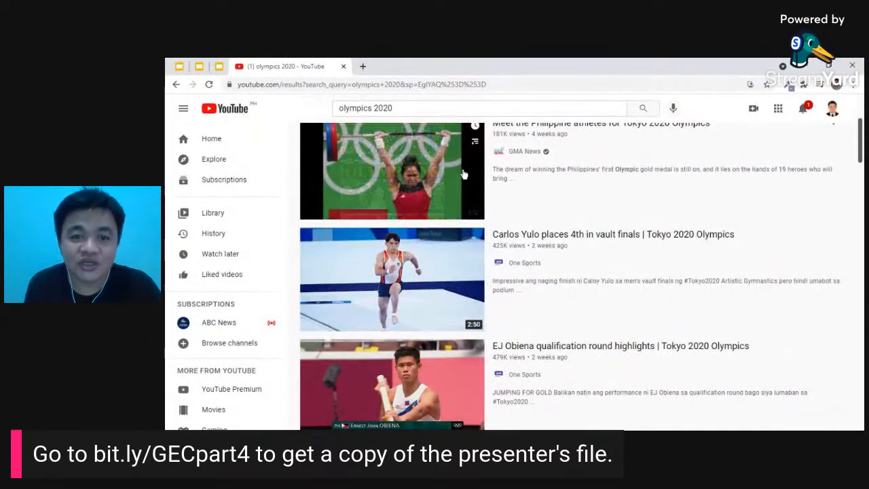
left_click(463, 175)
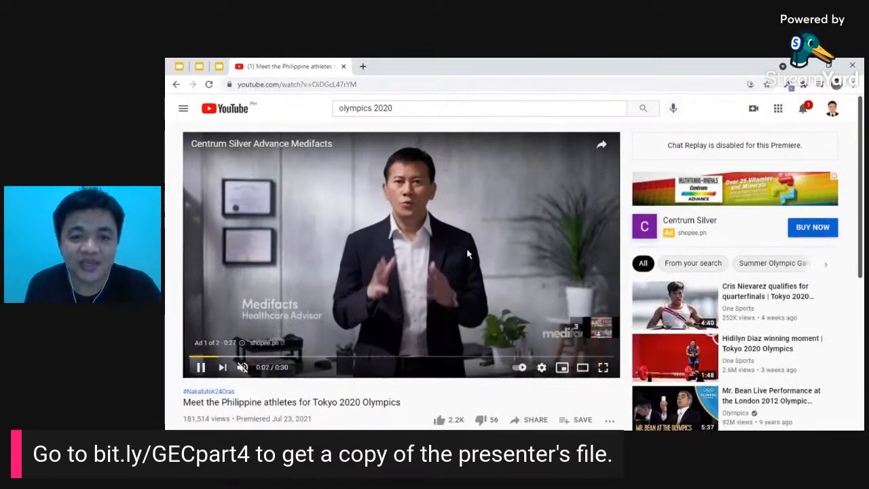
- Subscribe to GMA News, set its notification bell to All, and bring up Share
scroll(204, 322, "down", 1)
scroll(379, 266, "down", 5)
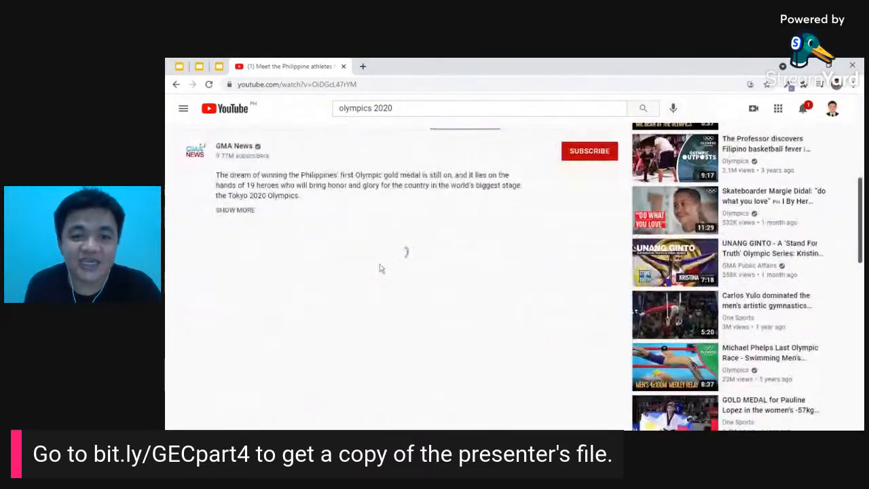
scroll(381, 263, "up", 1)
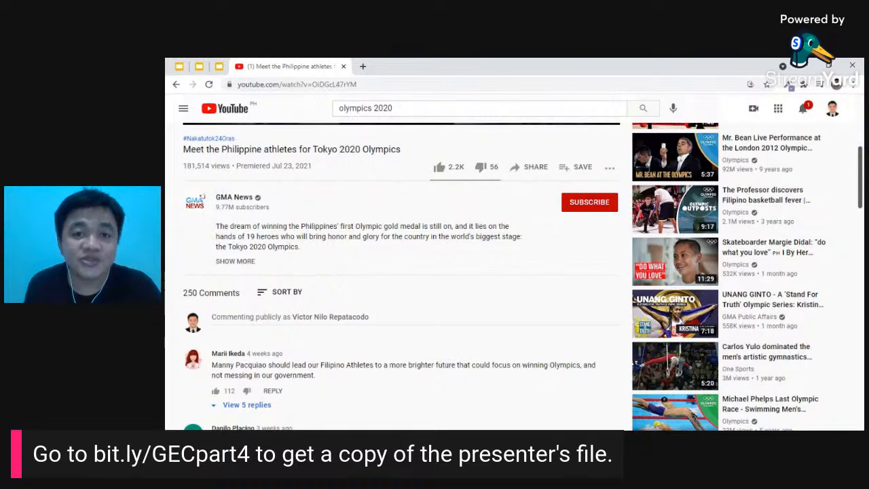
scroll(383, 260, "down", 1)
scroll(382, 260, "up", 1)
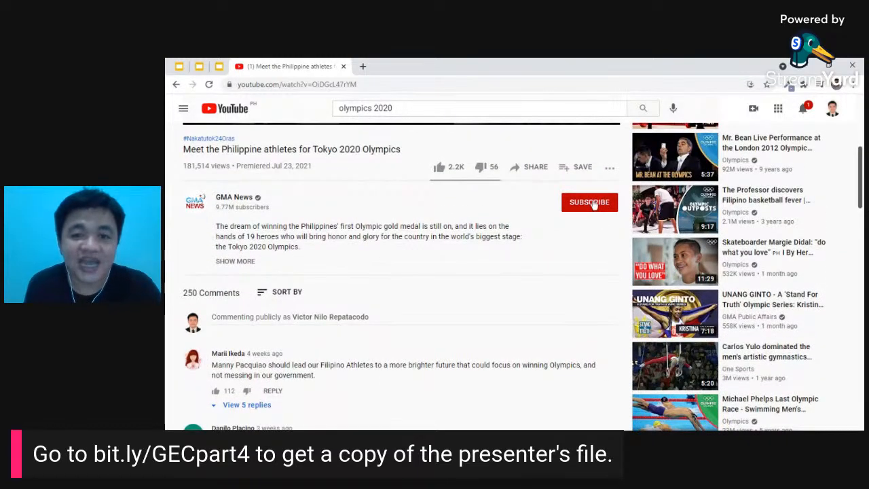
left_click(591, 203)
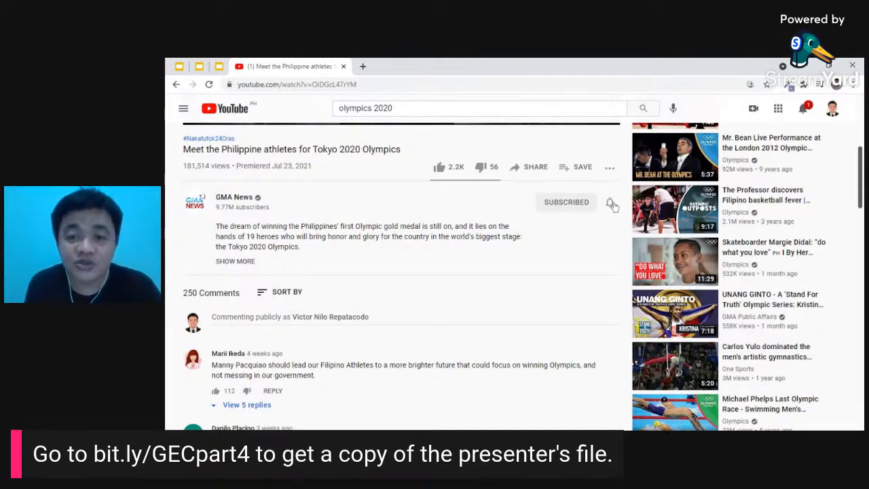
left_click(612, 203)
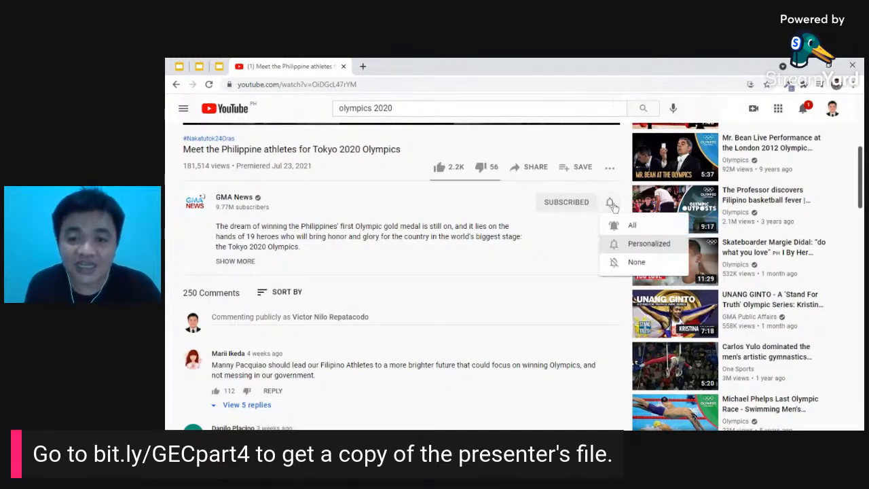
left_click(635, 226)
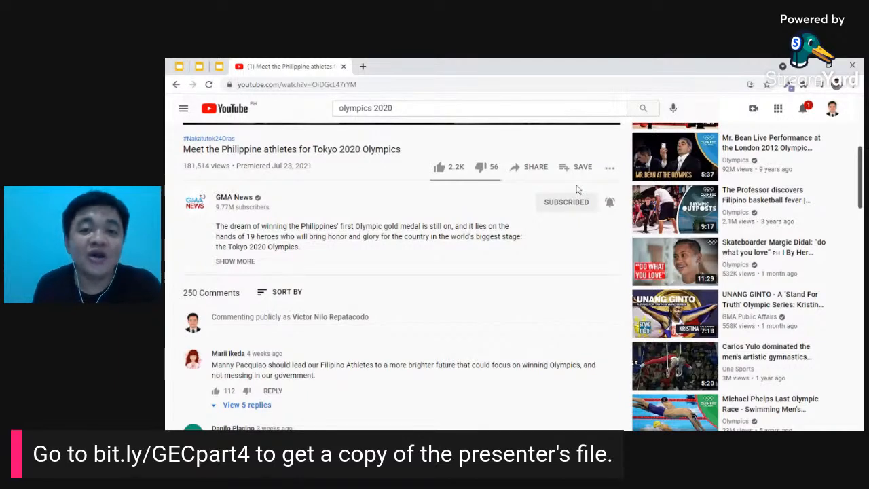
left_click(523, 173)
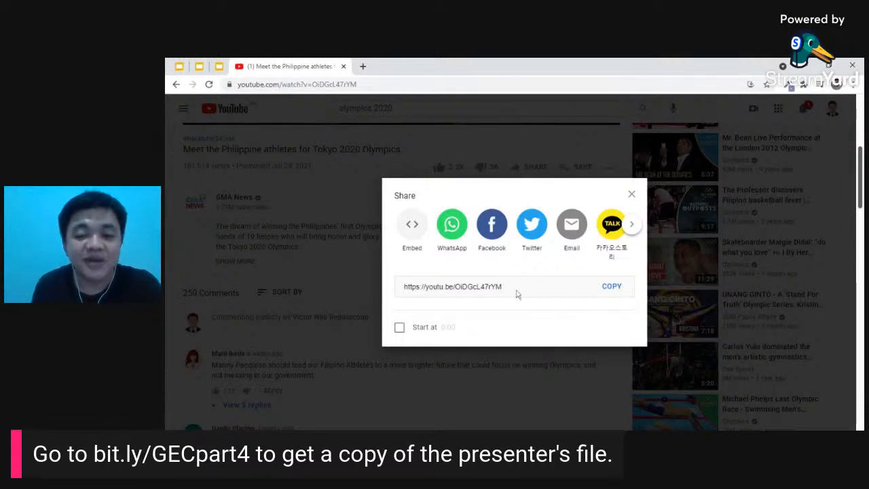
- Copy the video's youtu.be short link, then close the Share dialog
left_click(612, 286)
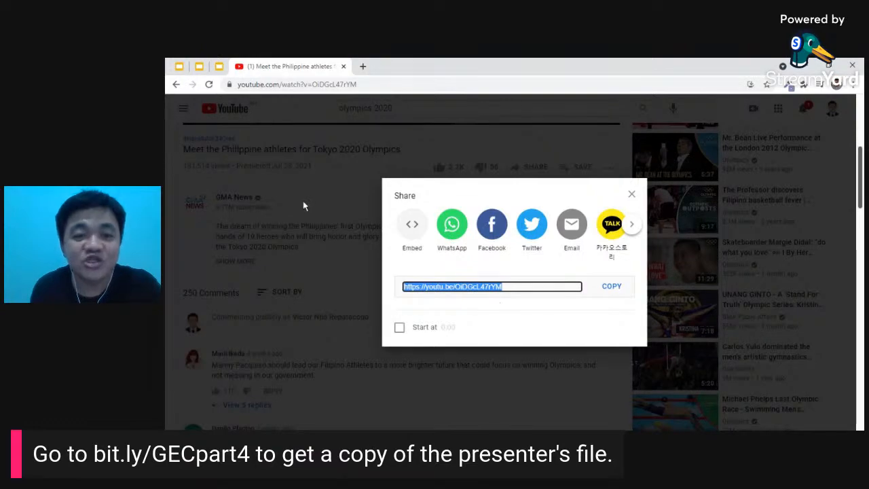
left_click(321, 209)
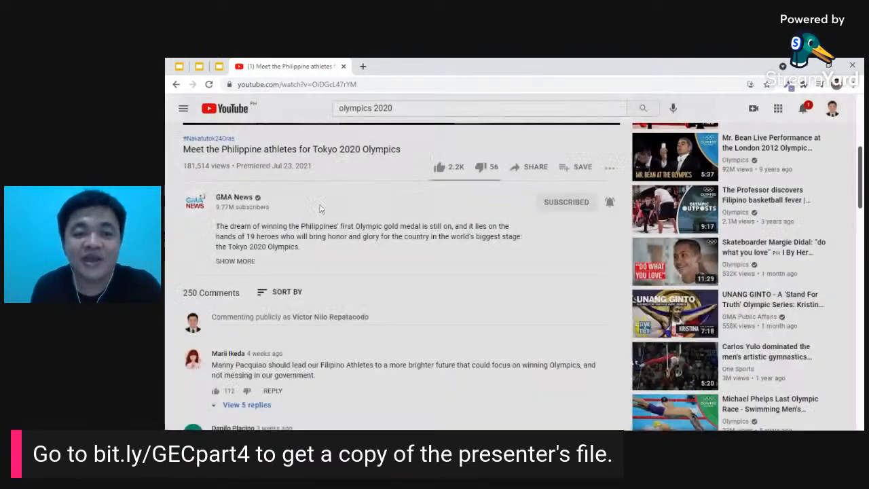
- Advance the slides from Subscribe through Share Video to Create Channel, then return to the video
left_click(174, 62)
left_click(190, 63)
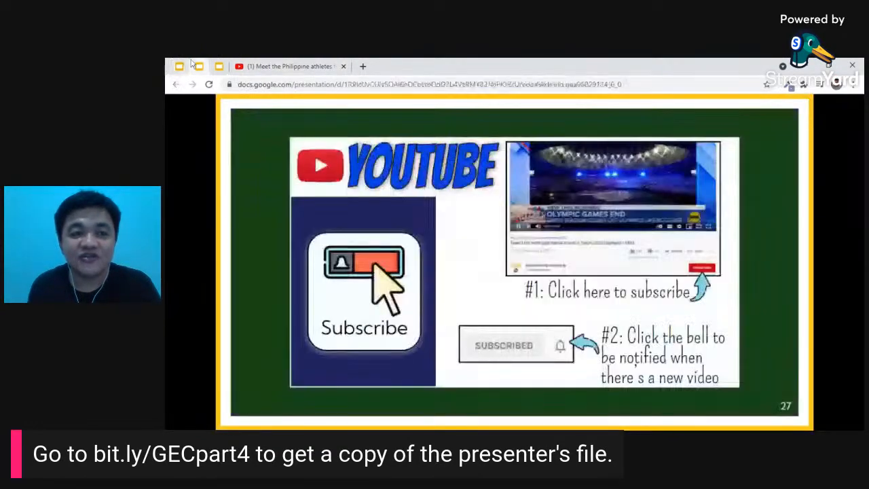
left_click(480, 264)
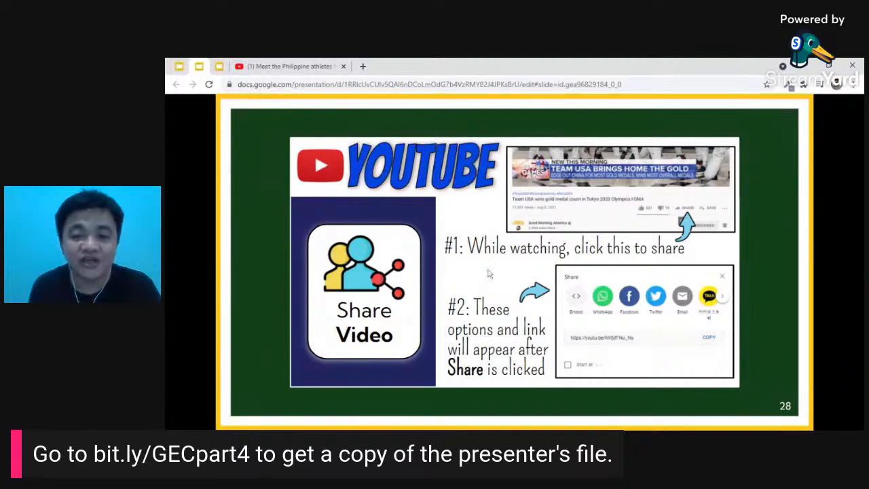
key("Right")
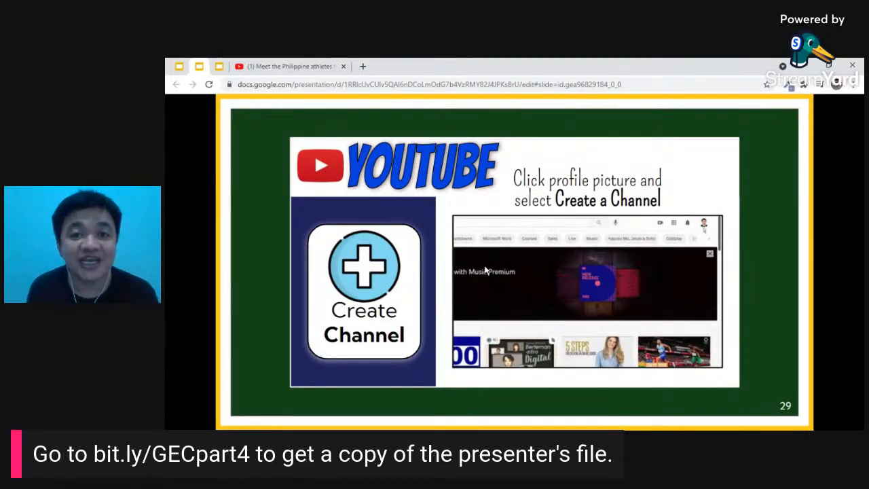
left_click(278, 66)
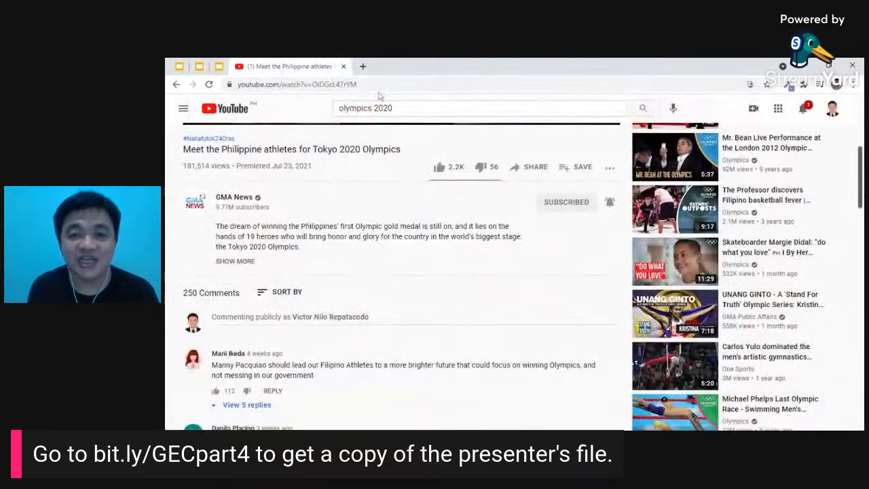
left_click(833, 110)
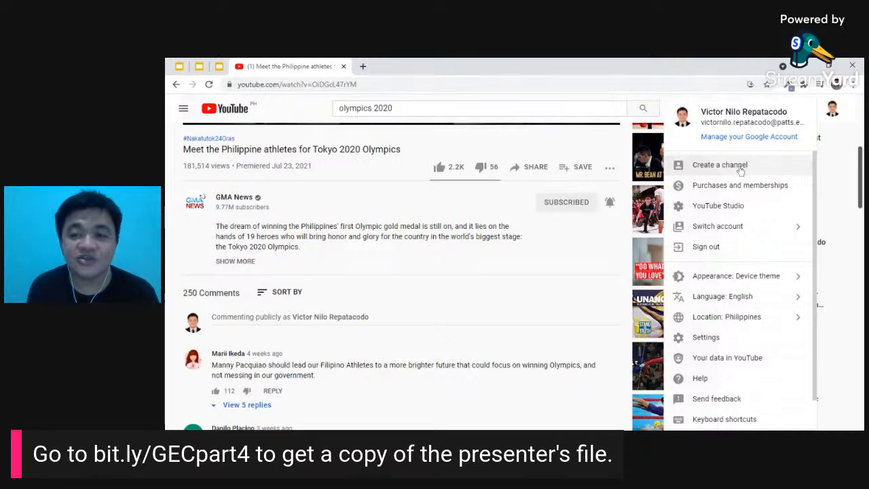
left_click(717, 170)
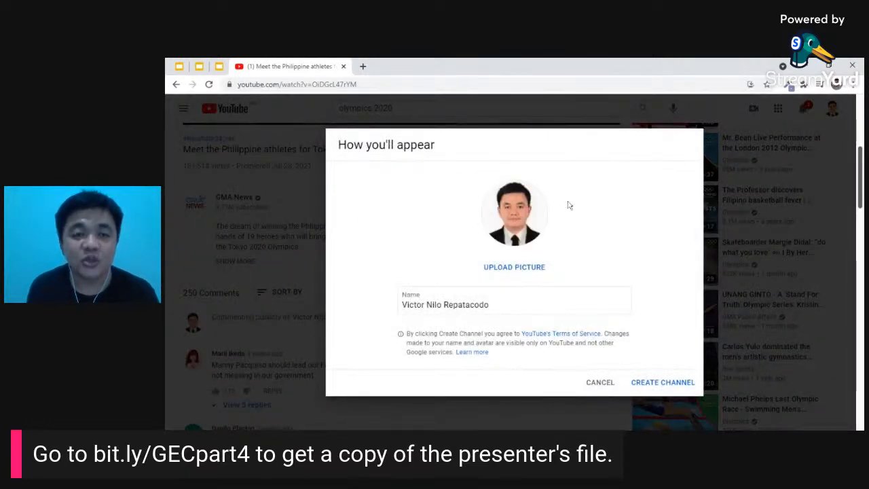
left_click_drag(490, 305, 400, 306)
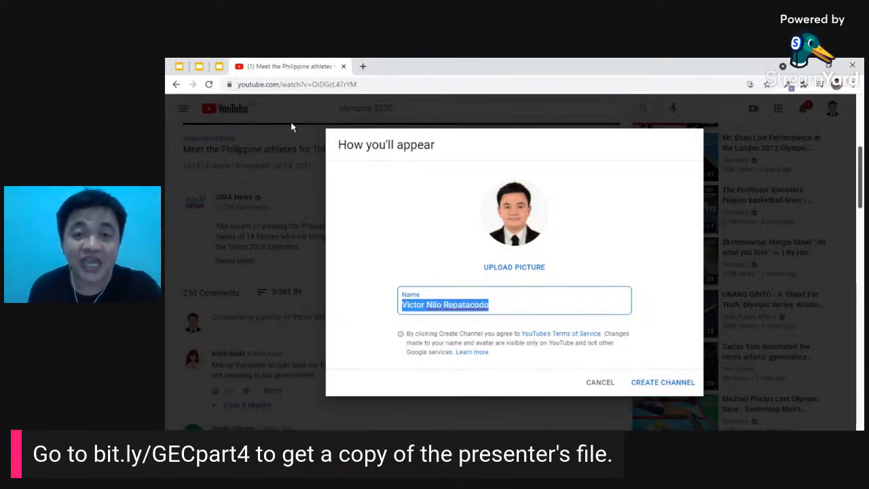
left_click(593, 384)
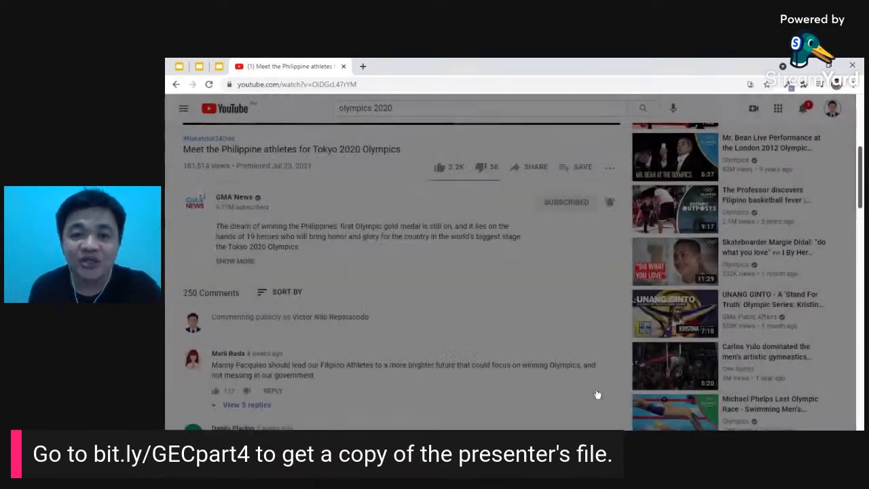
- Switch YouTube to the signed-in account listed with No subscribers
left_click(832, 110)
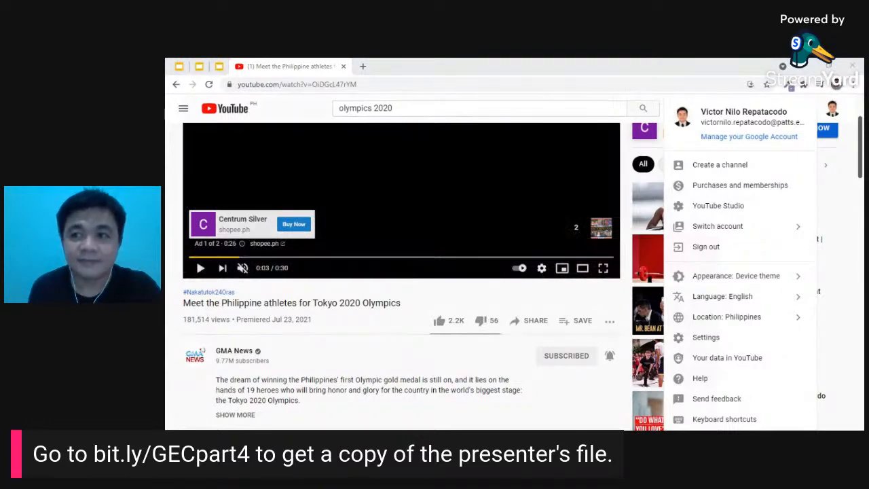
left_click(745, 231)
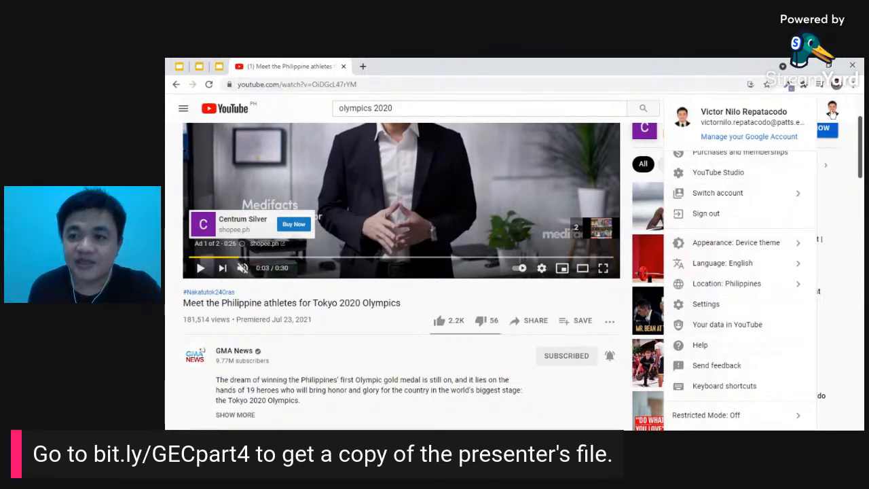
scroll(768, 224, "up", 1)
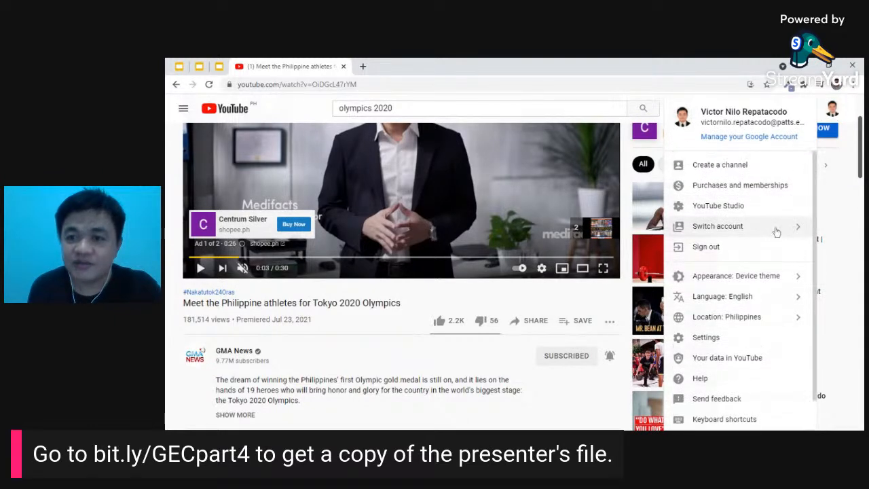
left_click(772, 234)
scroll(754, 299, "down", 3)
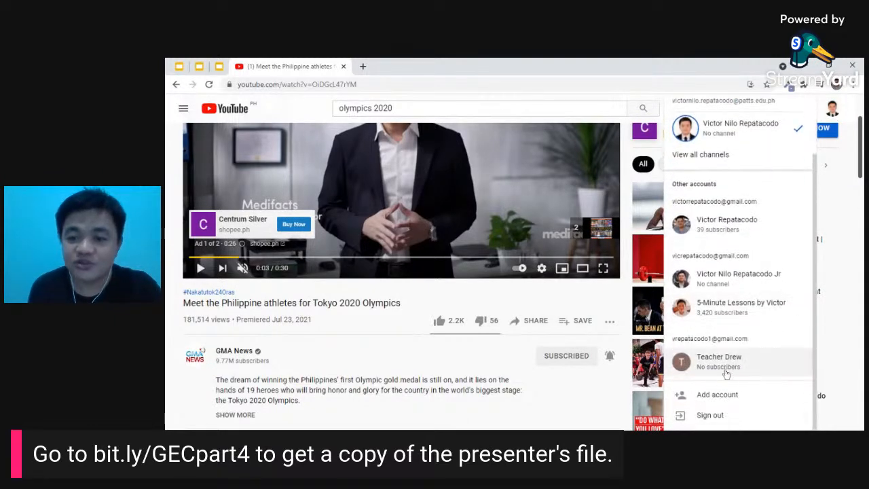
left_click(724, 366)
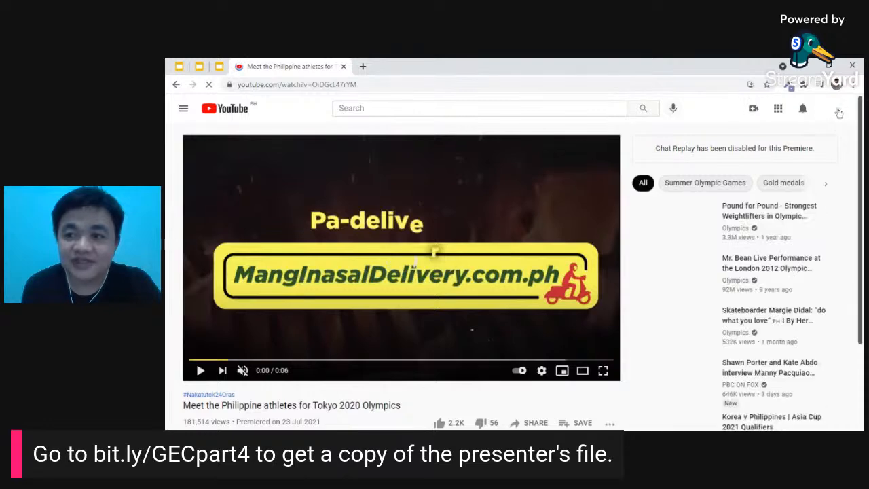
left_click(834, 110)
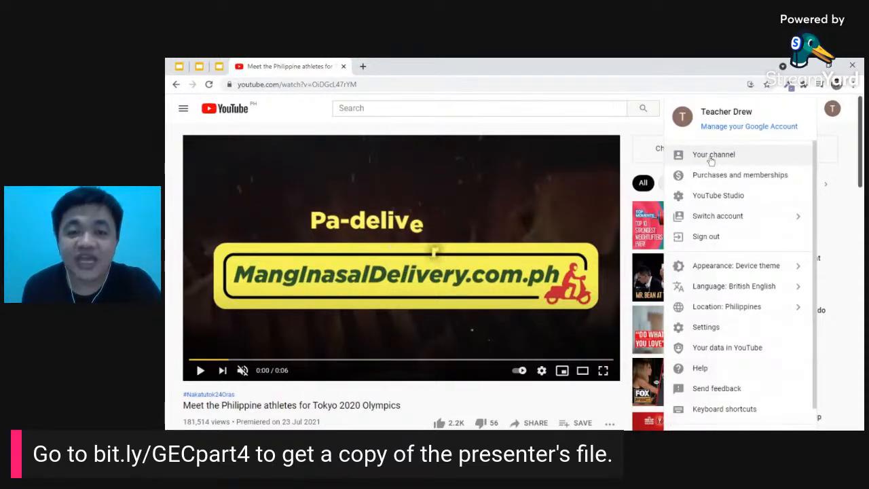
left_click(837, 112)
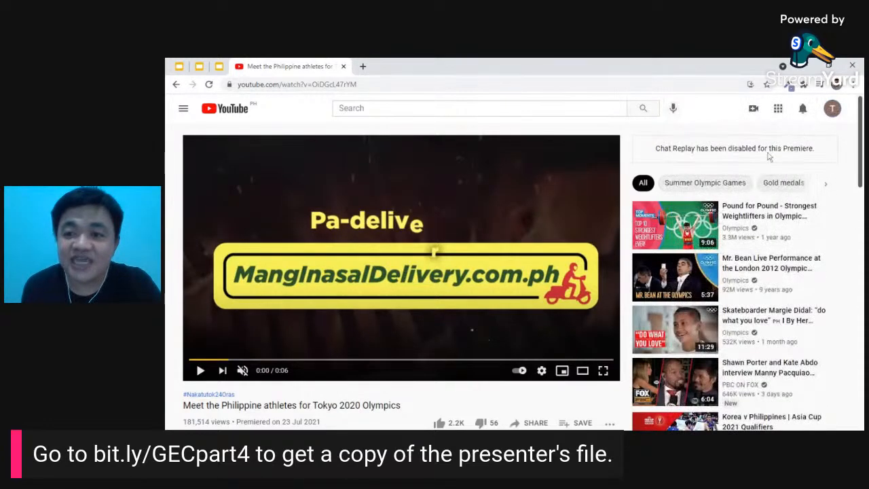
- Decline the family plan offer with NO, THANKS and go to Your channel
scroll(518, 250, "down", 4)
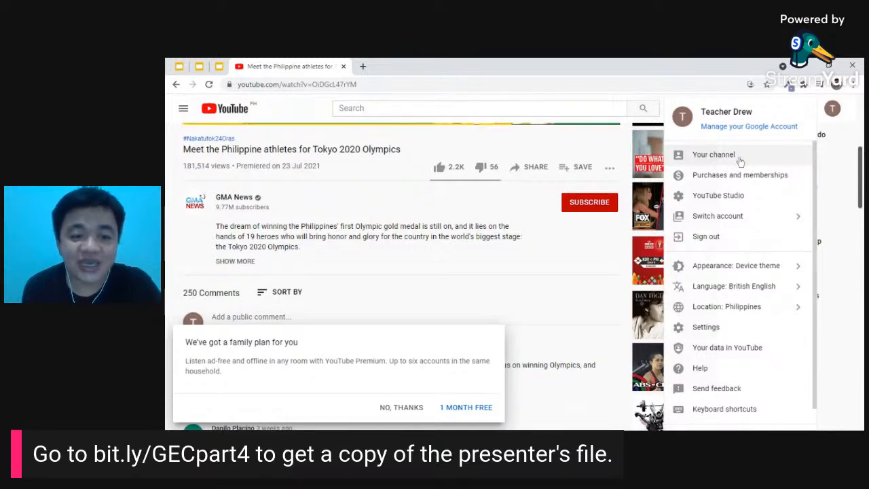
left_click(403, 408)
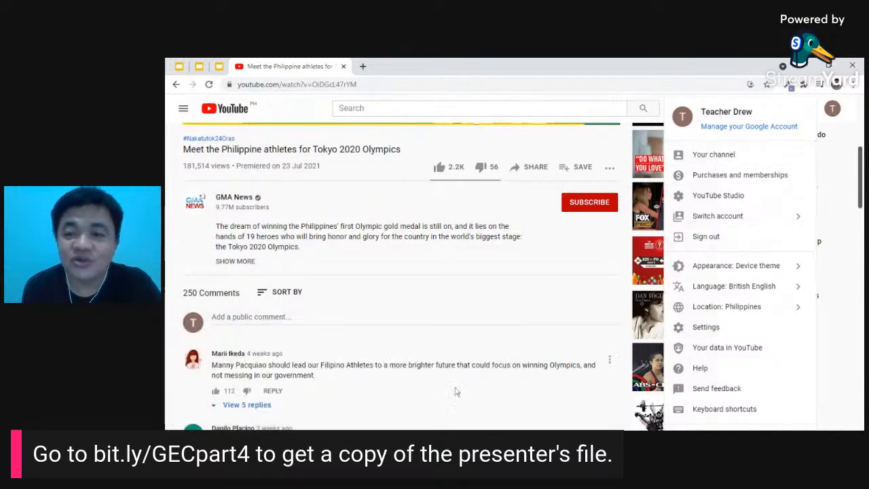
left_click(717, 158)
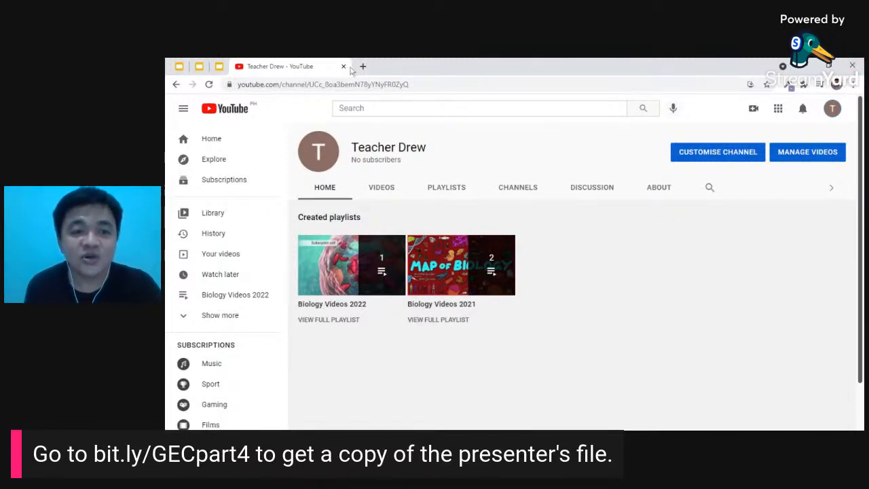
- Open the channel's PLAYLISTS tab listing Biology Videos 2022 and Biology Videos 2021
scroll(233, 175, "down", 3)
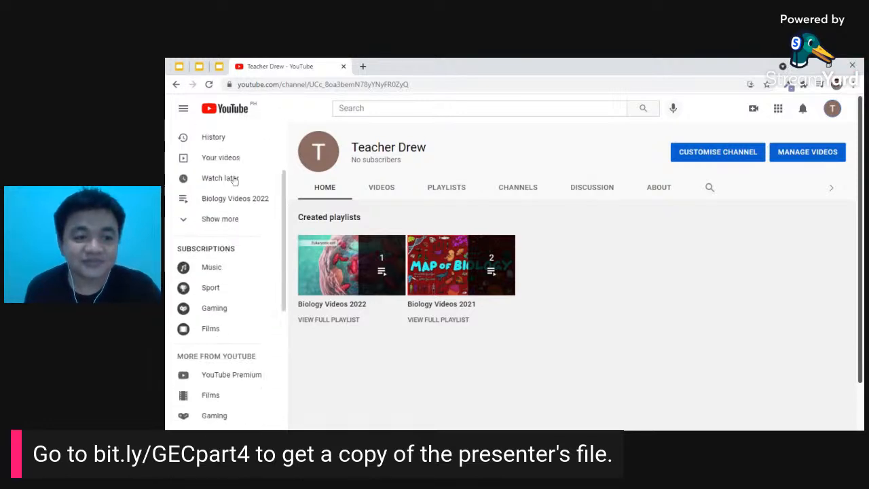
scroll(233, 178, "down", 3)
scroll(233, 175, "up", 5)
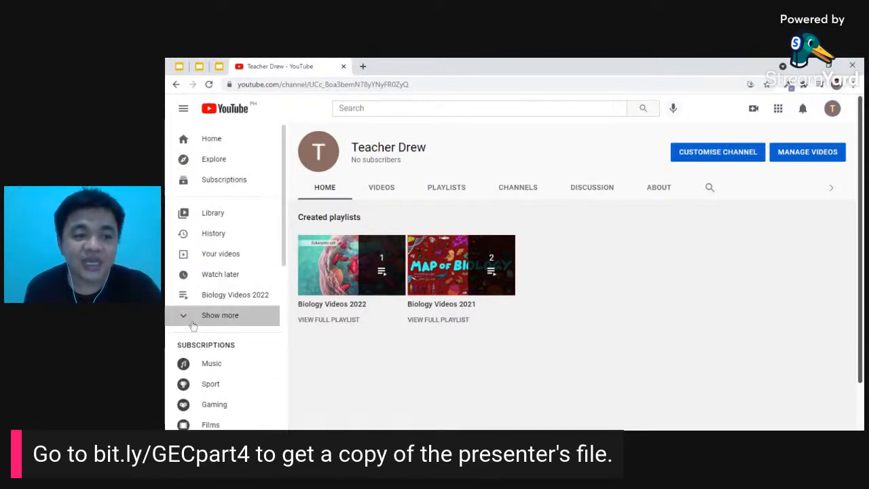
left_click(192, 324)
scroll(224, 301, "down", 5)
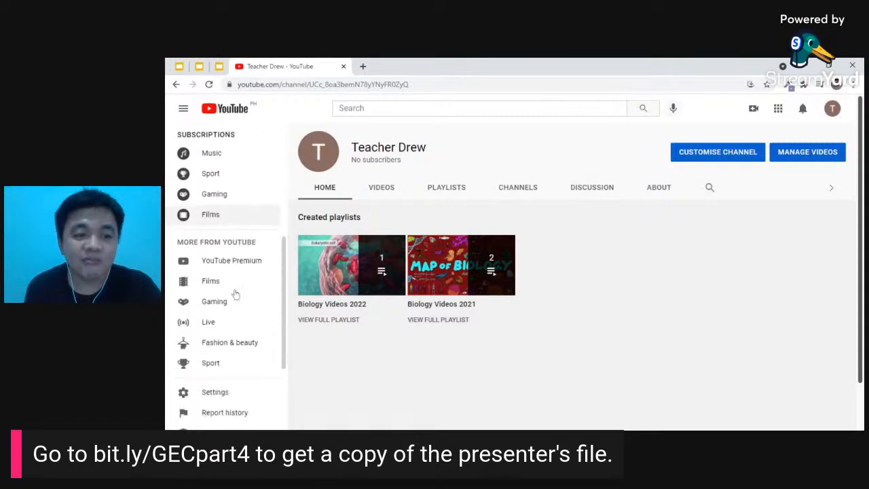
scroll(234, 293, "down", 3)
scroll(233, 293, "up", 10)
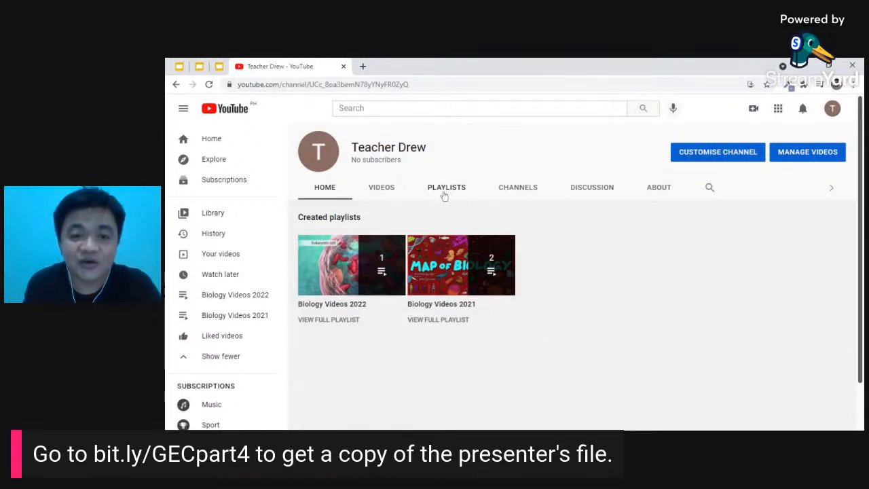
left_click(447, 189)
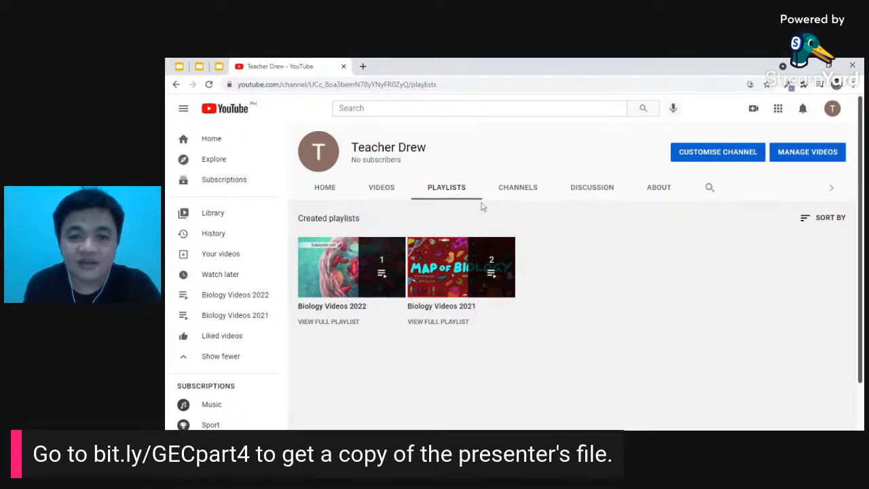
- Open YouTube Studio's Channel customisation Layout page from the avatar menu's Your channel
left_click(713, 155)
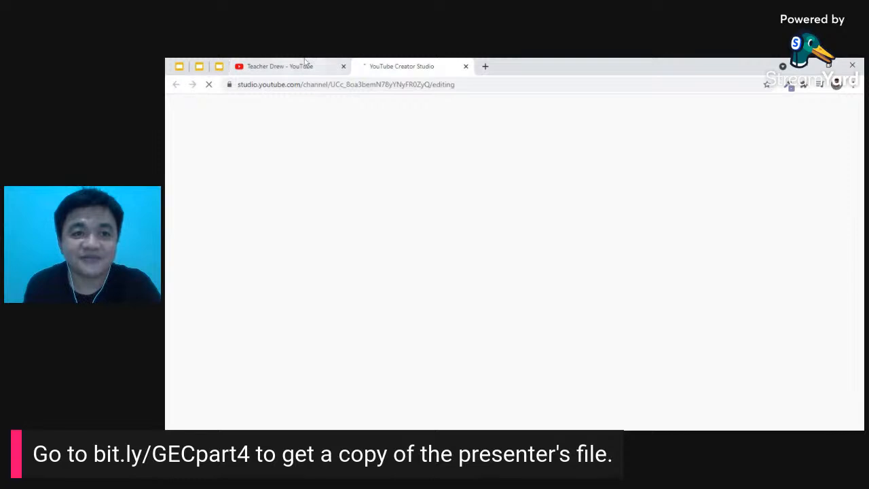
left_click(305, 66)
left_click(389, 66)
left_click(329, 66)
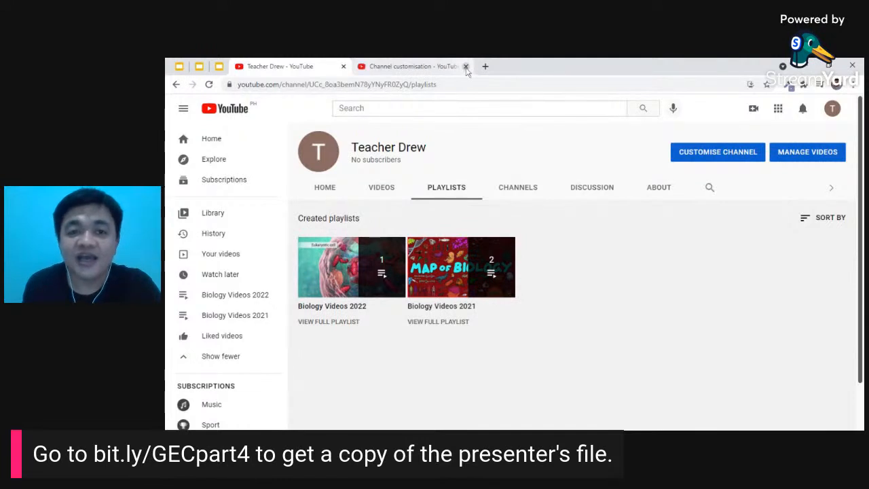
left_click(465, 66)
left_click(831, 110)
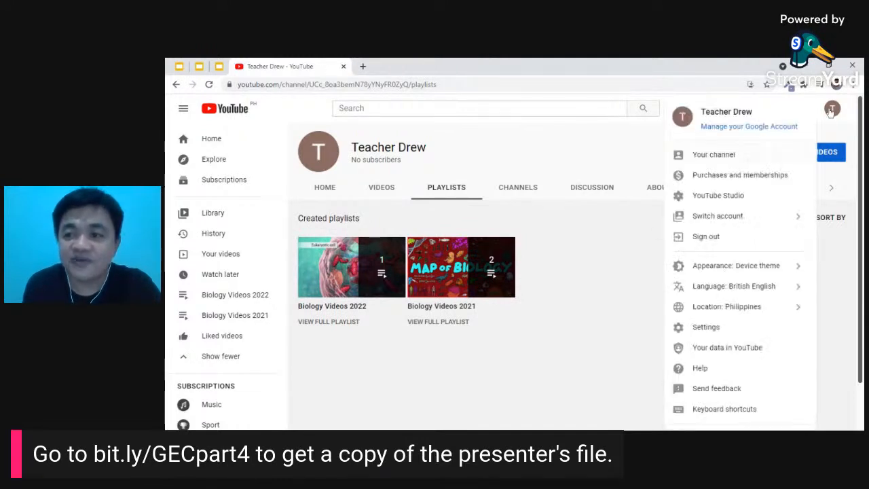
left_click(708, 157)
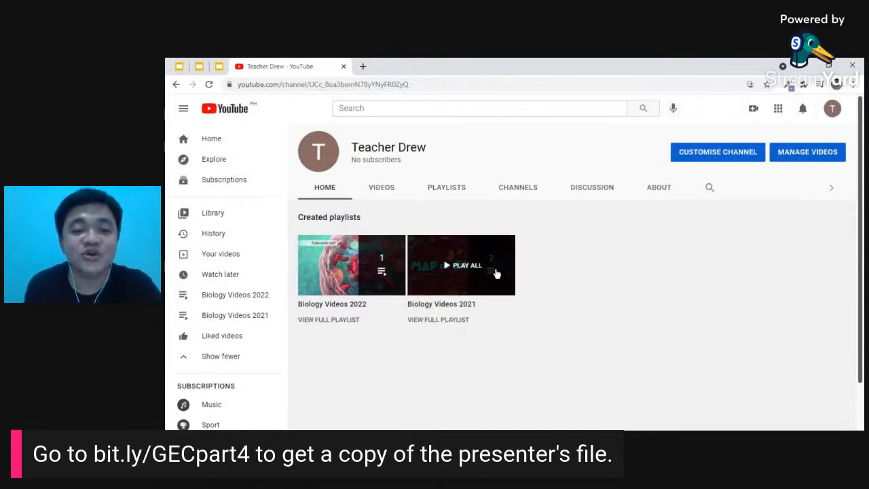
left_click(728, 159)
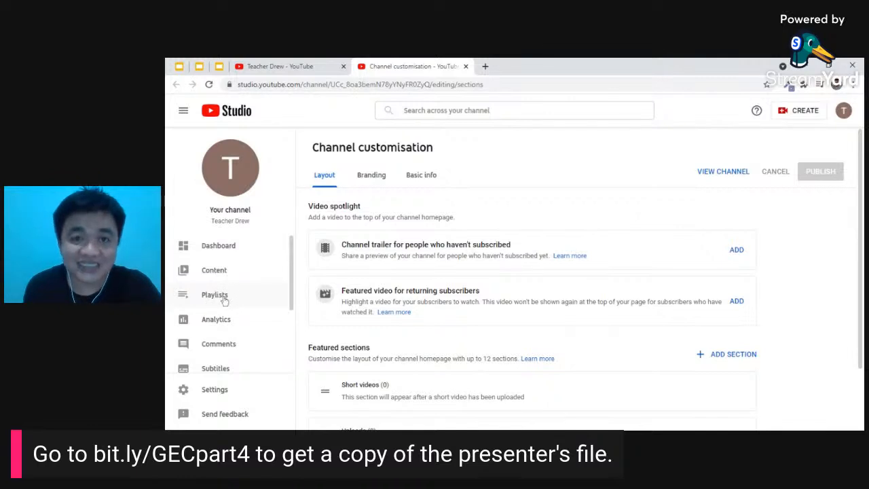
- Create a new public playlist titled 'Computer' from Studio's Playlists page
left_click(222, 299)
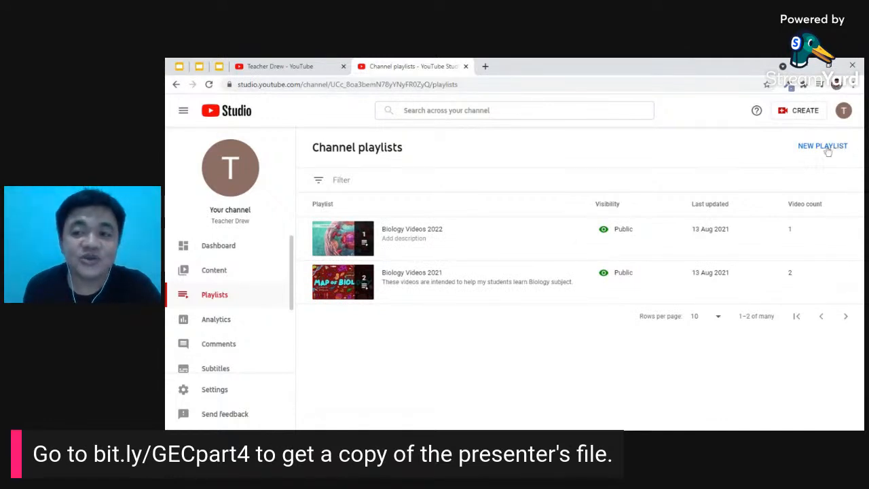
left_click(833, 150)
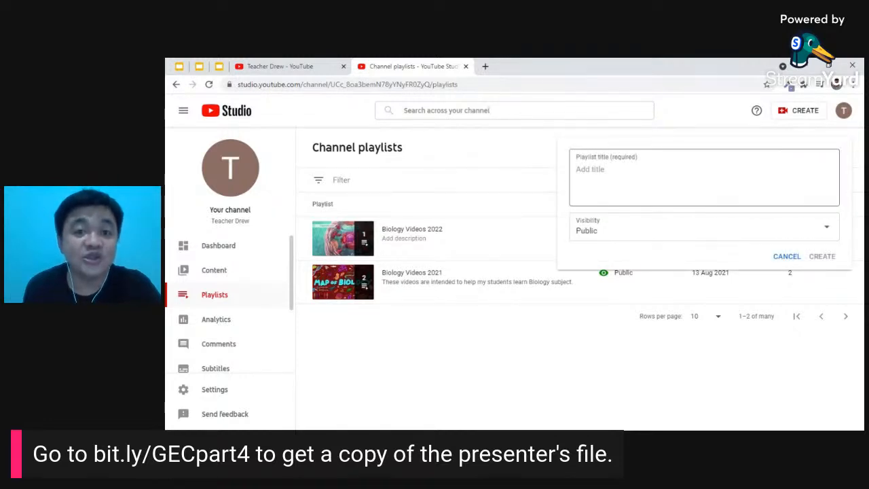
left_click(704, 177)
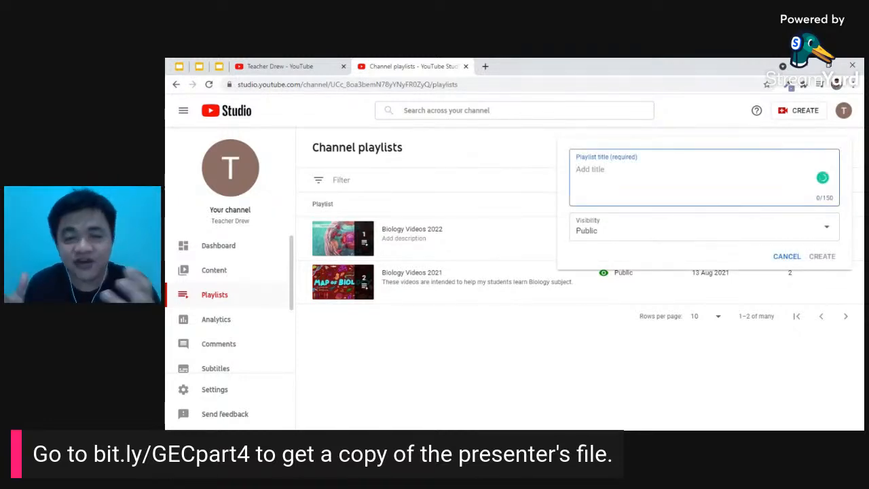
type("Comp")
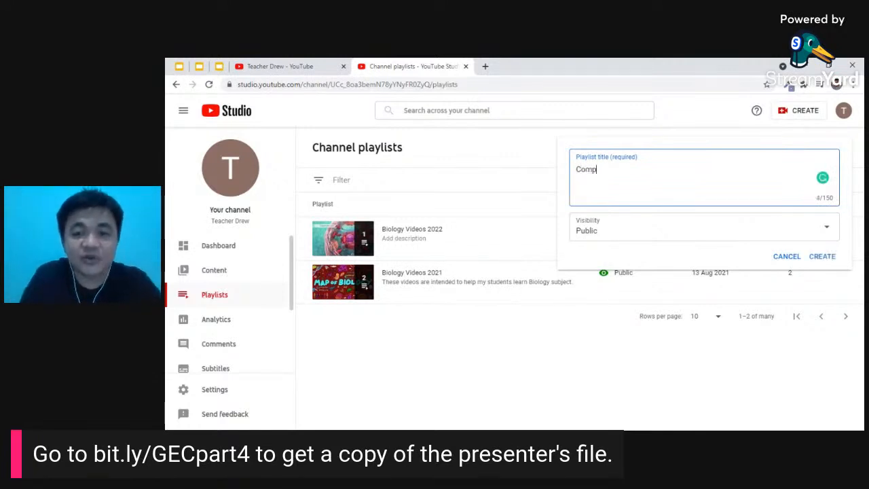
type("uter for")
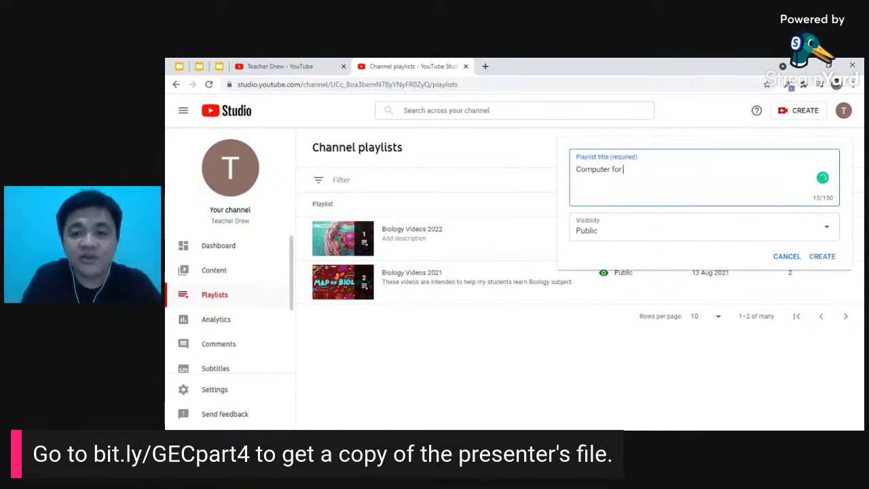
key("BackSpace")
key("BackSpace")
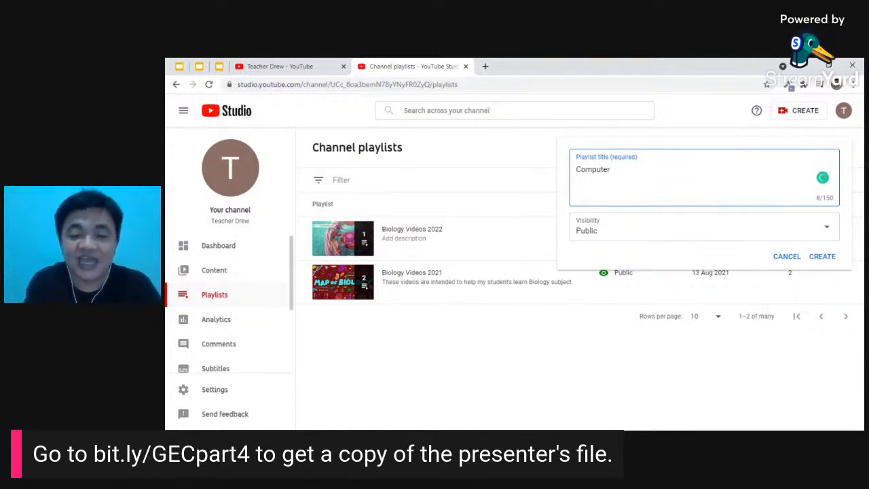
left_click(694, 227)
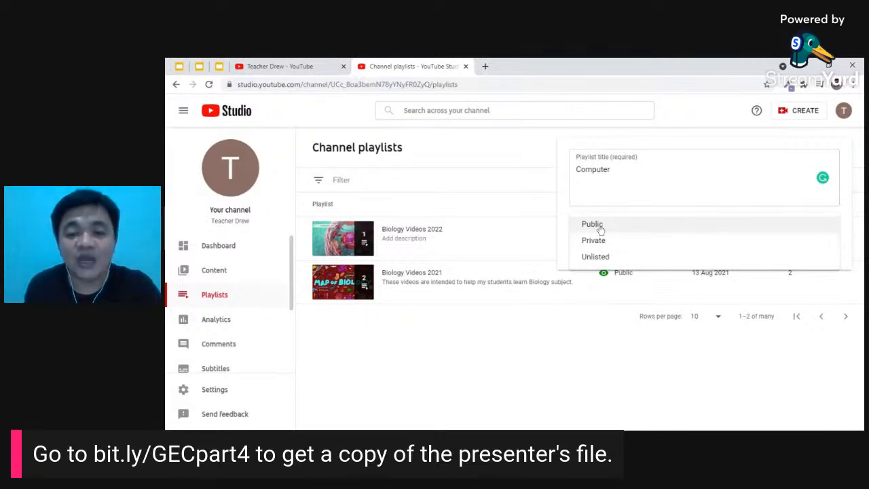
left_click(598, 224)
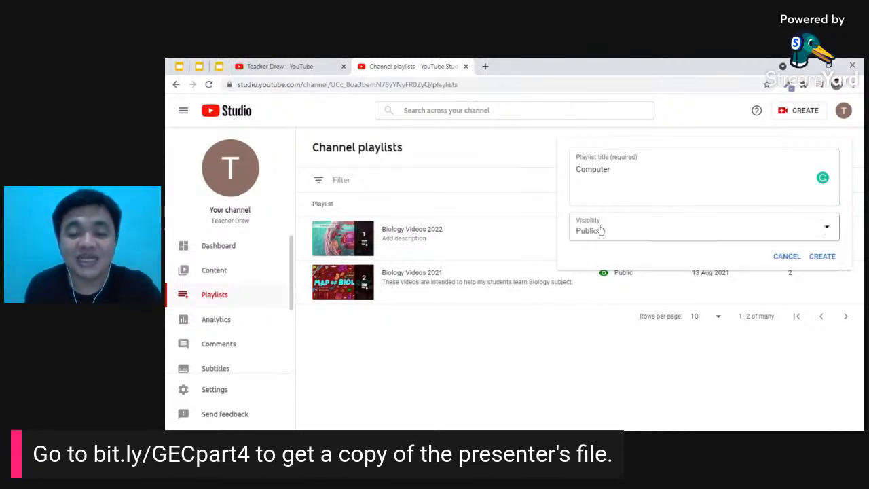
left_click(822, 258)
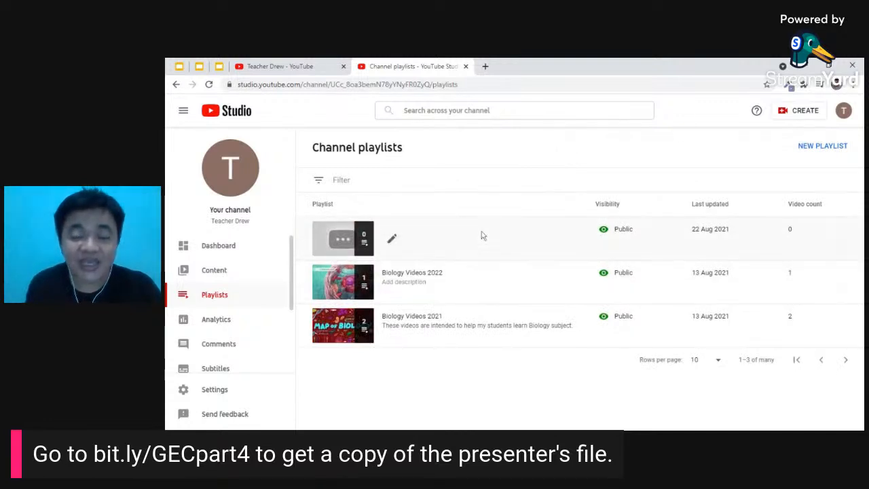
- Rename the playlist from 'Computer' to 'Computer 2021'
left_click(392, 242)
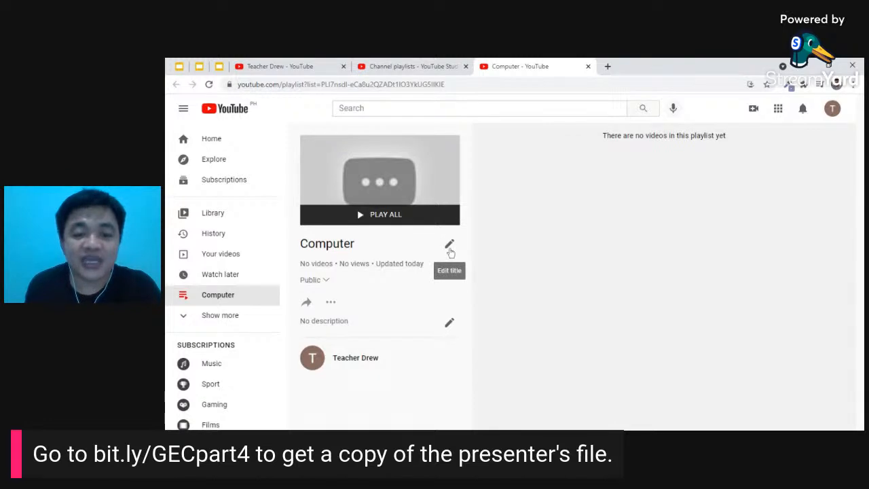
left_click(450, 247)
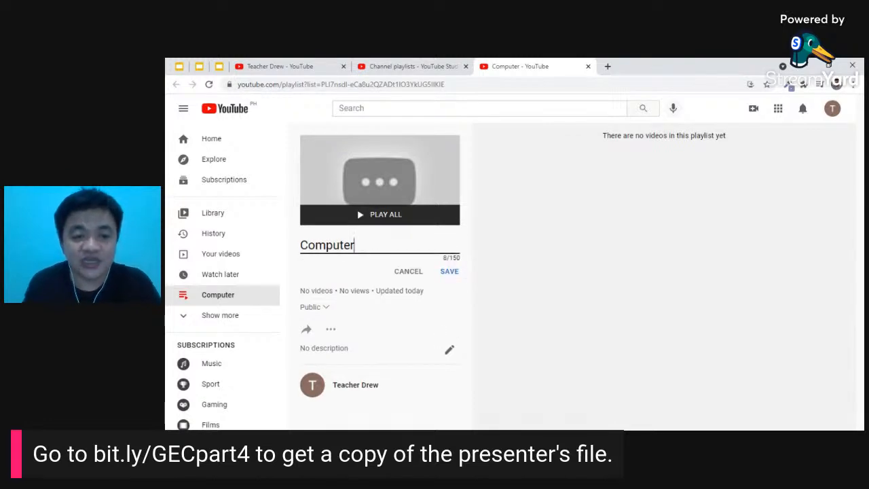
type("2021")
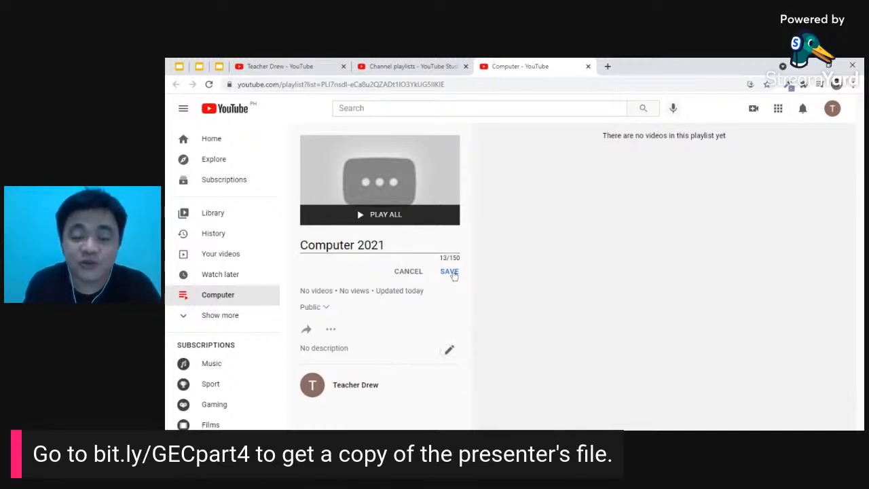
left_click(451, 271)
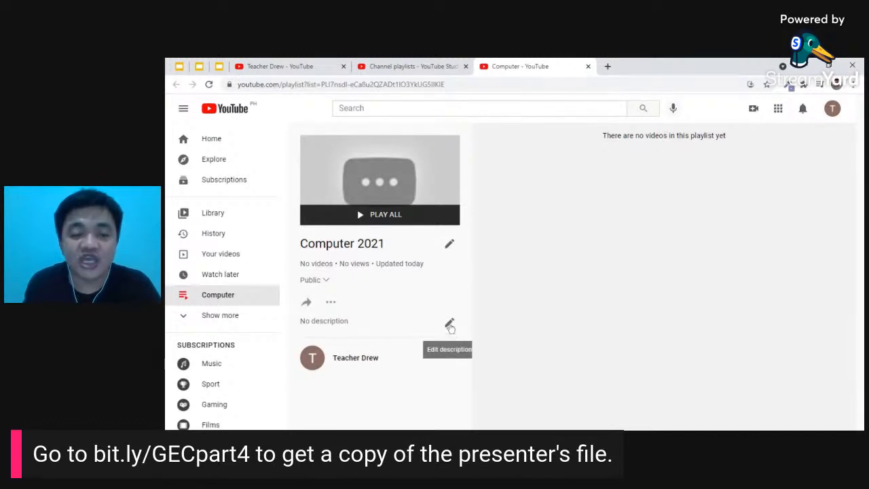
- Add the description 'This is for my students for this school year.'
left_click(451, 326)
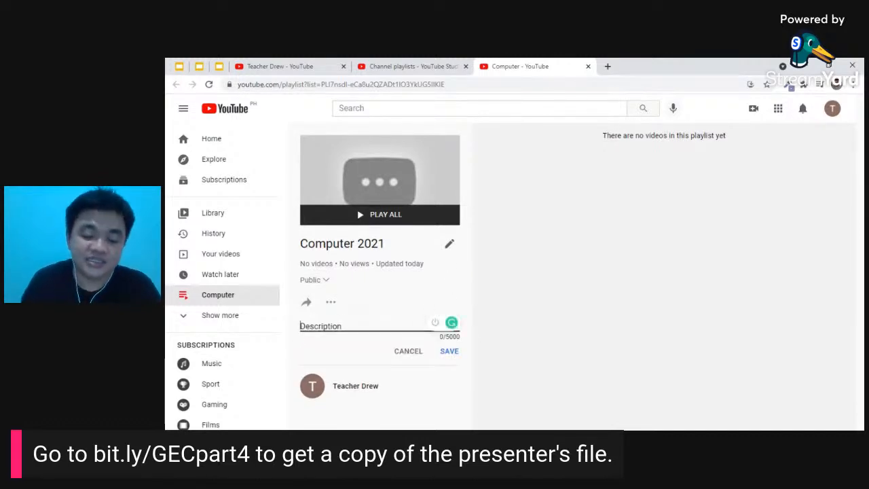
type("This is for my students for this sch")
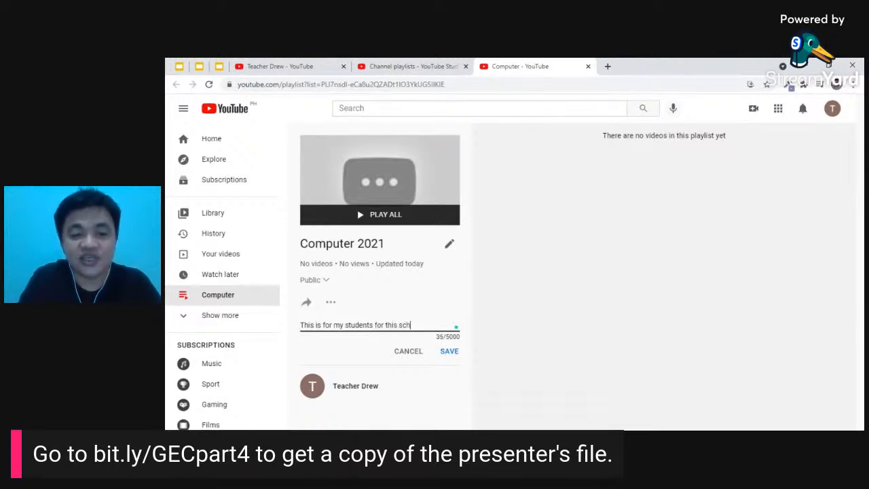
type("year")
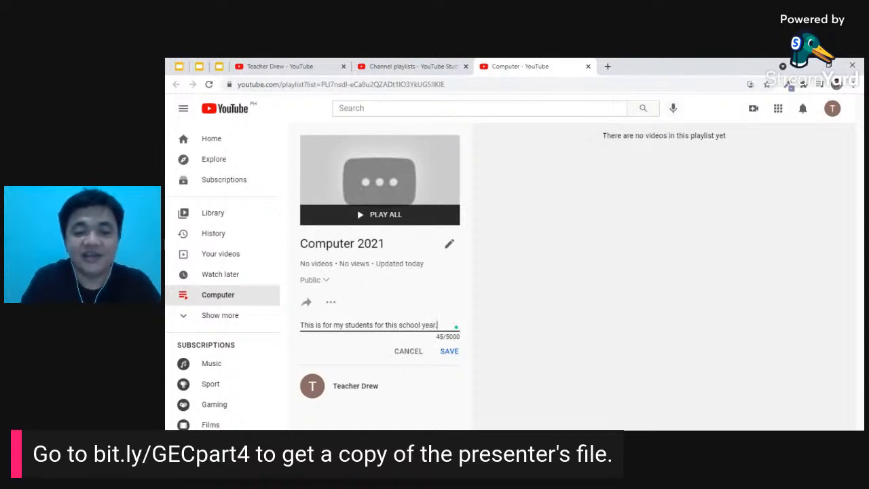
type(".")
left_click(449, 352)
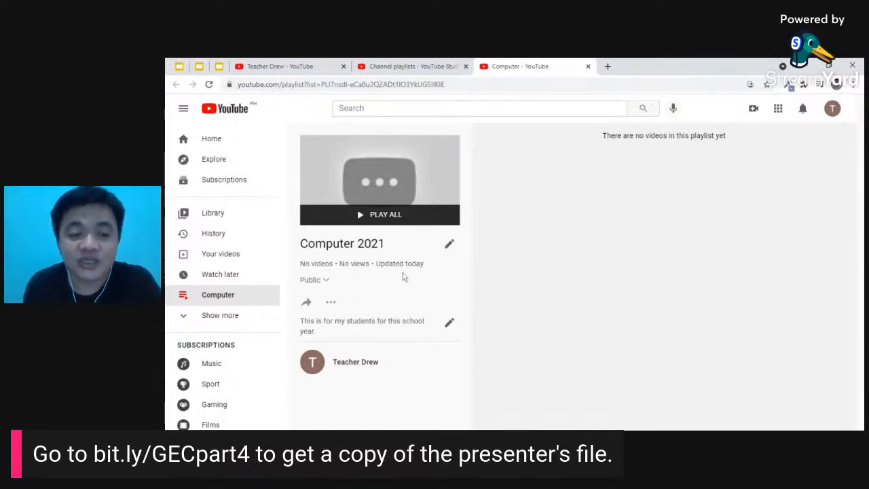
- Search YouTube for 'computer' videos in the playlist's Add videos dialog
left_click(331, 304)
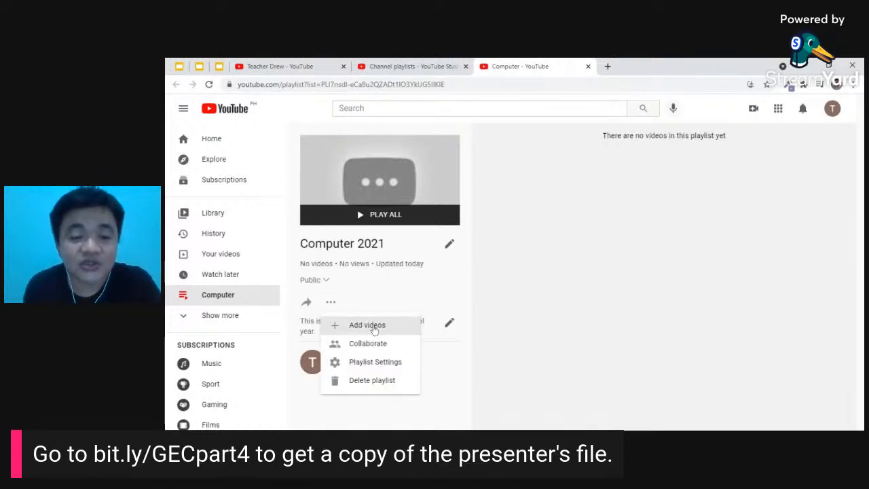
left_click(375, 327)
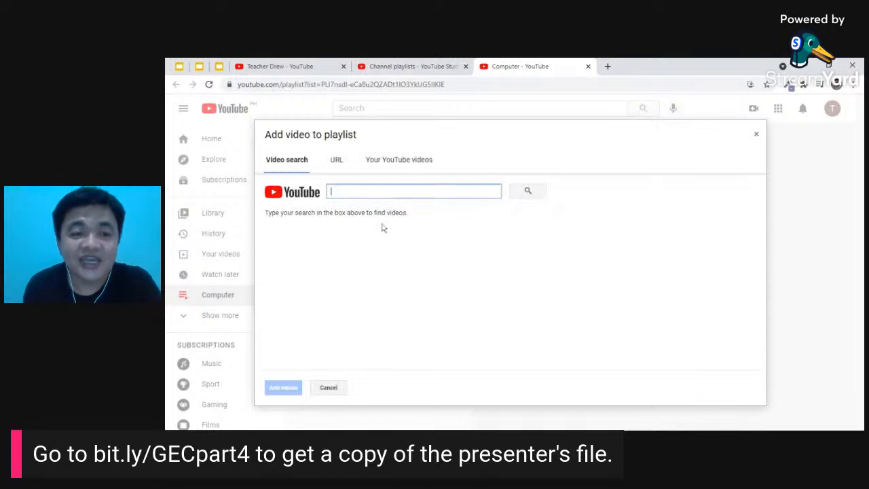
left_click(337, 161)
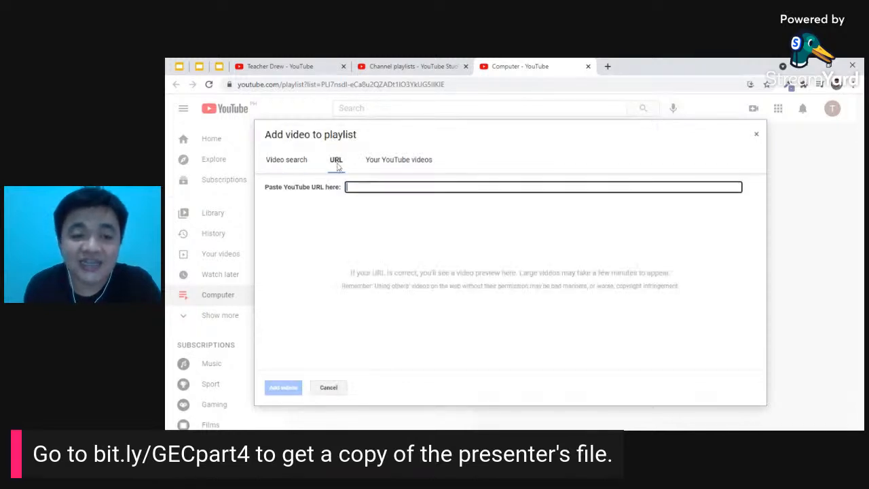
left_click(387, 168)
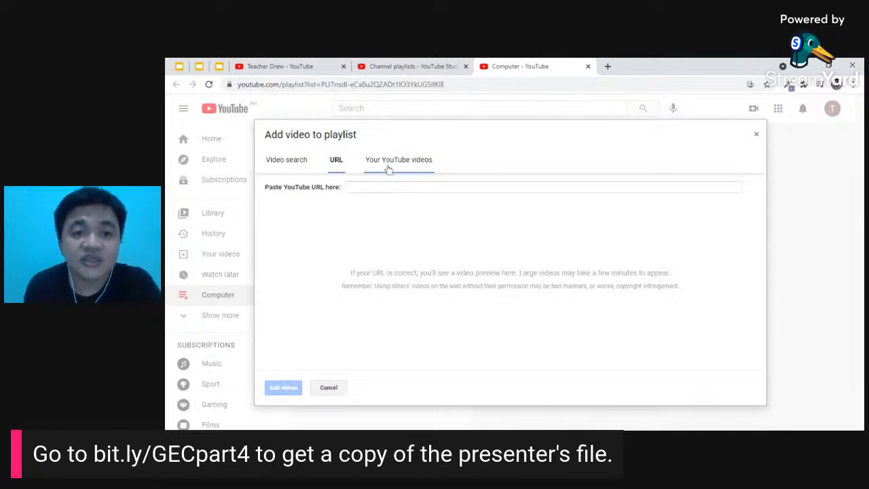
left_click(298, 162)
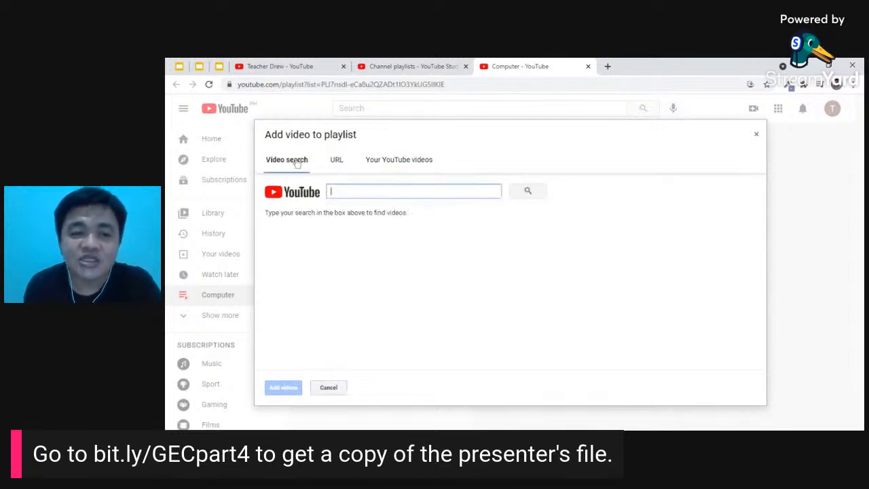
type("c")
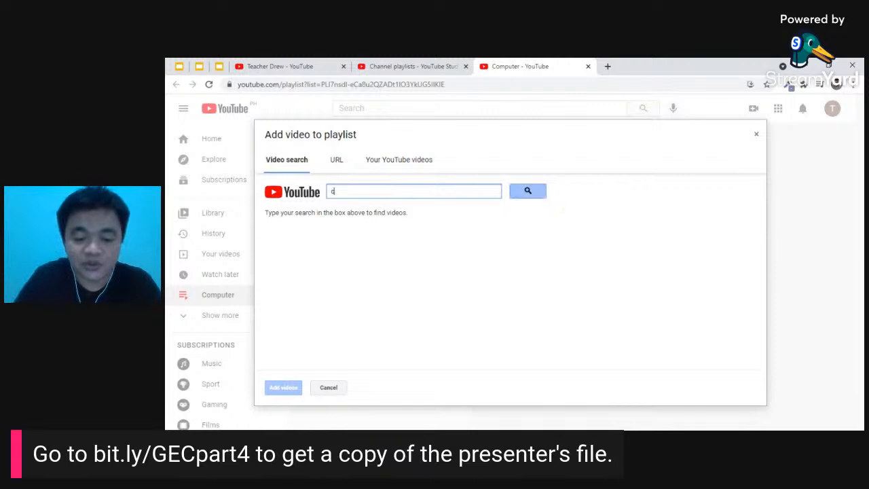
type("omputer")
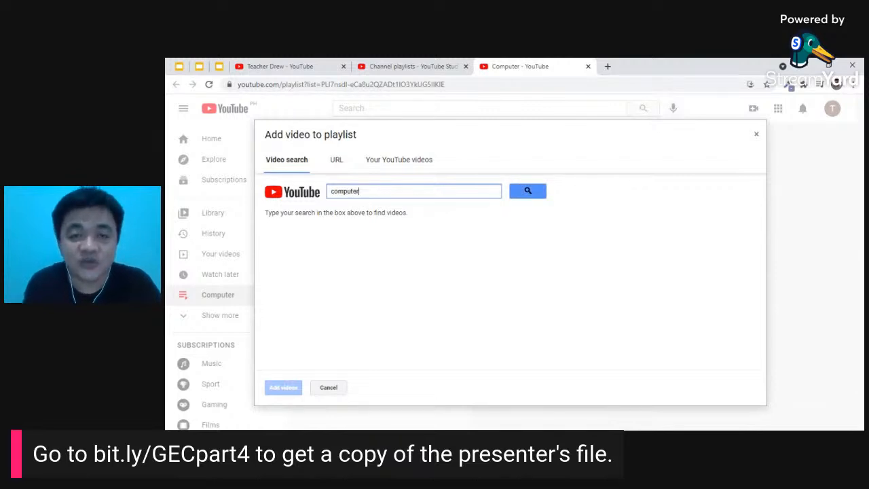
left_click(538, 195)
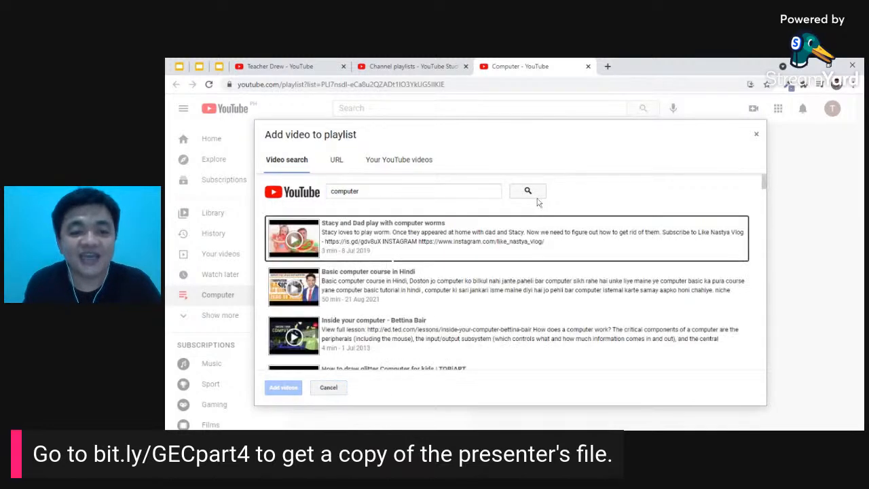
- Select 'How to draw glitter Computer for kids | TOBiART' and add it to the playlist
scroll(418, 295, "down", 1)
left_click(412, 241)
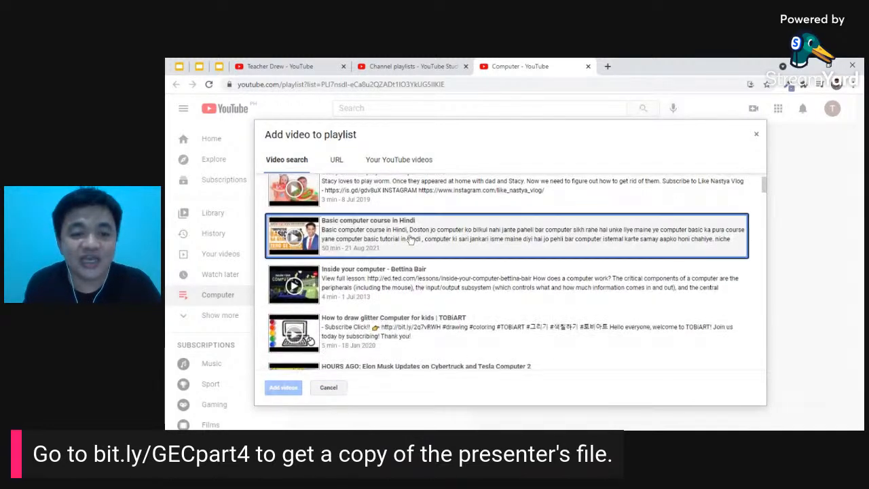
left_click(418, 243)
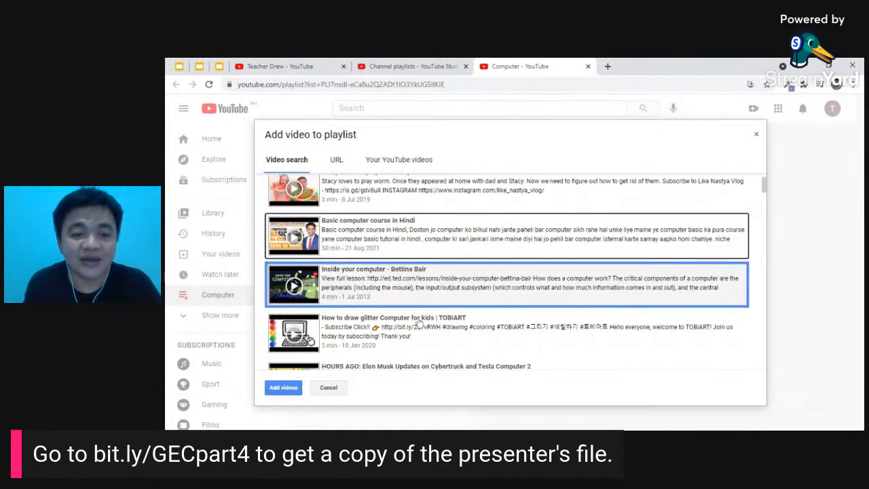
left_click(417, 292)
left_click(420, 335)
scroll(428, 331, "down", 1)
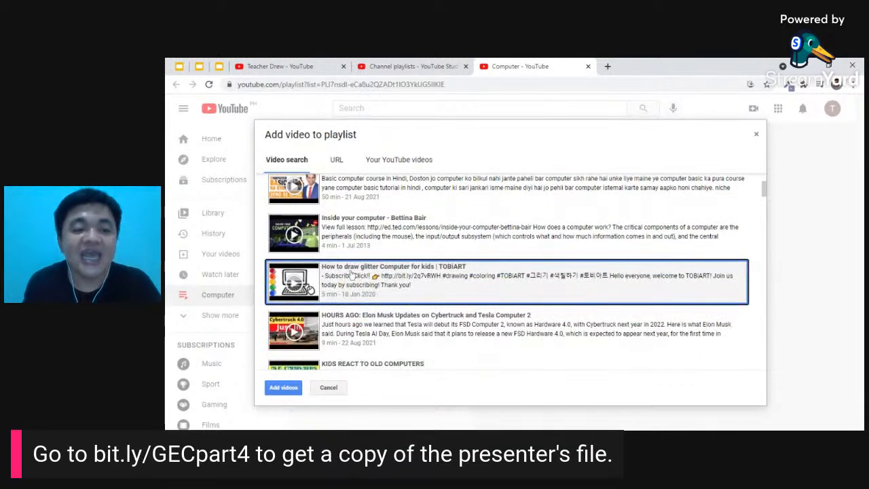
left_click(283, 388)
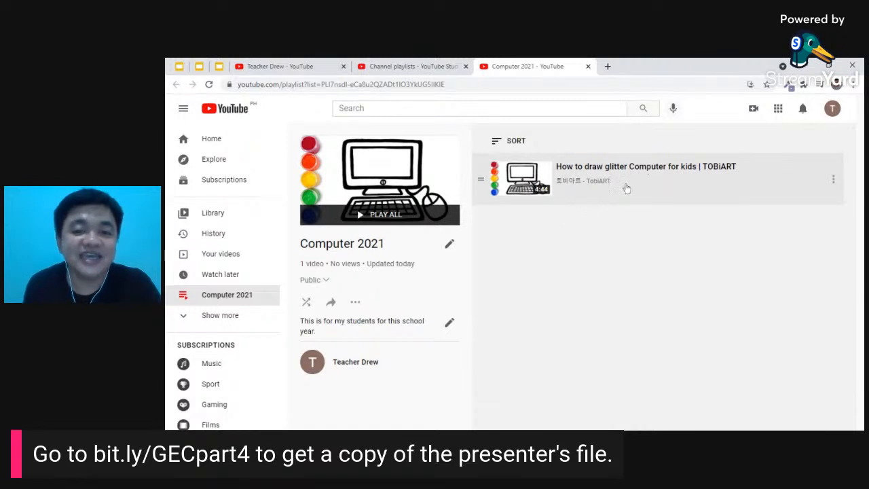
- Search 'computer' again and add 'KIDS REACT TO OLD COMPUTERS' to the playlist
left_click(355, 303)
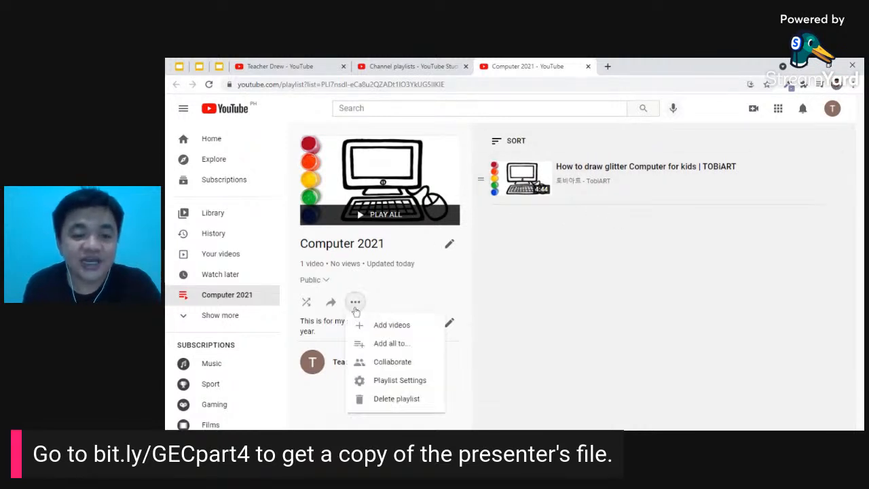
left_click(392, 327)
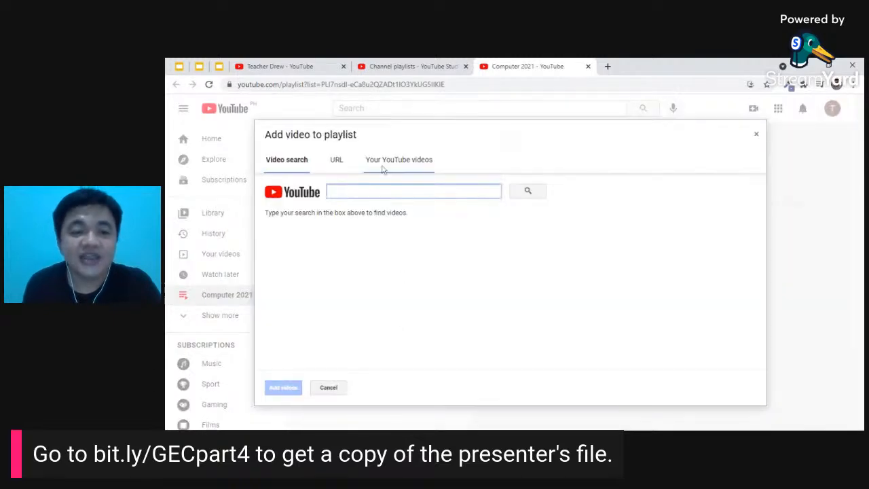
type("compute")
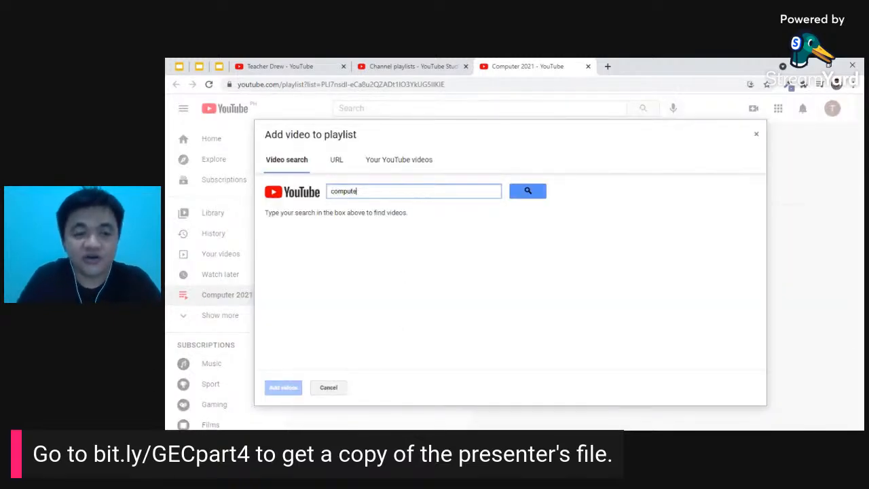
type("r")
key("Return")
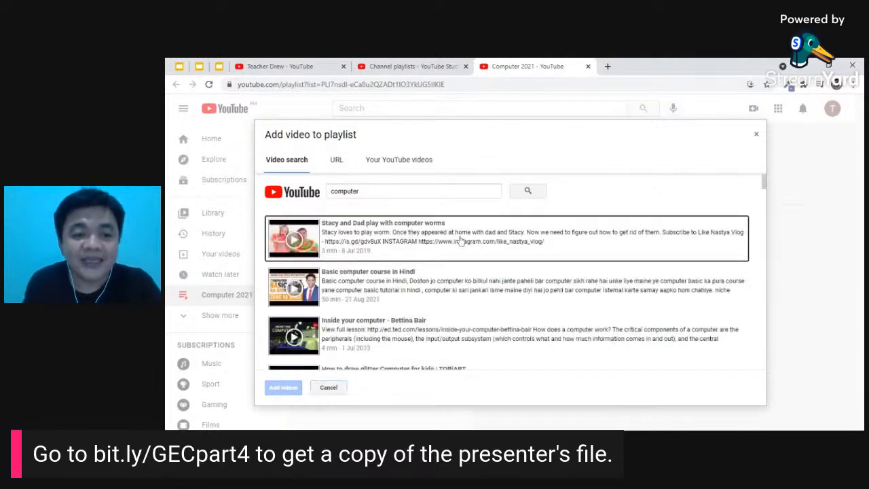
scroll(478, 247, "down", 5)
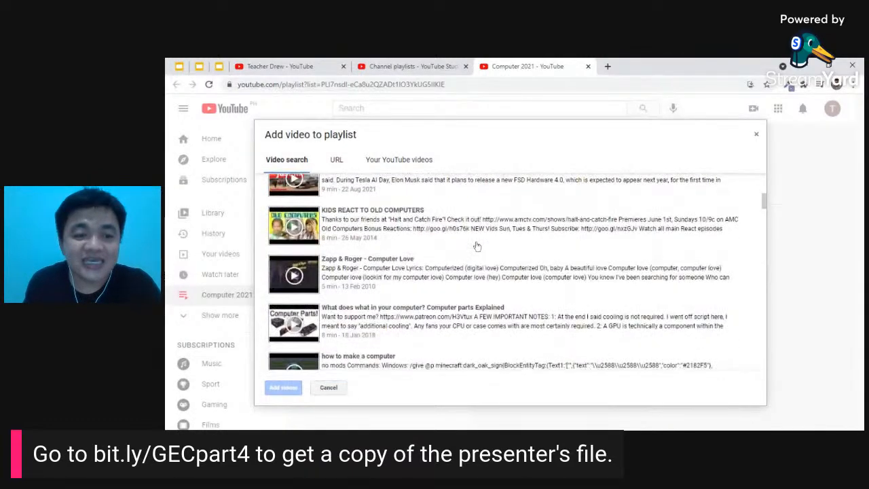
left_click(448, 227)
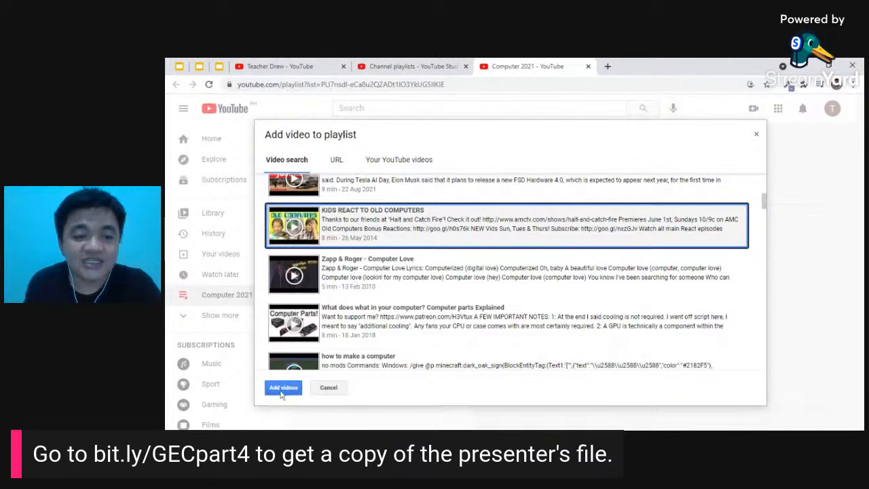
left_click(283, 389)
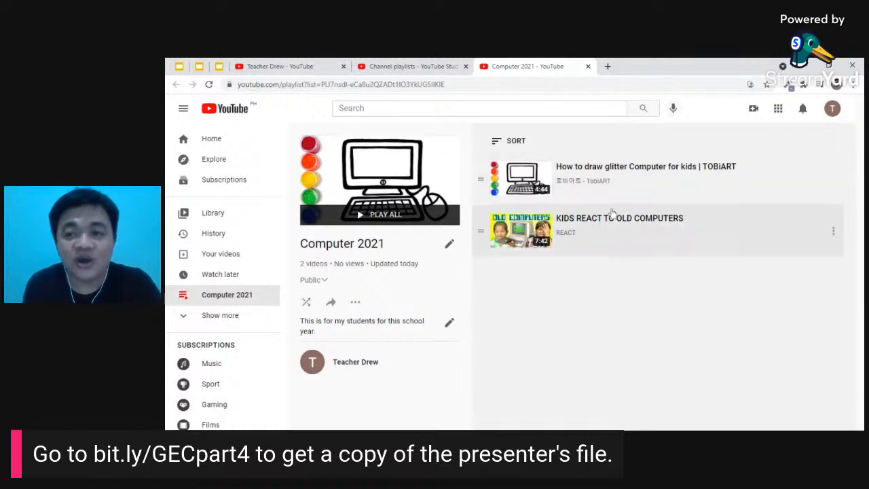
- Drag 'KIDS REACT TO OLD COMPUTERS' above the glitter video, leaving the sort order unchanged
left_click_drag(478, 232, 483, 177)
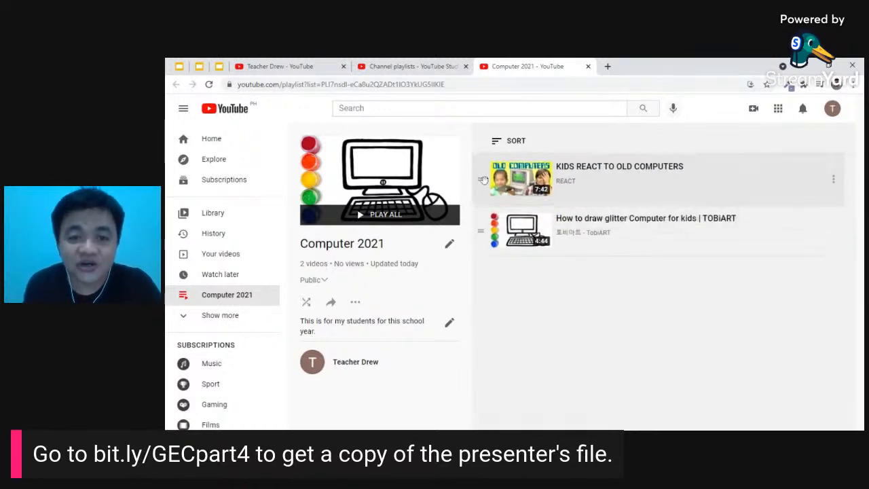
left_click_drag(482, 227, 484, 177)
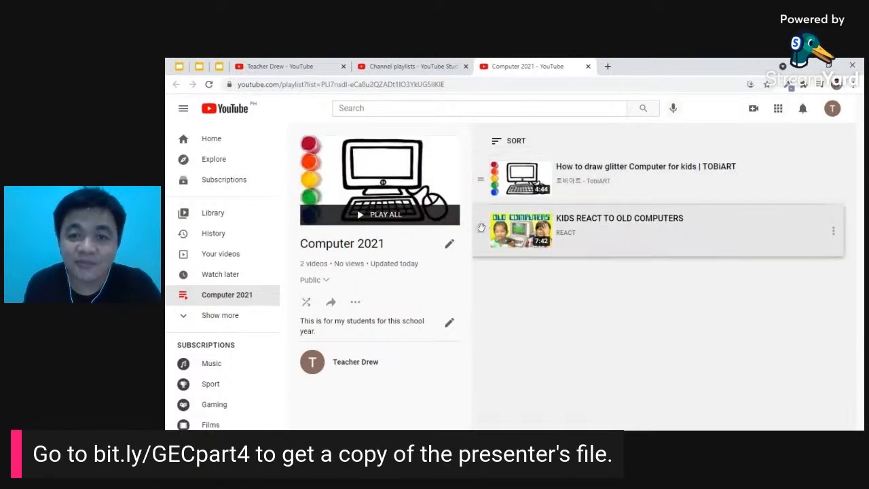
left_click_drag(478, 230, 495, 181)
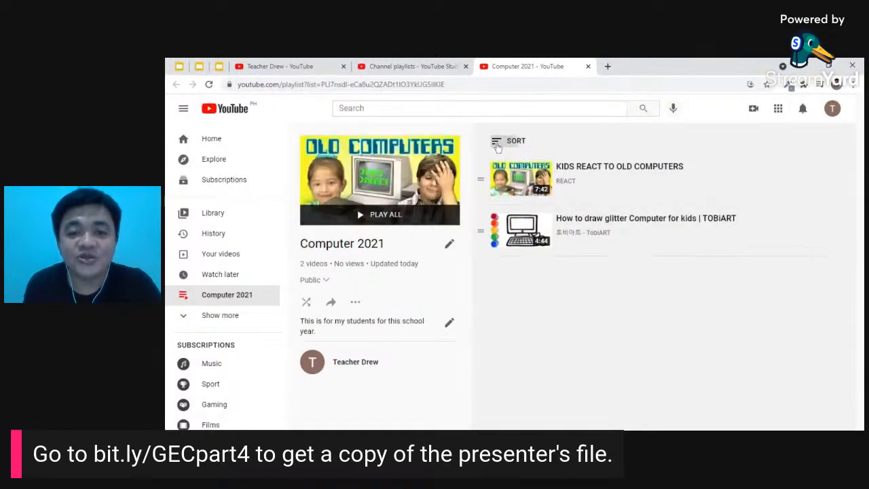
left_click(506, 142)
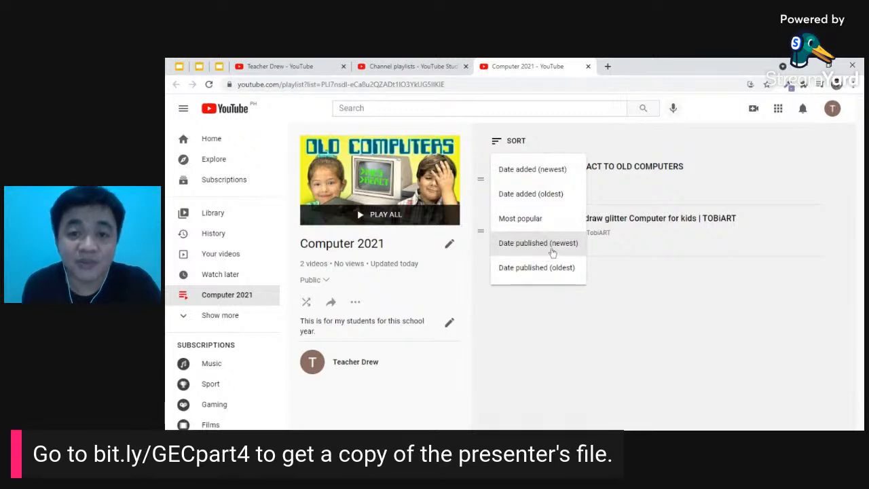
left_click(618, 353)
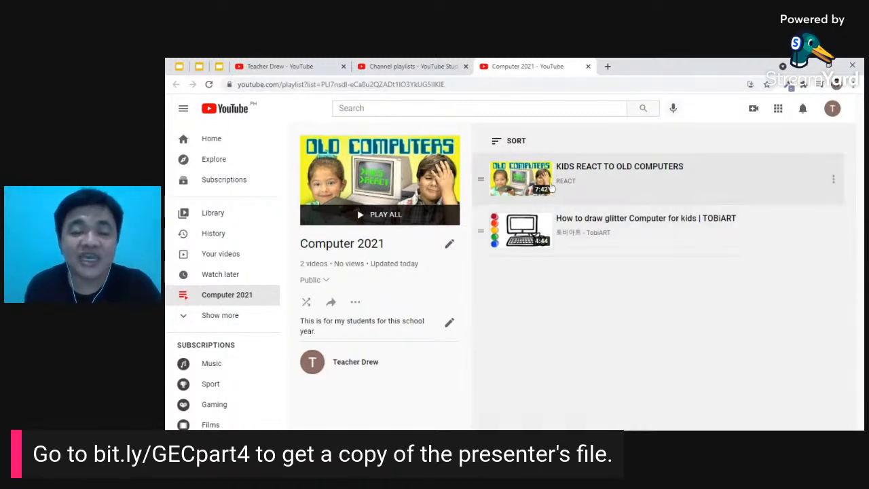
- Copy the Computer 2021 playlist URL from the Share dialog, then close it
left_click(331, 304)
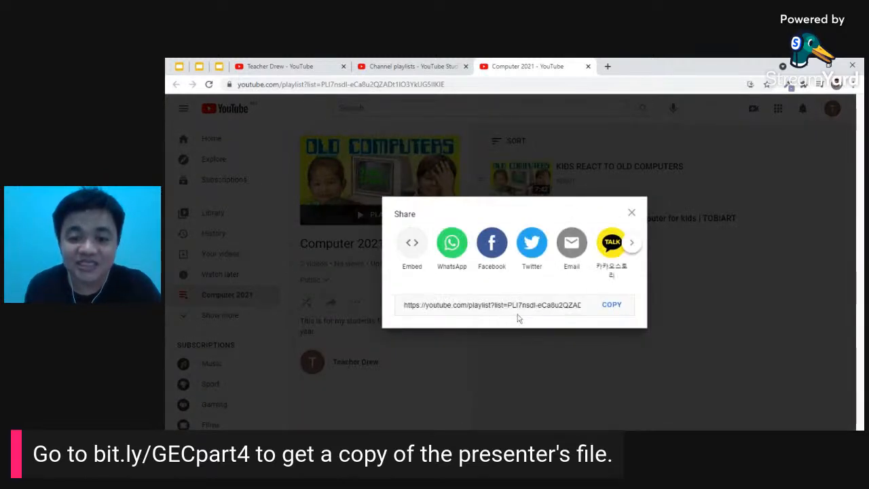
left_click(611, 305)
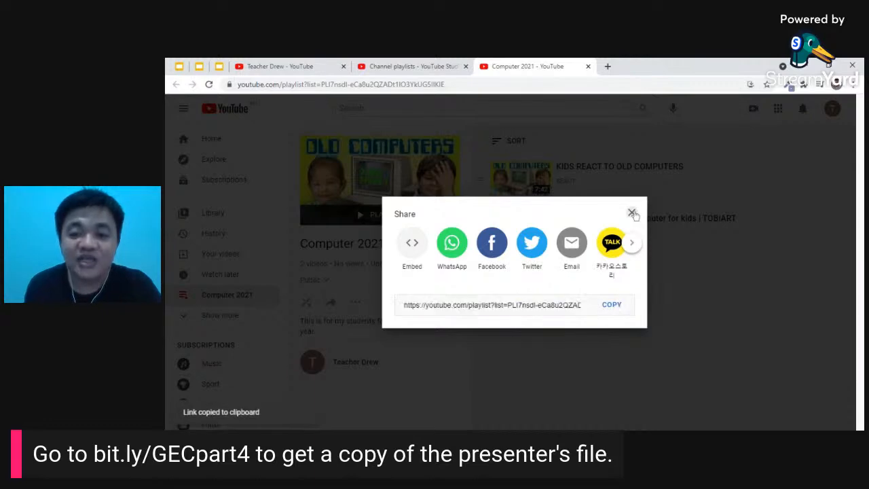
left_click(631, 213)
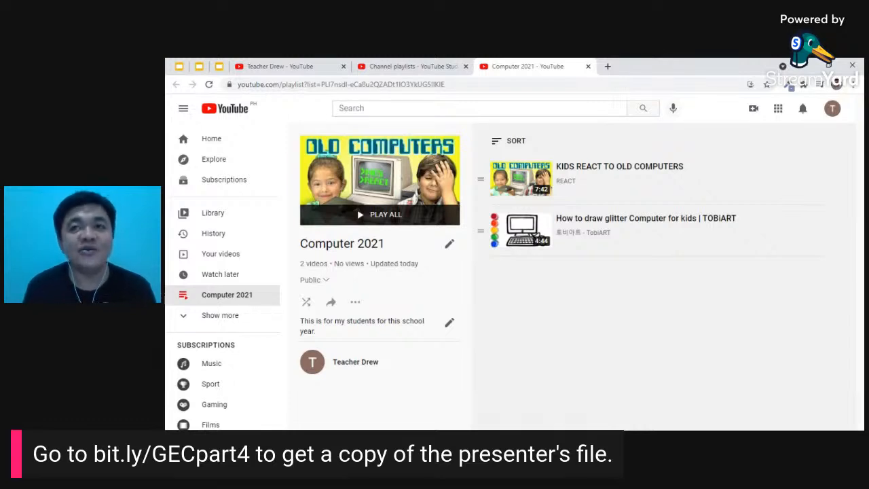
- Return to the channel tab, go to the YouTube home page, and select the search bar
left_click(432, 62)
left_click(294, 66)
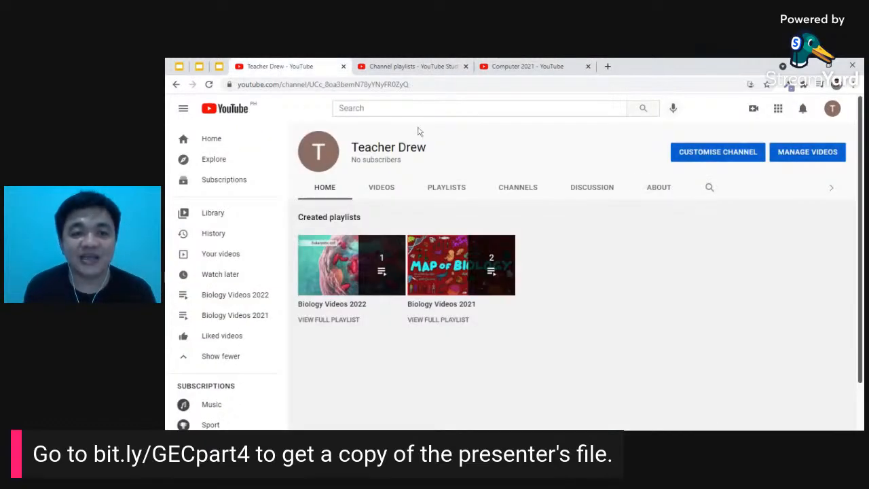
left_click(239, 143)
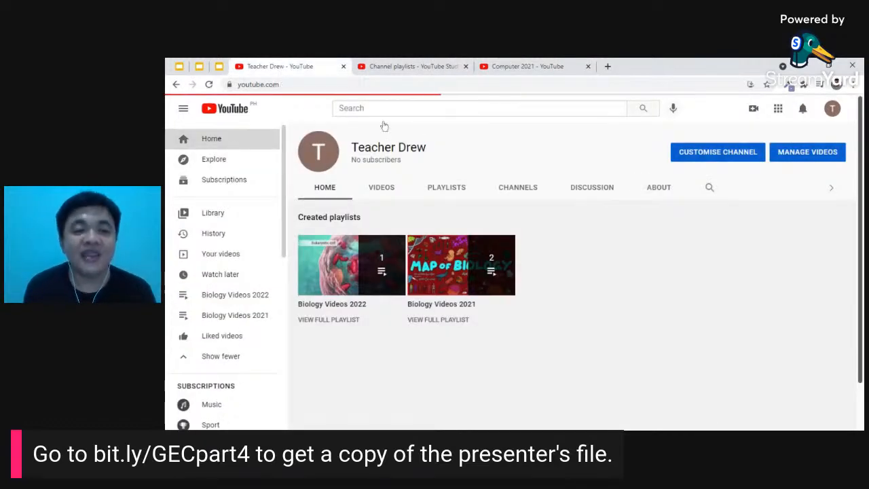
left_click(384, 108)
- Search 'computer' and open the TED-Ed video 'Inside your computer - Bettina Bair'
type("comp")
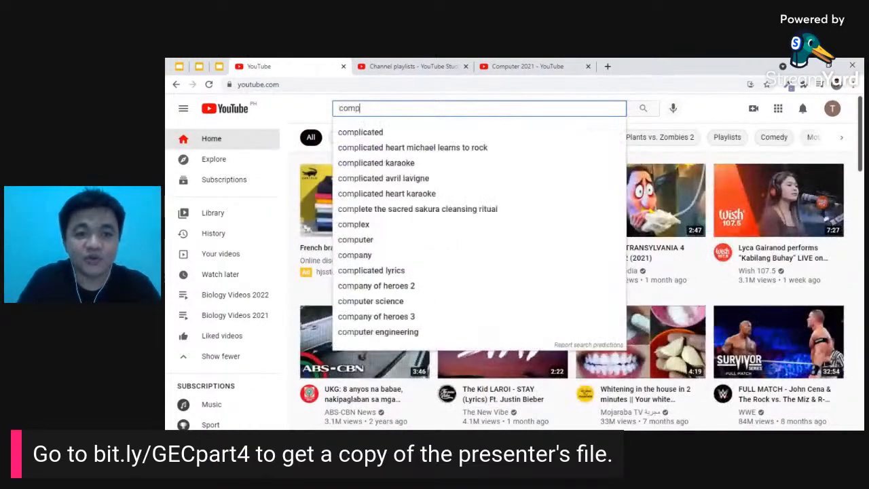
type("uter")
key("Return")
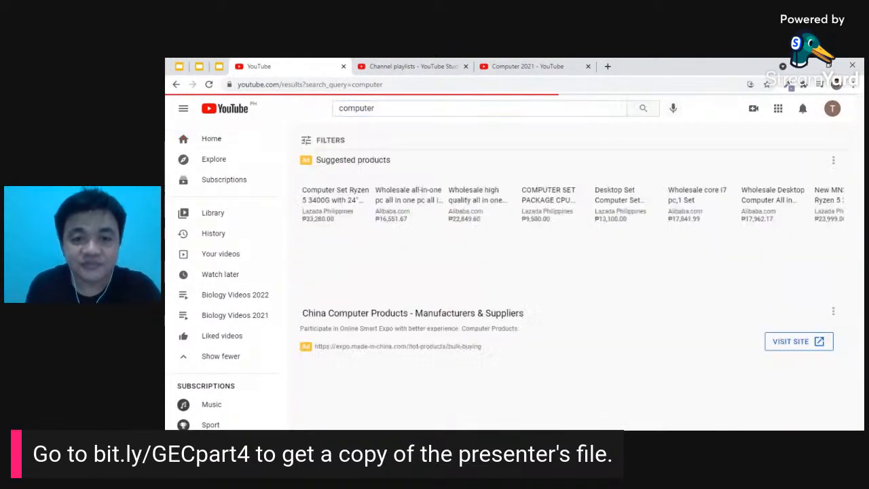
scroll(496, 301, "down", 3)
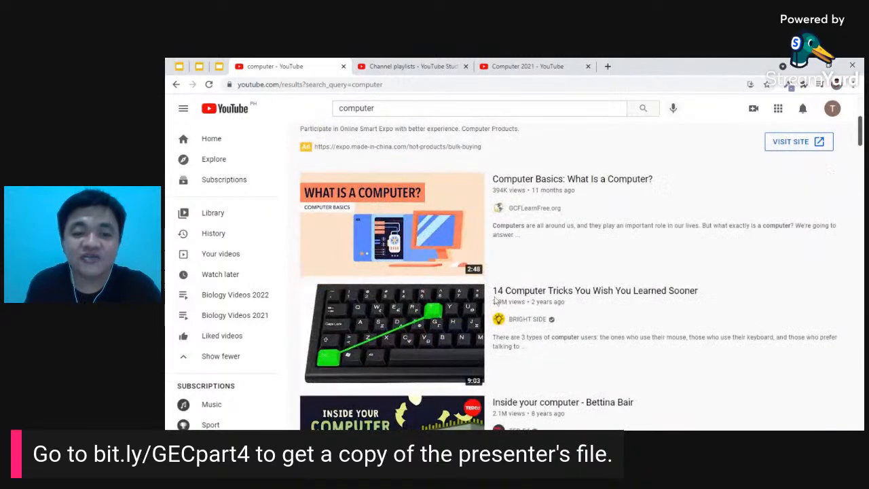
scroll(431, 312, "down", 2)
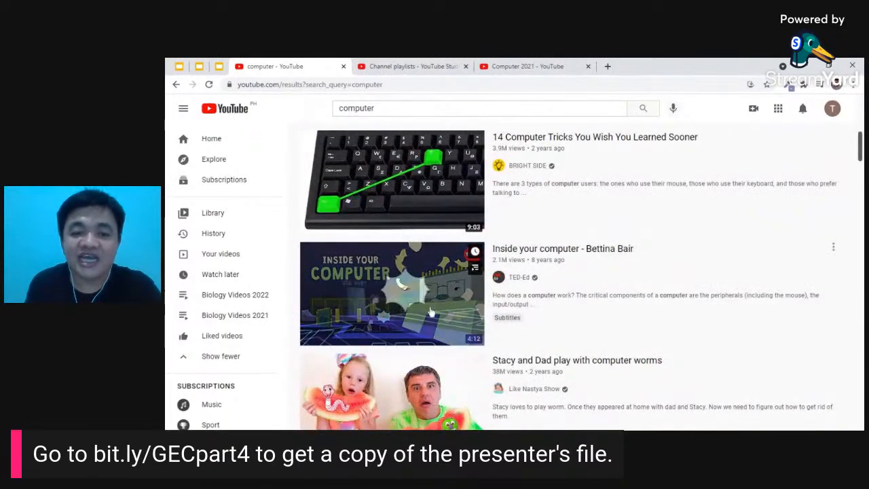
scroll(431, 311, "down", 1)
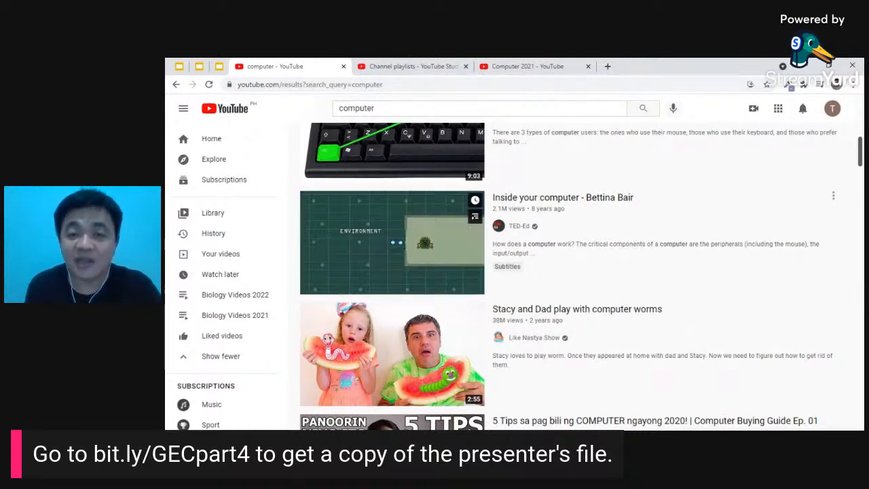
left_click(445, 241)
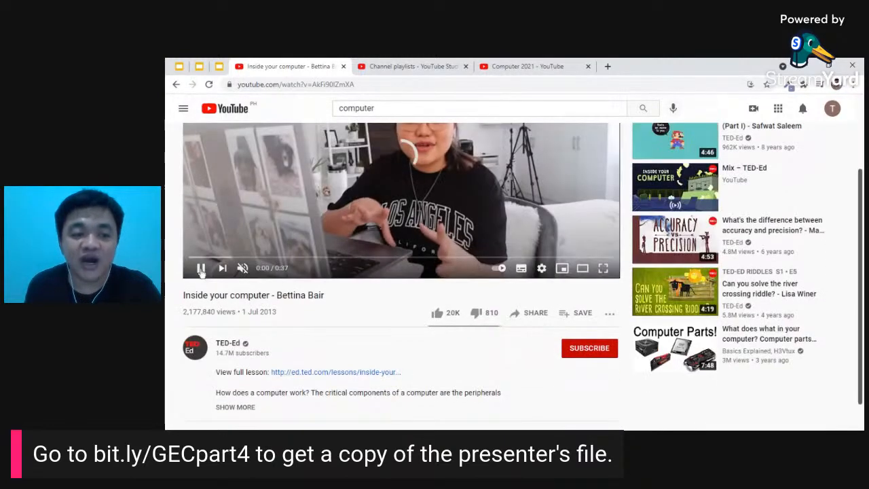
- Pause the video and bring up its Save to playlist dialog
left_click(437, 239)
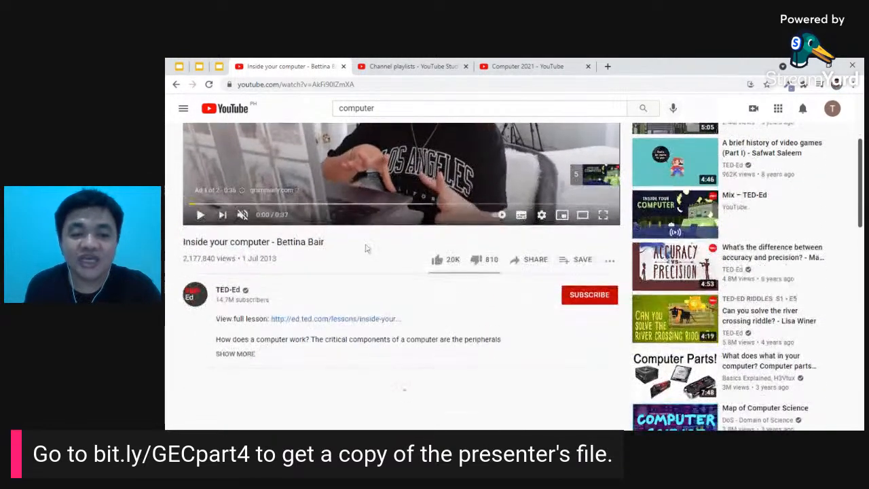
scroll(365, 246, "down", 1)
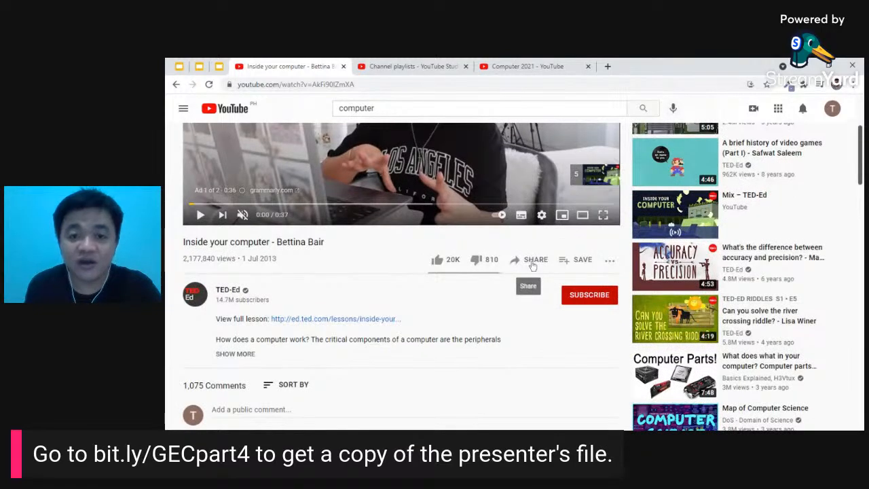
left_click(571, 262)
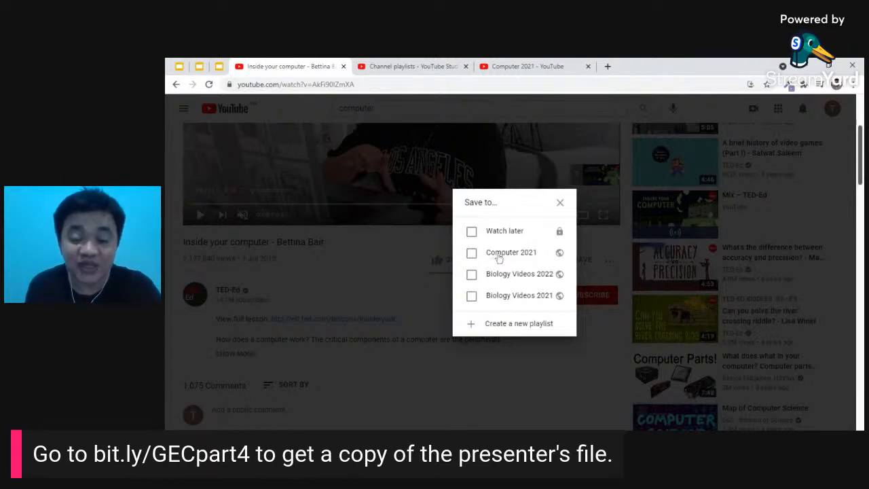
- Tick Computer 2021 for the Inside your computer video, then reopen Save to confirm it's checked
left_click(500, 257)
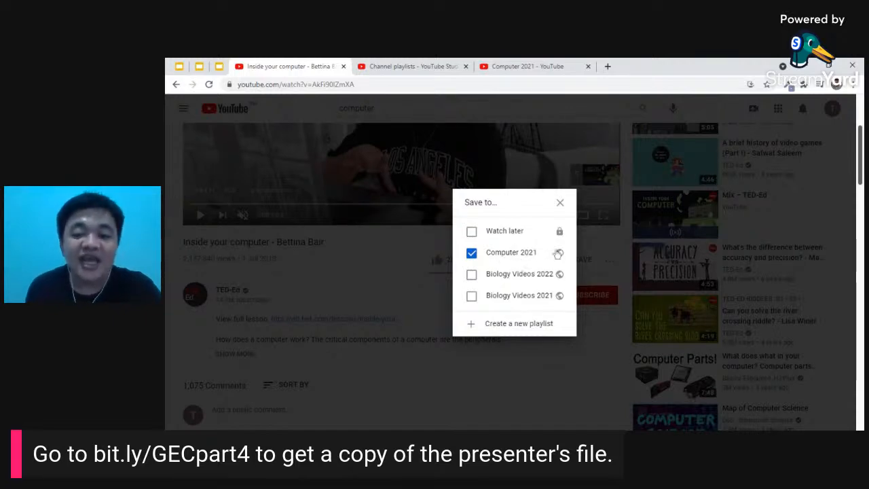
left_click(561, 202)
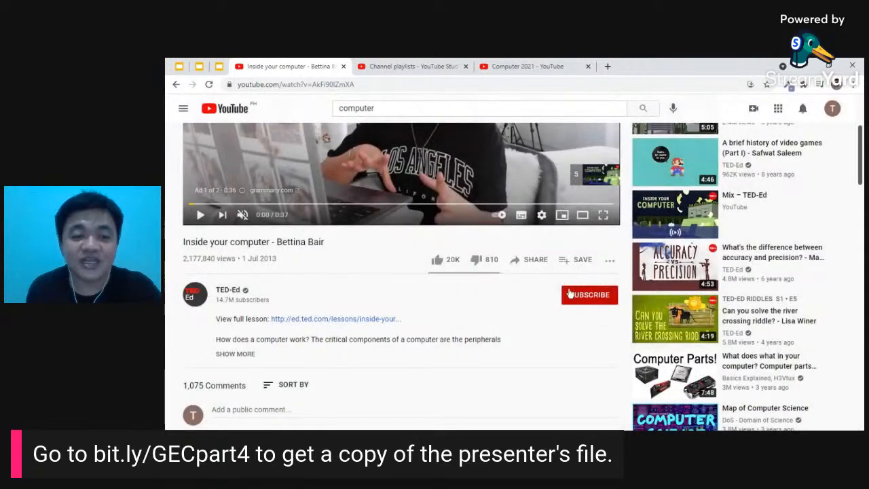
left_click(574, 258)
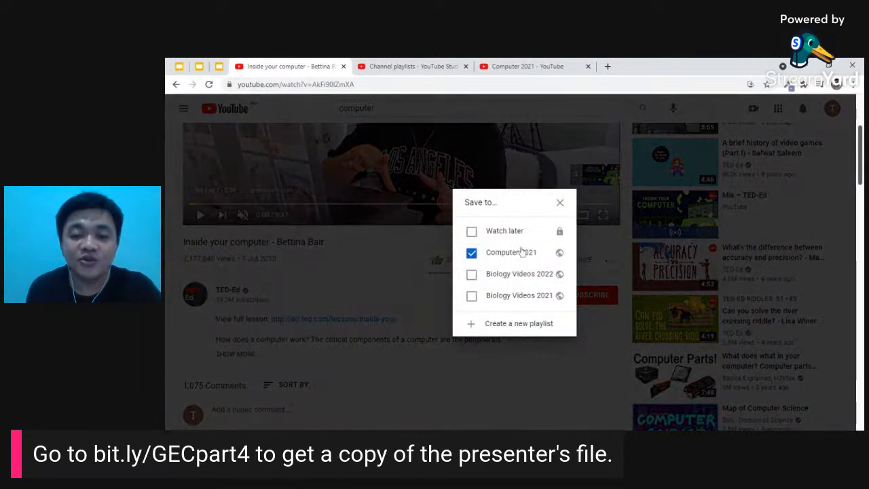
left_click(560, 203)
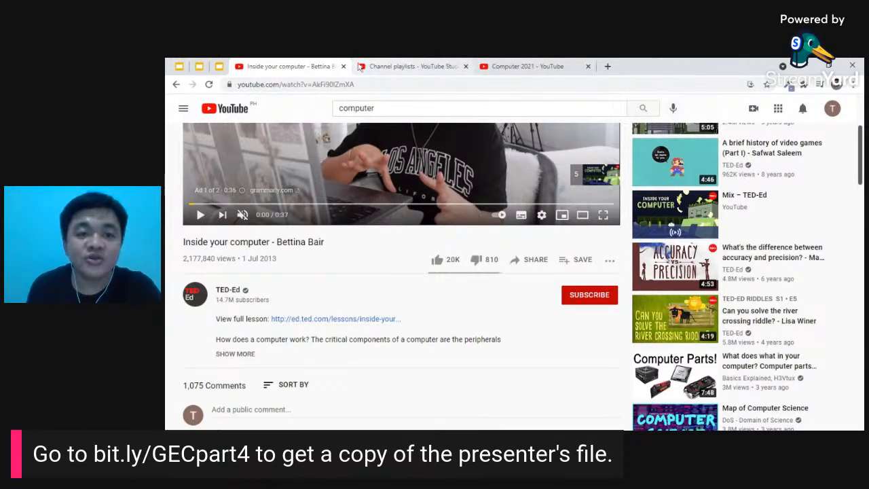
- Expand the YouTube guide's Show more list to look for the Computer 2021 playlist
left_click(182, 110)
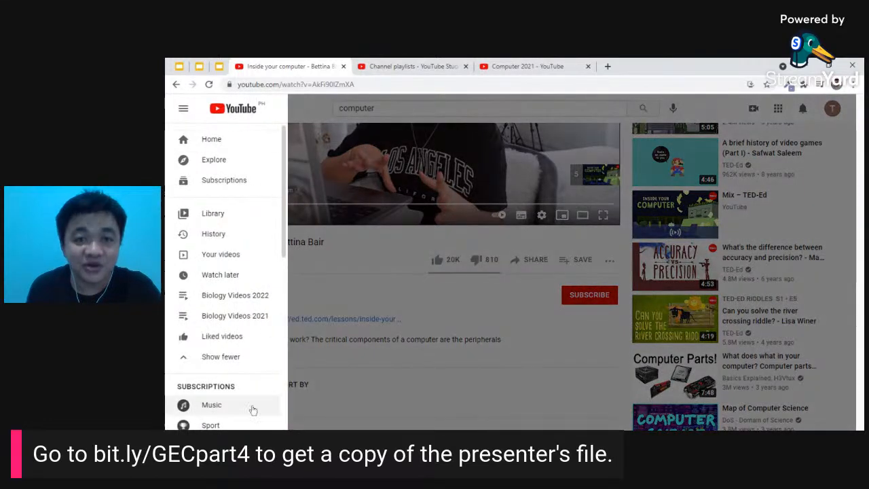
scroll(223, 277, "down", 1)
scroll(224, 275, "down", 1)
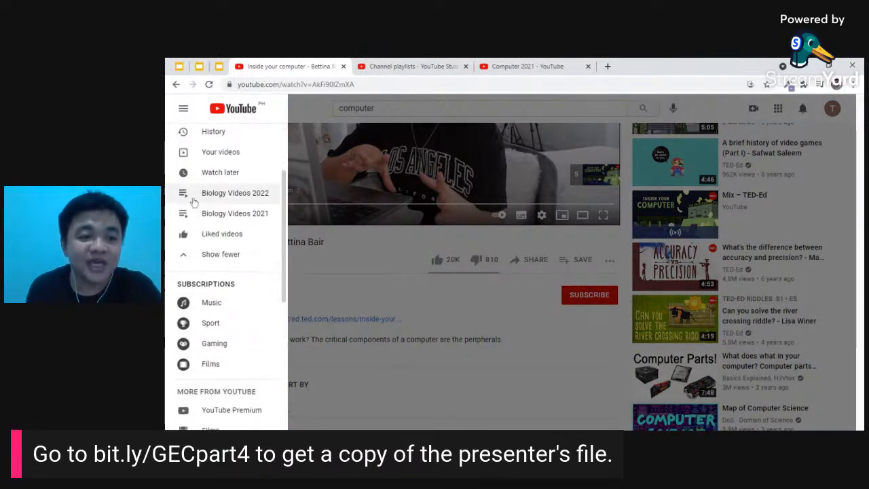
left_click(186, 257)
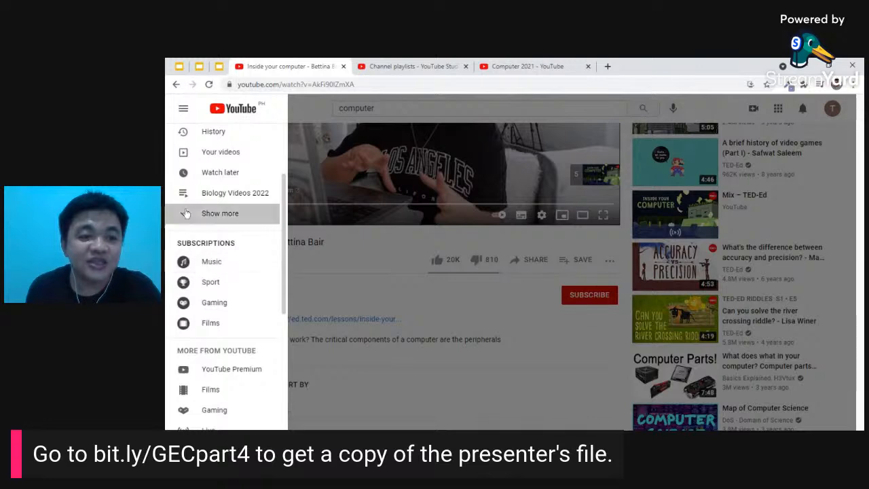
left_click(190, 213)
- Reload the video page, pause it, and recheck the guide's full playlist list for Computer 2021
left_click(208, 85)
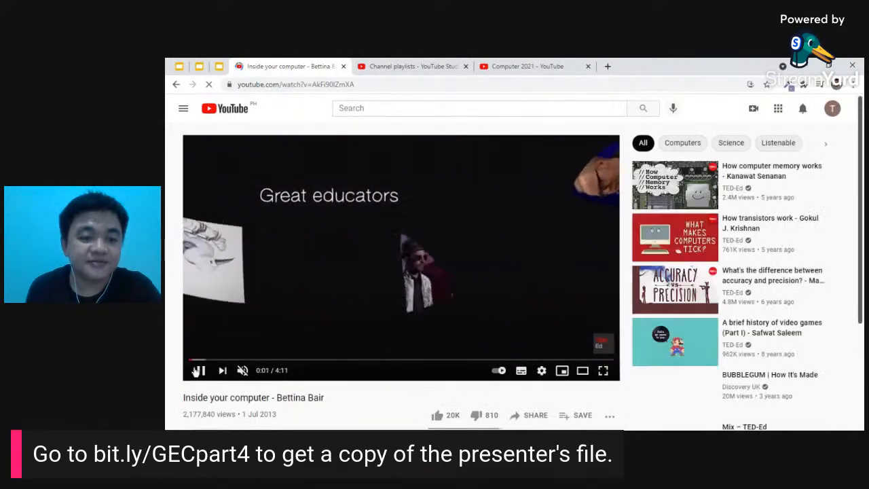
left_click(207, 150)
left_click(183, 108)
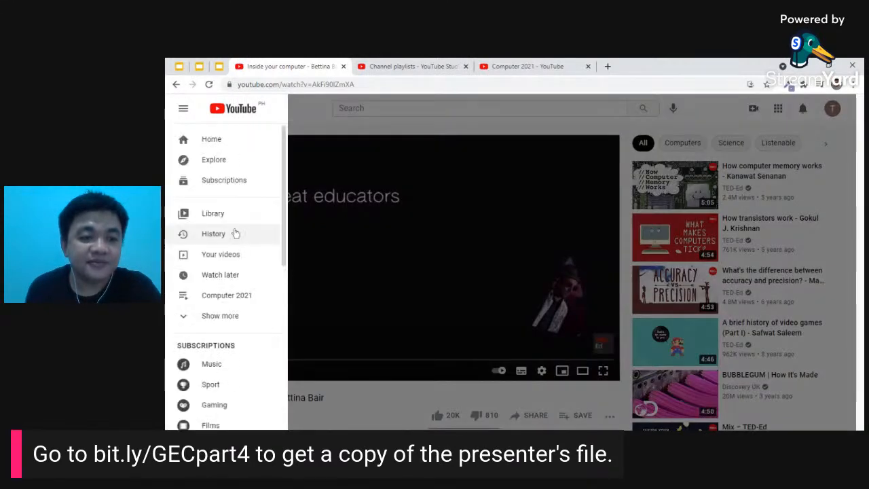
scroll(237, 231, "down", 2)
left_click(196, 216)
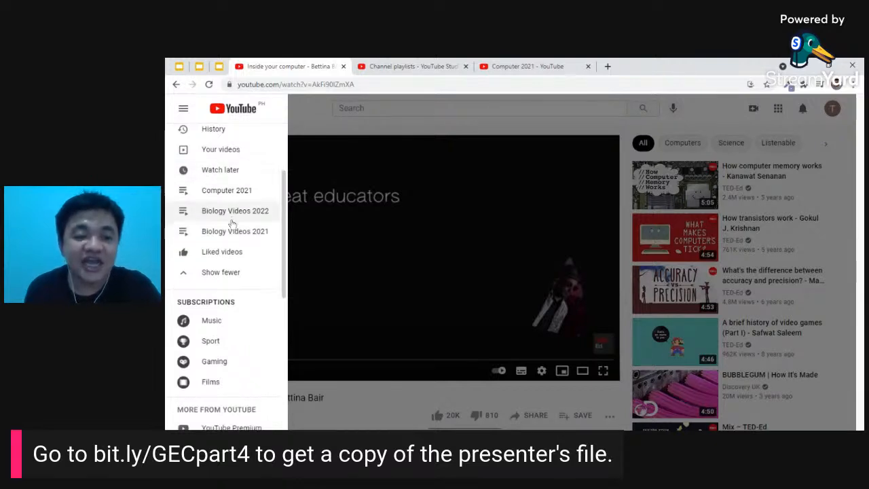
scroll(235, 216, "down", 4)
scroll(229, 234, "down", 1)
scroll(226, 285, "up", 7)
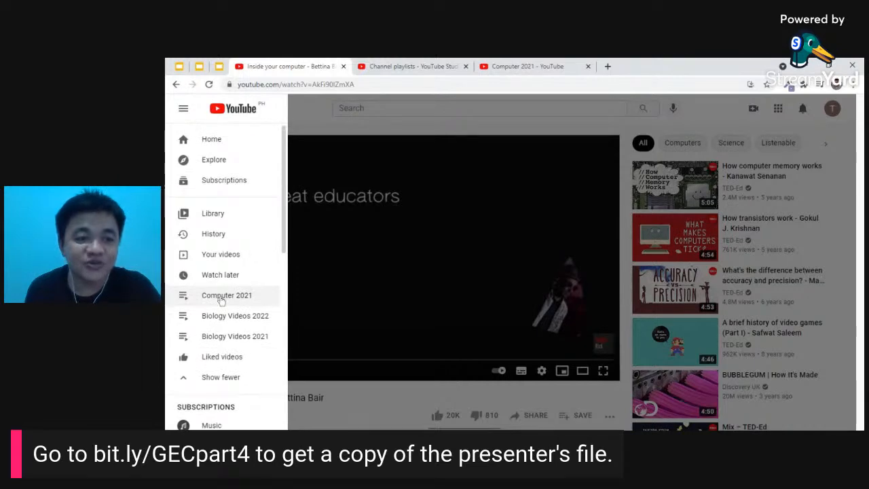
scroll(224, 295, "down", 2)
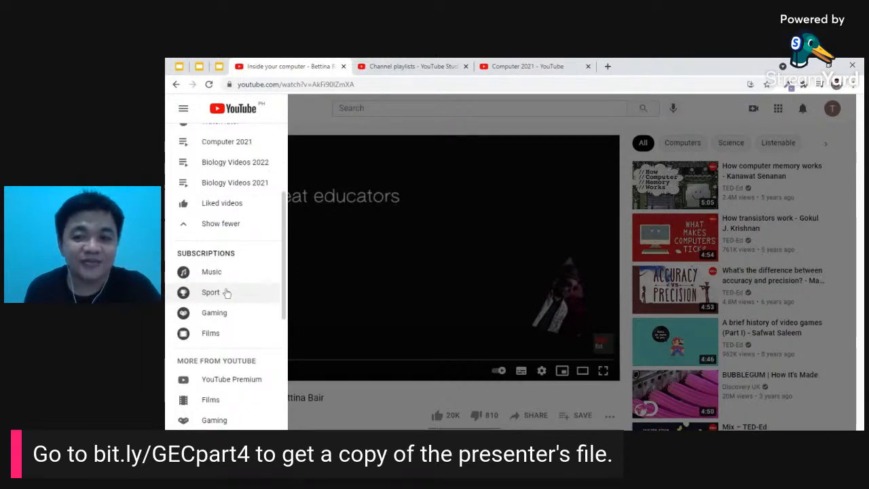
scroll(228, 290, "down", 1)
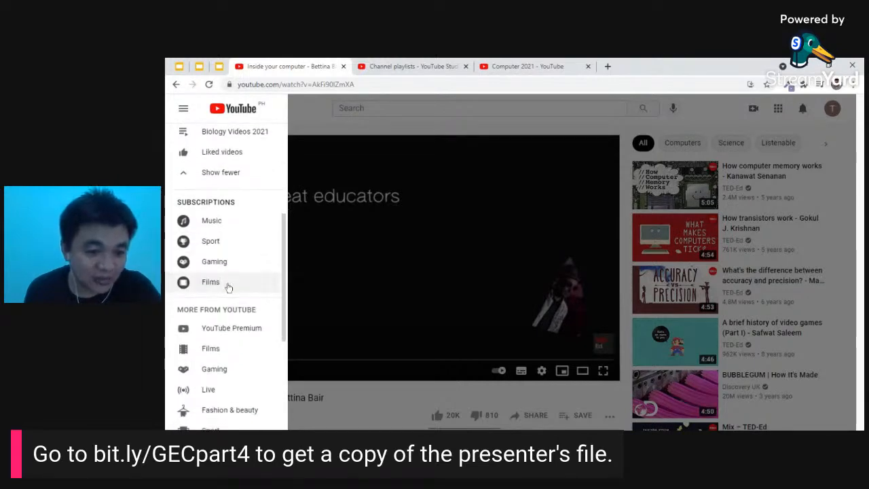
scroll(229, 285, "up", 4)
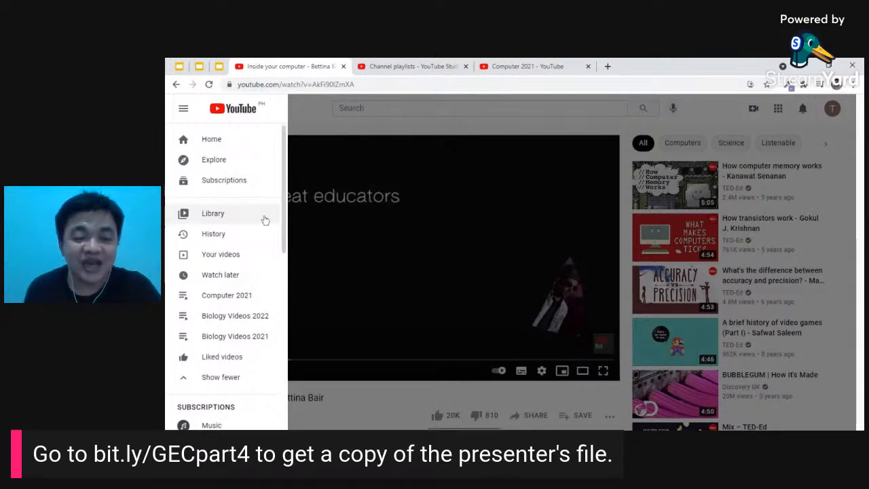
scroll(265, 221, "down", 3)
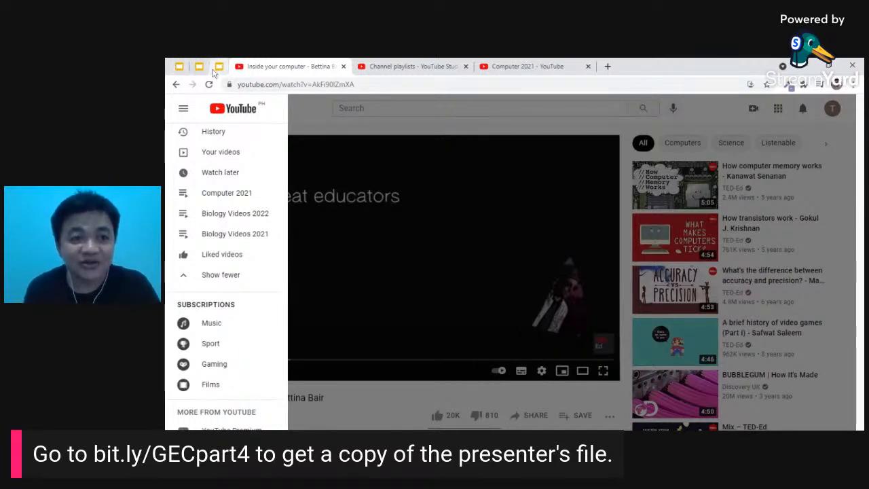
- Close the guide and switch from the YouTube tabs to the Google Slides presentation
left_click(338, 195)
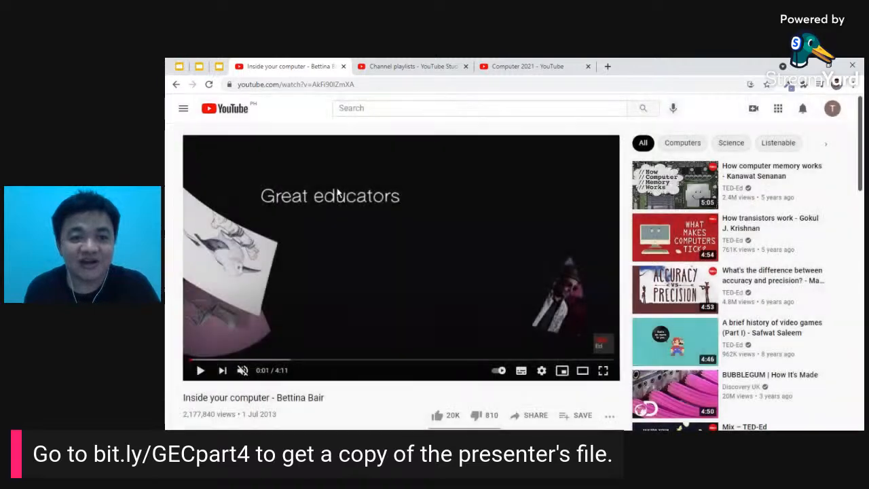
left_click(181, 66)
left_click(277, 64)
left_click(411, 66)
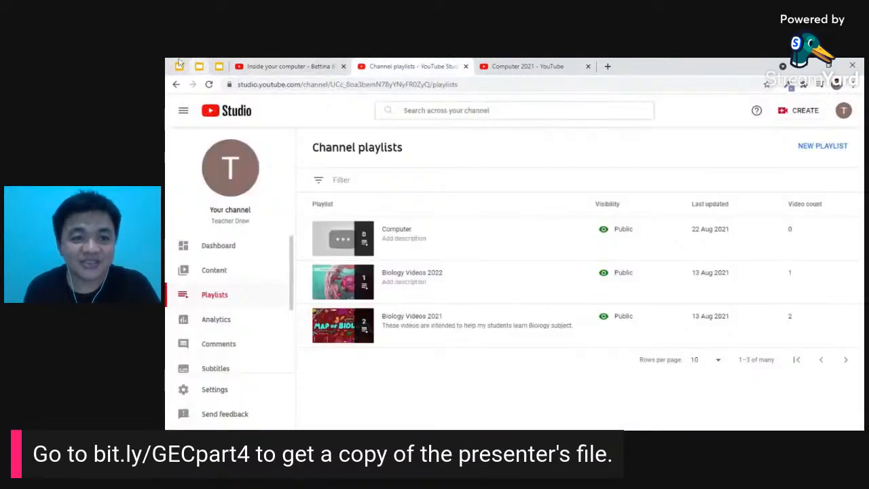
left_click(220, 67)
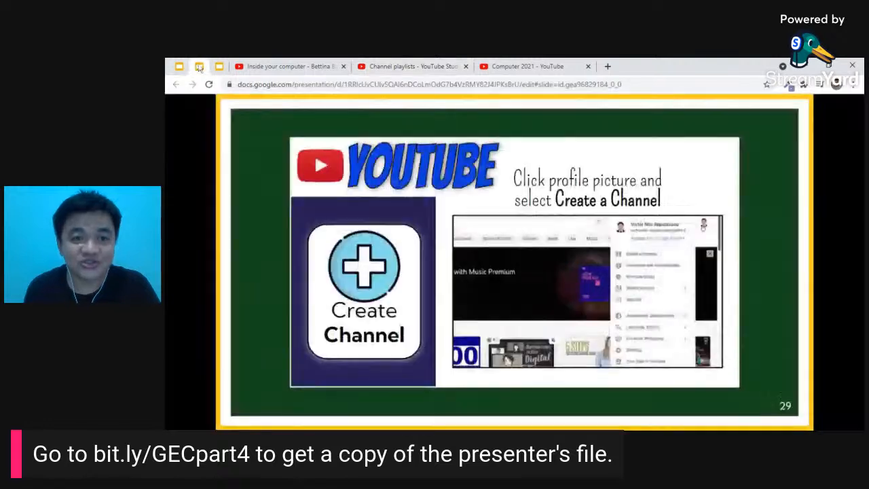
- Advance to slide 30, play its embedded video, and briefly view the other training presentation
key("Right")
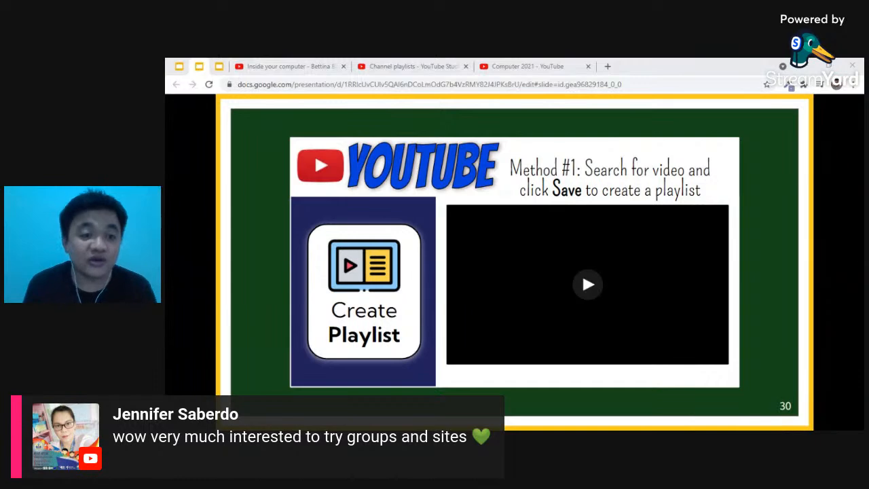
left_click(582, 271)
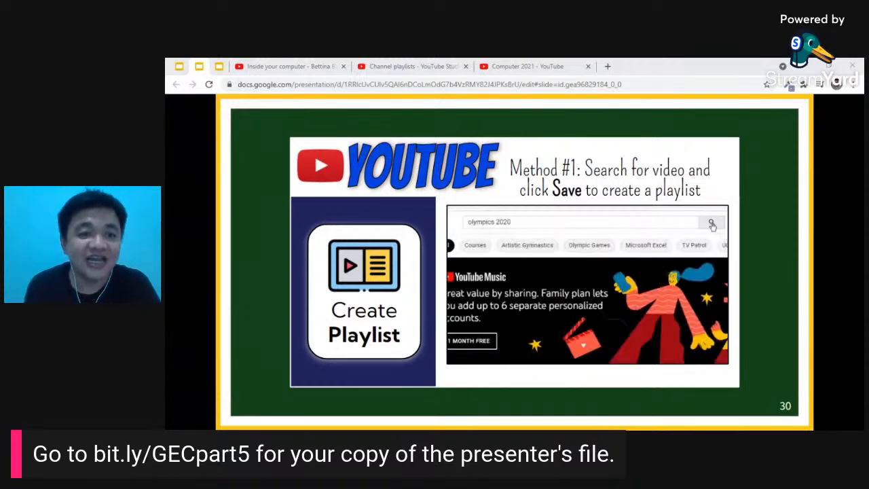
left_click(219, 66)
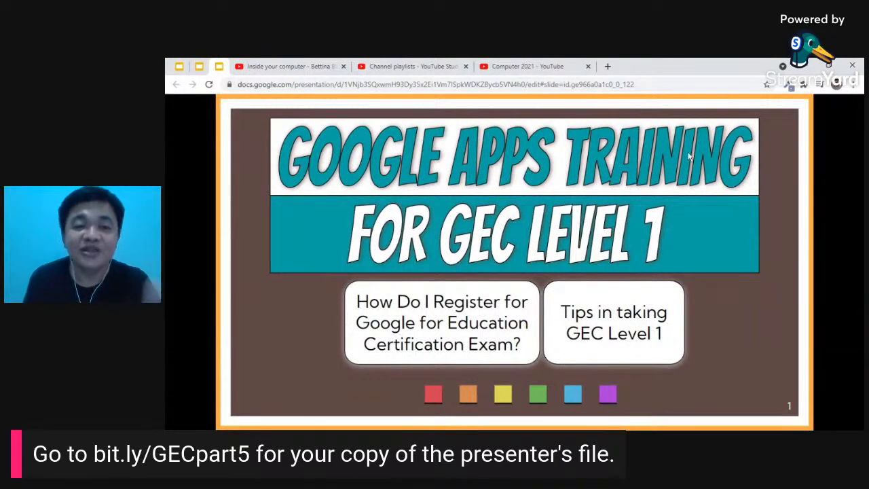
left_click(198, 67)
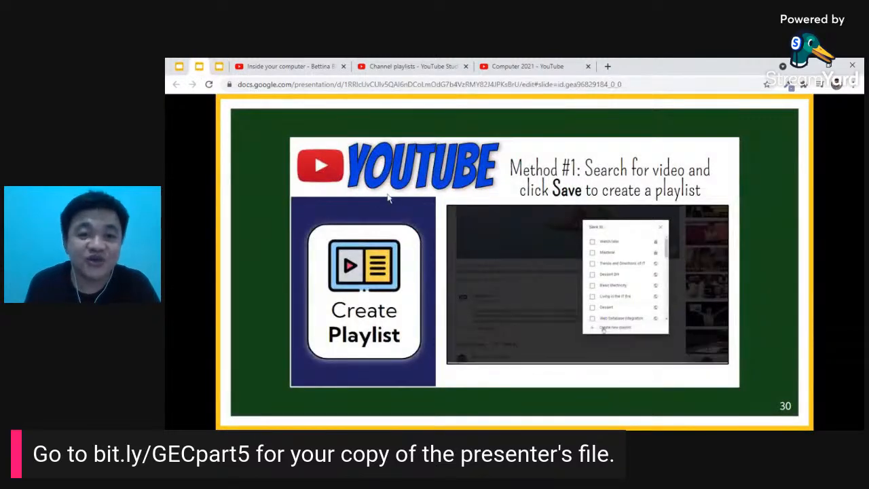
- Step forward past the Share Playlist slide to slide 35, the Challenge slide
key("Right")
key("Right")
key("Right")
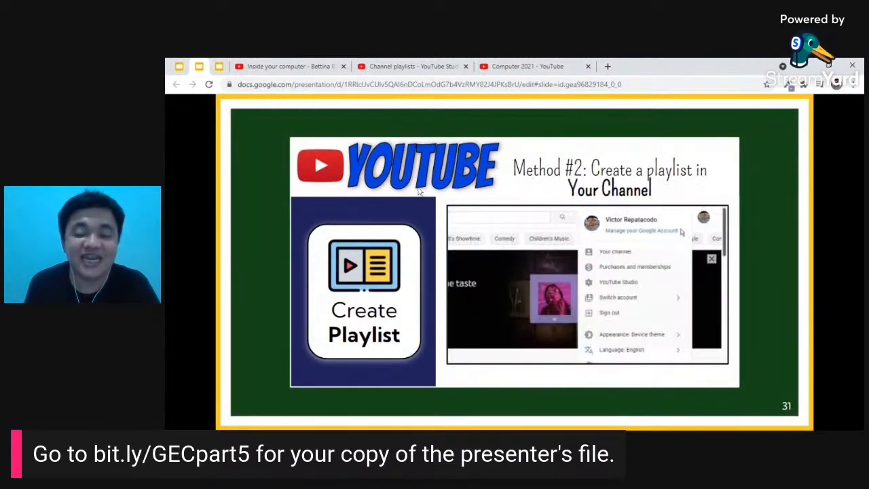
key("Right")
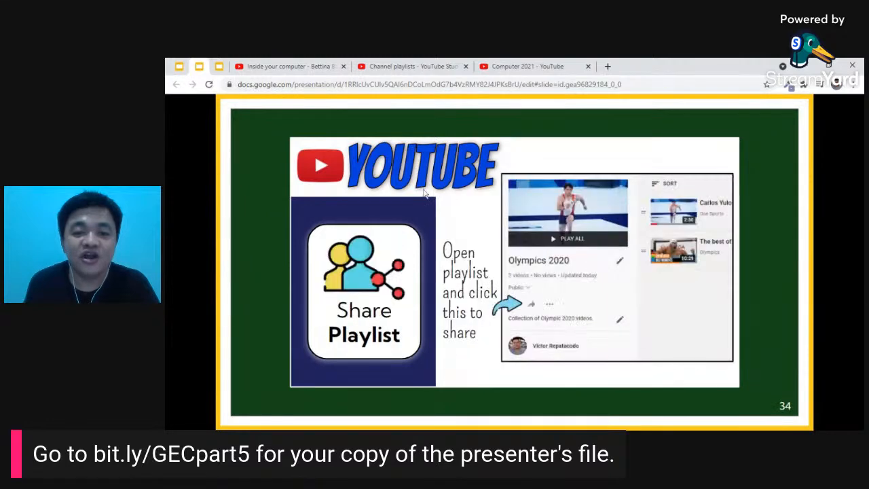
key("Right")
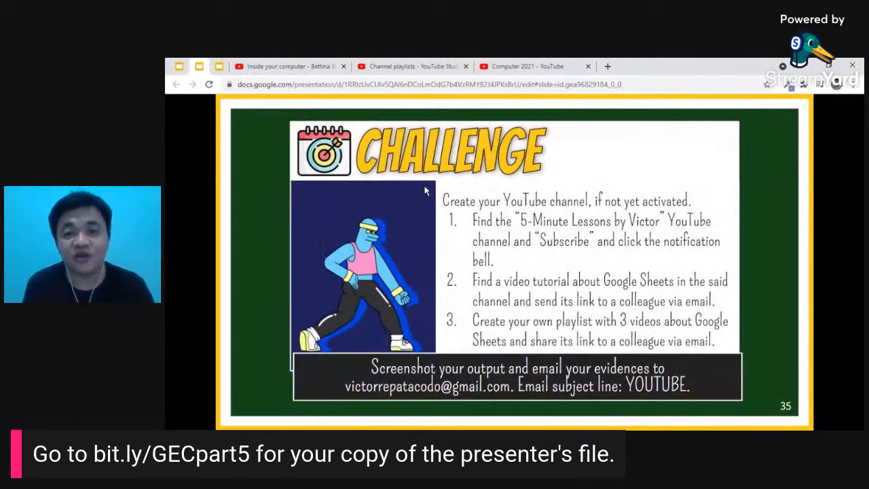
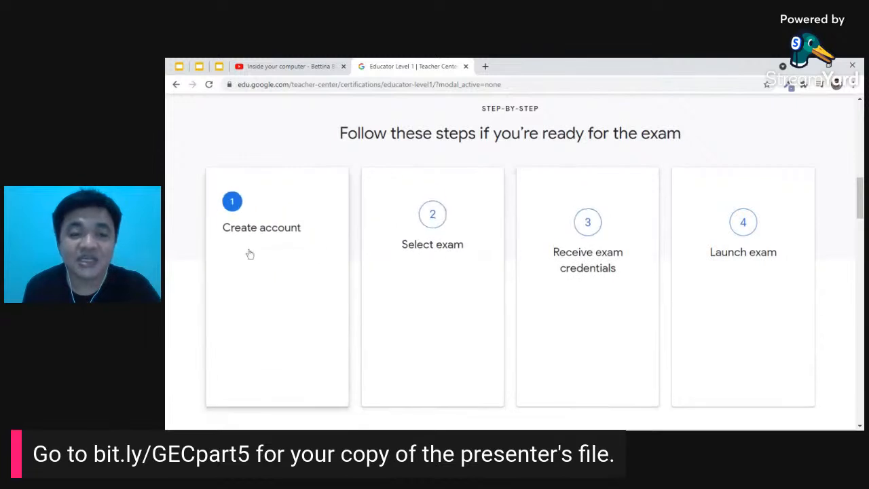
- Open Kryterion's 'Create account or log in' and sign in with the chosen Google account
mouse_move(695, 295)
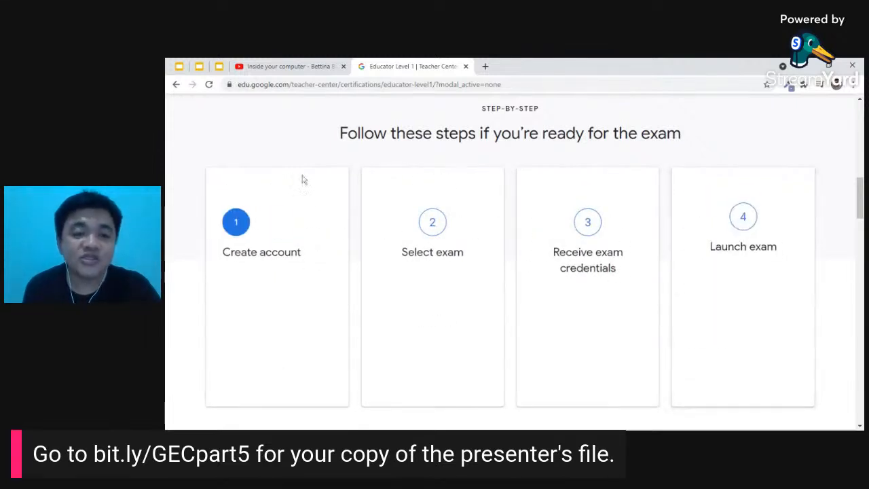
mouse_move(286, 212)
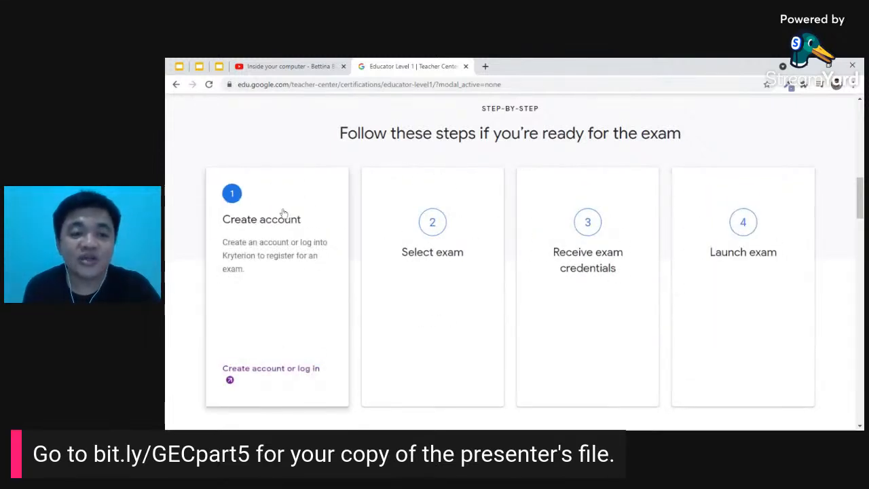
left_click(283, 376)
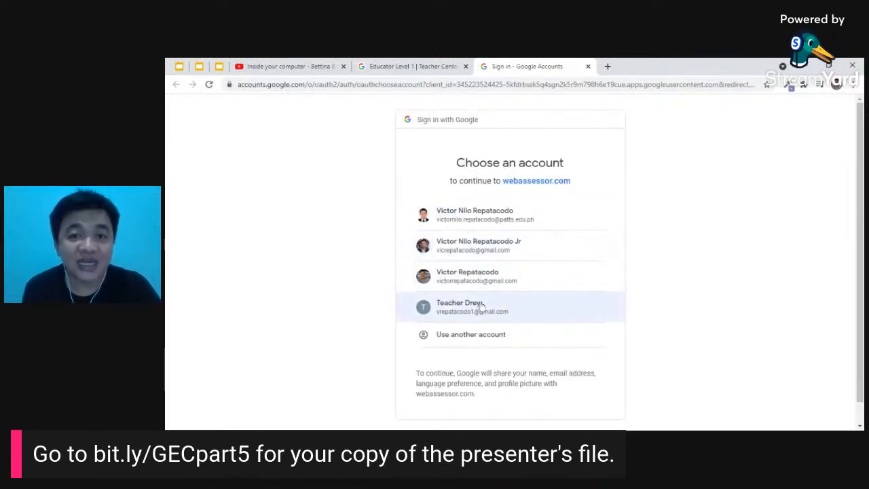
left_click(494, 284)
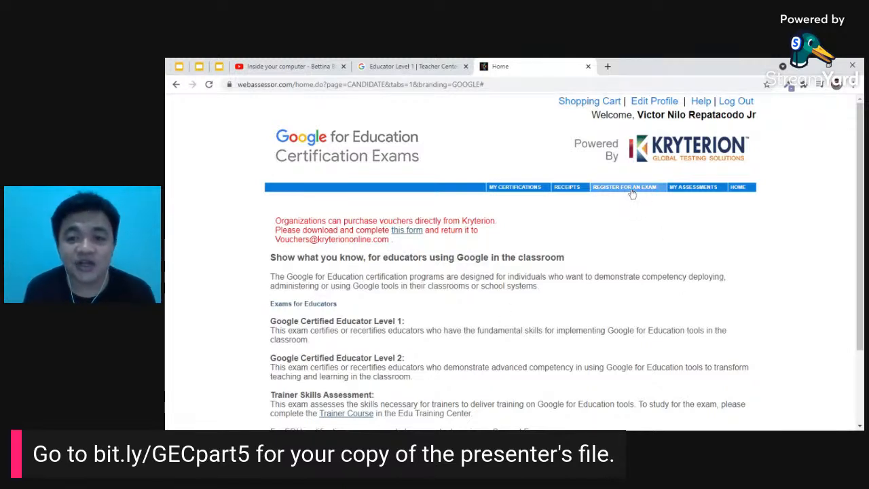
- From Register for an Exam, expand For Educators and buy Google Certified Educator Level 1 (USD 10.00)
key("ctrl+plus")
key("ctrl+plus")
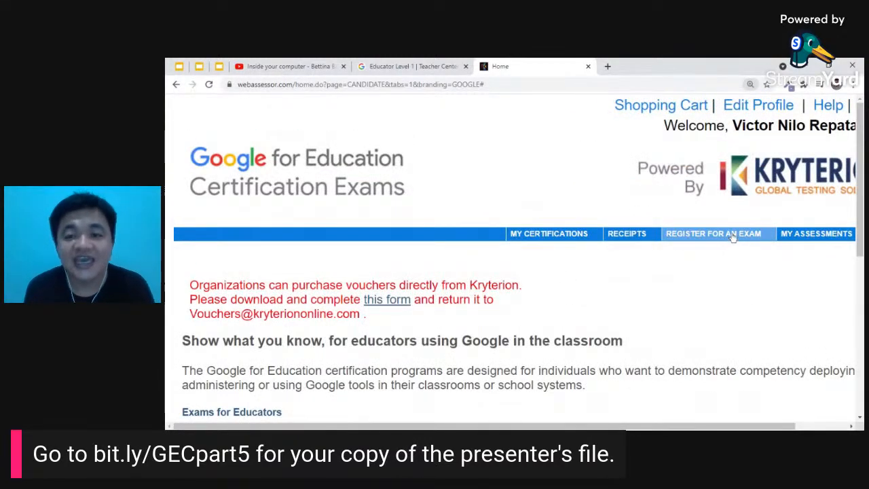
left_click(732, 235)
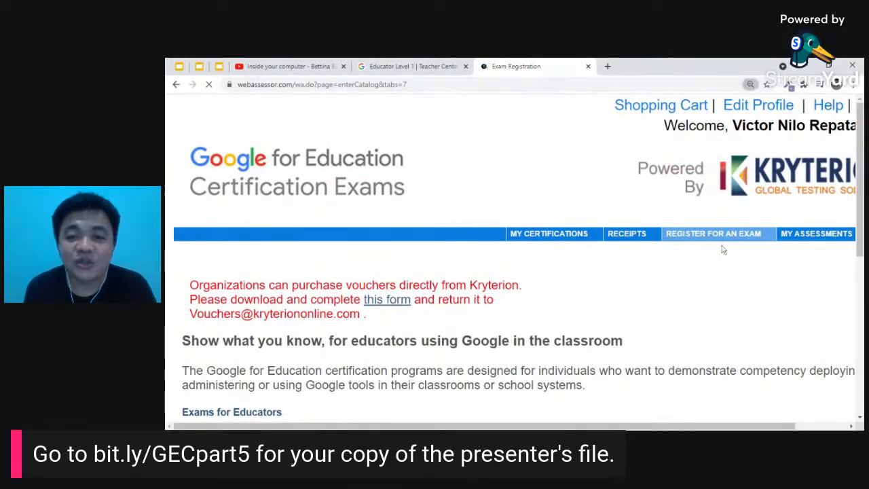
key("ctrl+minus")
key("ctrl+minus")
key("ctrl+minus")
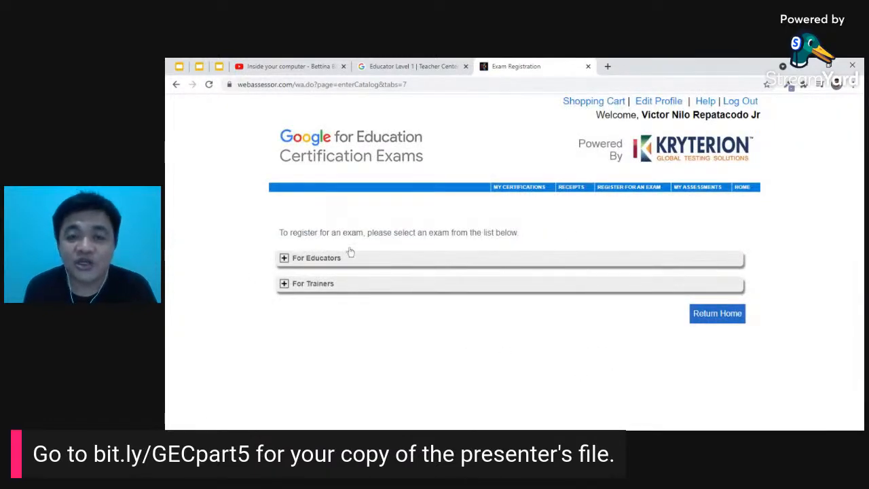
key("ctrl+plus")
key("ctrl+plus")
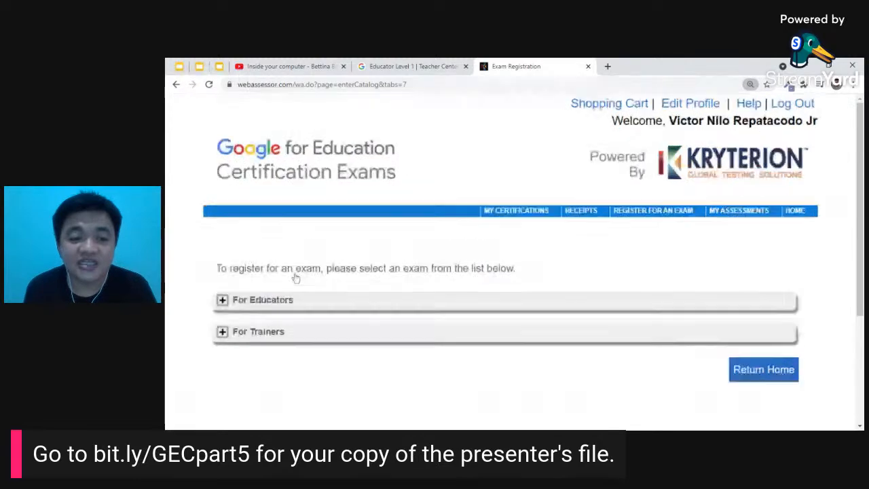
left_click(223, 301)
scroll(244, 299, "down", 3)
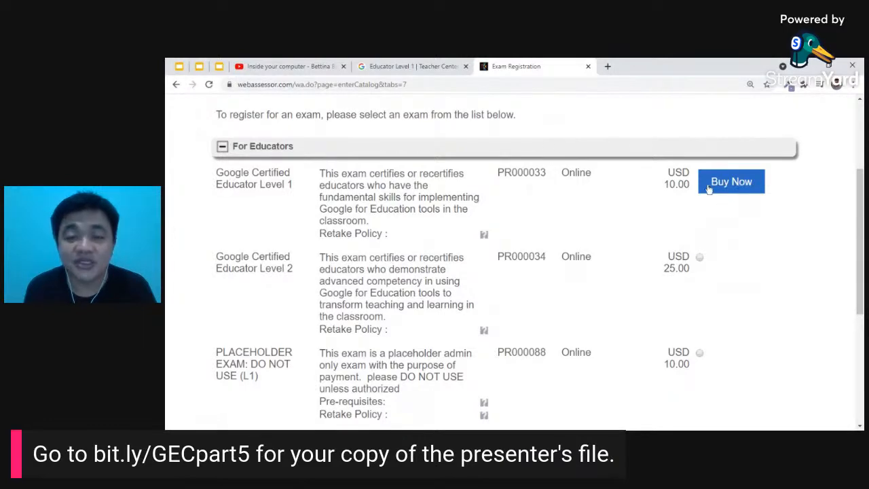
key("ctrl+minus")
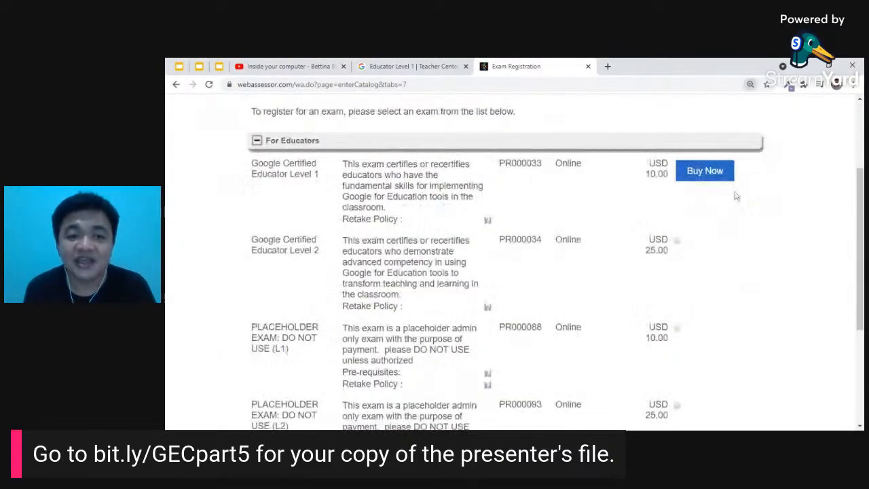
key("ctrl+minus")
scroll(717, 219, "up", 3)
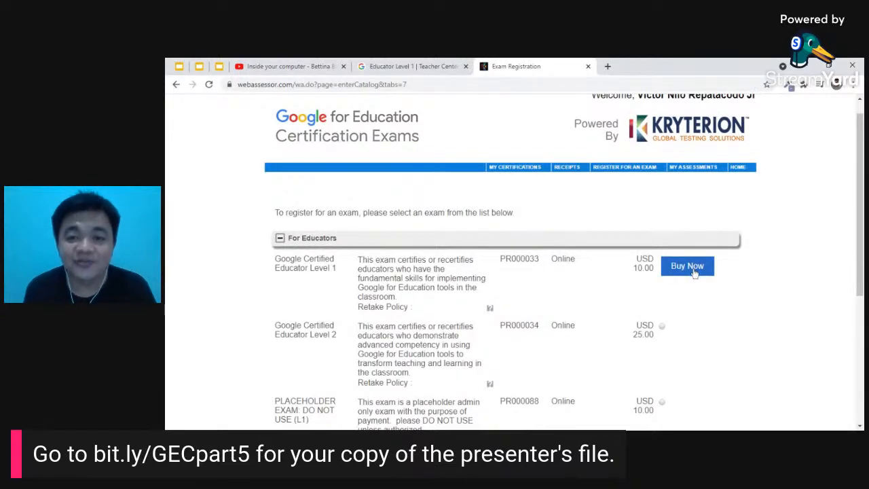
left_click(688, 267)
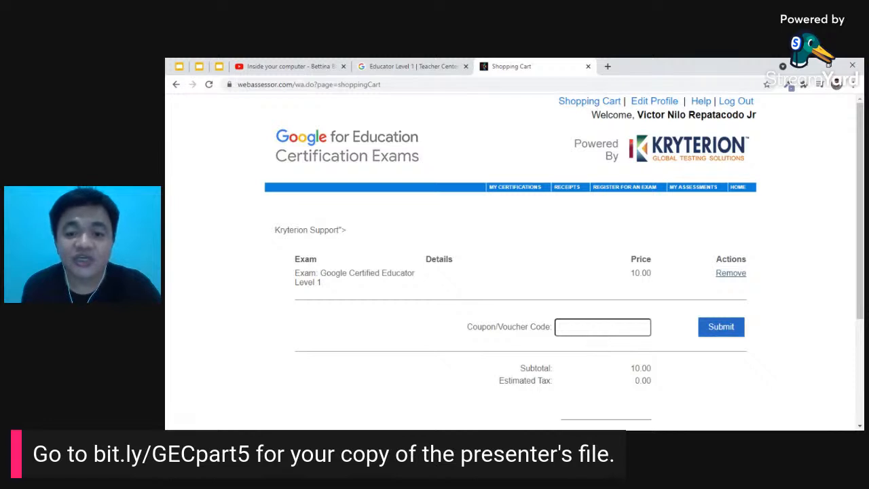
- Check out the Shopping Cart holding Level 1 to reach the USD 10.0 Billing Information page
scroll(600, 311, "down", 2)
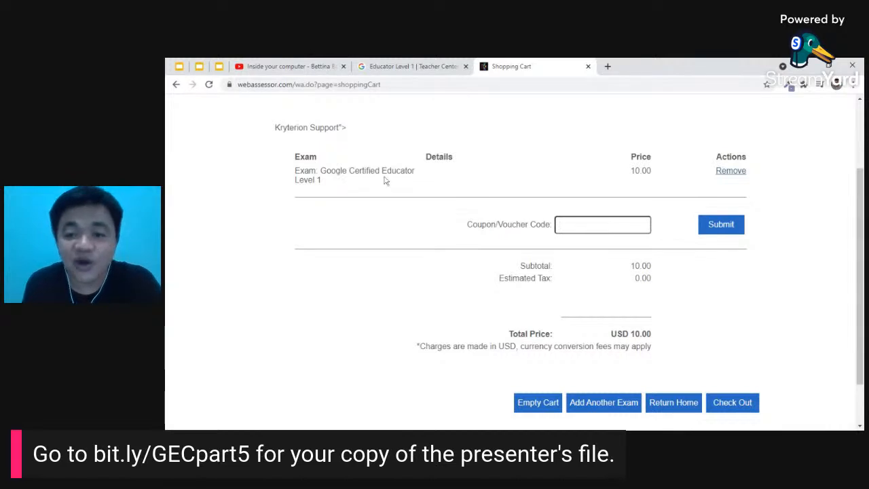
scroll(611, 404, "down", 1)
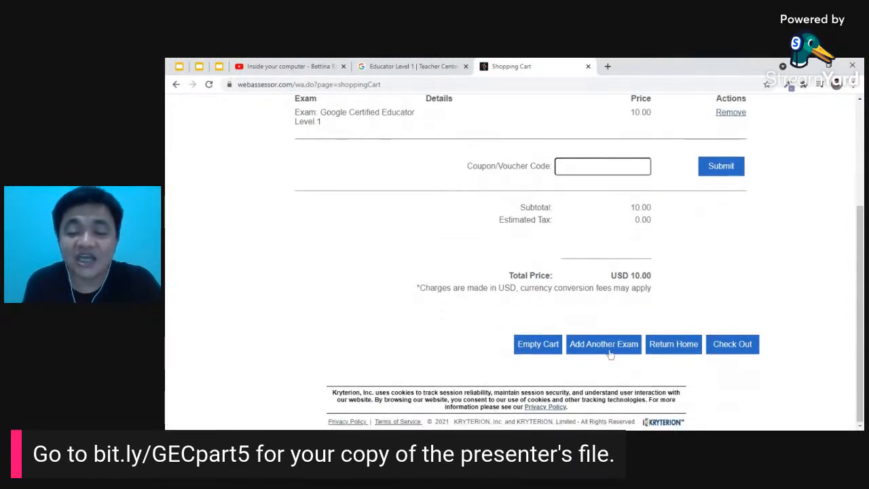
left_click(741, 346)
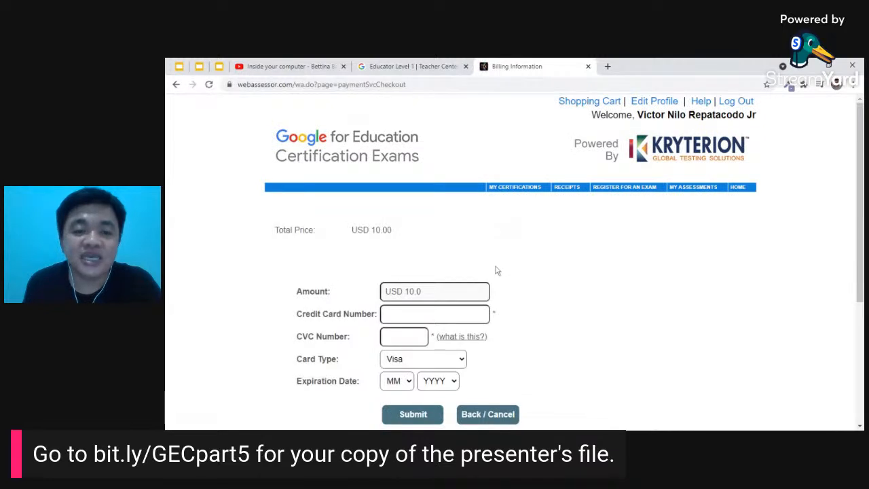
- Look over the billing form, then return to the Google Slides deck at slide 5, STEP #2
scroll(520, 279, "down", 2)
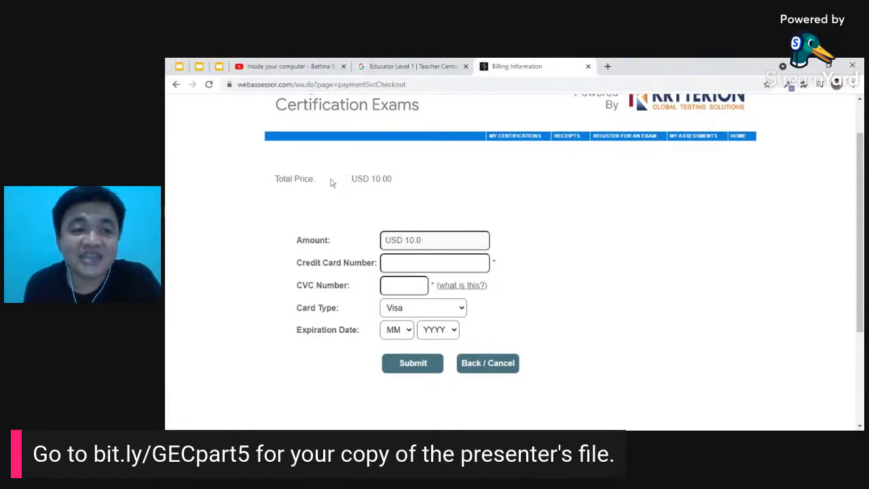
left_click(219, 67)
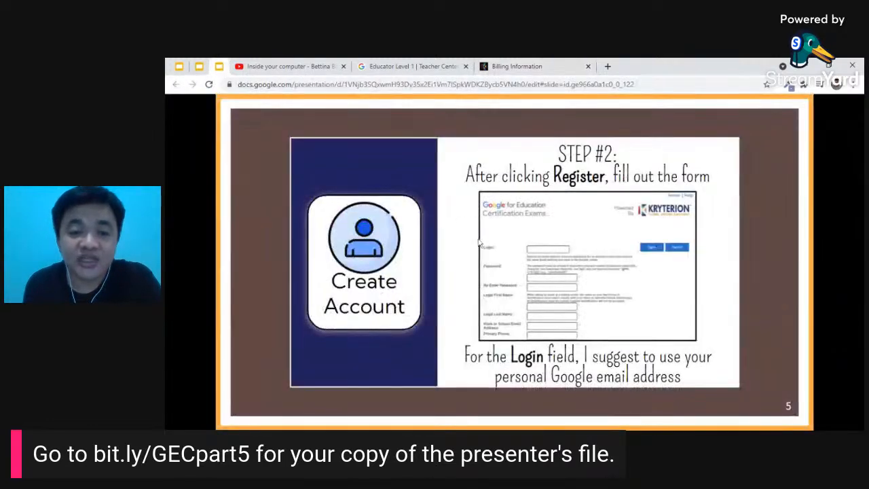